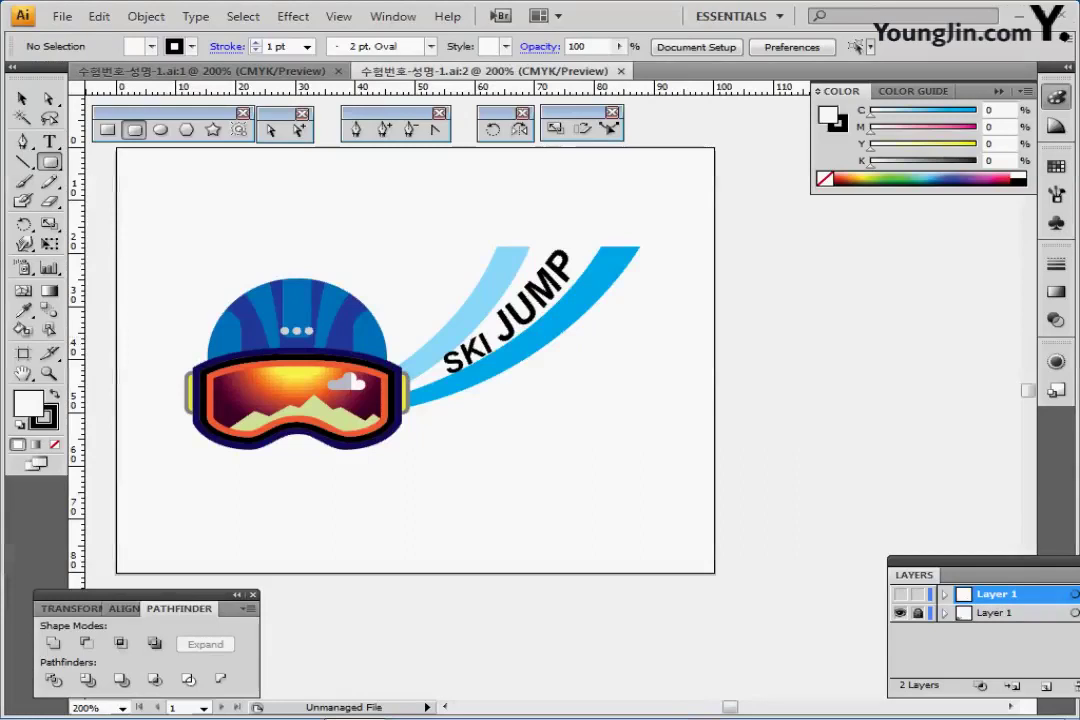
Hide the locked reference layer, show the empty drawing layer and turn on the guides.
click(900, 613)
click(900, 594)
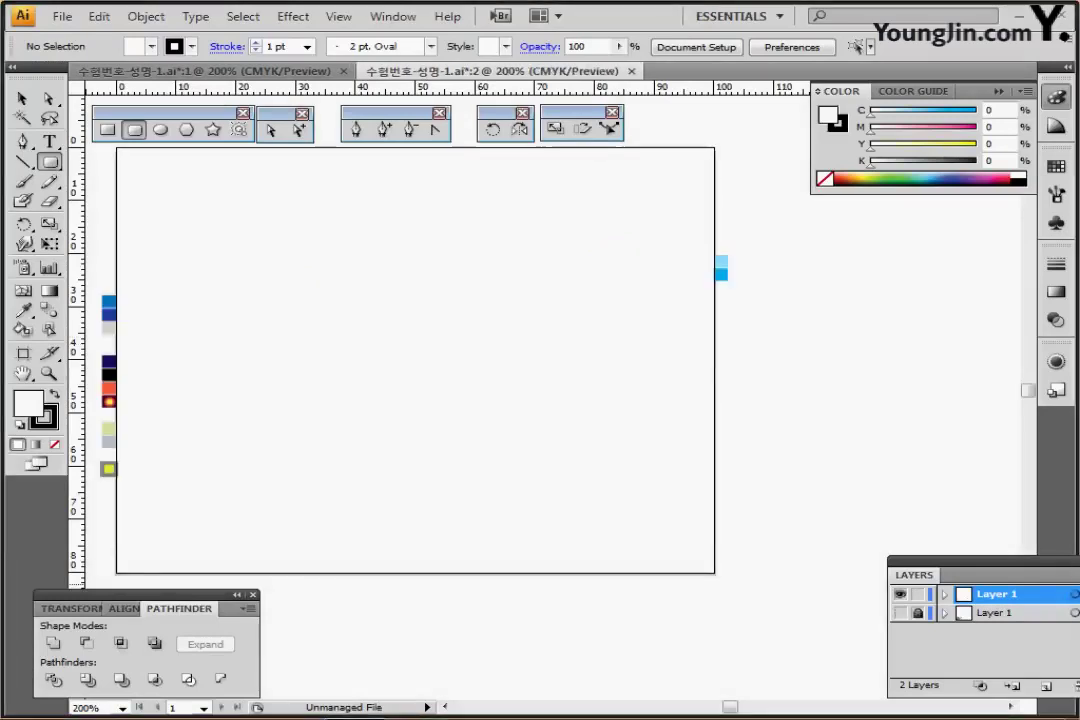
key(ctrl+semicolon)
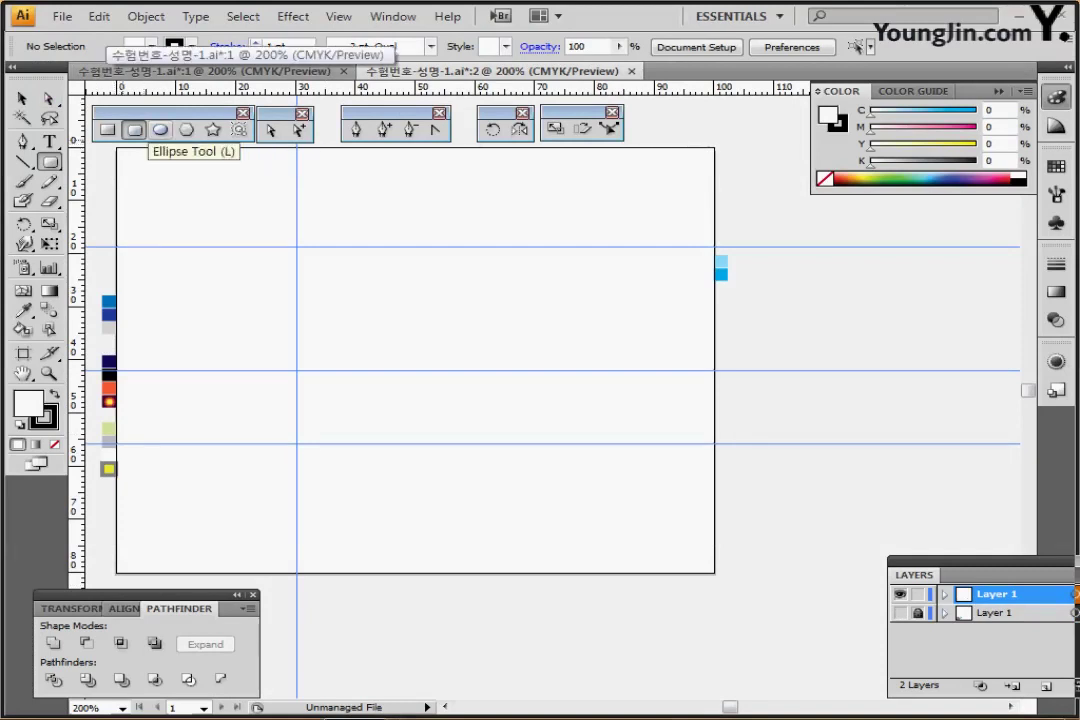
Create a rounded rectangle 30 mm wide and 40 mm high with a 15 mm corner radius.
click(285, 314)
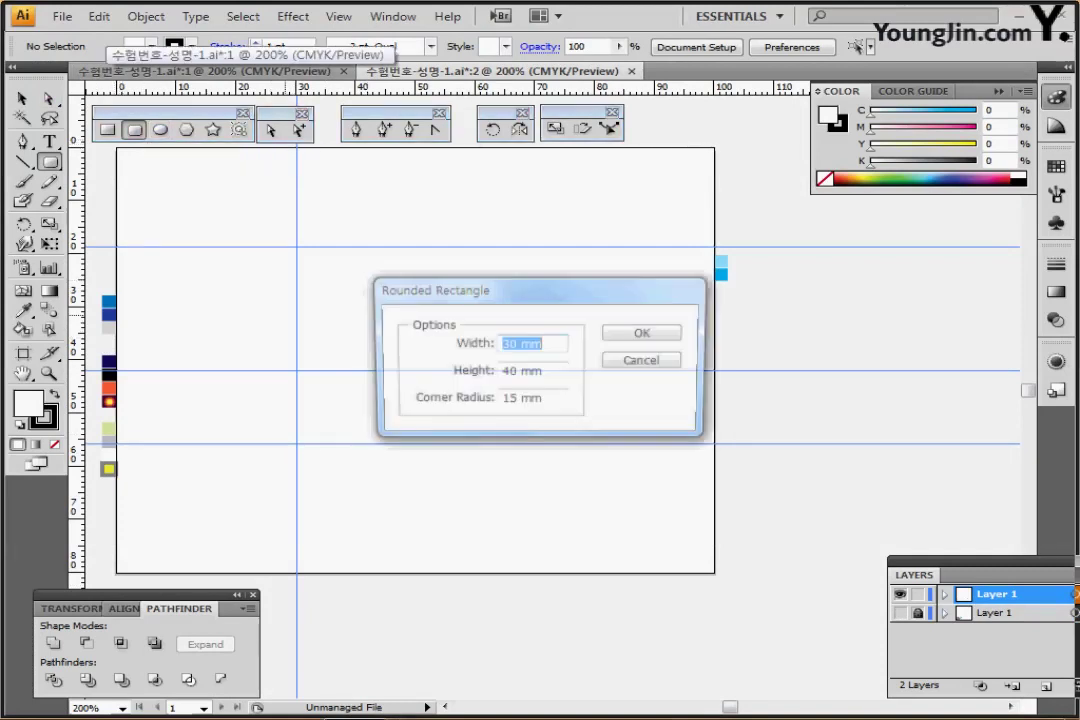
key(Tab)
key(Tab)
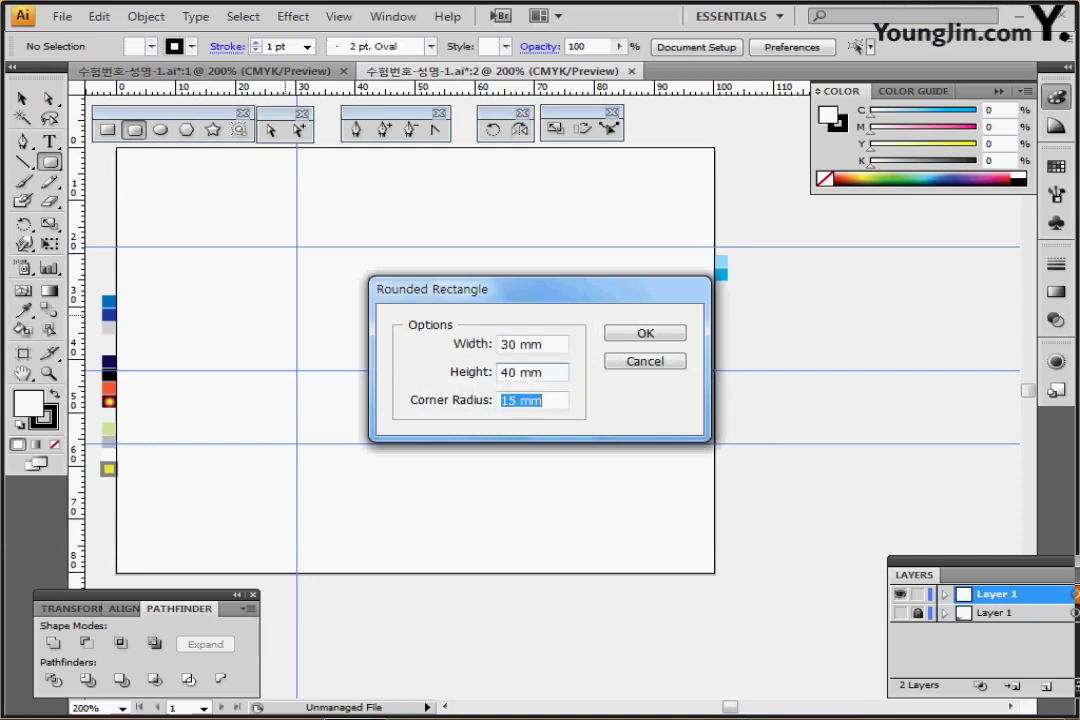
key(Tab)
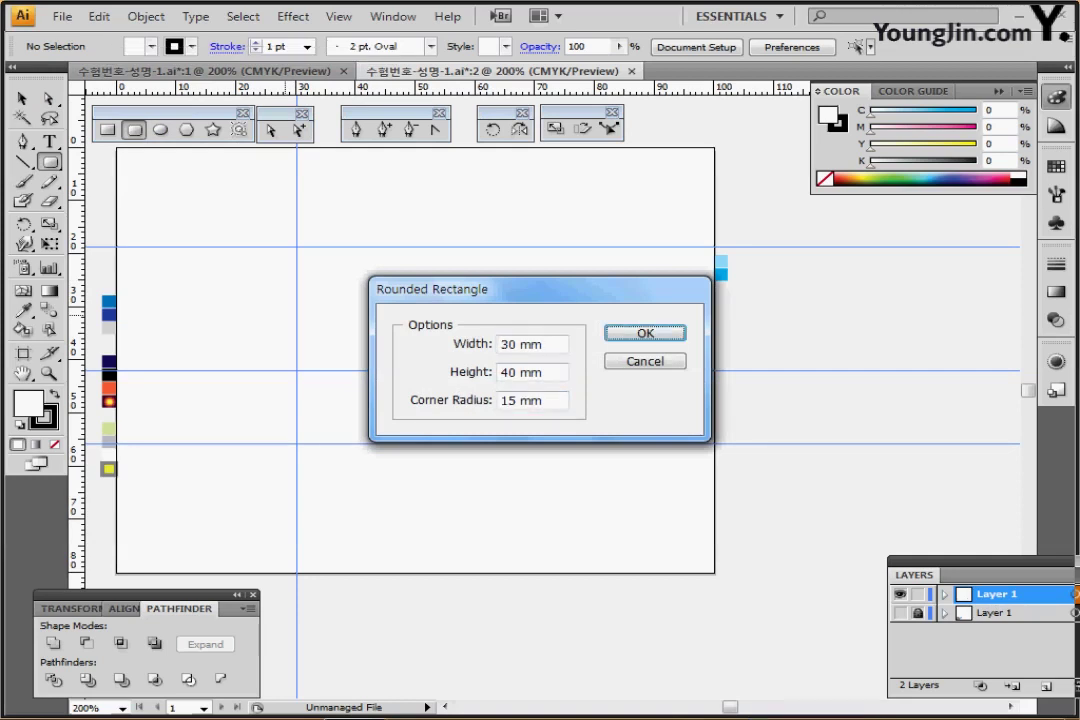
key(Return)
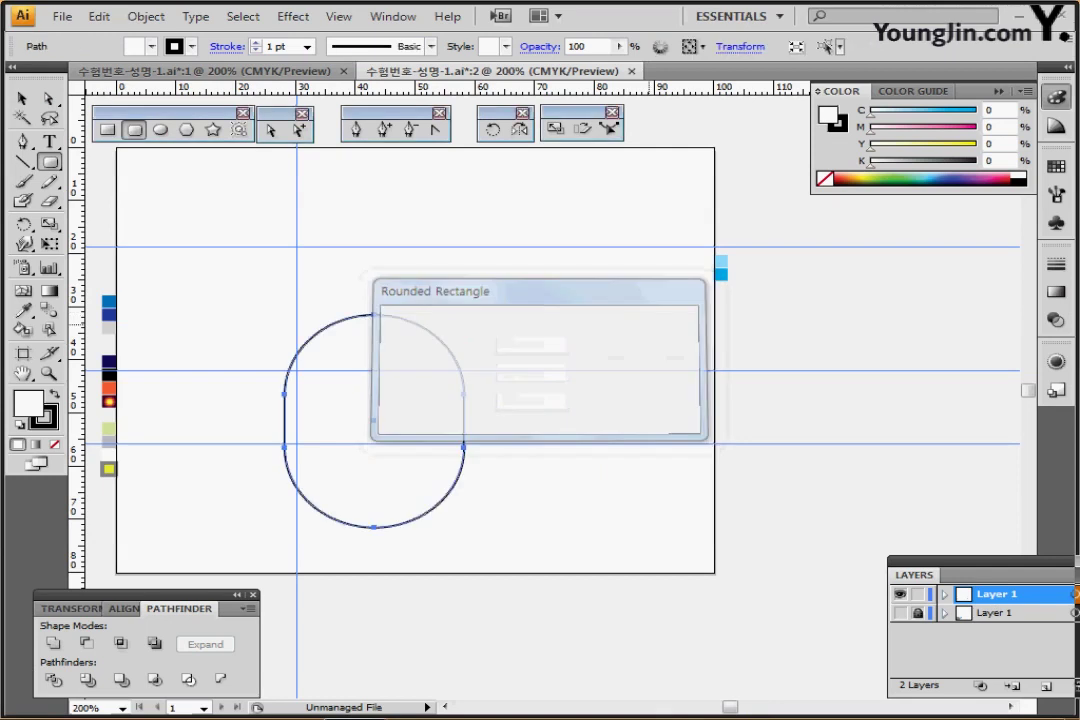
Position the rounded rectangle over the reference helmet's dome in outline view, centred on the vertical guide.
drag(374, 420, 310, 390)
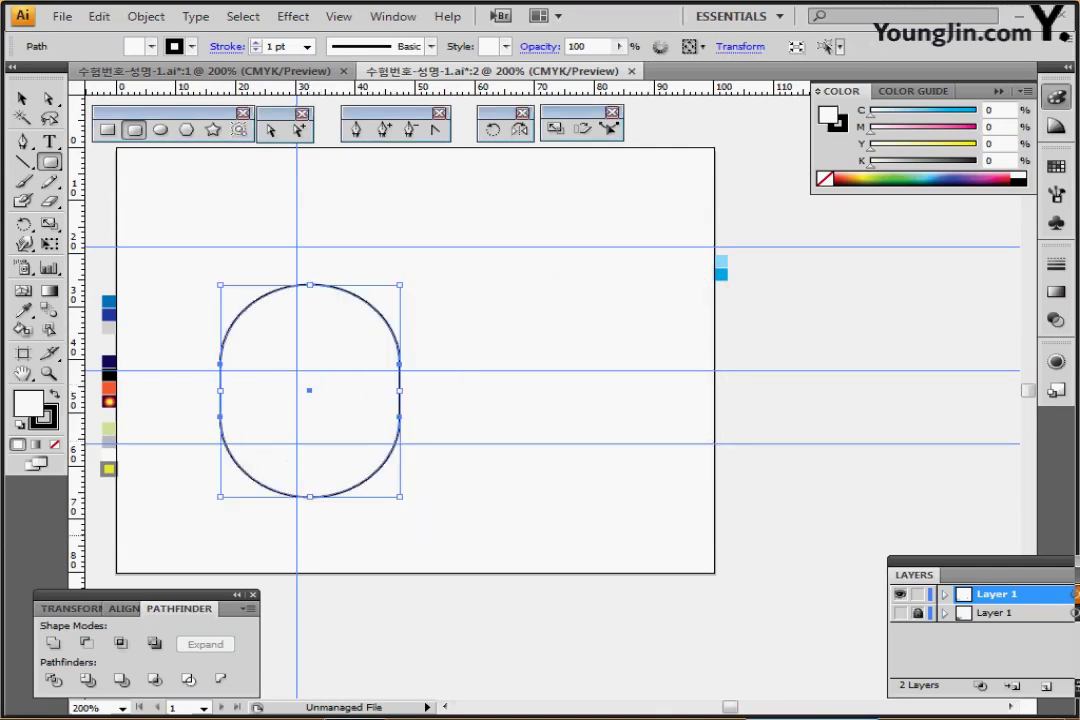
key(ctrl+y)
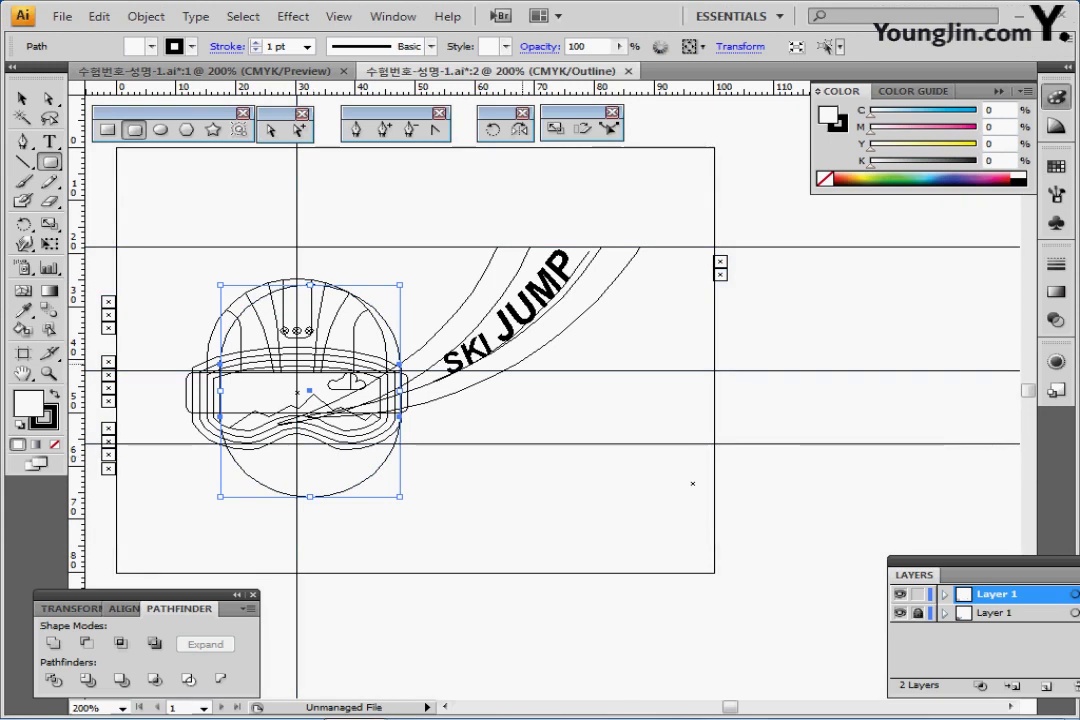
key(Up)
key(Left)
key(Left)
key(Left)
key(Left)
key(Left)
key(Left)
key(Left)
key(Left)
key(Left)
key(Left)
key(Up)
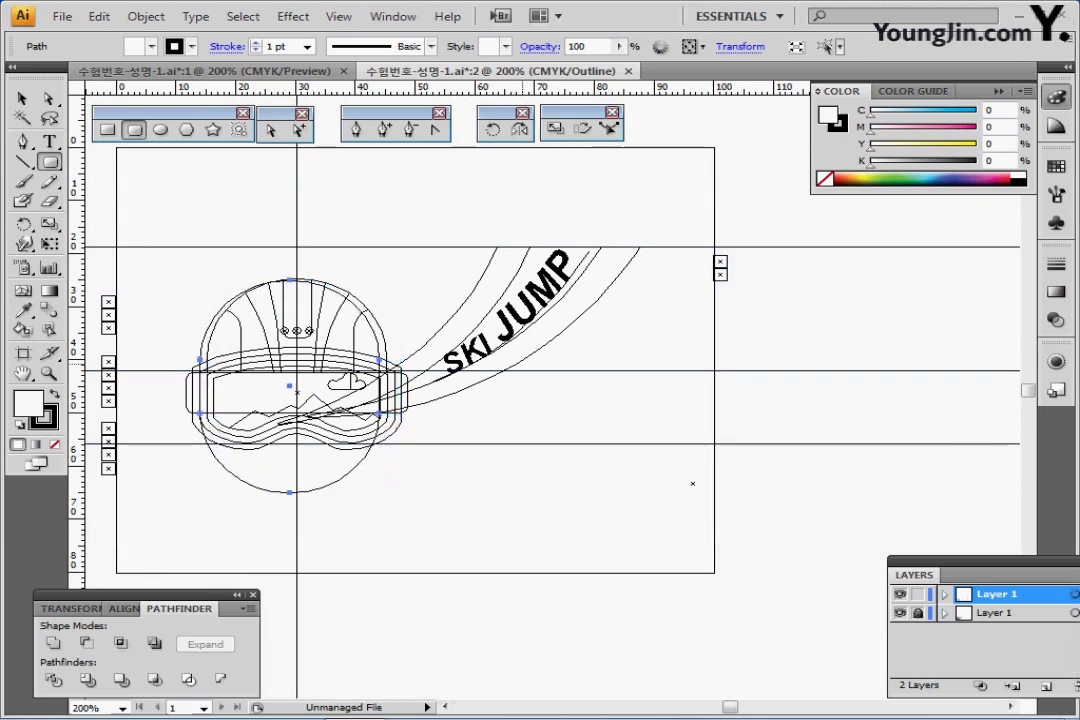
drag(289, 385, 297, 385)
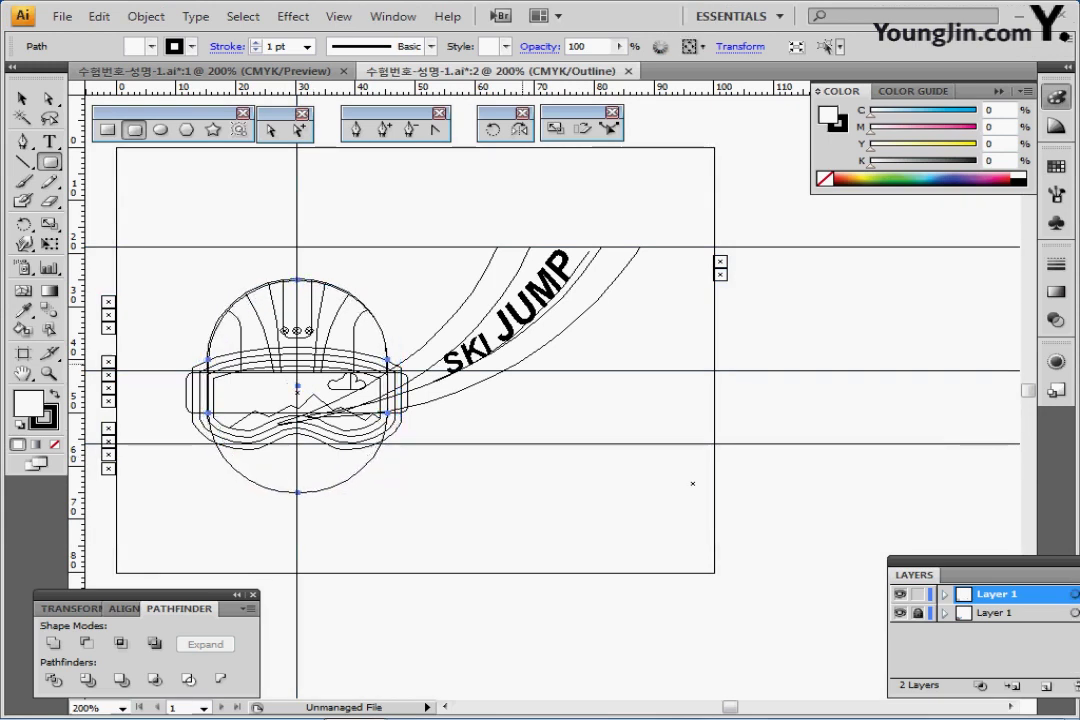
key(Up)
key(Up)
key(Left)
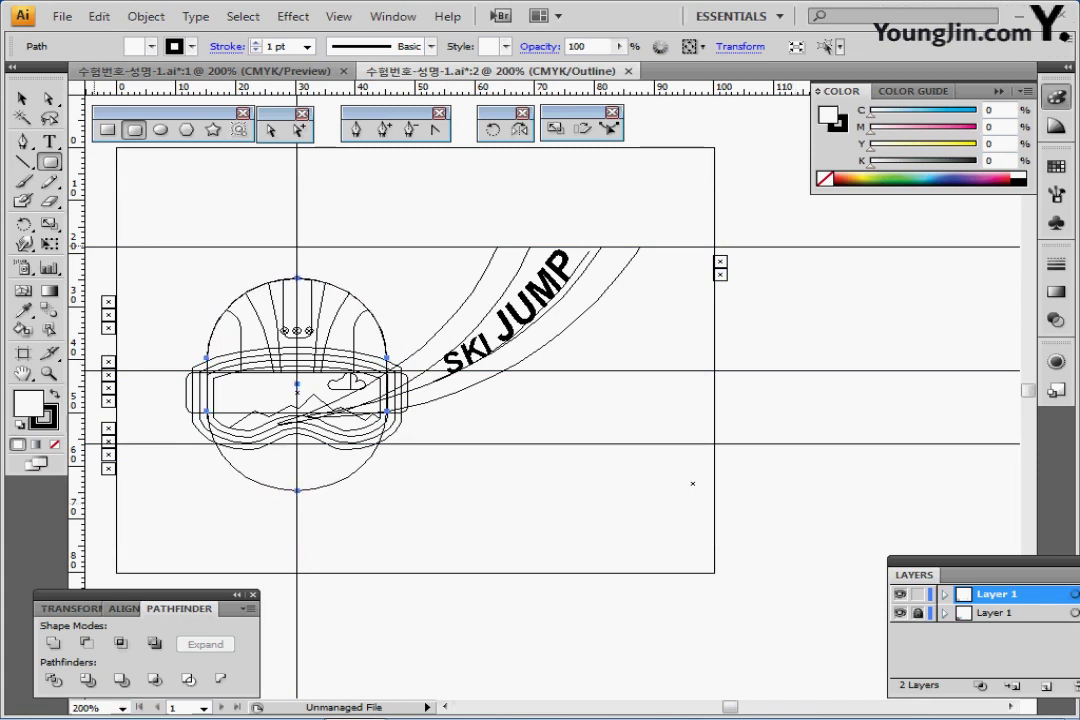
Cut off the rounded shape below the middle horizontal guide by subtracting a covering rectangle about 47 by 25 mm.
click(107, 130)
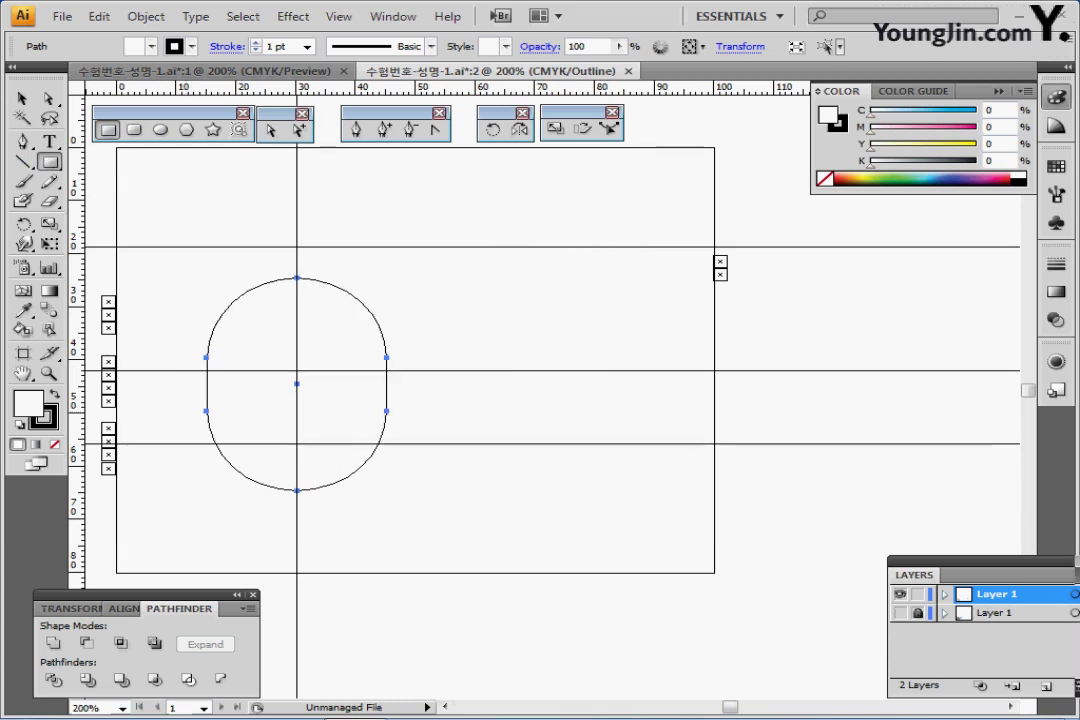
key(ctrl+y)
key(ctrl+equal)
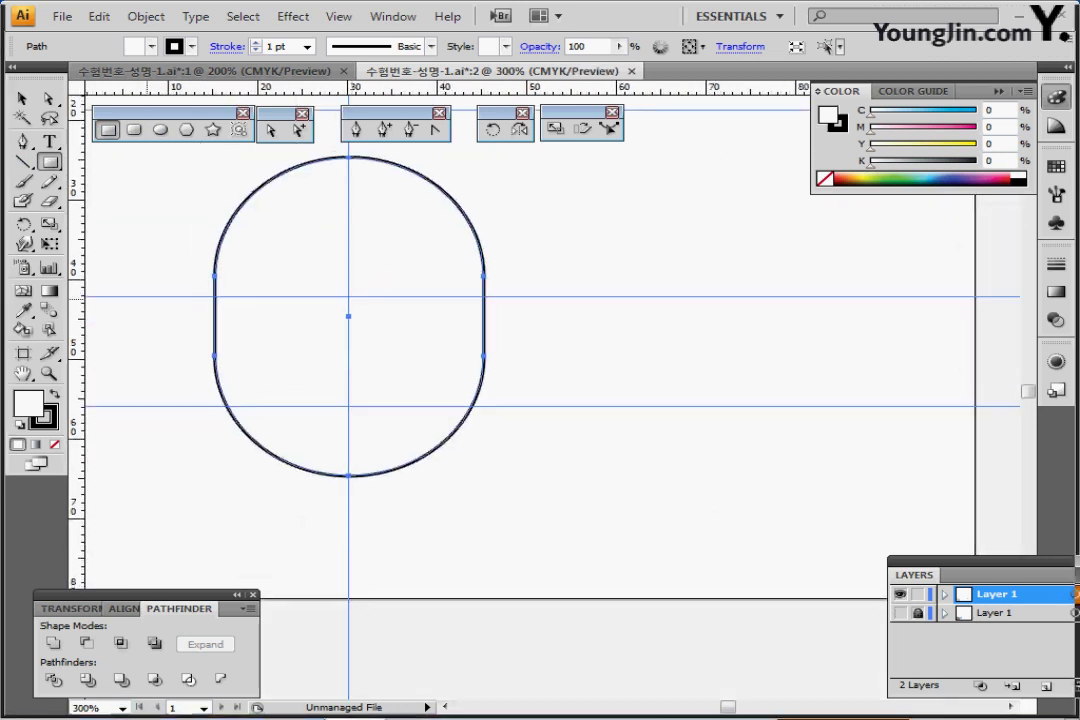
drag(150, 296, 574, 519)
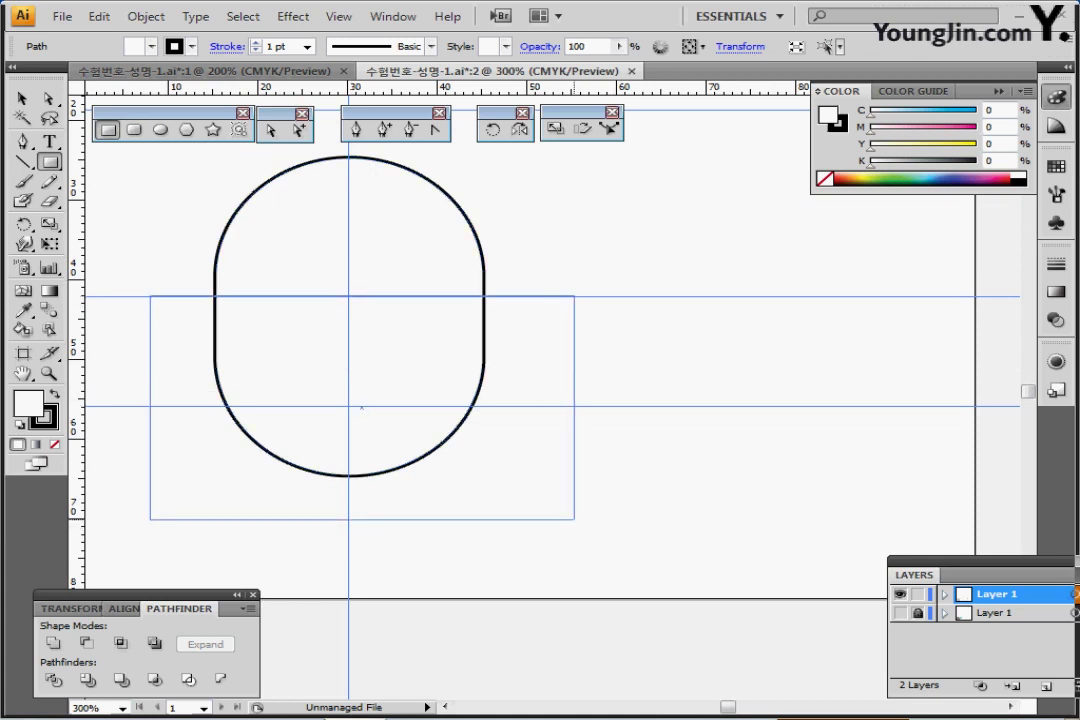
drag(574, 519, 573, 519)
key(ctrl+a)
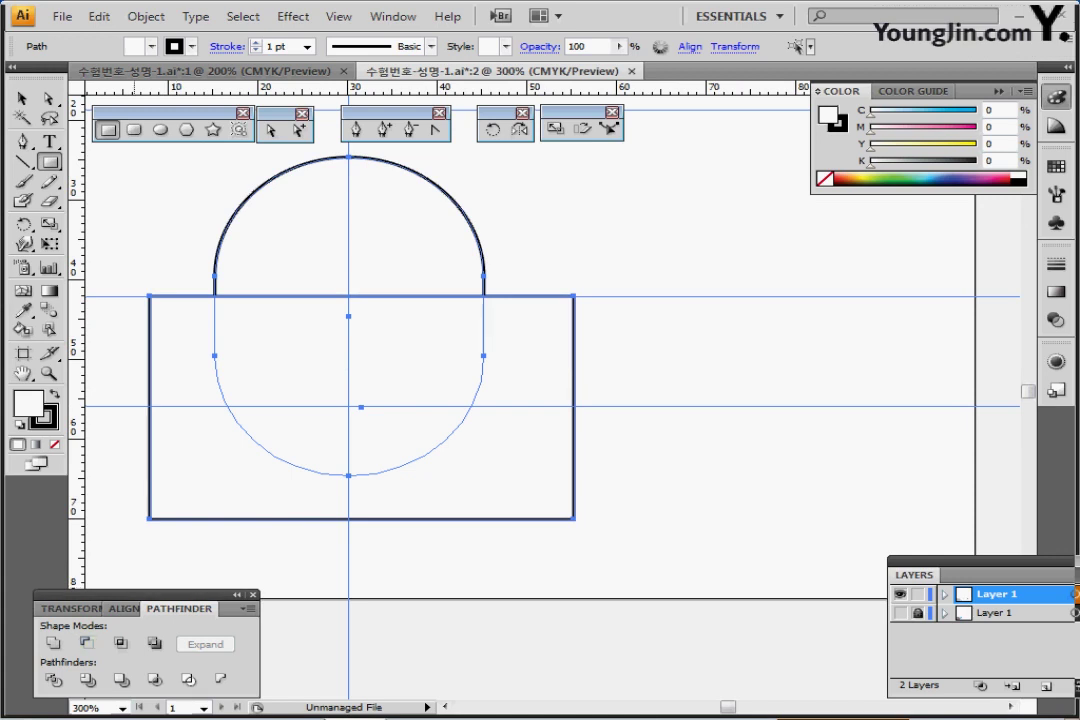
click(86, 643)
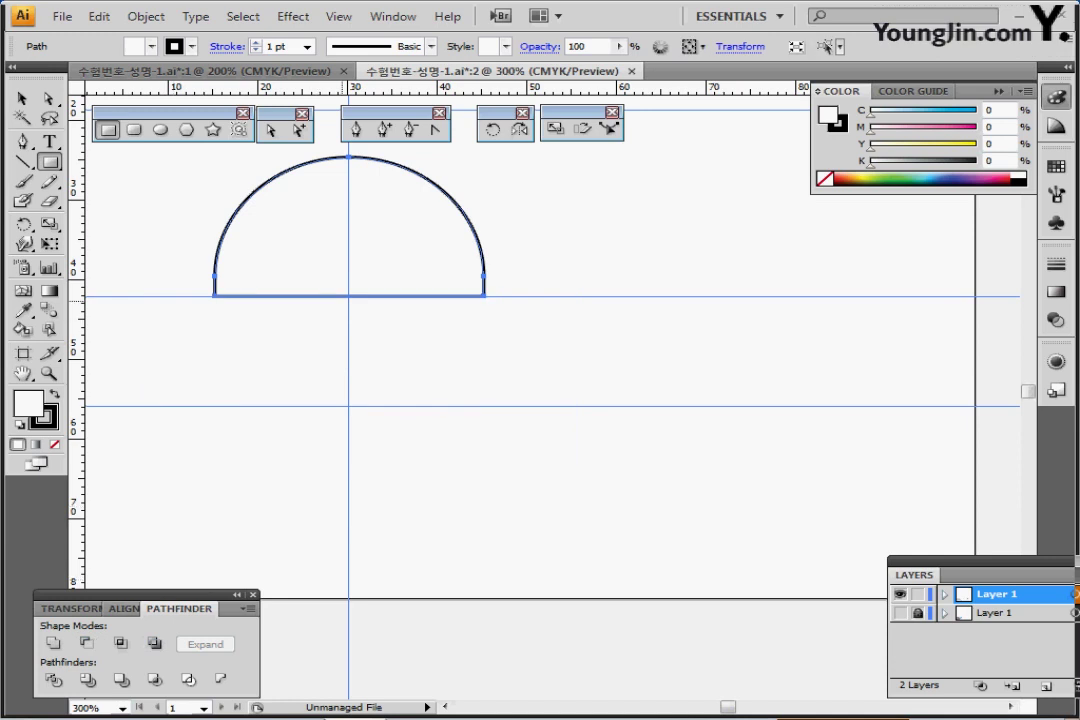
Draw a narrow rounded rectangle about 4 by 15 mm from the upper guide down across the dome's top centre.
drag(414, 267, 433, 365)
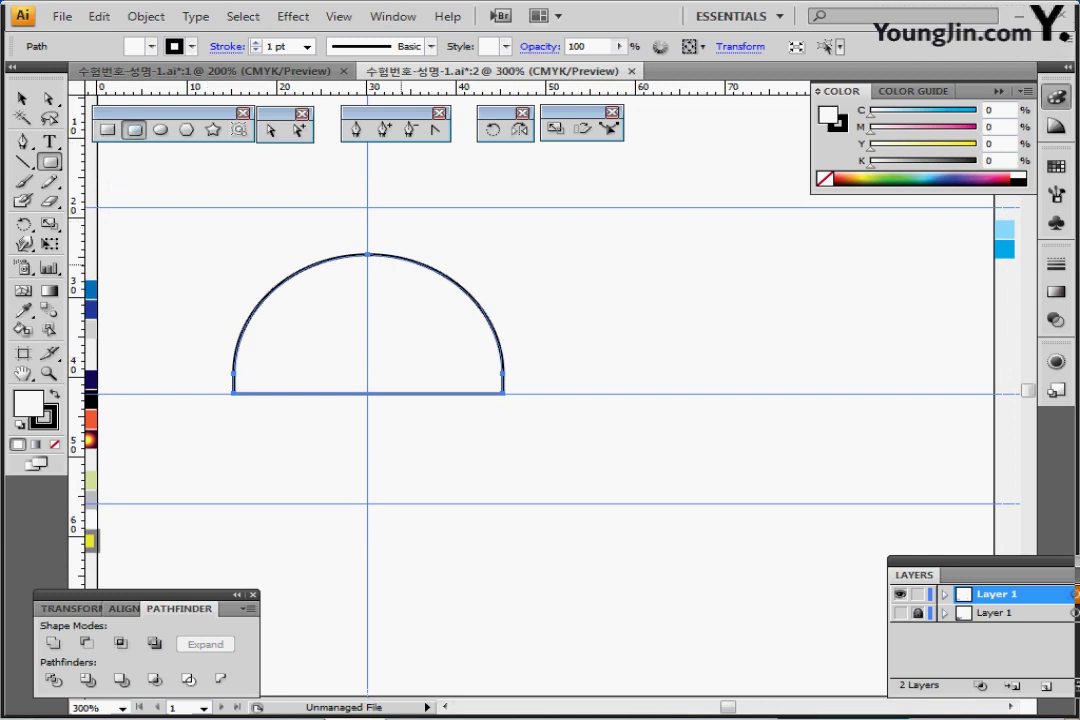
drag(343, 209, 388, 332)
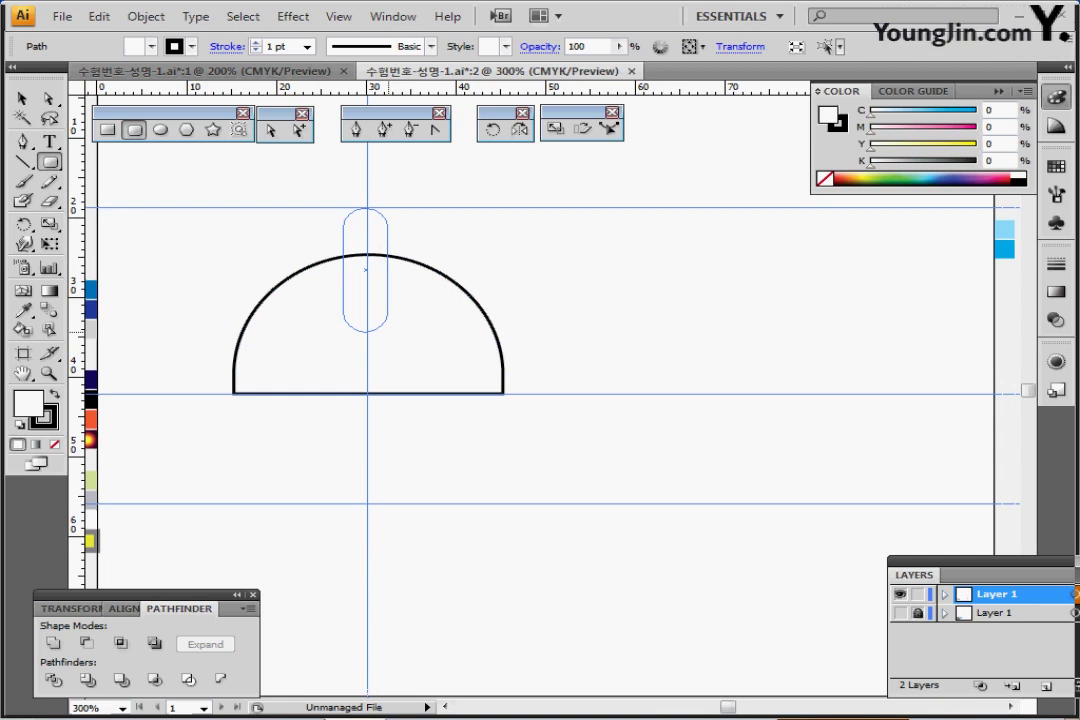
key(Left)
key(Up)
key(Up)
mouse_move(388, 332)
mouse_down()
mouse_move(377, 332)
mouse_move(381, 345)
mouse_up()
Align the dome and the narrow rounded rectangle on their horizontal centres, then deselect everything.
key(ctrl+a)
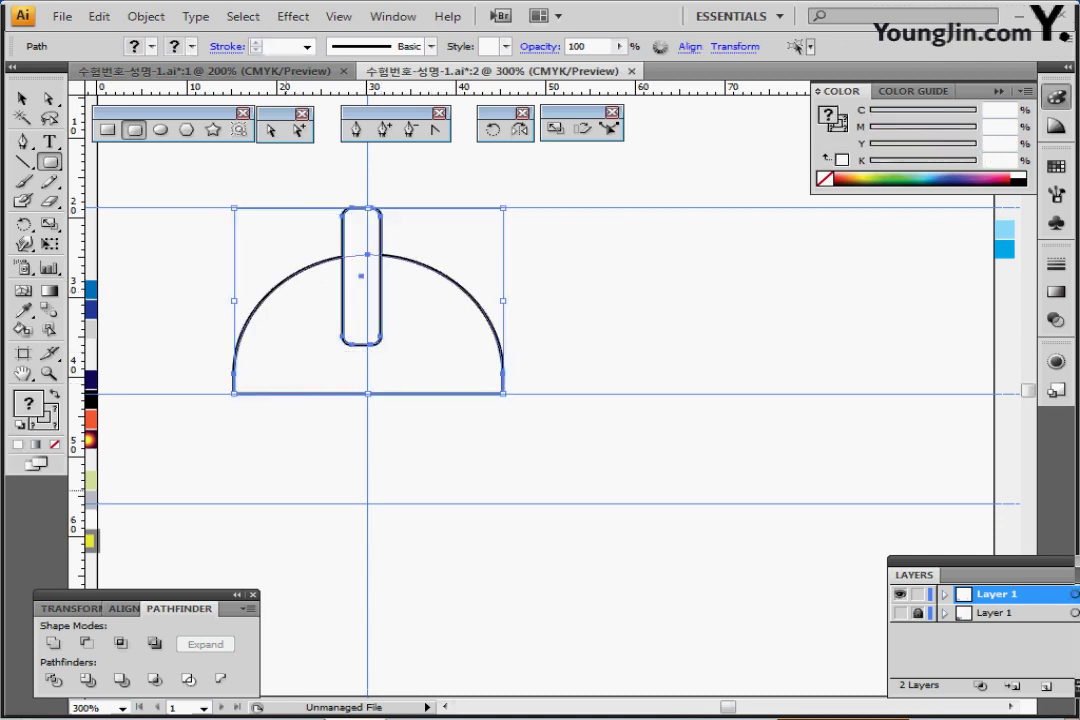
click(123, 608)
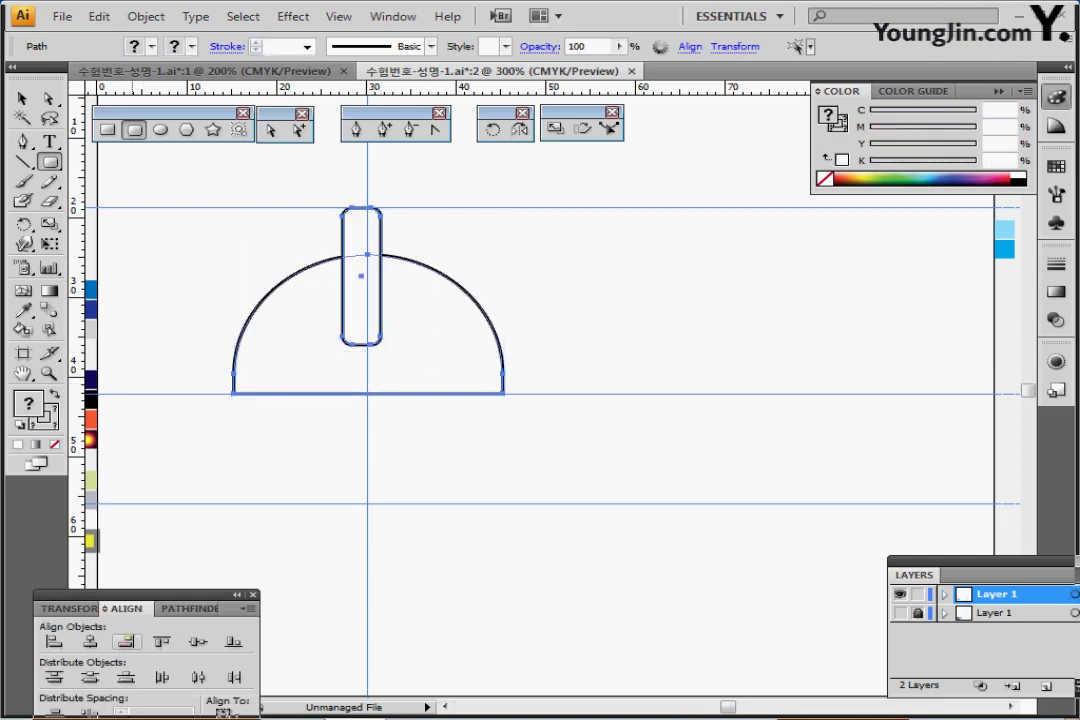
click(90, 641)
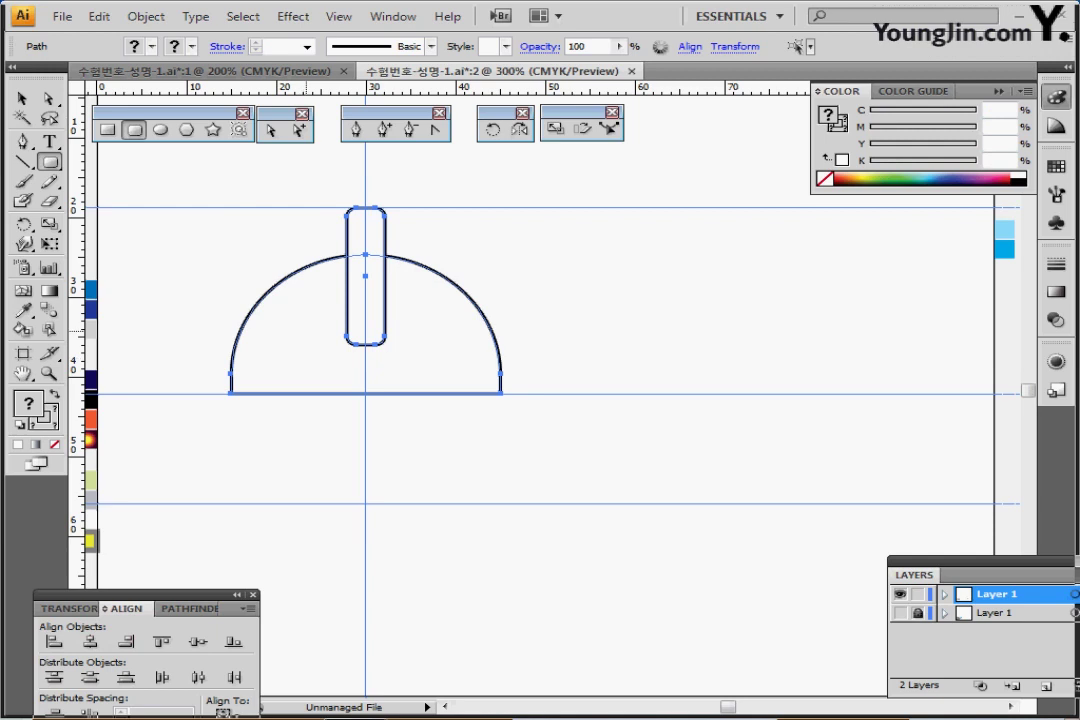
key(ctrl+shift+a)
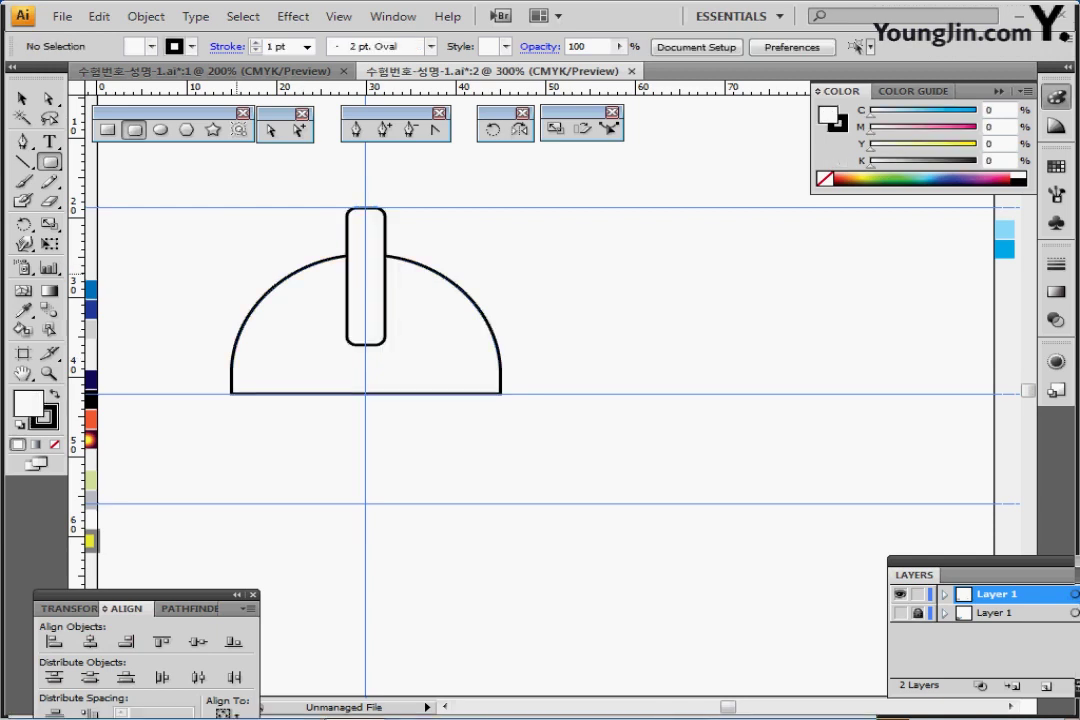
Show the reference artwork layer in full colour and switch only the drawing layer to outline view.
click(900, 613)
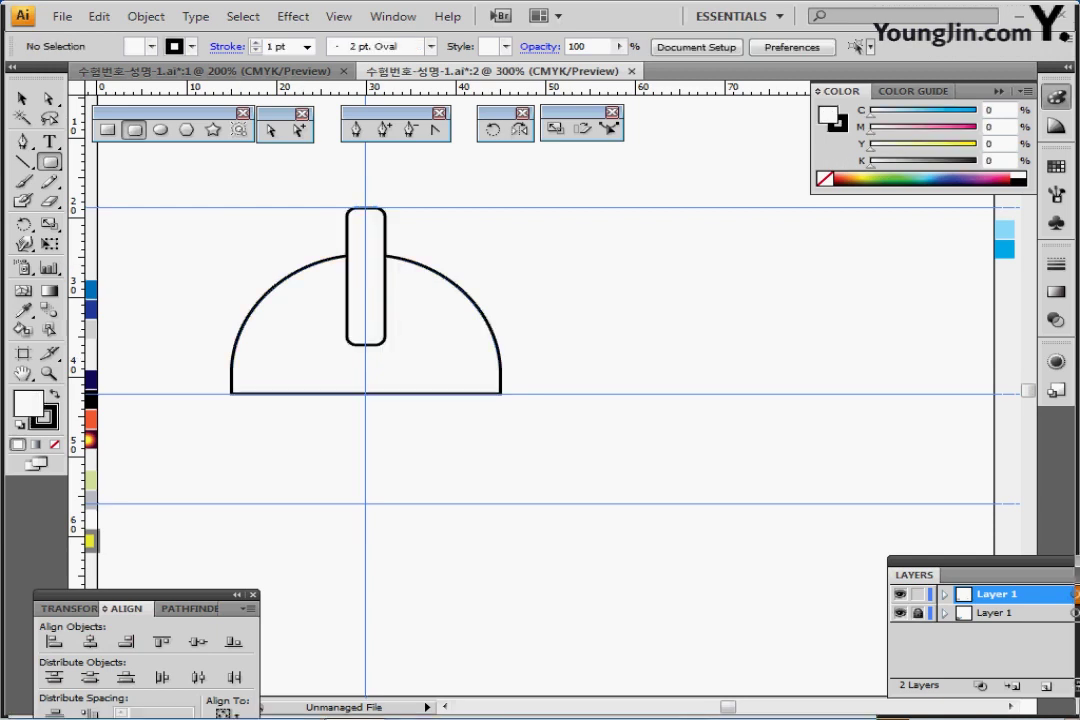
ctrl+click(900, 594)
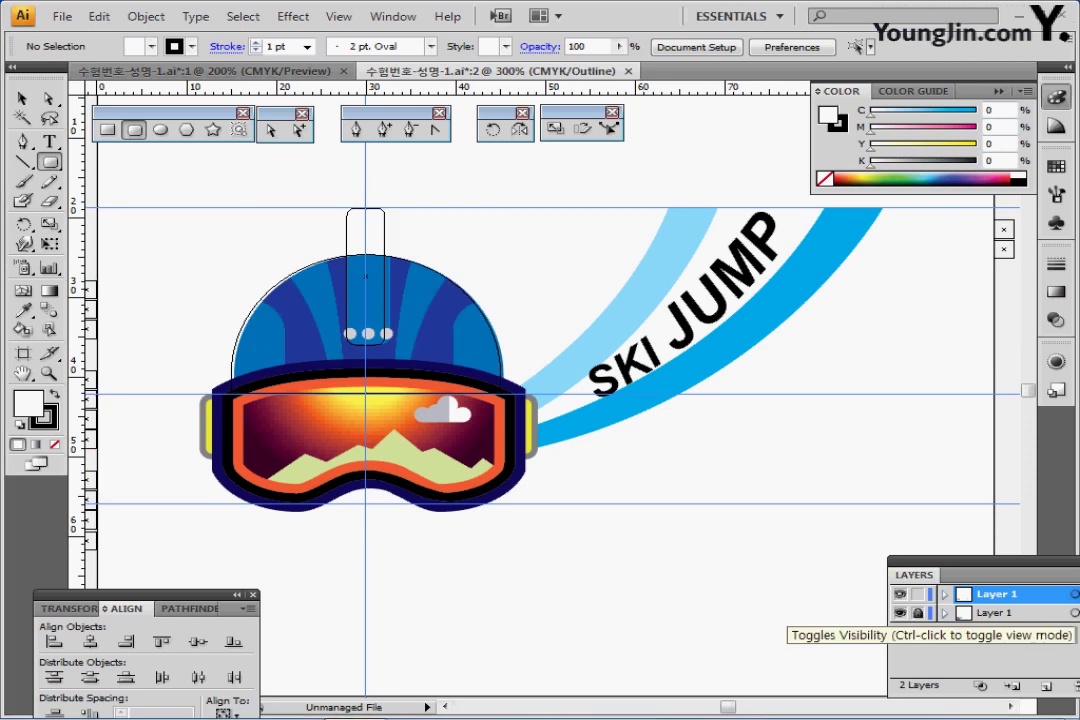
drag(620, 392, 637, 368)
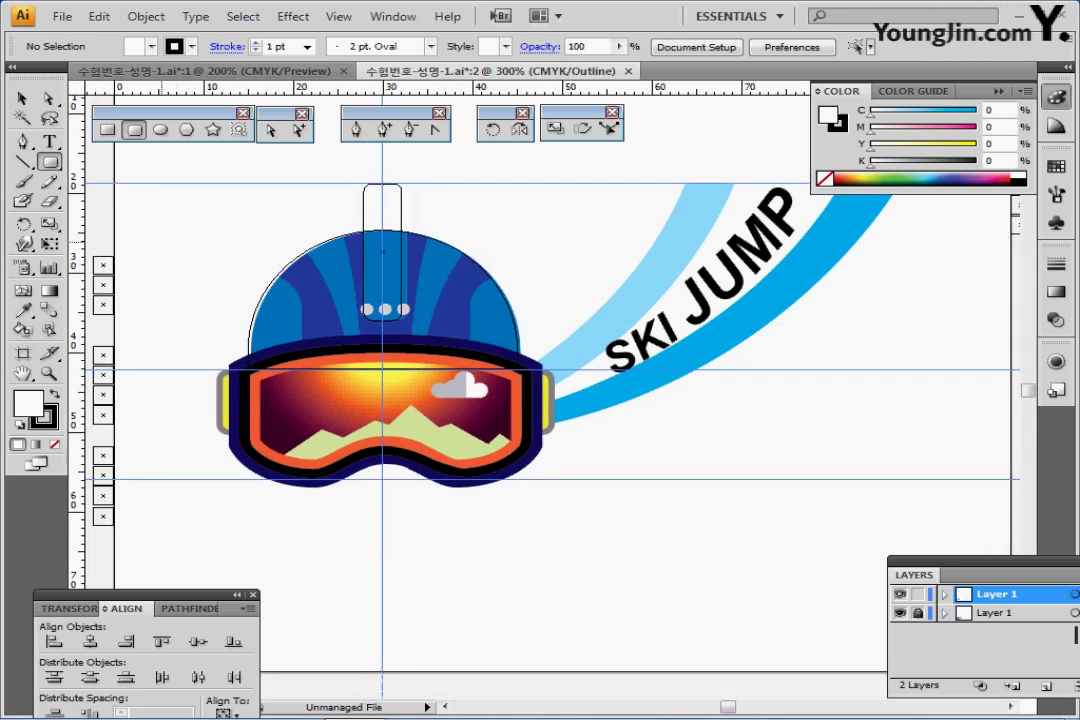
Draw a tall, fully rounded rectangle about 15 by 31 mm overlapping the left side of the helmet.
drag(162, 242, 302, 518)
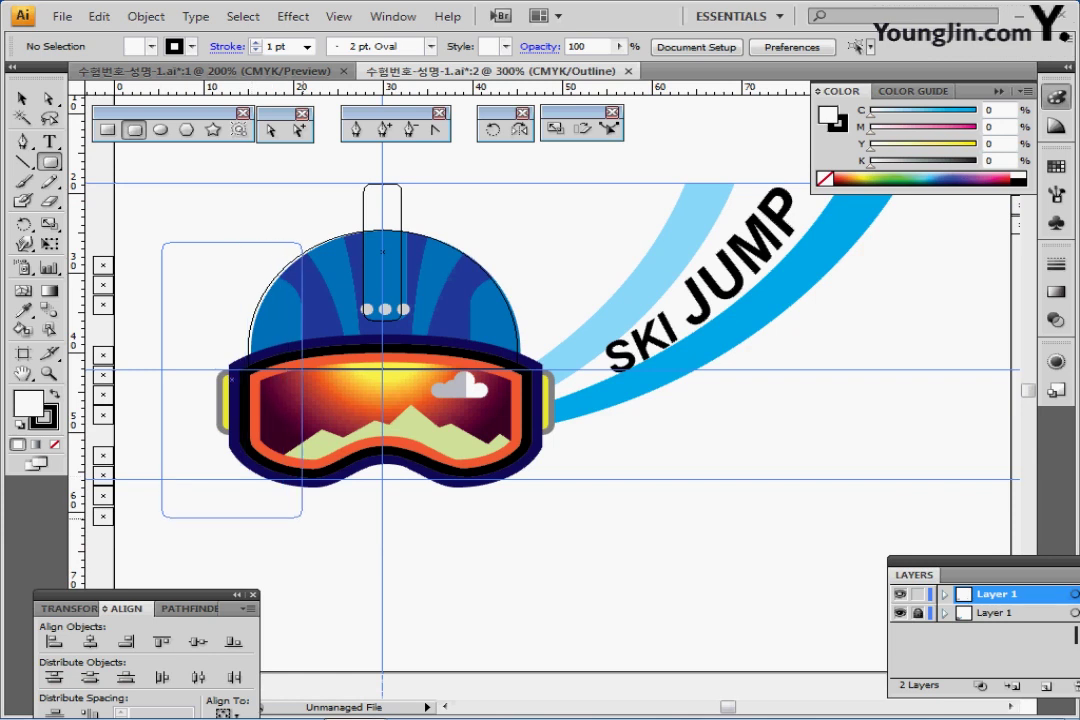
key(Right)
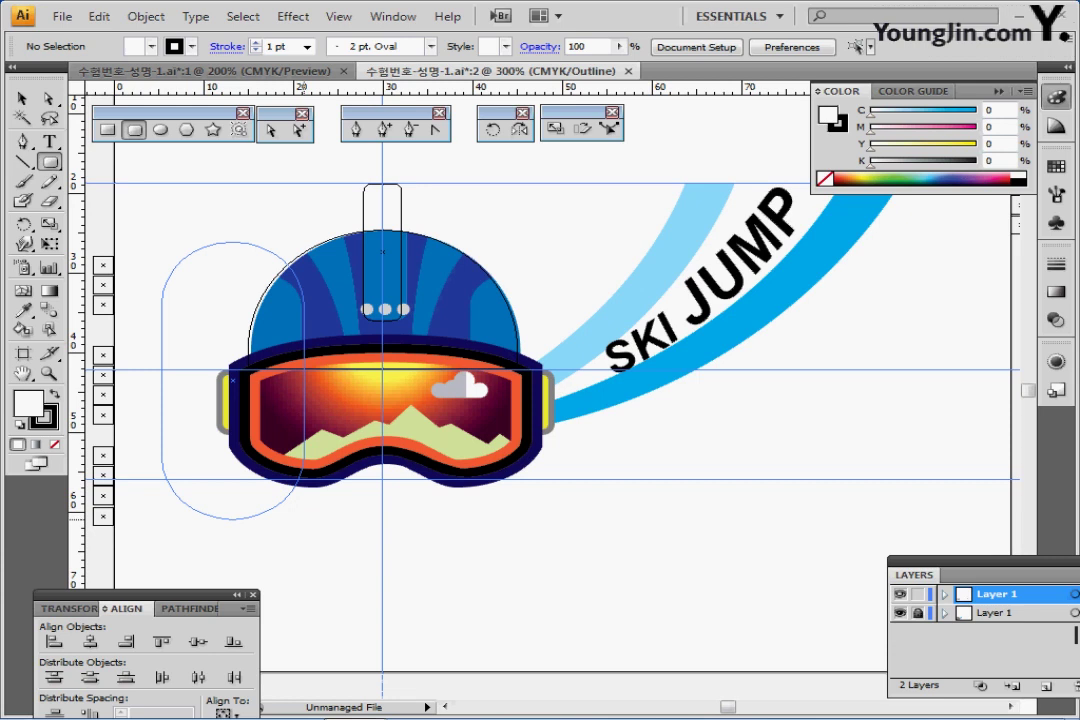
drag(303, 519, 299, 519)
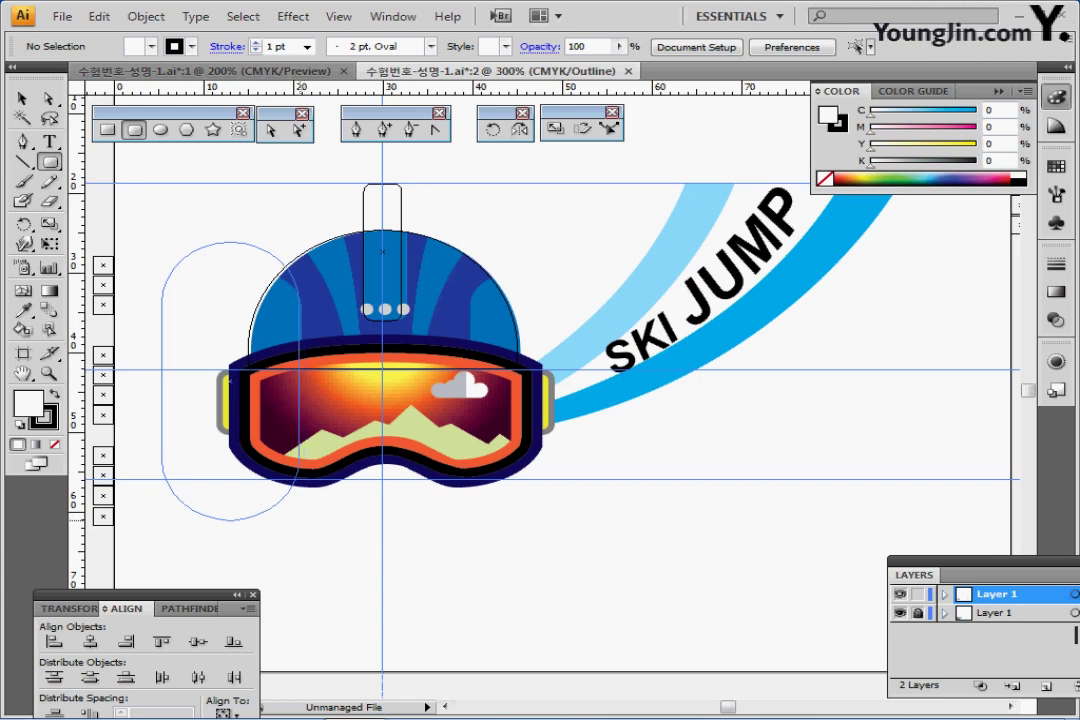
drag(299, 519, 299, 519)
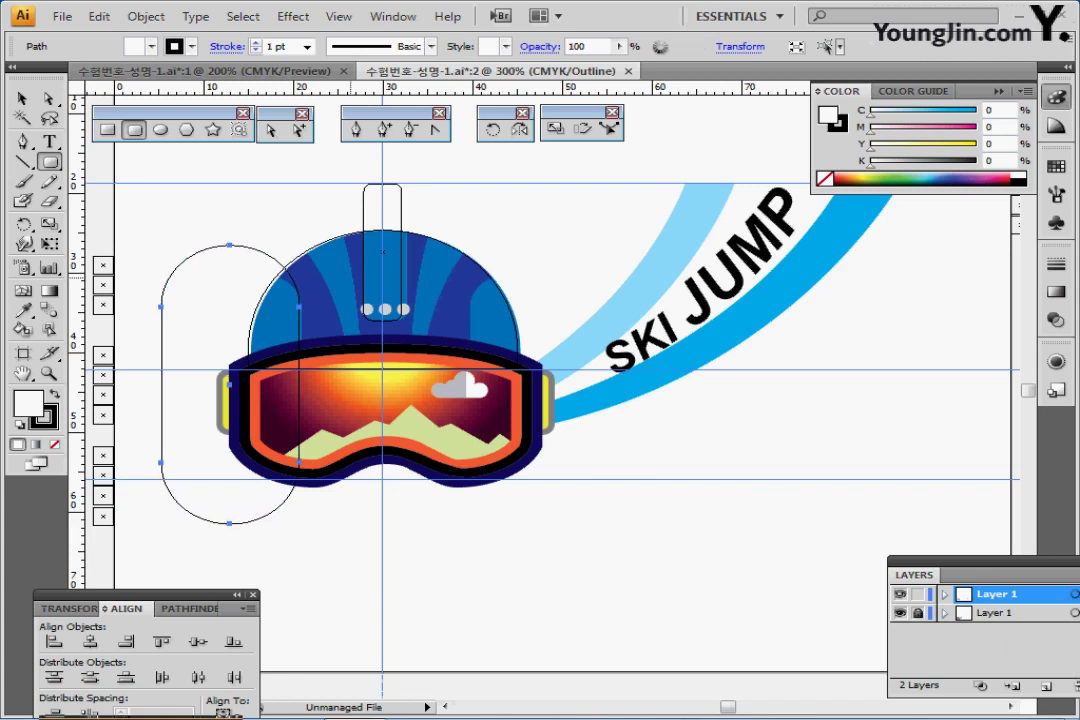
Nudge the tall rounded rectangle until its upper right curve follows the leftmost stripe of the reference helmet.
key(Down)
key(Down)
key(Down)
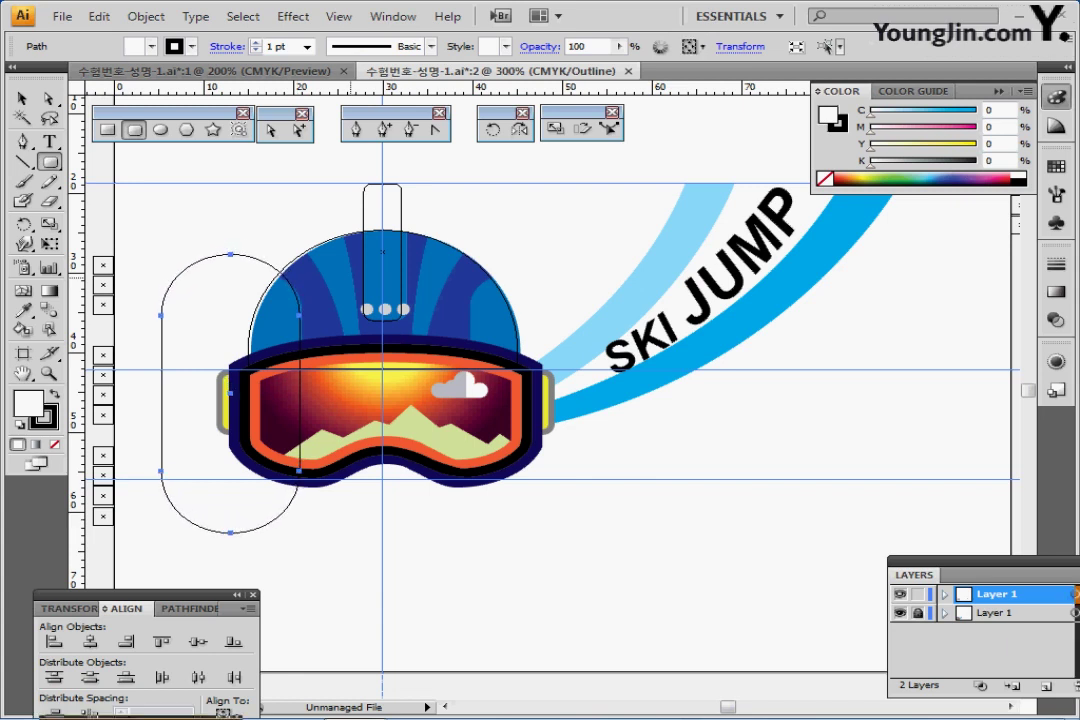
key(Right)
key(Down)
key(Down)
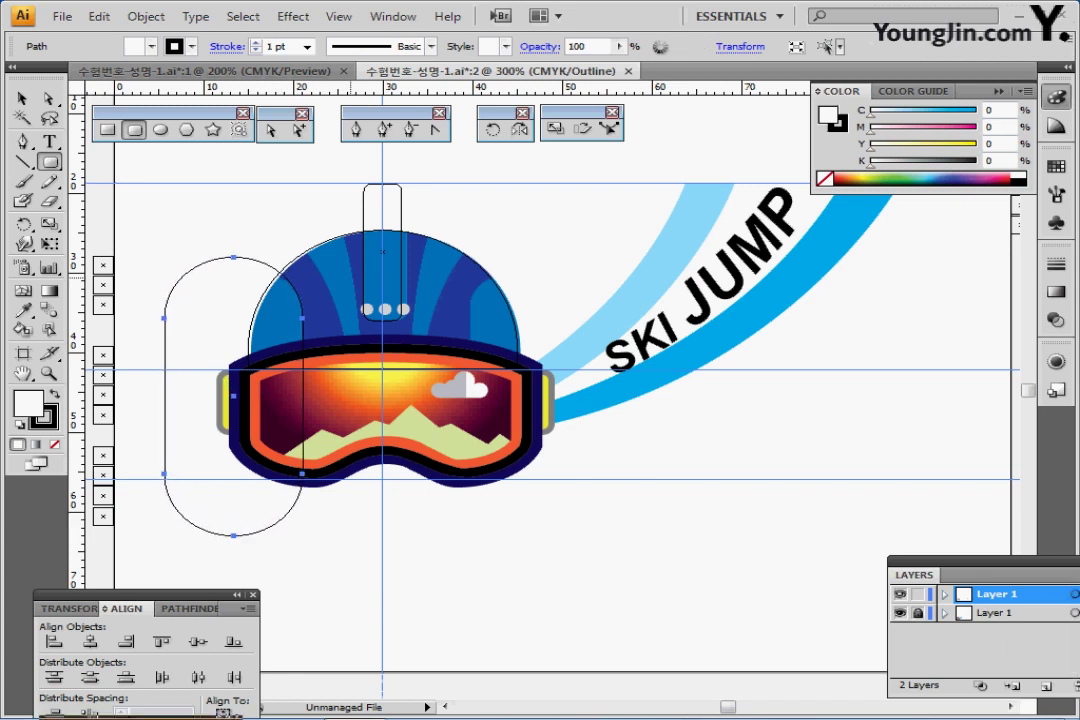
key(Down)
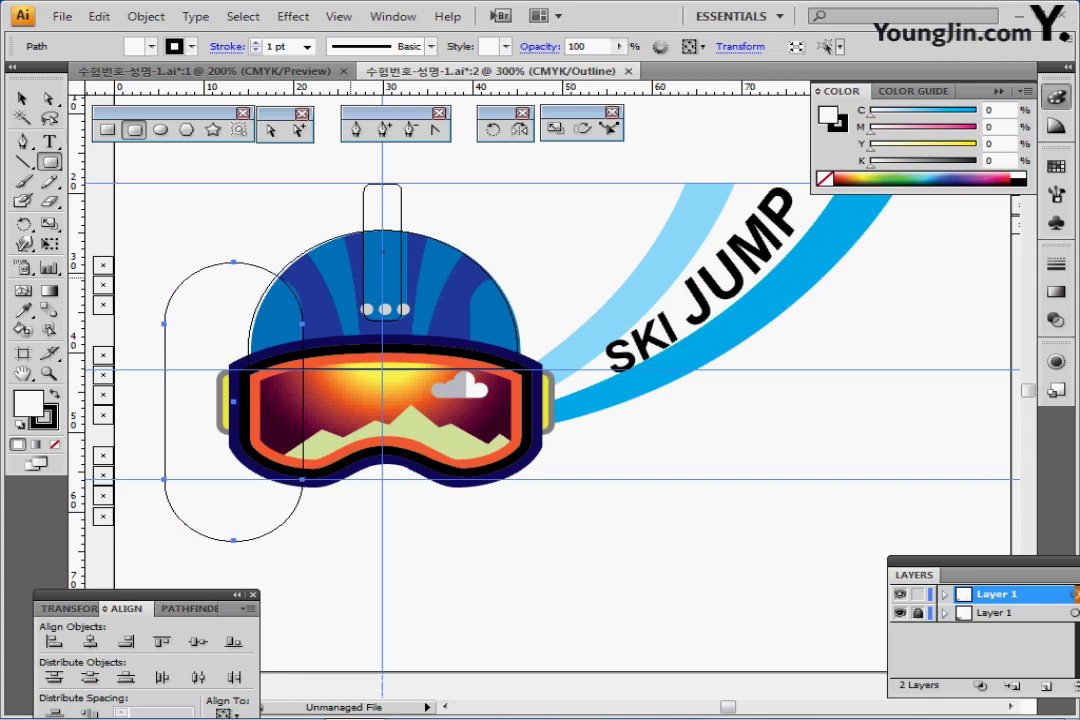
key(Right)
key(Right)
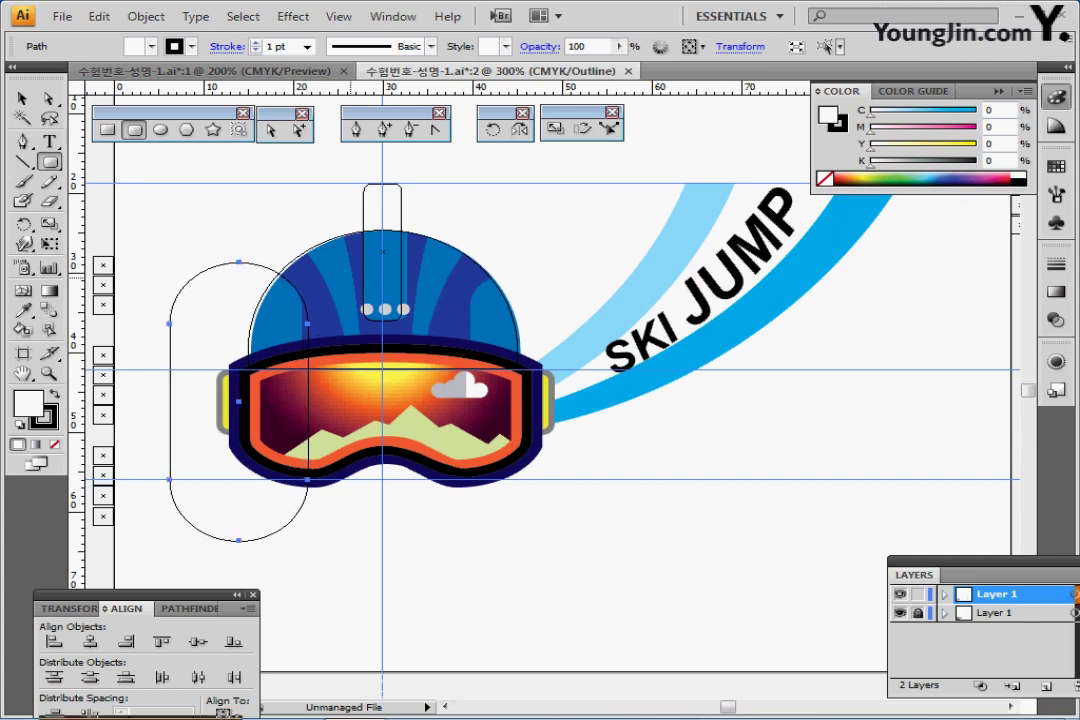
key(Up)
key(Up)
key(Up)
key(Up)
key(Up)
key(Up)
key(Up)
key(Left)
key(Left)
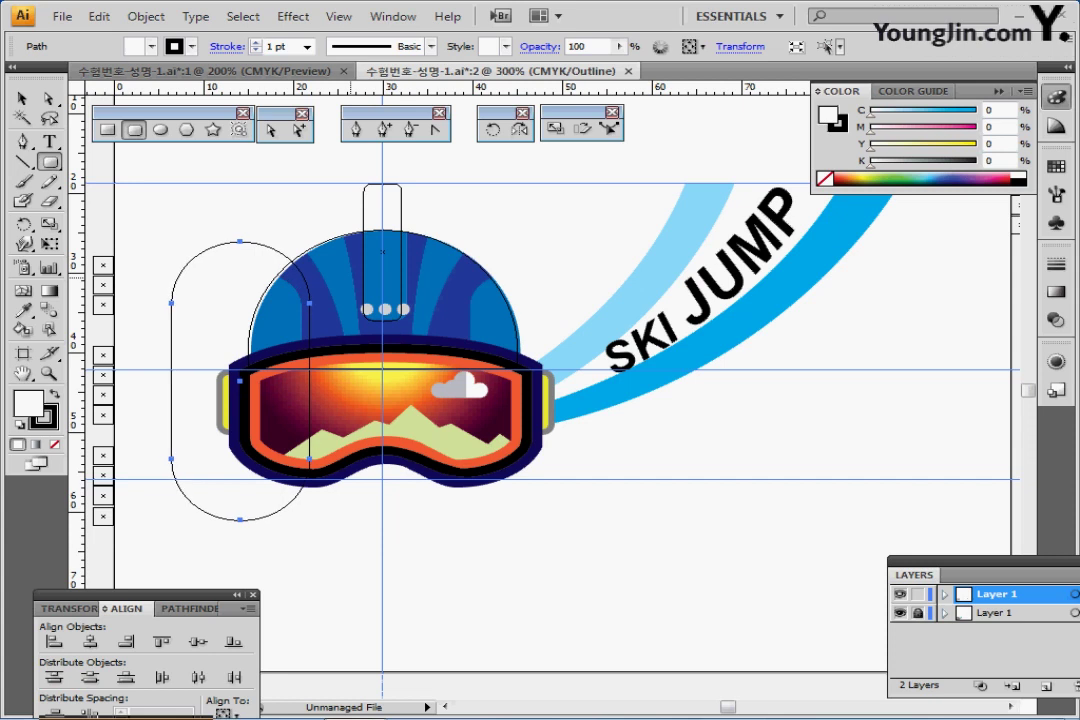
key(Down)
key(Down)
key(Down)
key(Down)
key(Down)
key(Down)
key(Down)
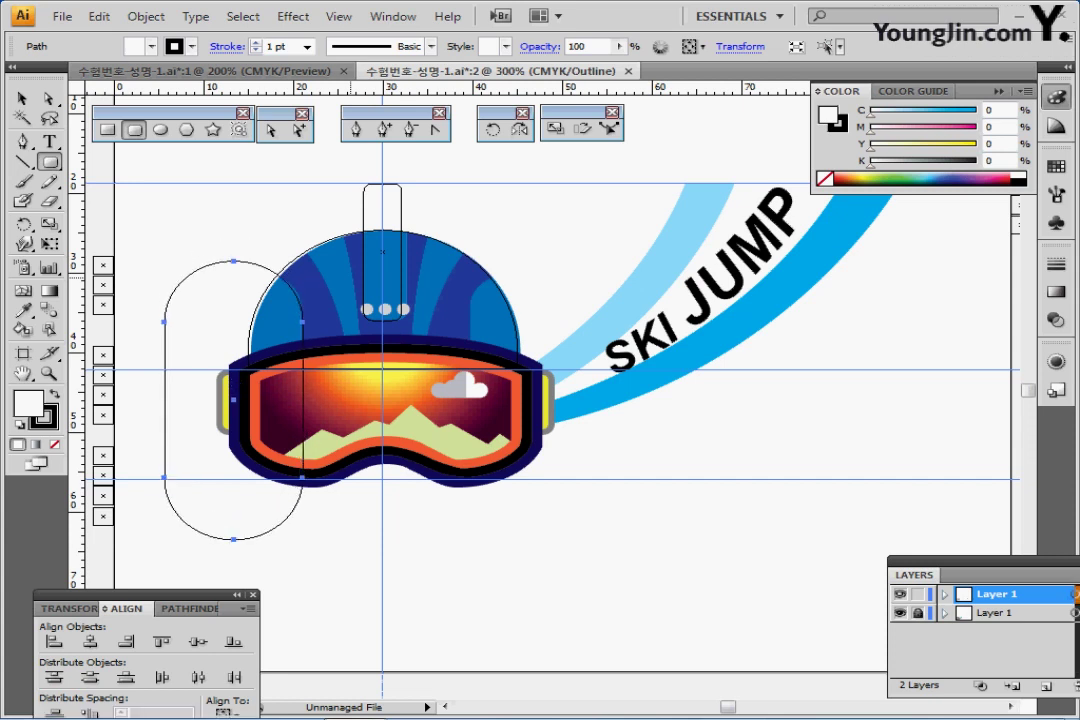
Fine-tune the tall rounded rectangle's vertical position against the leftmost stripe of the reference helmet.
key(Up)
key(Up)
key(Up)
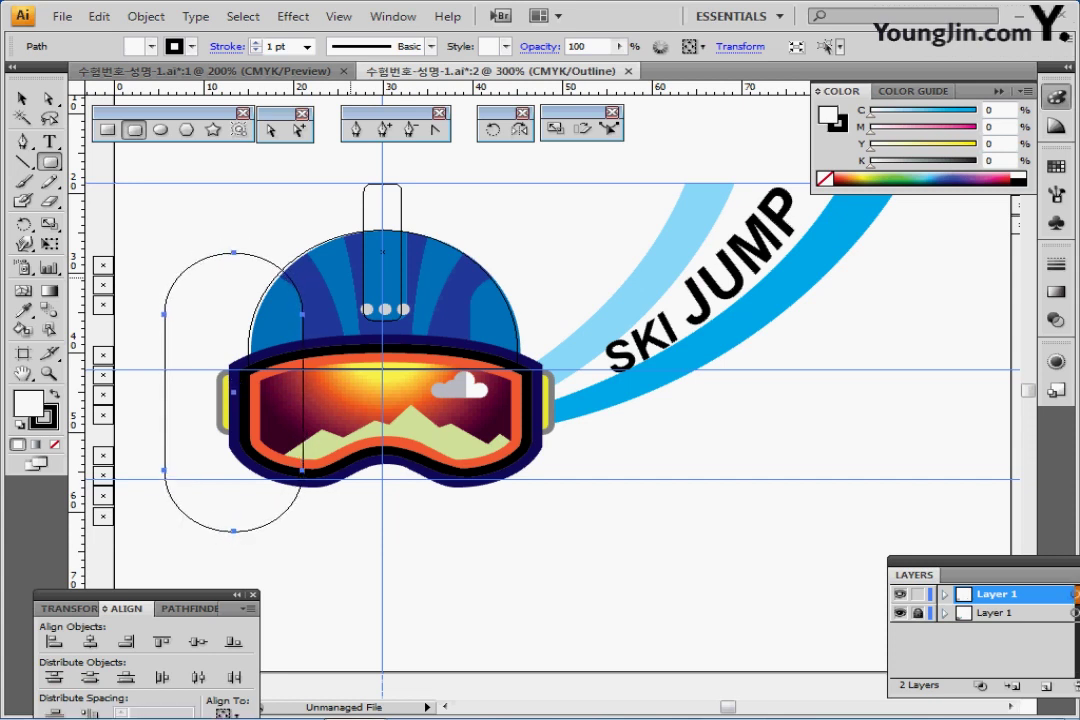
key(Down)
key(Down)
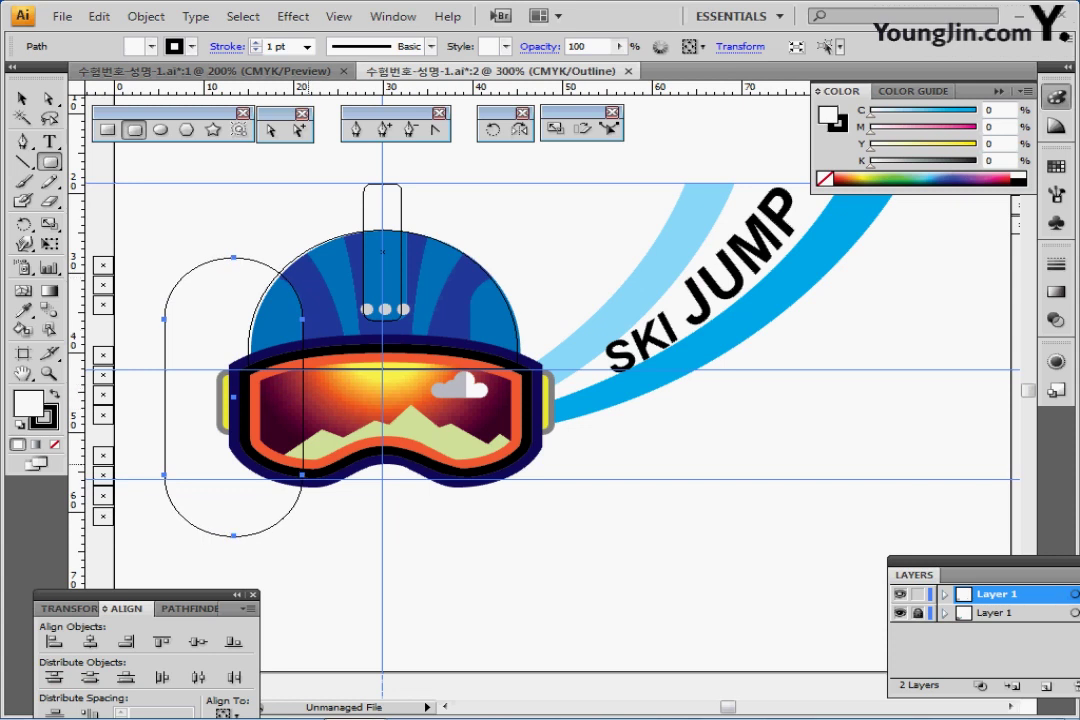
Draw two arcs along the next stripe edges on the helmet's left half, about 14 by 26 mm and 9 by 26 mm.
click(23, 162)
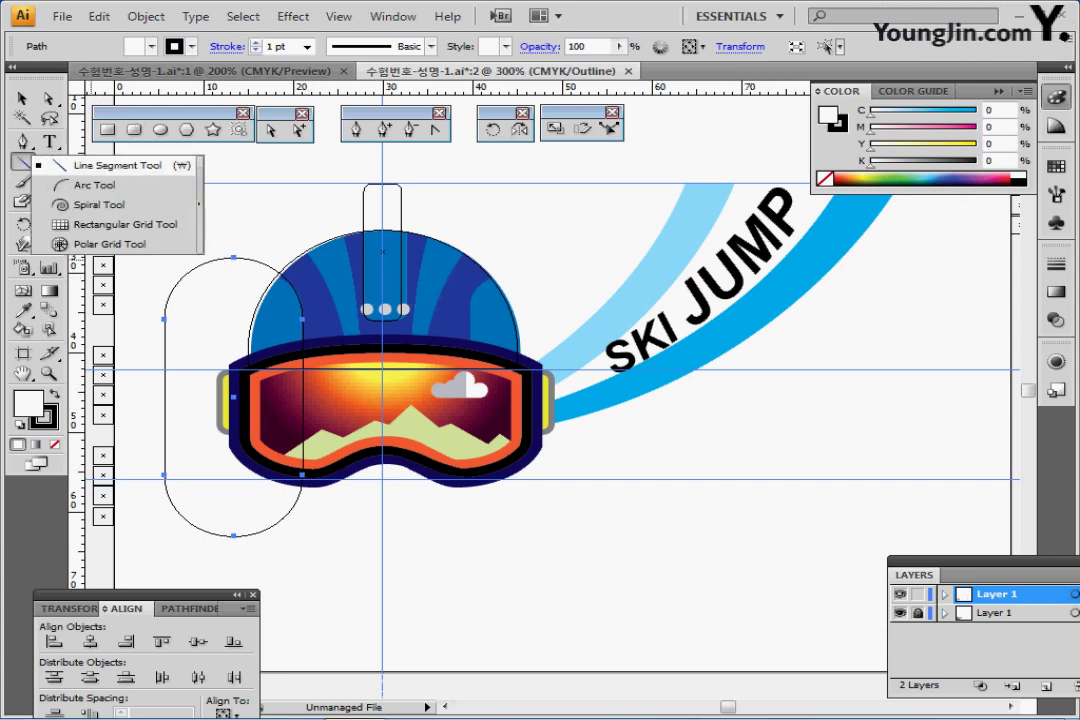
click(95, 185)
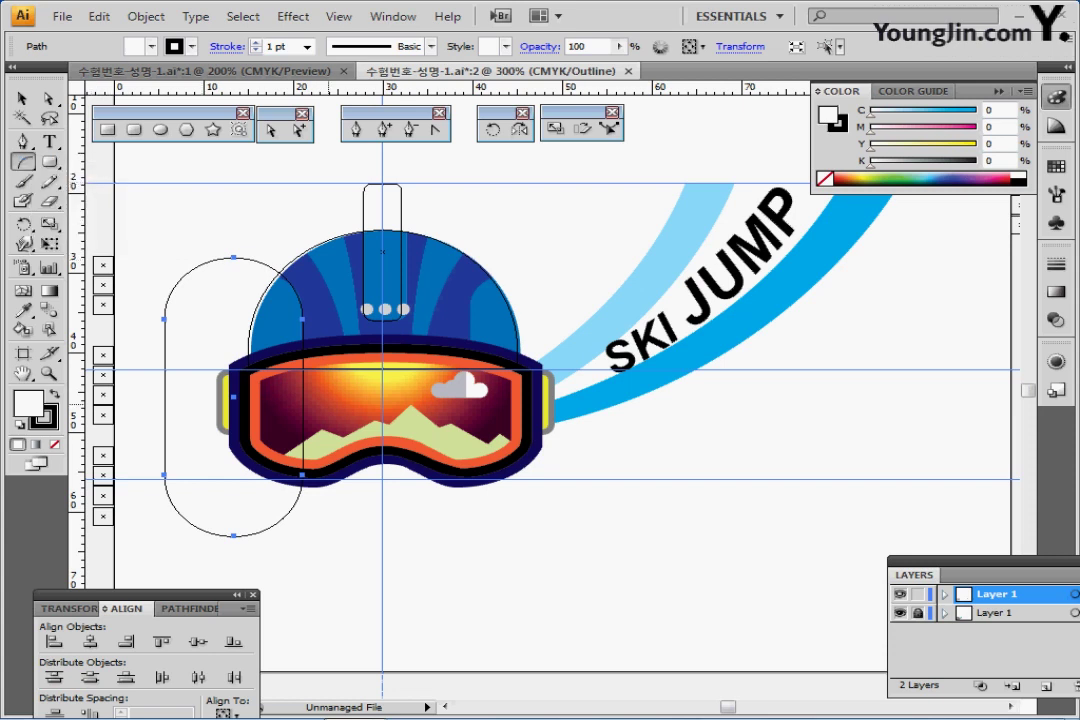
drag(350, 443, 224, 210)
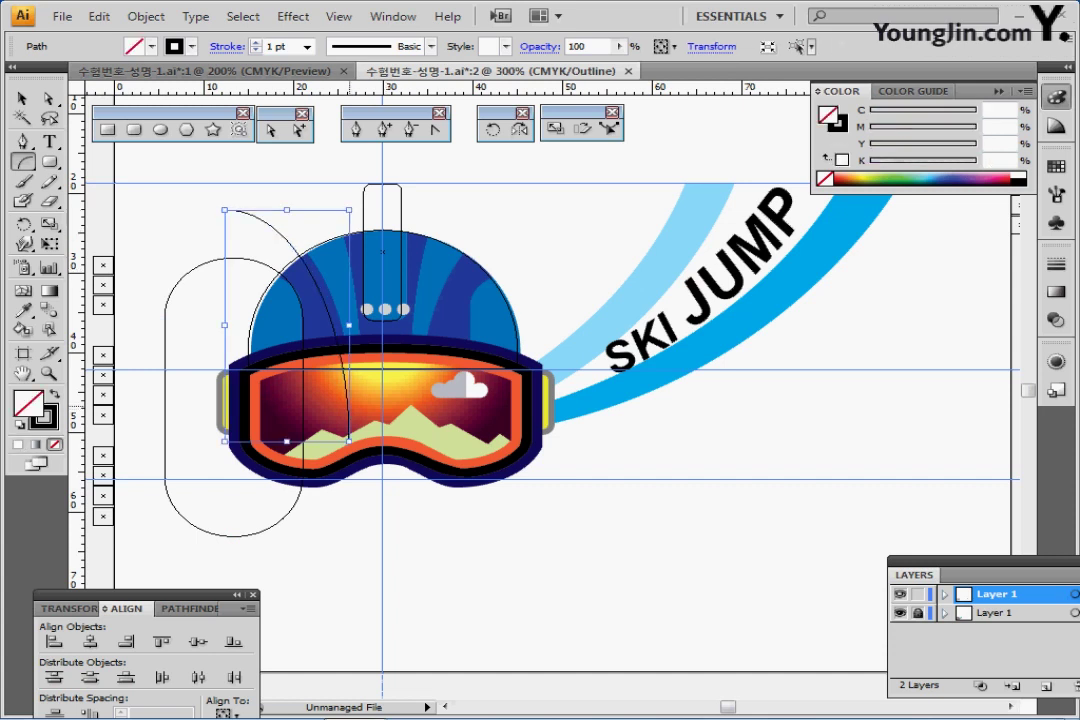
mouse_move(351, 405)
mouse_down()
mouse_move(360, 402)
mouse_move(312, 183)
mouse_move(290, 178)
mouse_up()
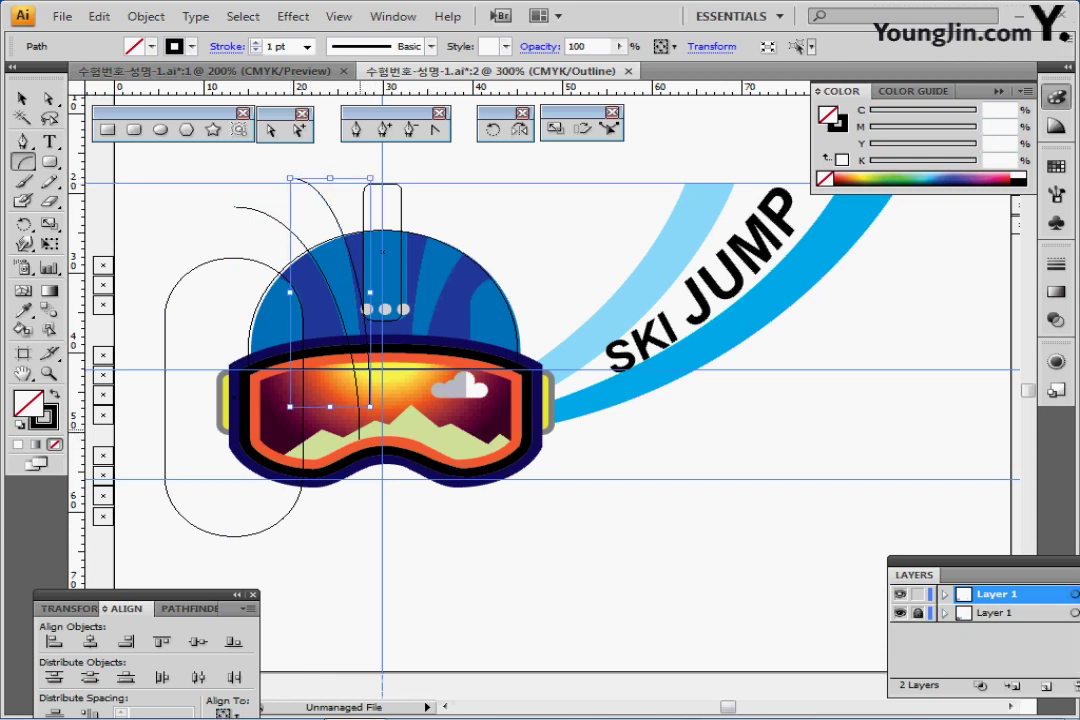
Rotate the outer arc slightly clockwise and shift it left to follow the reference stripe edge.
ctrl+click(358, 428)
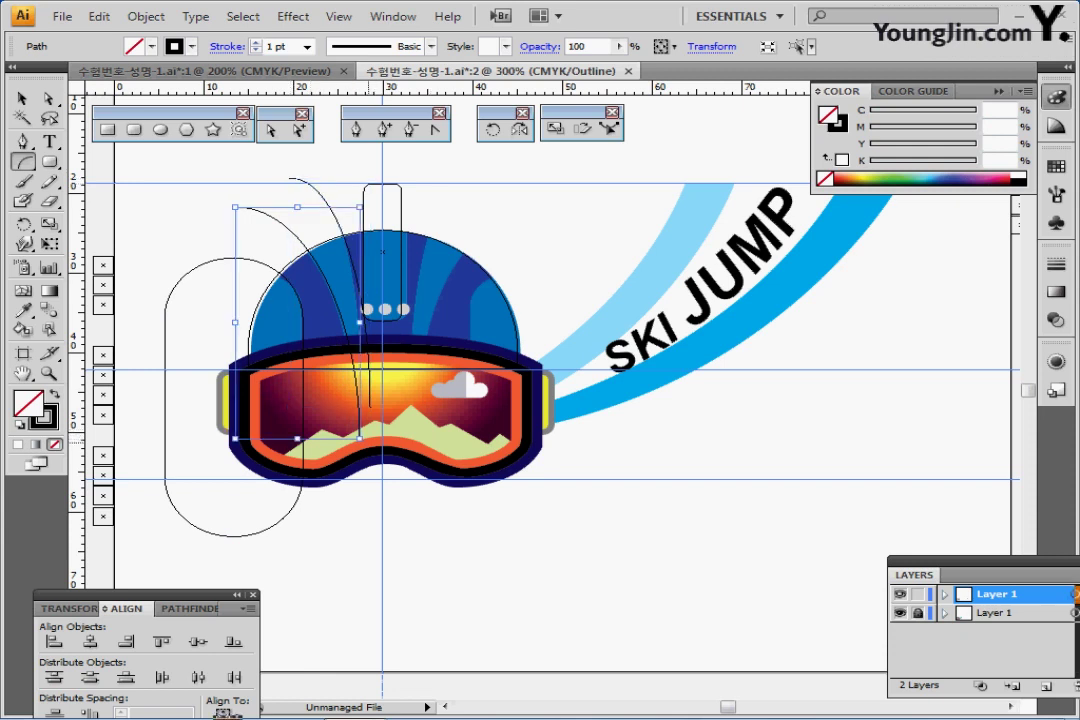
drag(368, 442, 361, 446)
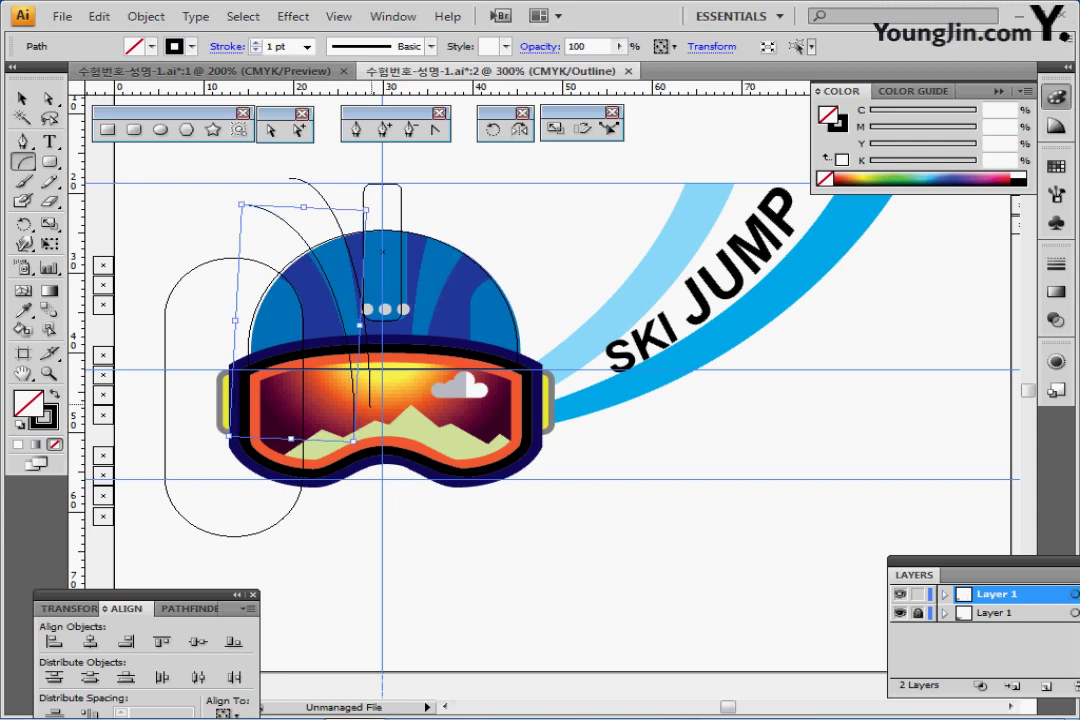
key(Left)
key(Left)
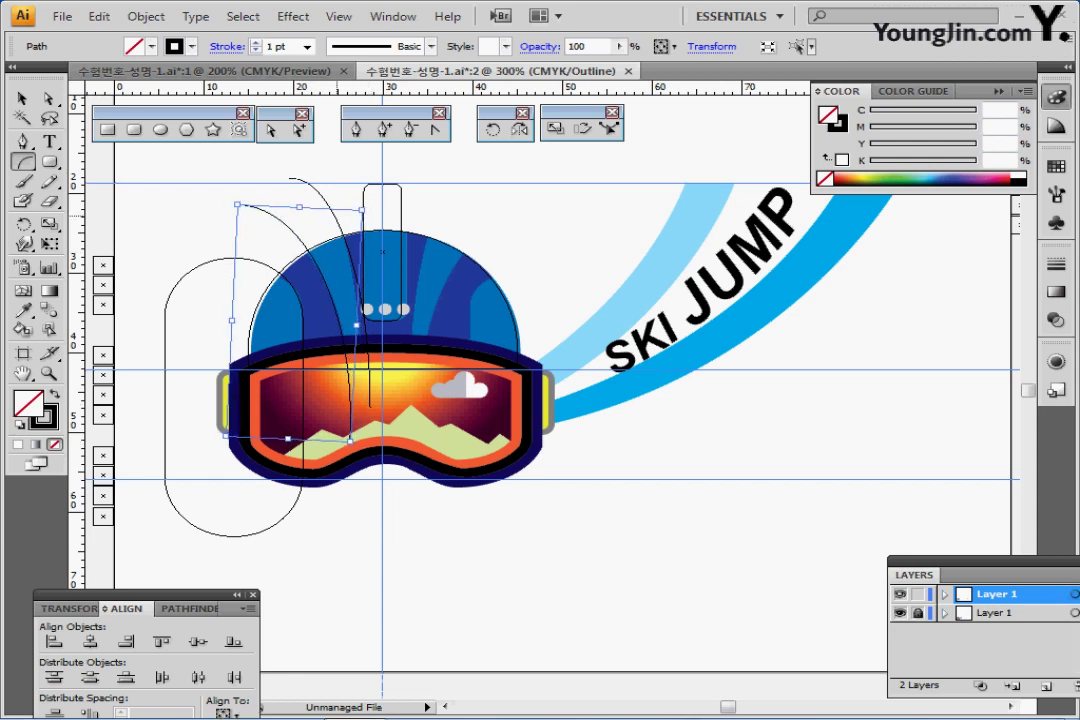
Rotate the inner arc slightly clockwise and shift it left onto its reference stripe edge.
ctrl+click(317, 191)
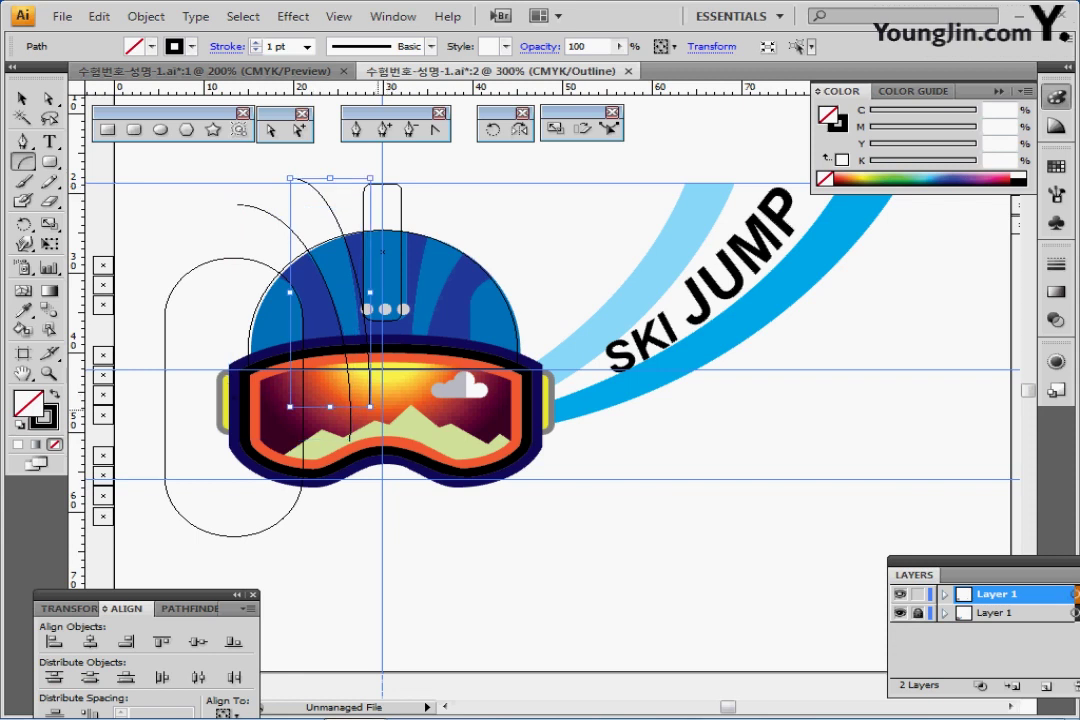
drag(382, 414, 377, 414)
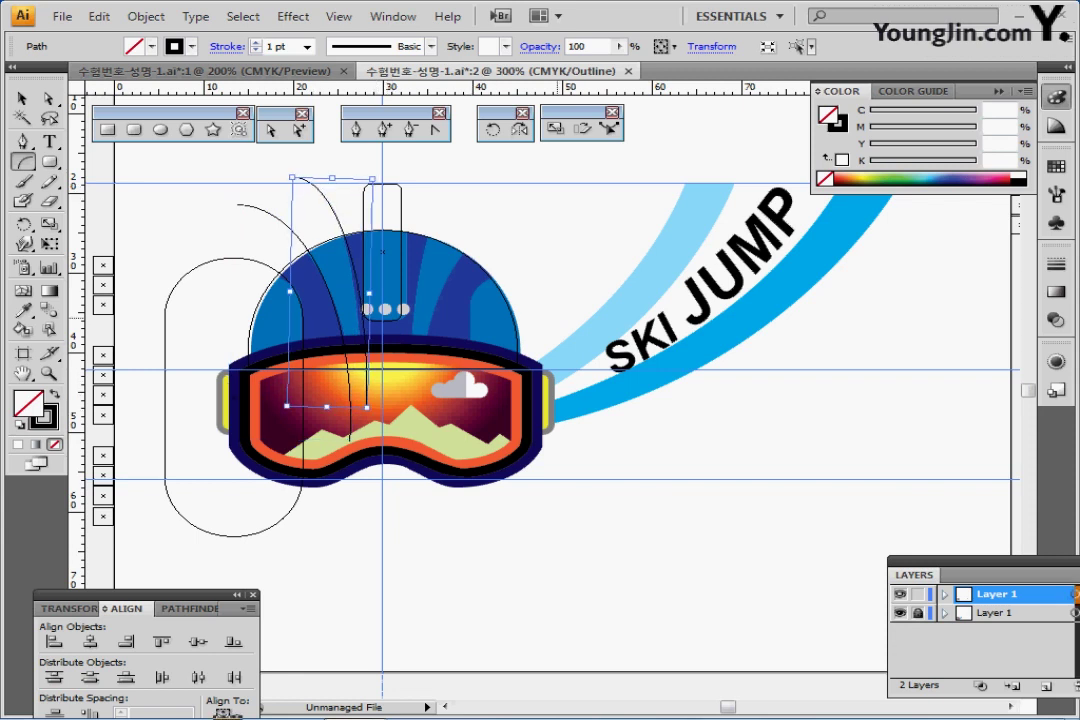
key(Left)
key(Left)
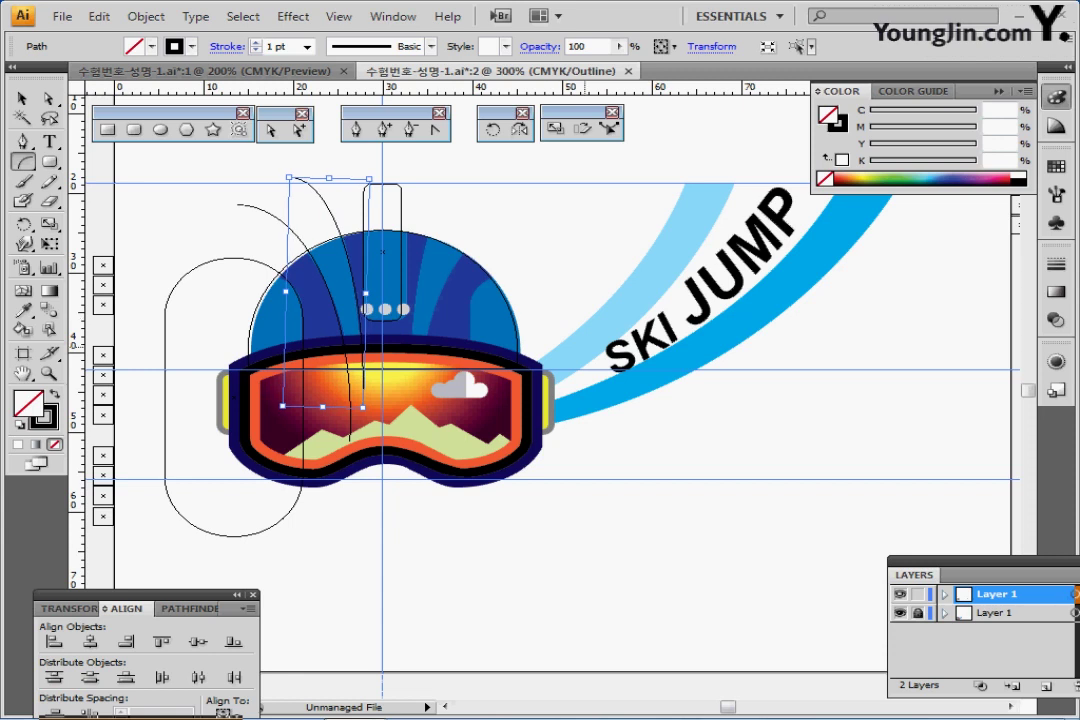
Return the drawing layer to preview display, hide the reference artwork layer and clear the selection.
key(ctrl+y)
click(900, 613)
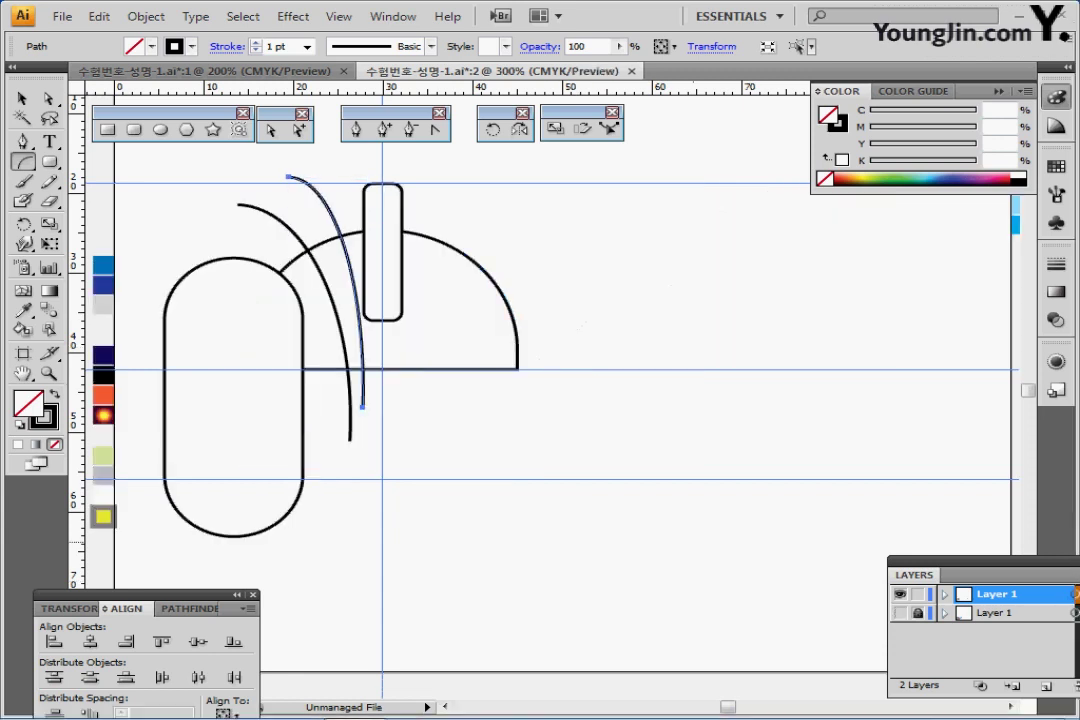
ctrl+click(584, 476)
drag(440, 430, 465, 455)
Reflect a copy of the tall rounded rectangle and both arcs vertically across the centre guide.
drag(227, 187, 320, 320)
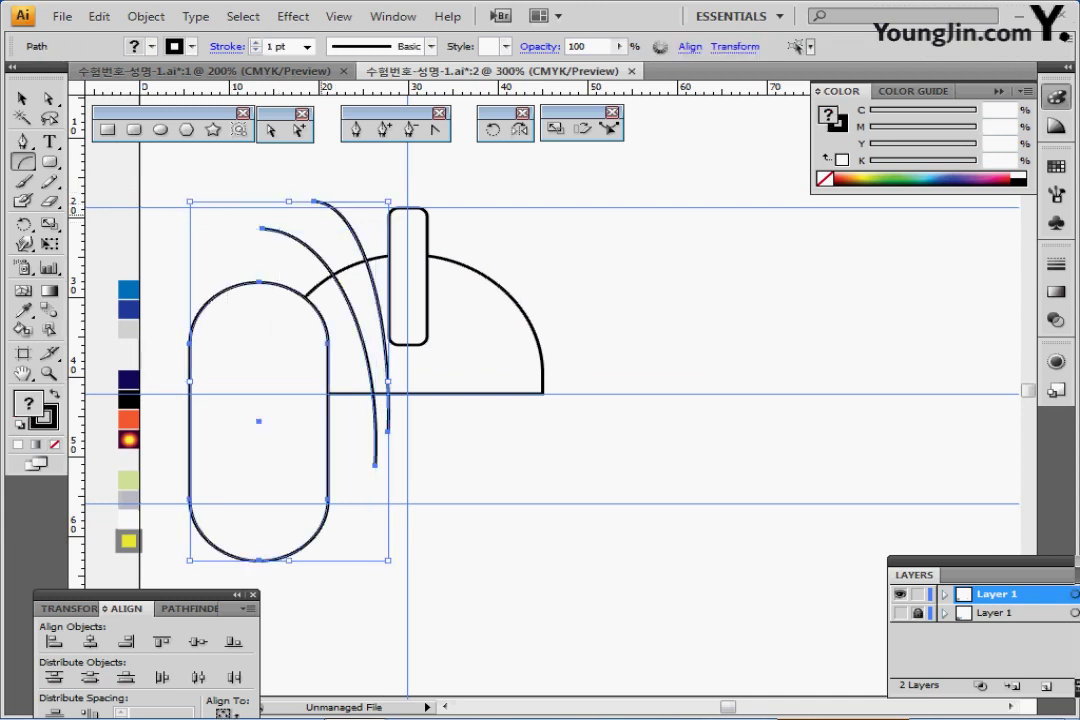
key(o)
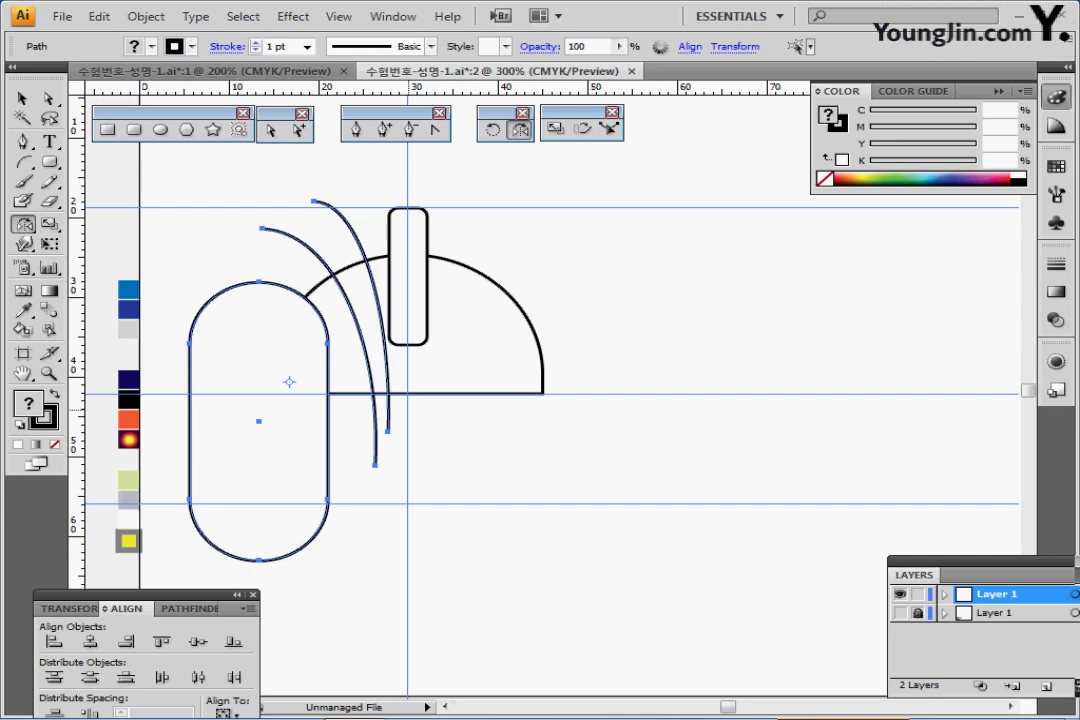
alt+click(407, 408)
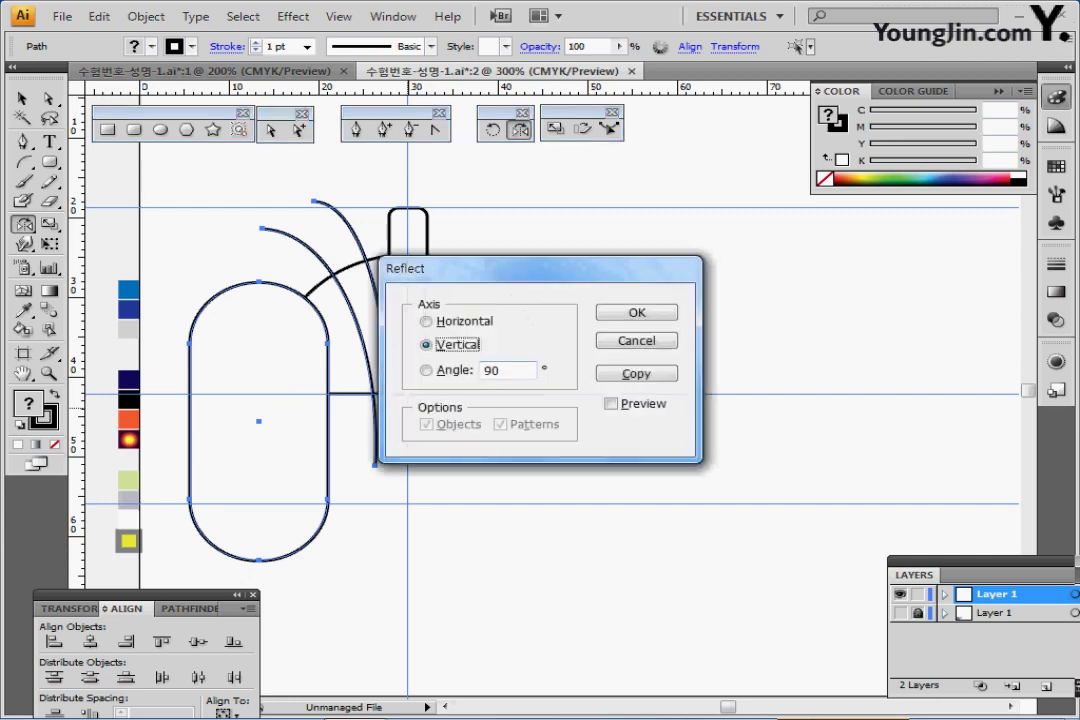
drag(450, 268, 581, 216)
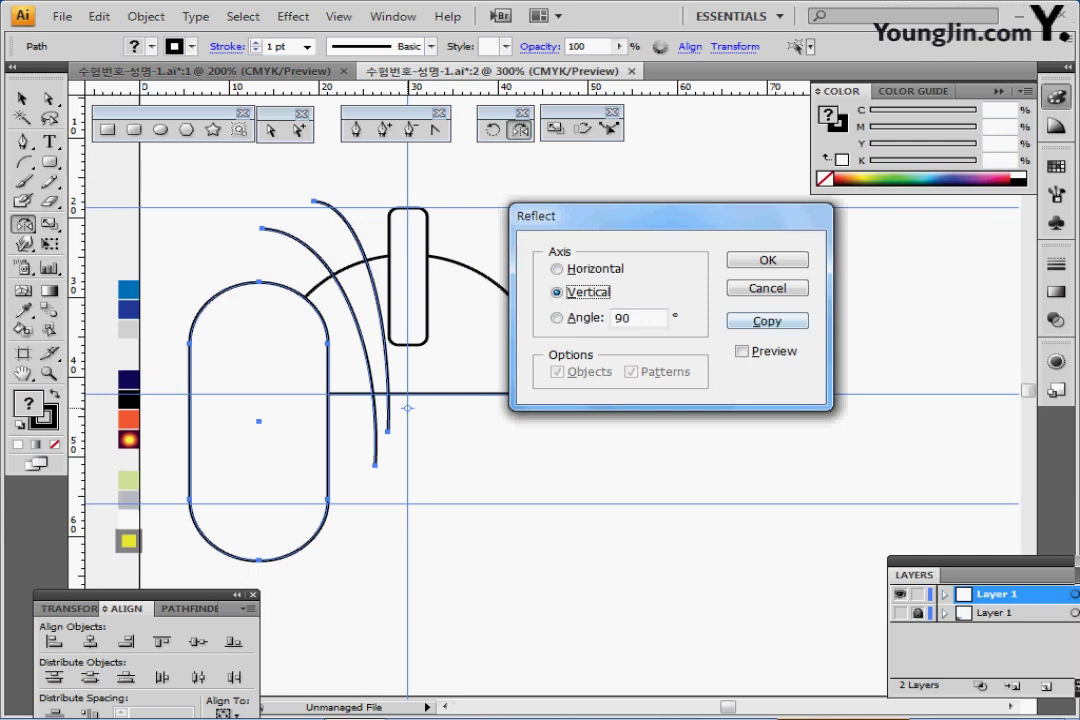
click(767, 321)
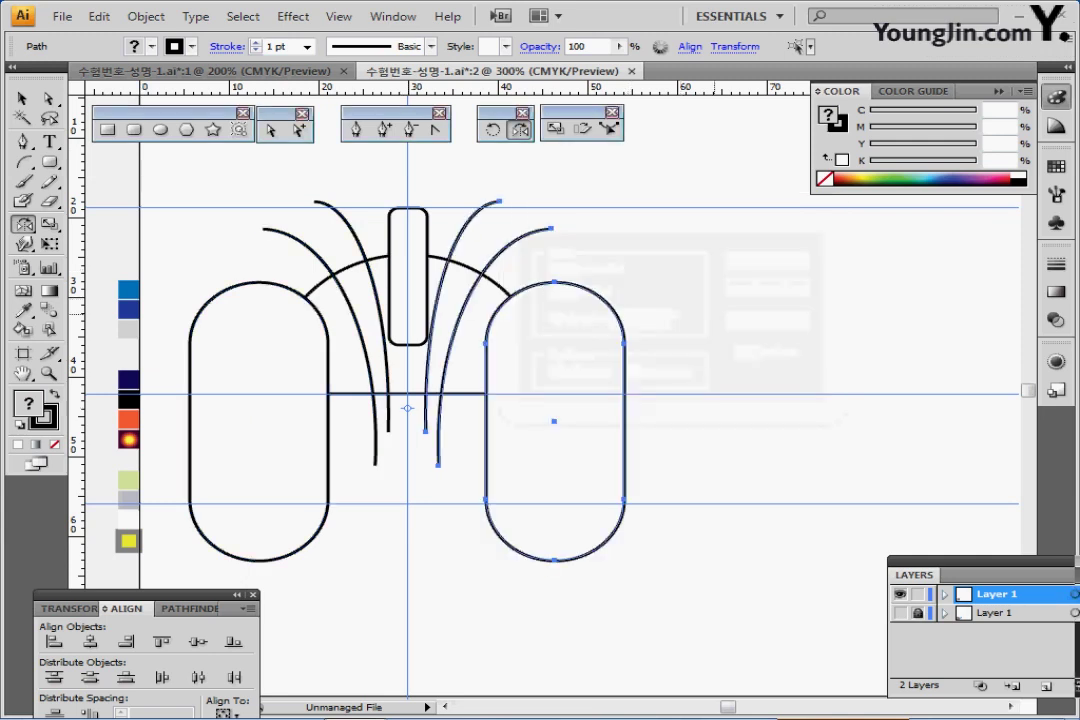
key(ctrl+shift+a)
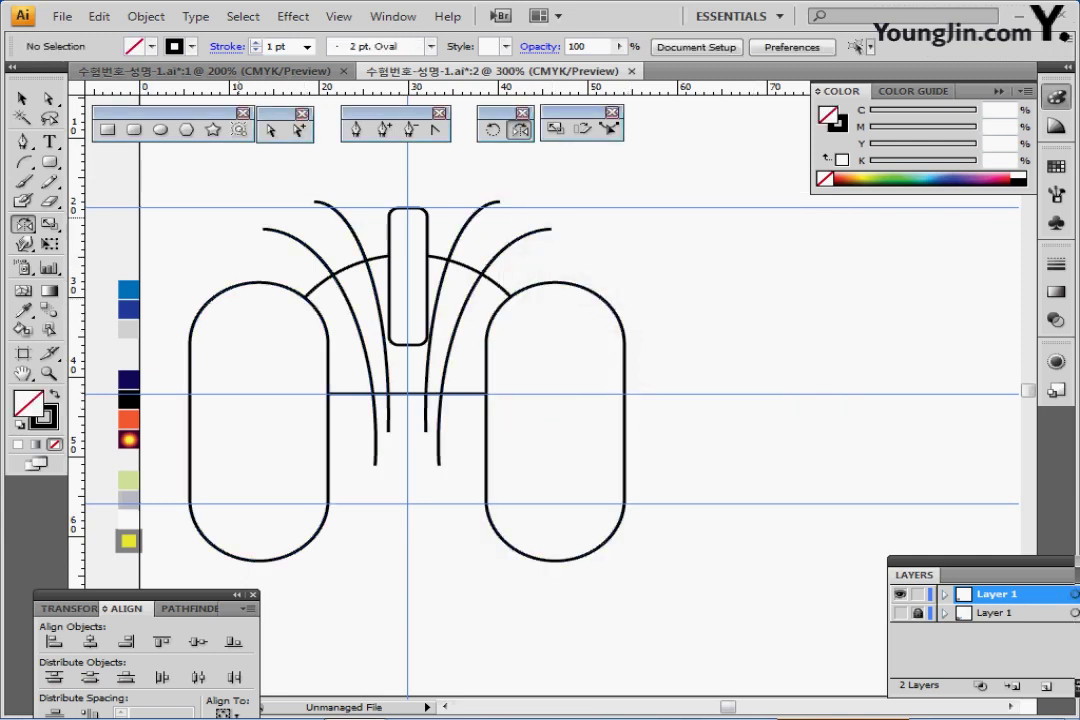
Try to divide all the helmet shapes at their overlaps with Pathfinder Divide while the guides are unlocked.
drag(207, 197, 622, 494)
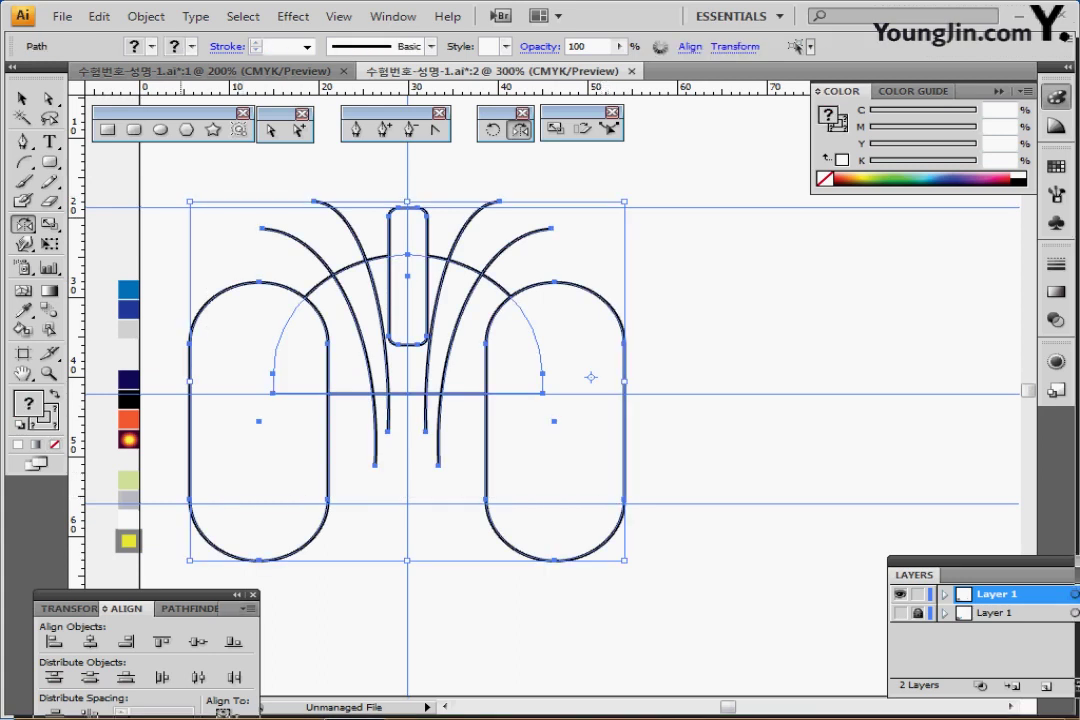
click(188, 608)
click(54, 680)
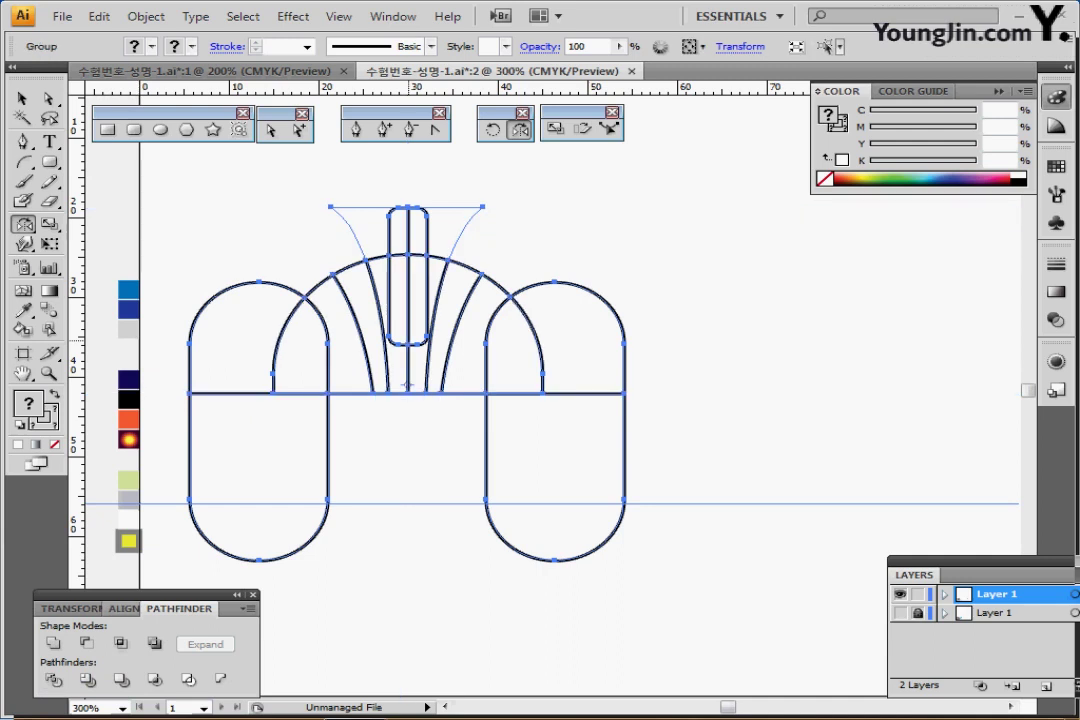
key(ctrl+z)
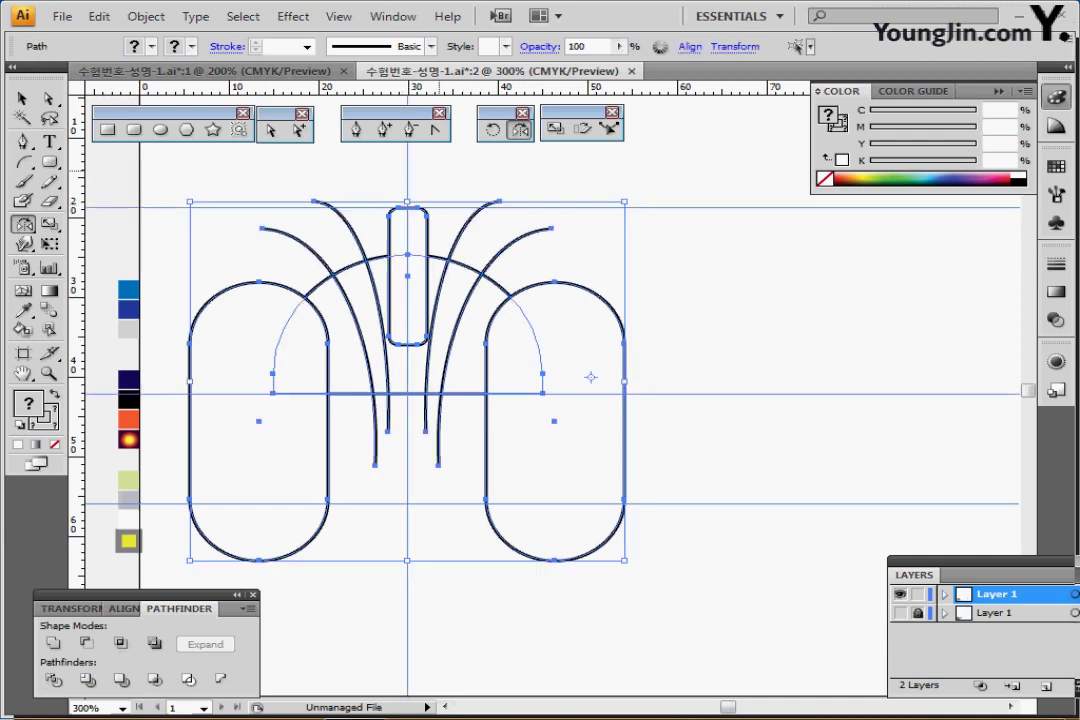
ctrl+click(440, 171)
drag(258, 181, 340, 243)
drag(587, 175, 485, 250)
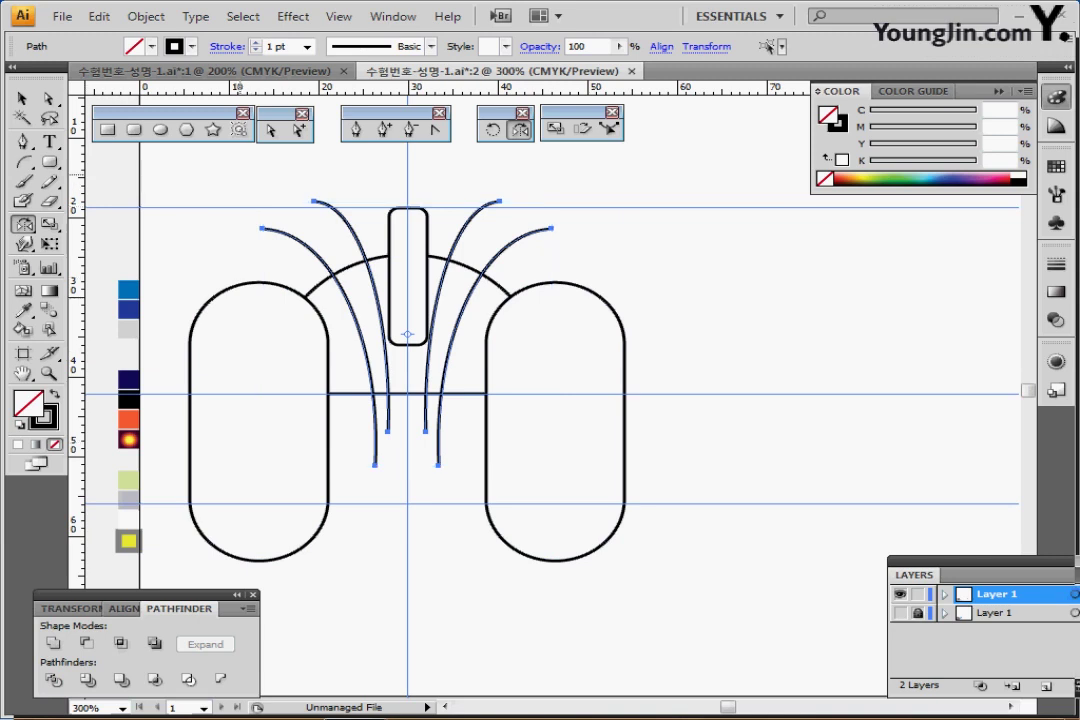
key(ctrl+shift+b)
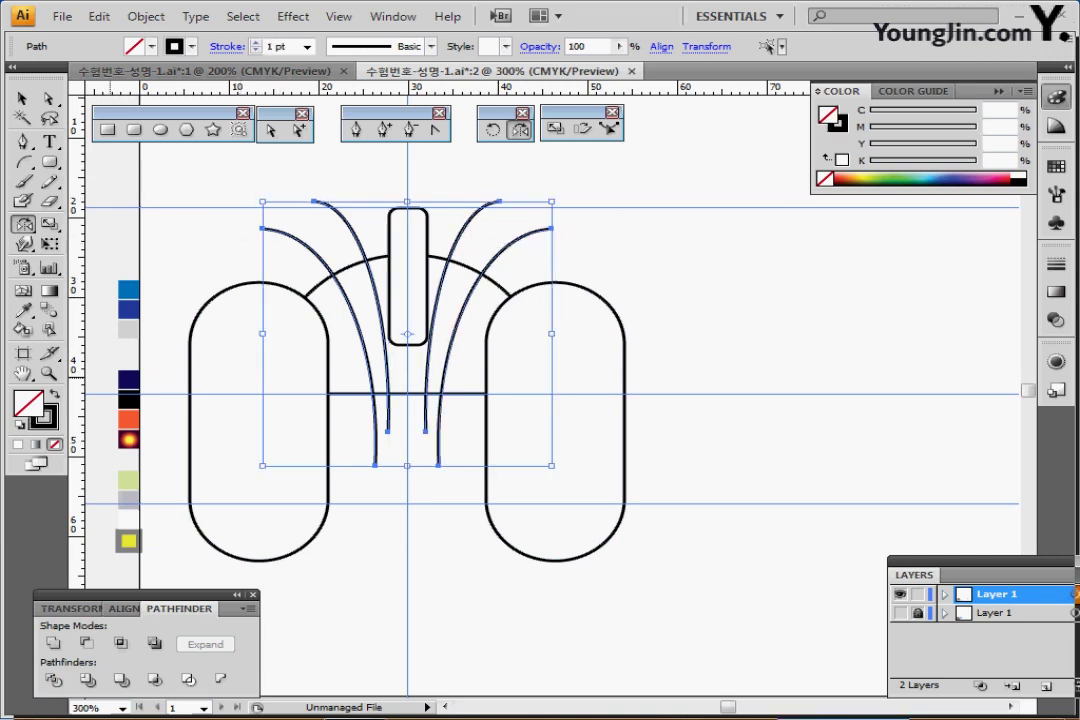
key(ctrl+shift+b)
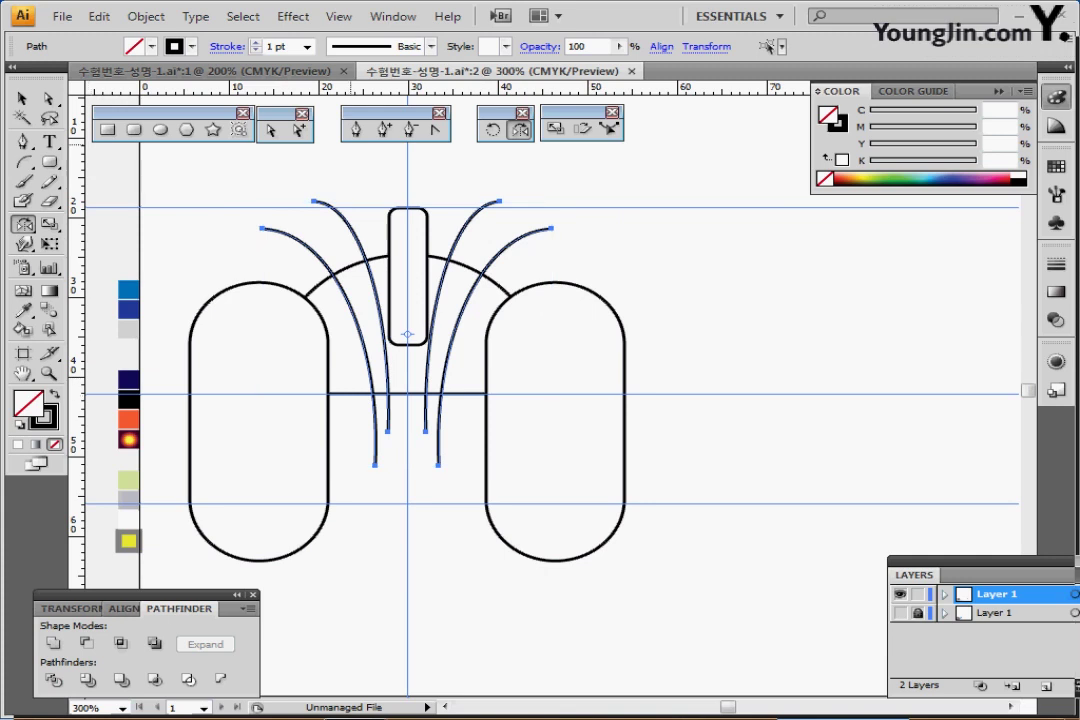
Lock the guides and split the dome, rounded rectangles and arcs at their overlaps with Pathfinder Divide.
click(338, 16)
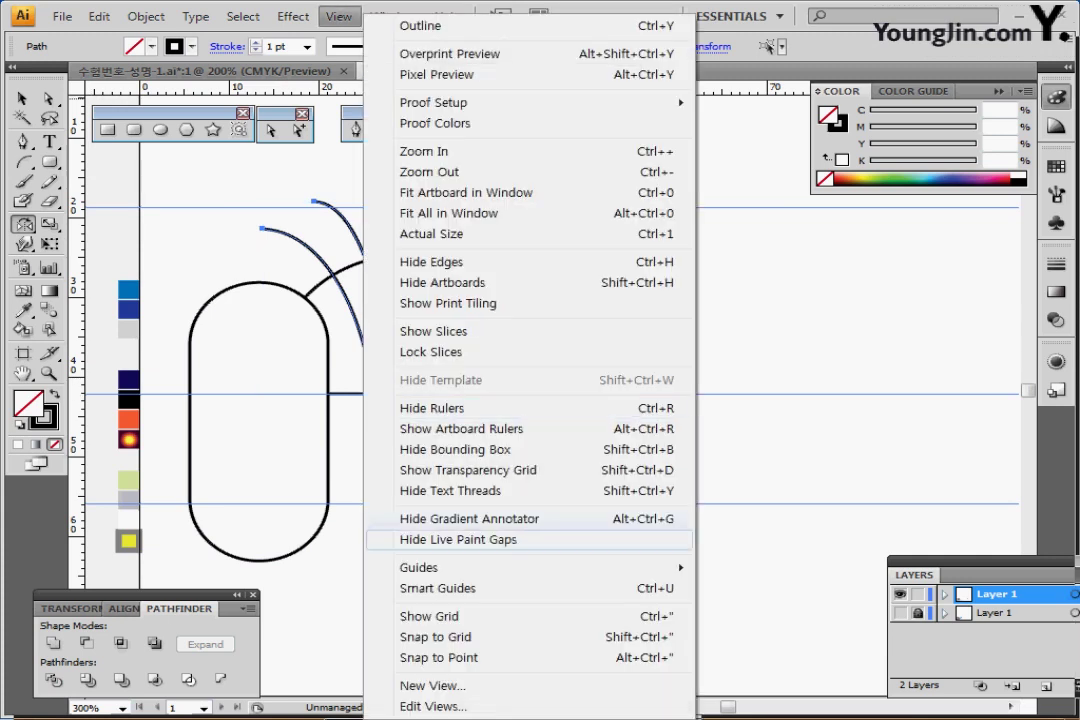
mouse_move(450, 567)
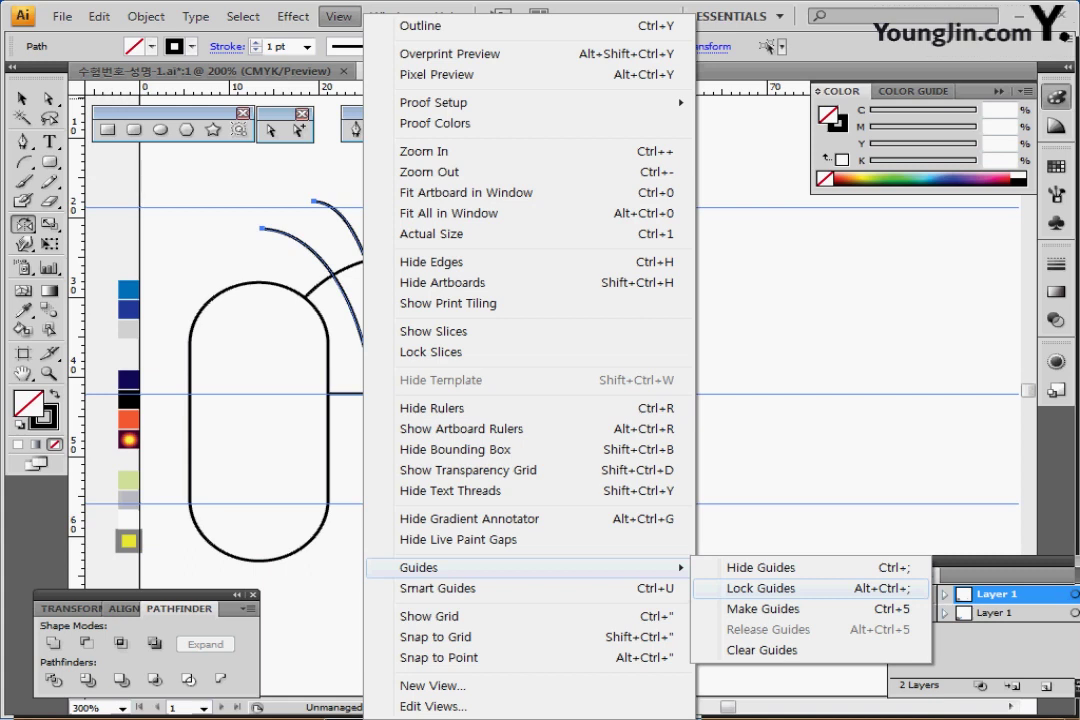
click(761, 588)
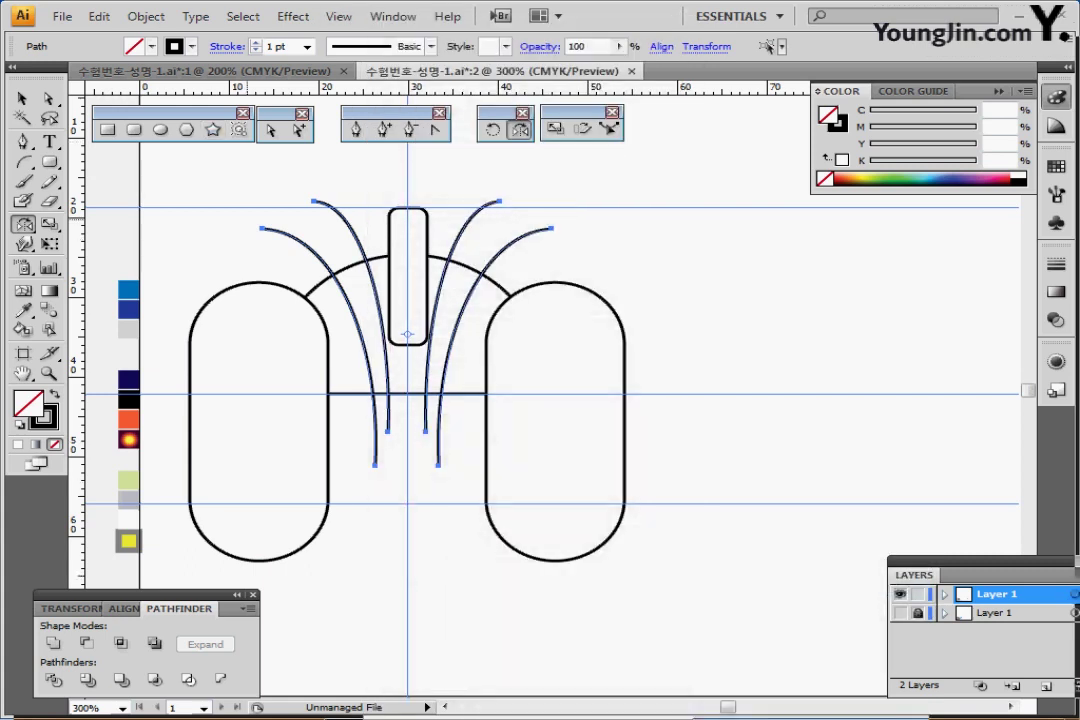
drag(182, 156, 500, 380)
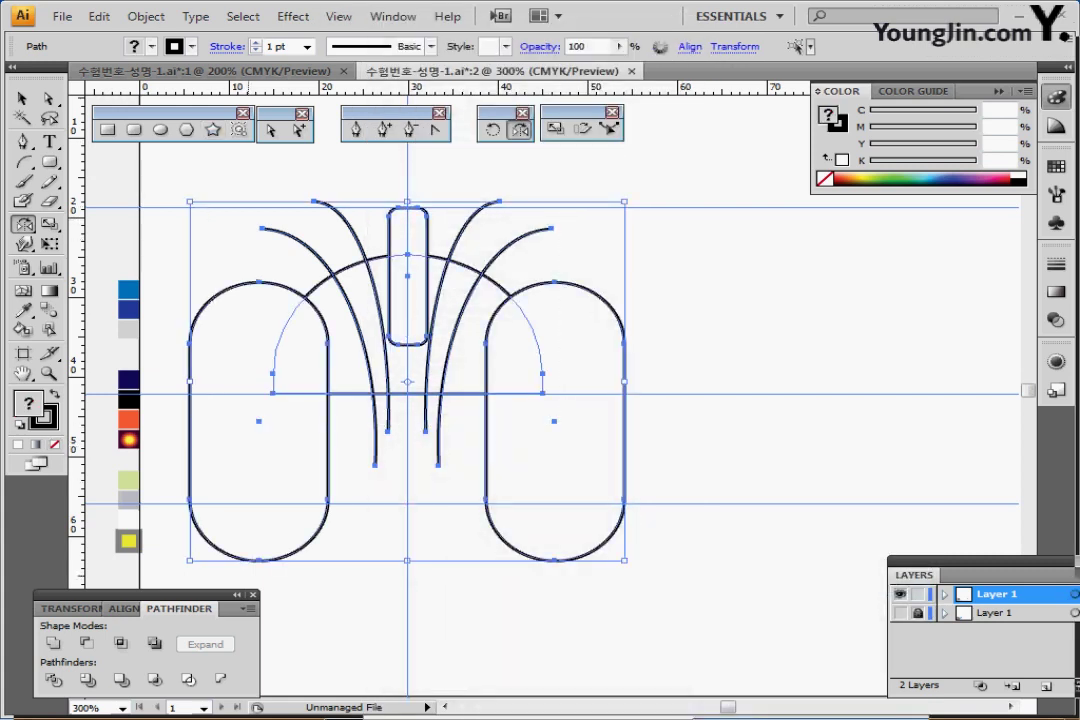
click(53, 679)
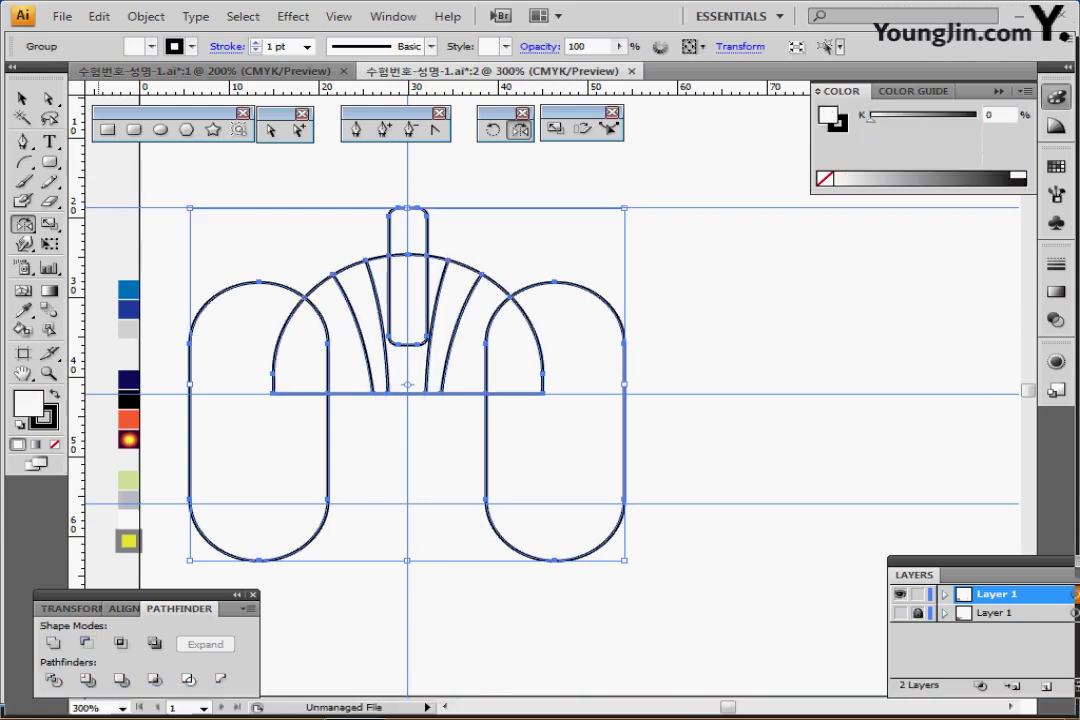
Isolate the divided group and delete the pieces of both side shapes and the central rectangle that extend outside the dome.
key(ctrl)
double_click(282, 333)
drag(207, 241, 229, 304)
drag(370, 165, 410, 225)
drag(600, 250, 570, 310)
key(Delete)
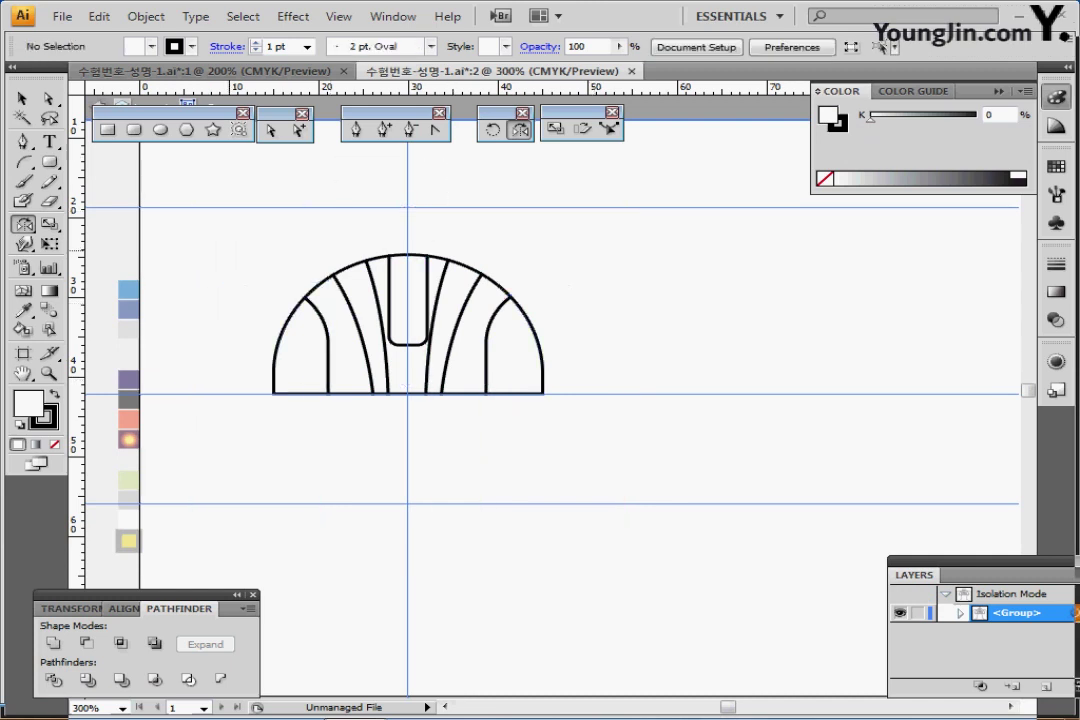
Fill all the dome pieces with the medium blue swatch (C100 M50) and no stroke, sampled with the Eyedropper.
key(ctrl+a)
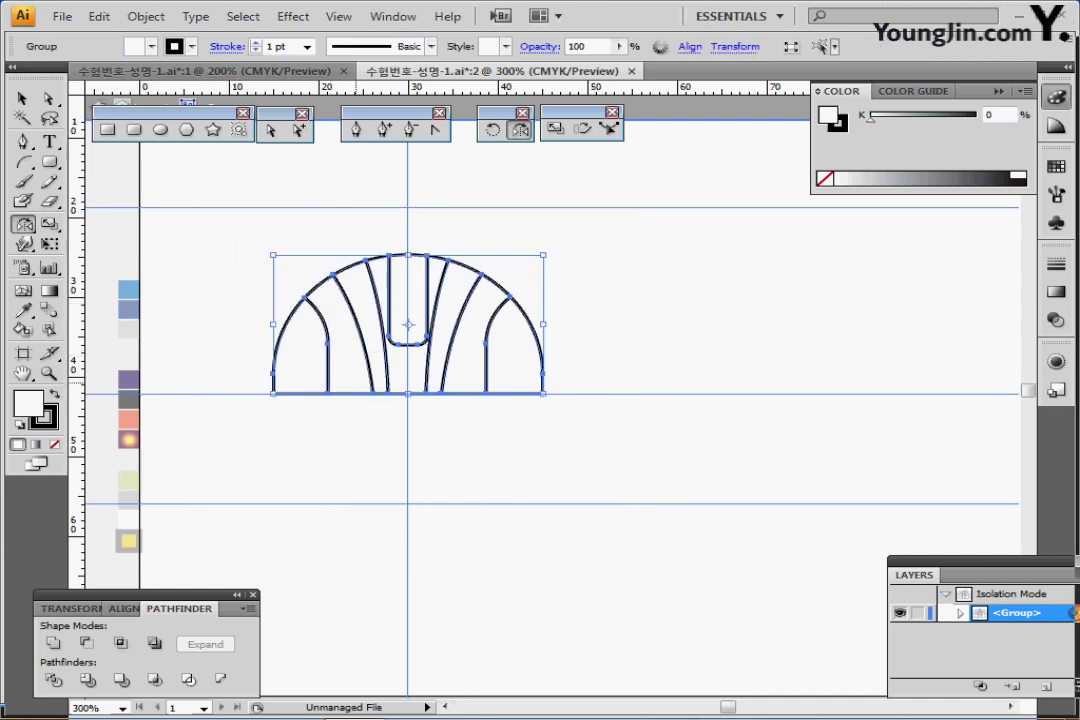
key(i)
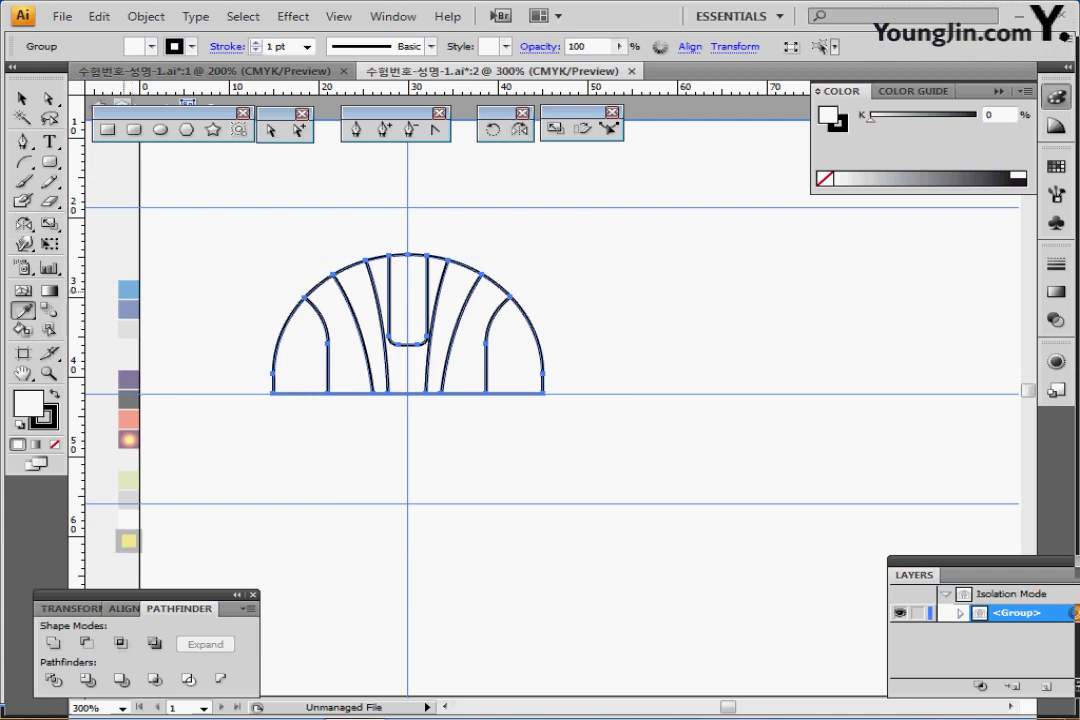
click(126, 292)
key(ctrl+shift+a)
Fill the centre piece and the wide stripe on each side of the dome with the dark blue swatch (C100 M90).
ctrl+click(348, 364)
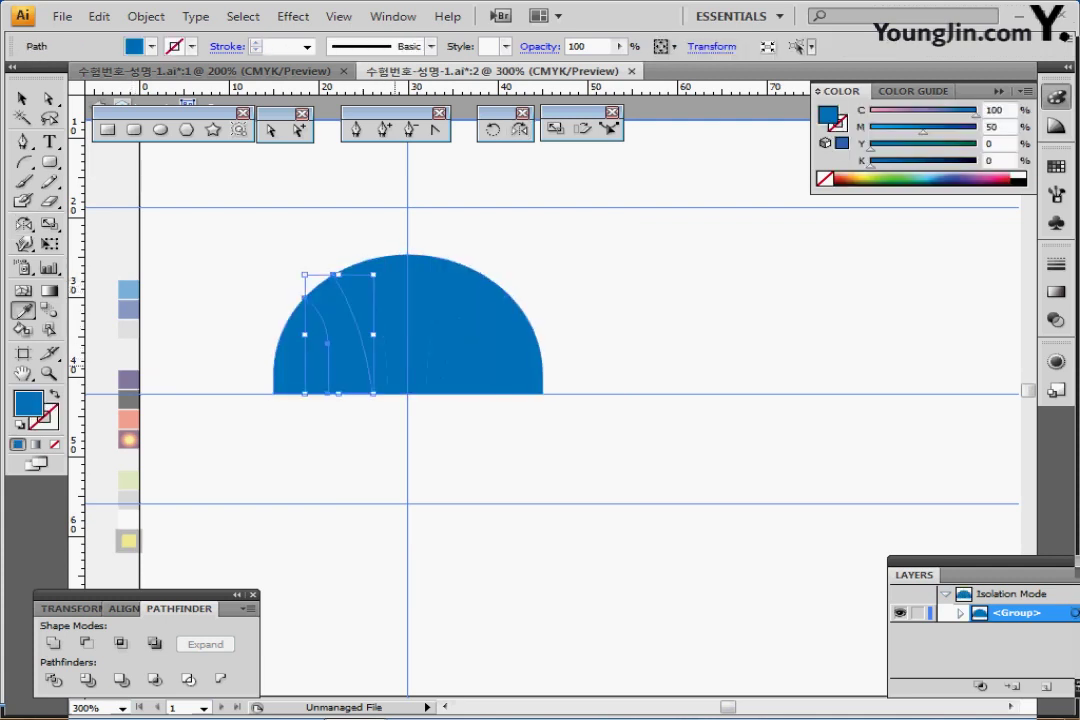
ctrl+shift+click(406, 373)
ctrl+shift+click(466, 376)
click(127, 311)
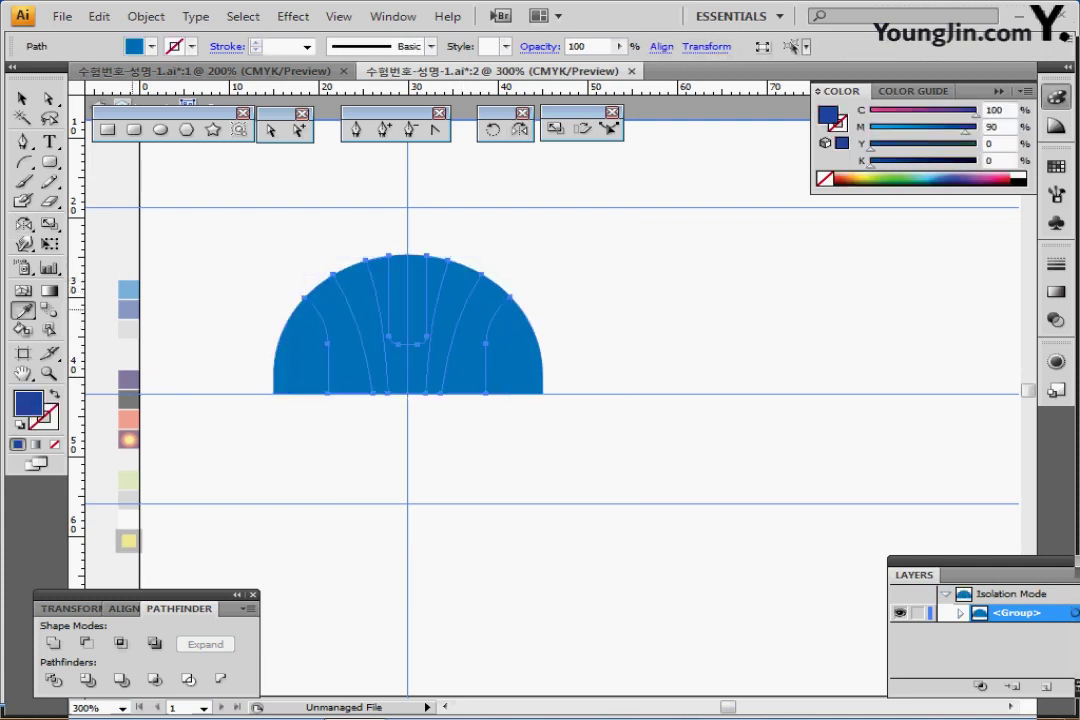
Exit isolation mode on the dome group and sample the light grey swatch (K20) as the fill colour.
ctrl+click(404, 504)
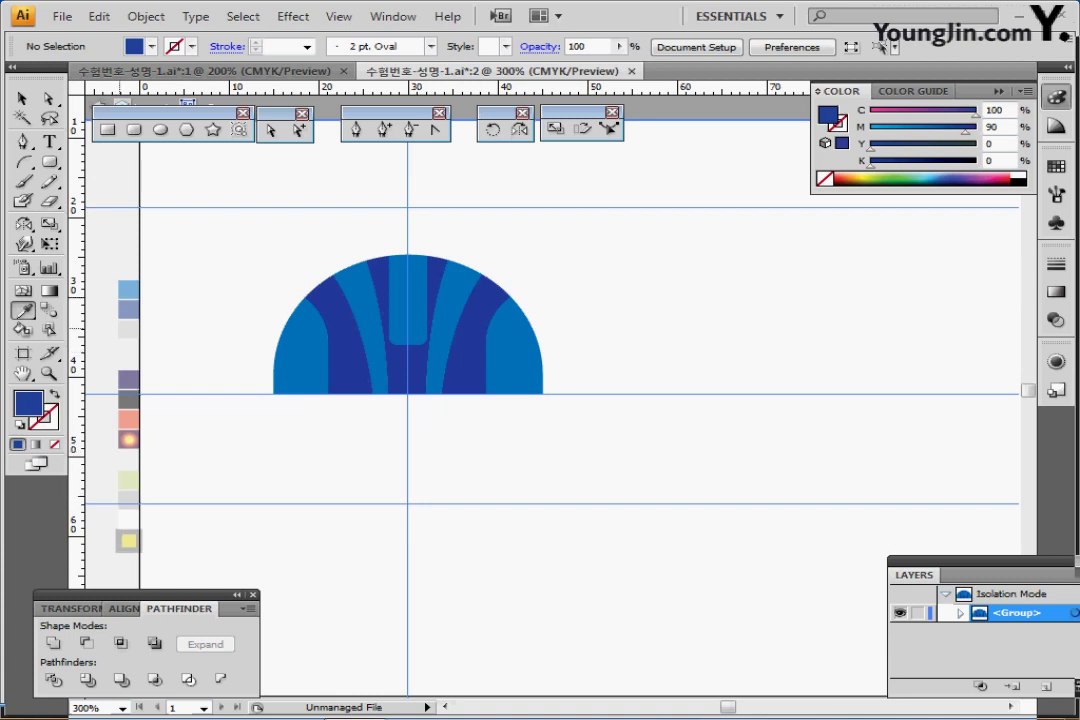
ctrl+double_click(236, 243)
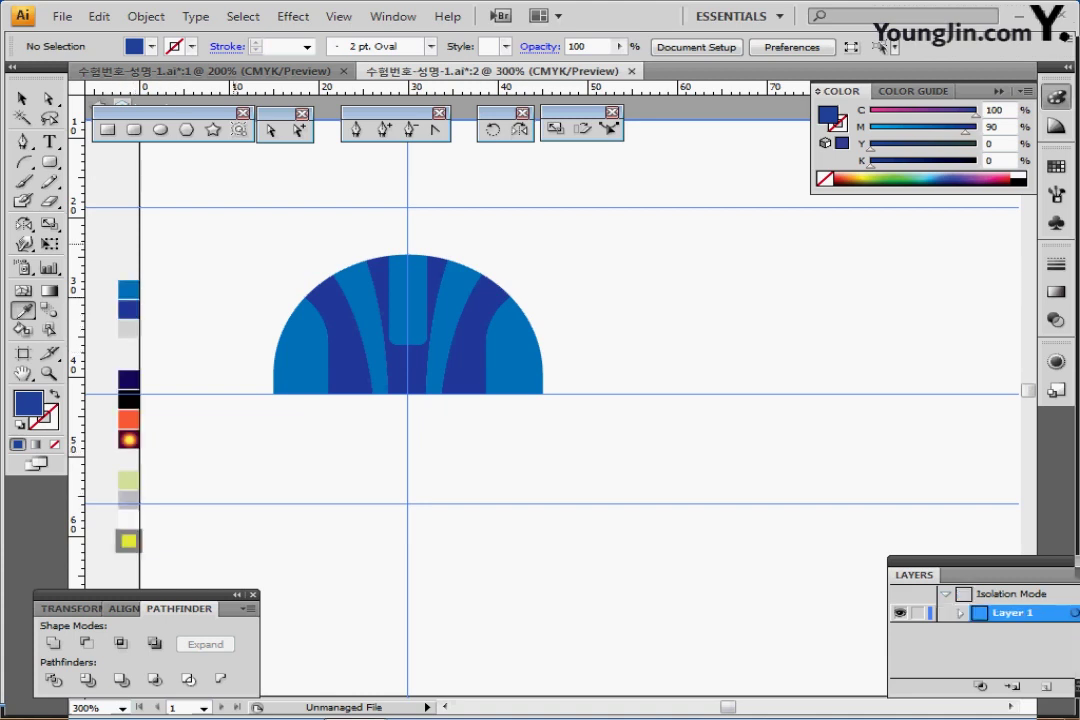
ctrl+click(129, 329)
ctrl+double_click(188, 245)
Draw a small light grey circle on the left edge of the dome's centre stripe, near its rounded lower end, and nudge it down.
ctrl+click(420, 374)
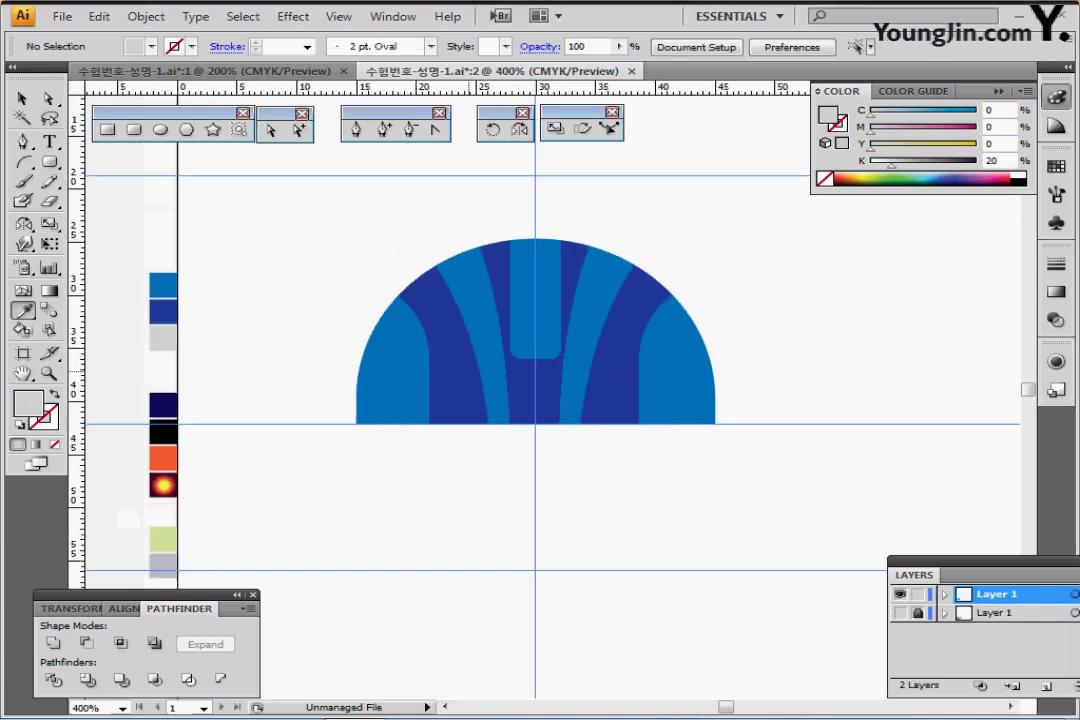
ctrl+click(468, 373)
drag(560, 380, 401, 373)
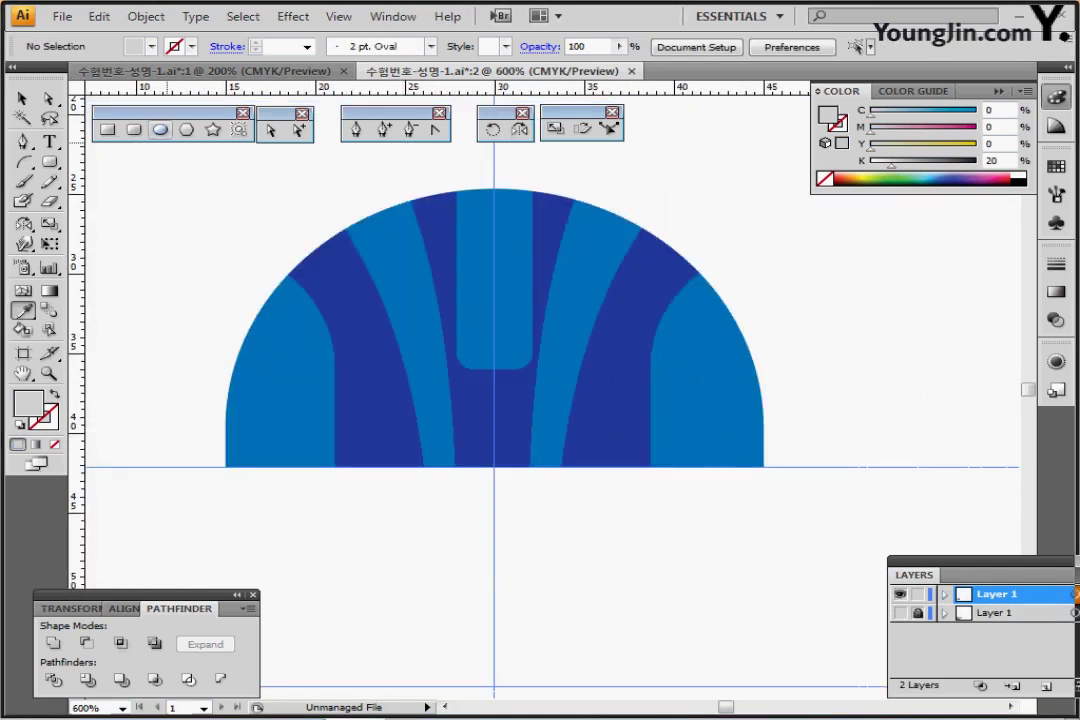
key(l)
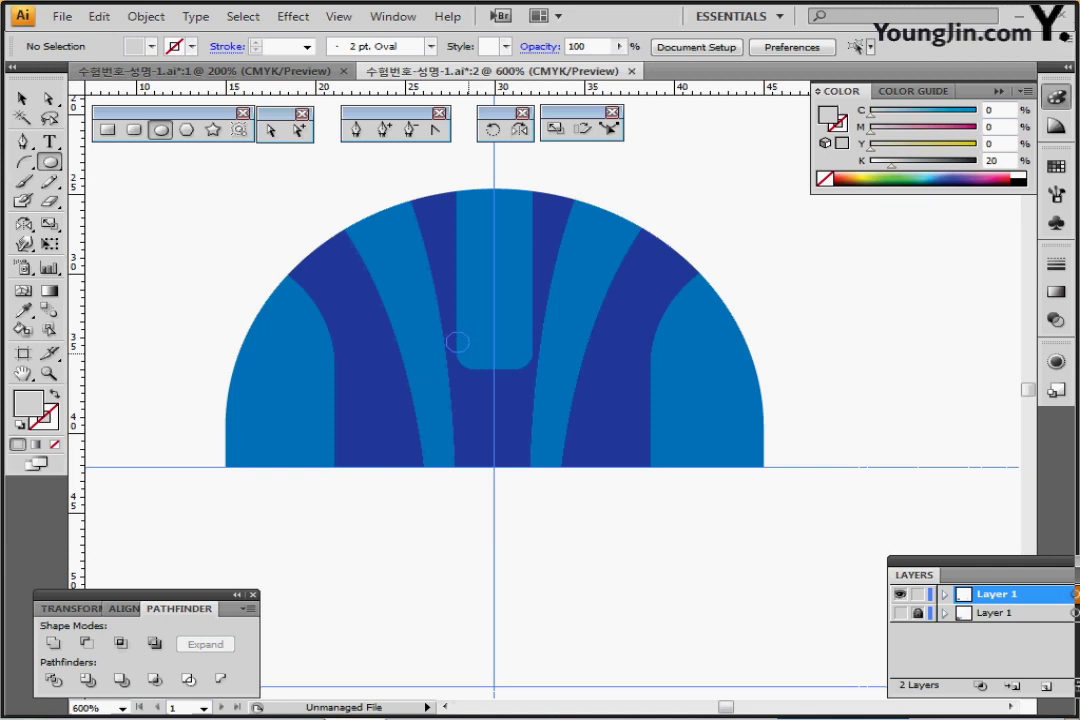
drag(457, 342, 463, 348)
key(Down)
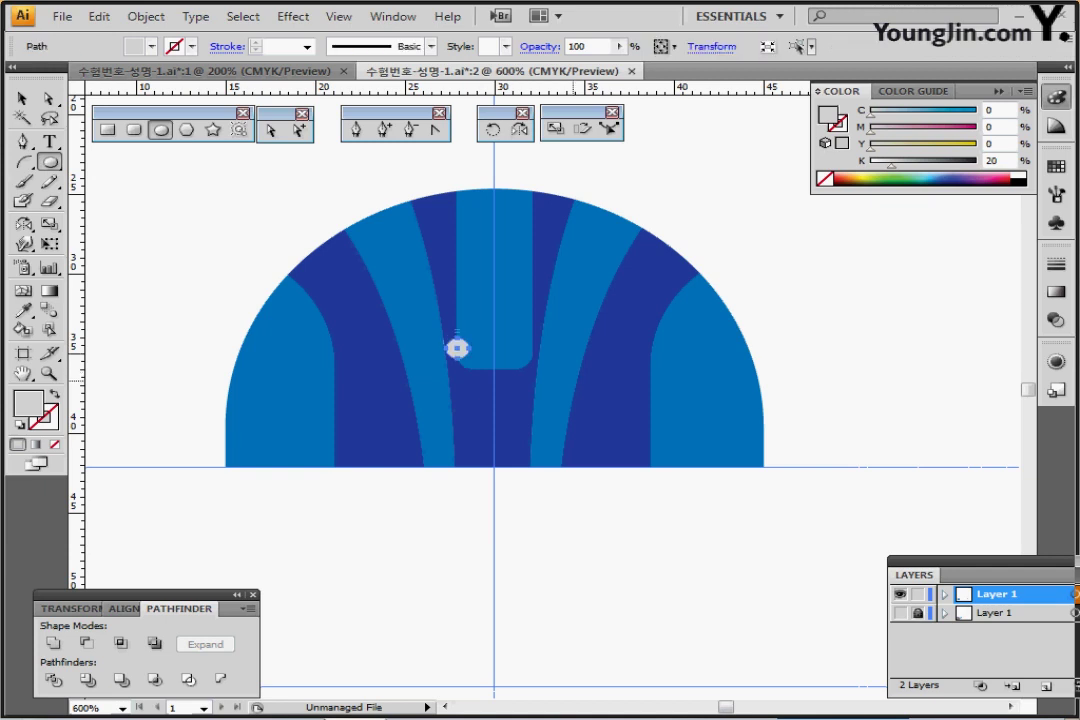
Copy the grey circle horizontally onto the vertical guide and repeat the copy once to make an evenly spaced row of three.
key(ctrl)
key(ctrl)
drag(458, 348, 494, 348)
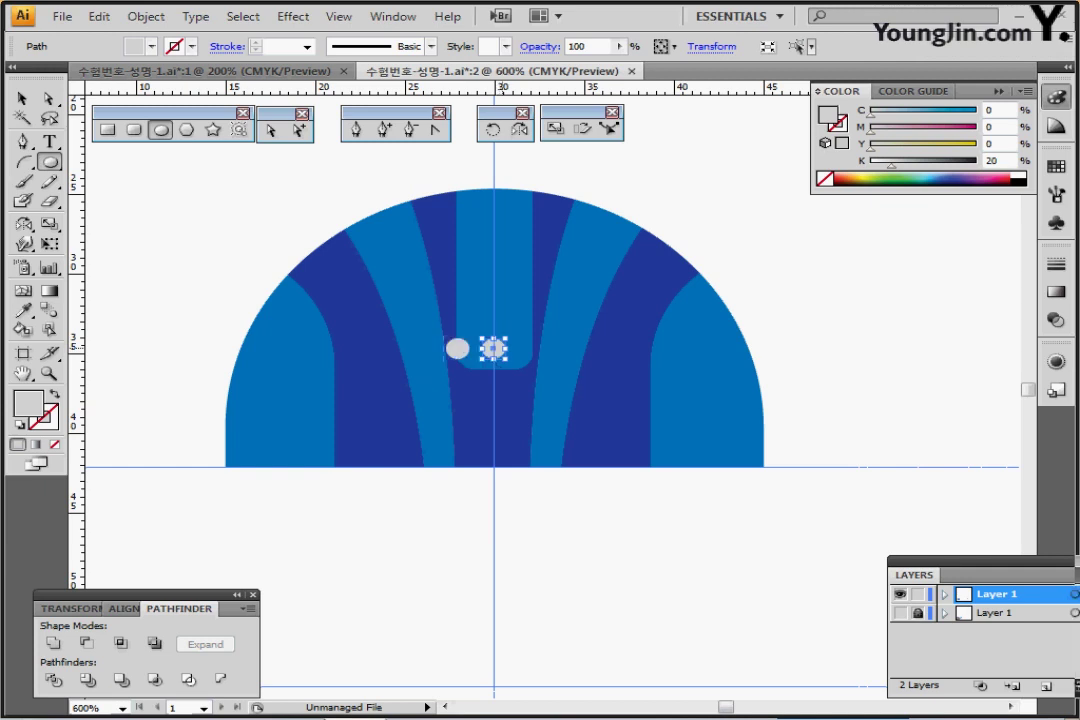
key(ctrl+d)
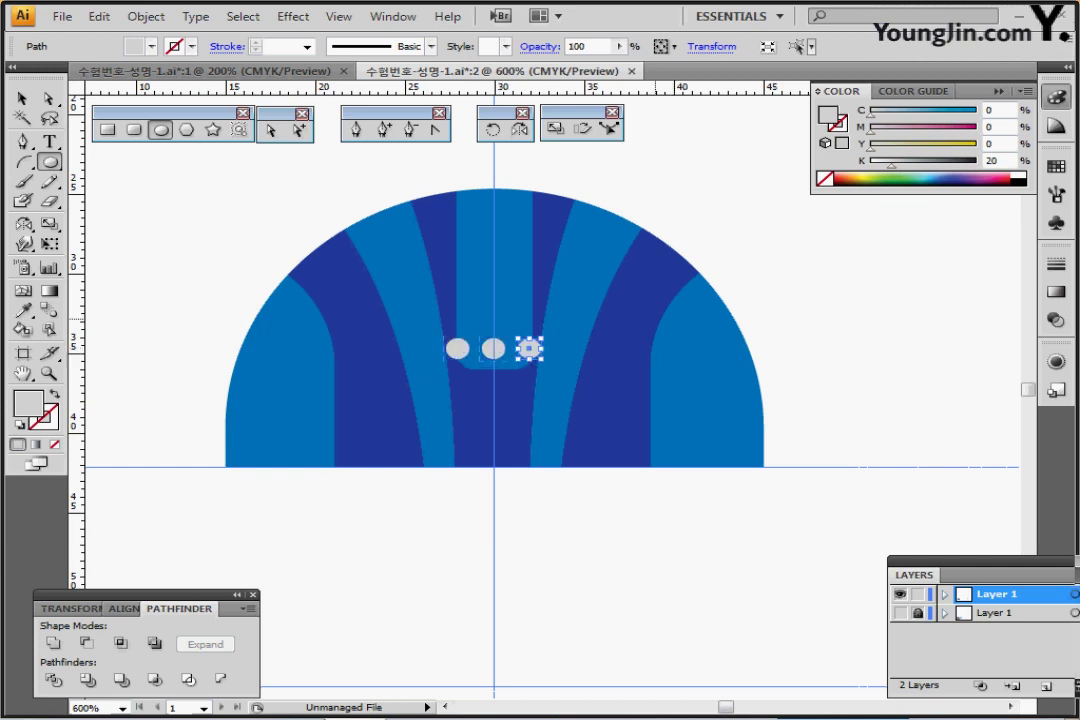
key(ctrl+shift+a)
Show the locked reference layer and draw a large ellipse around the goggles, its upper curve matching the top of the goggle frame.
key(ctrl+minus)
key(ctrl+minus)
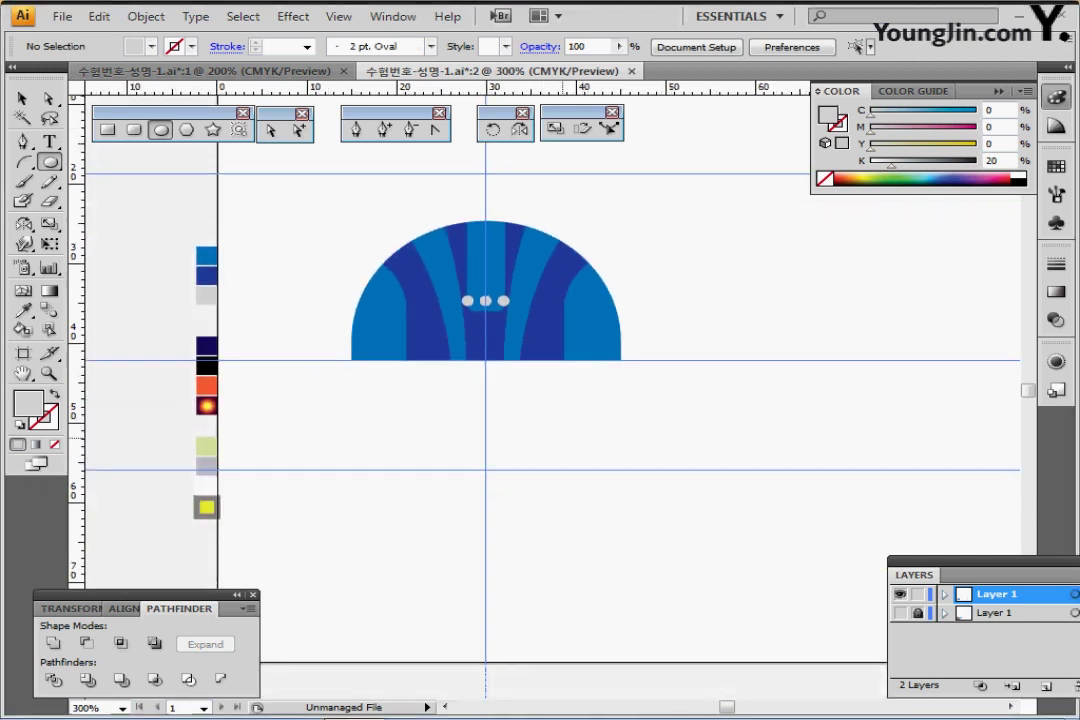
key(ctrl+plus)
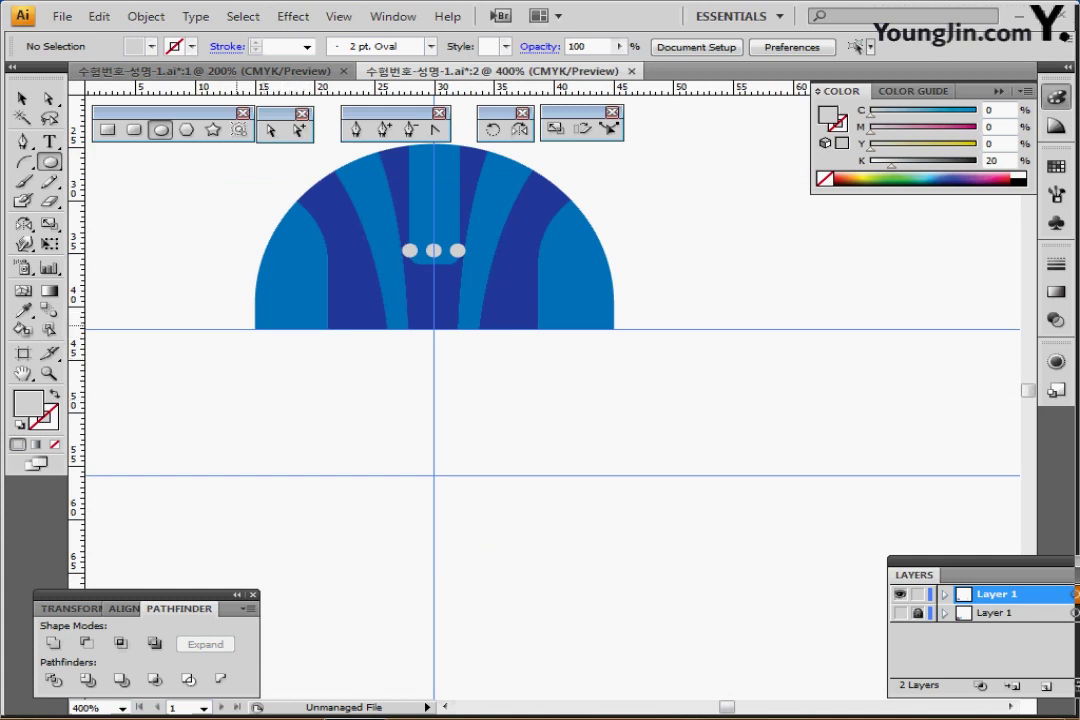
drag(284, 293, 280, 315)
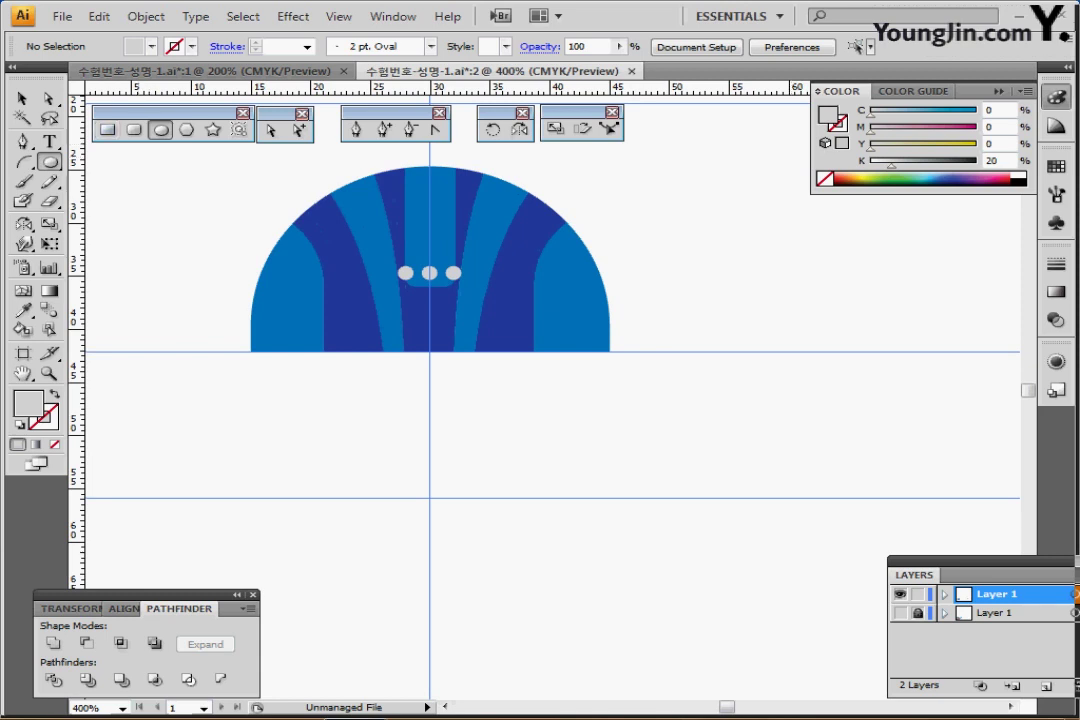
key(ctrl+y)
key(ctrl+minus)
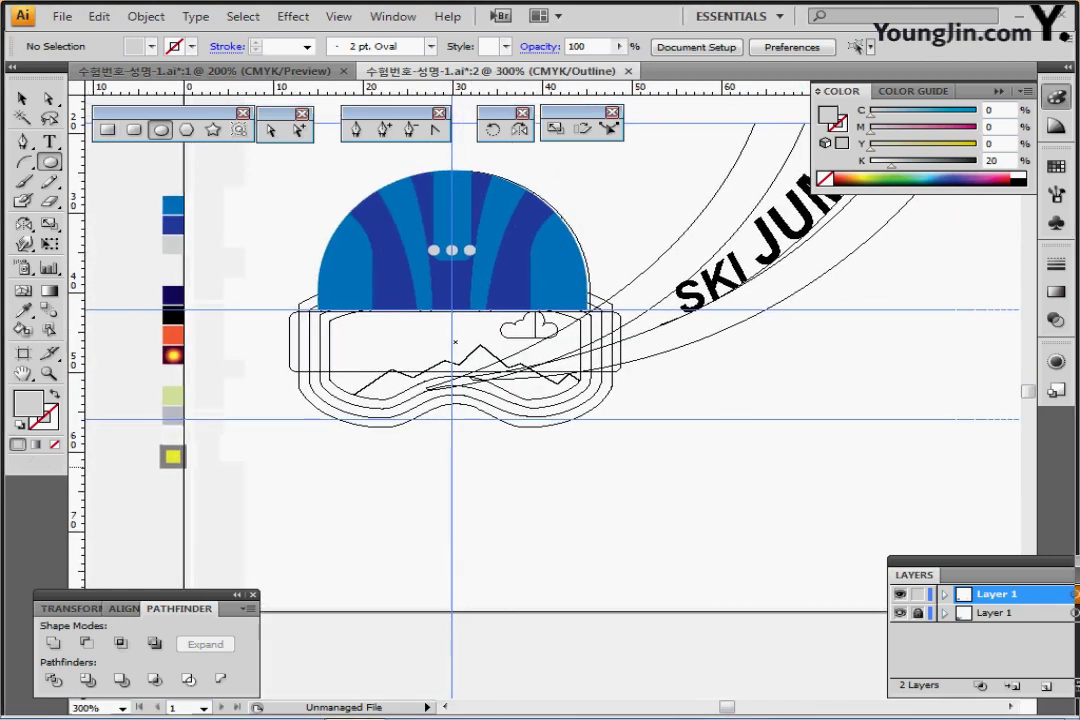
drag(245, 523, 665, 268)
drag(663, 523, 667, 512)
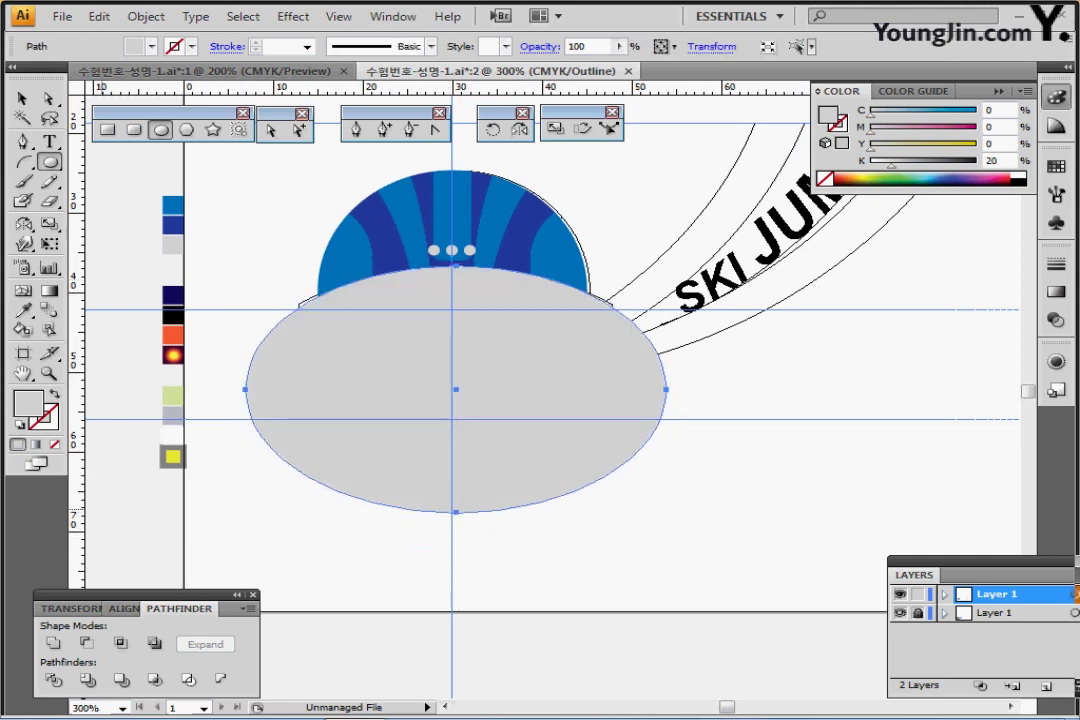
Give the large ellipse no fill and a 1 pt black stroke, and centre it on the vertical guide.
key(d)
key(slash)
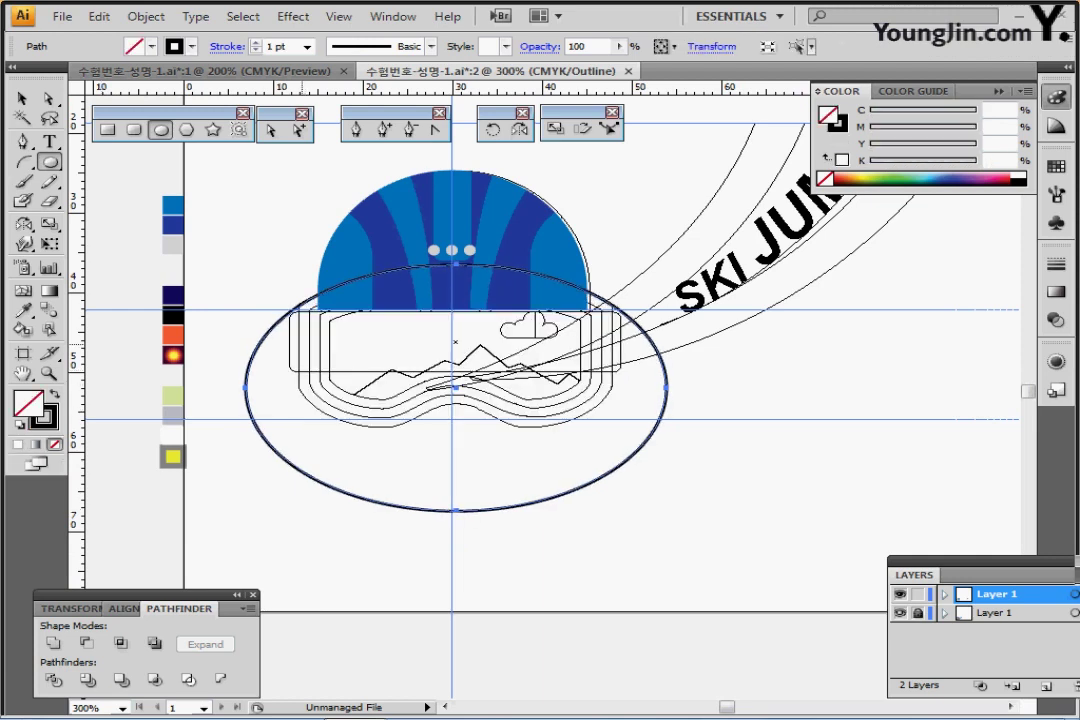
key(Left)
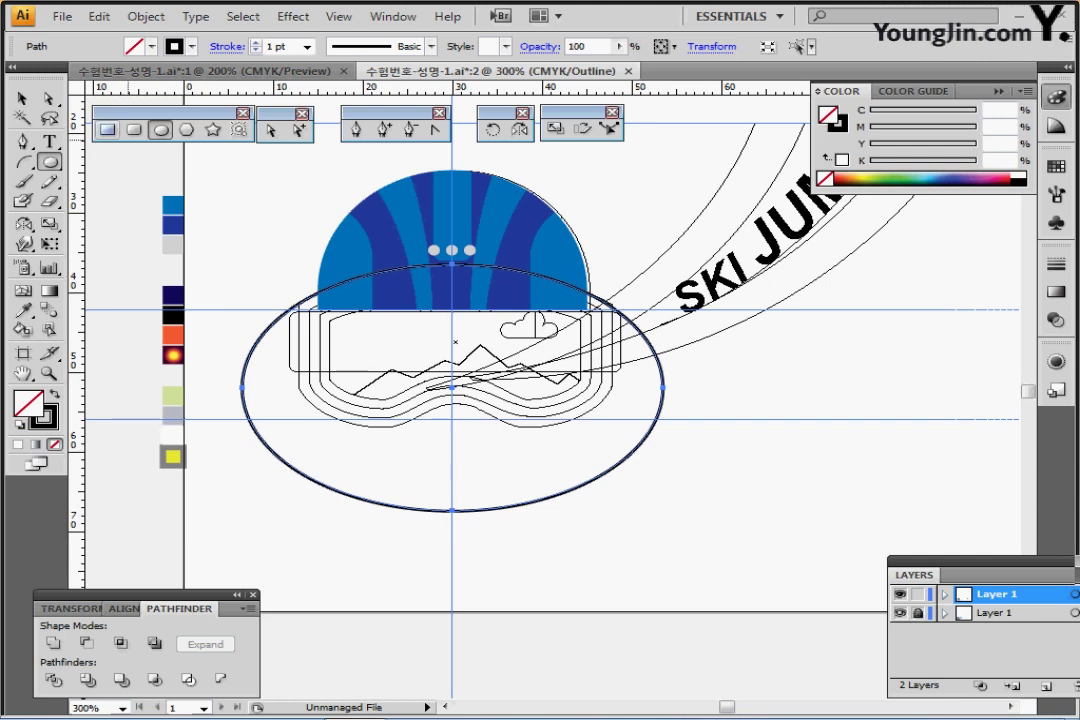
Draw a rectangle as wide as the goggles, centred on the guide intersection at the dome's base, and hide the reference layer.
click(108, 130)
drag(295, 226, 613, 405)
key(ctrl+z)
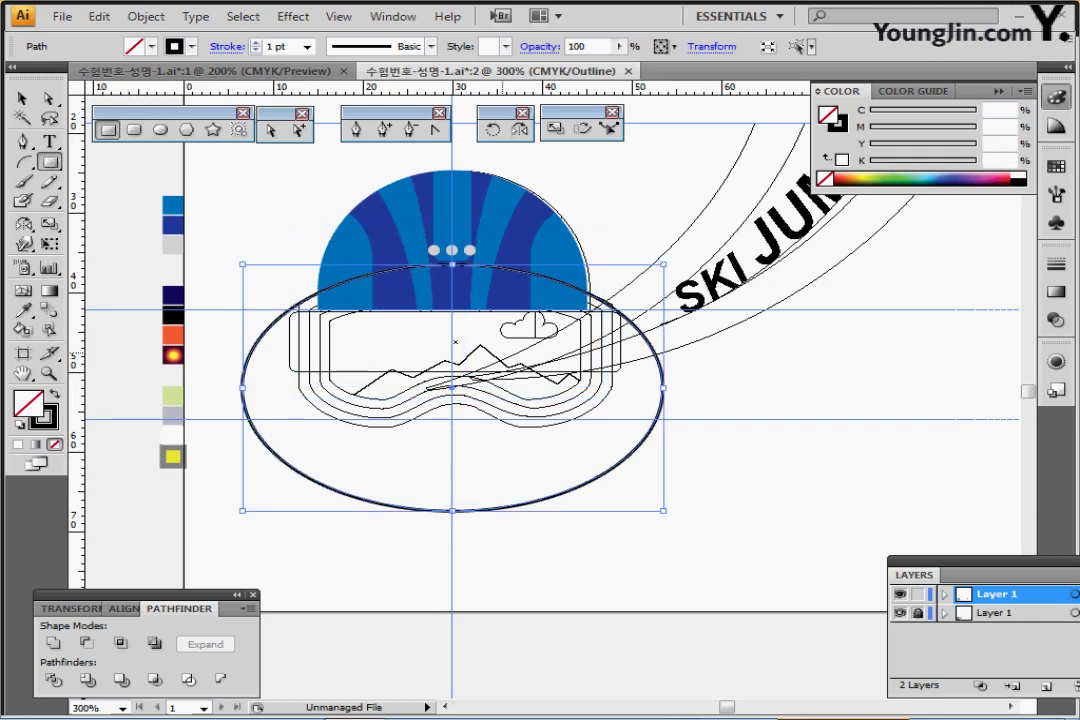
drag(452, 310, 609, 397)
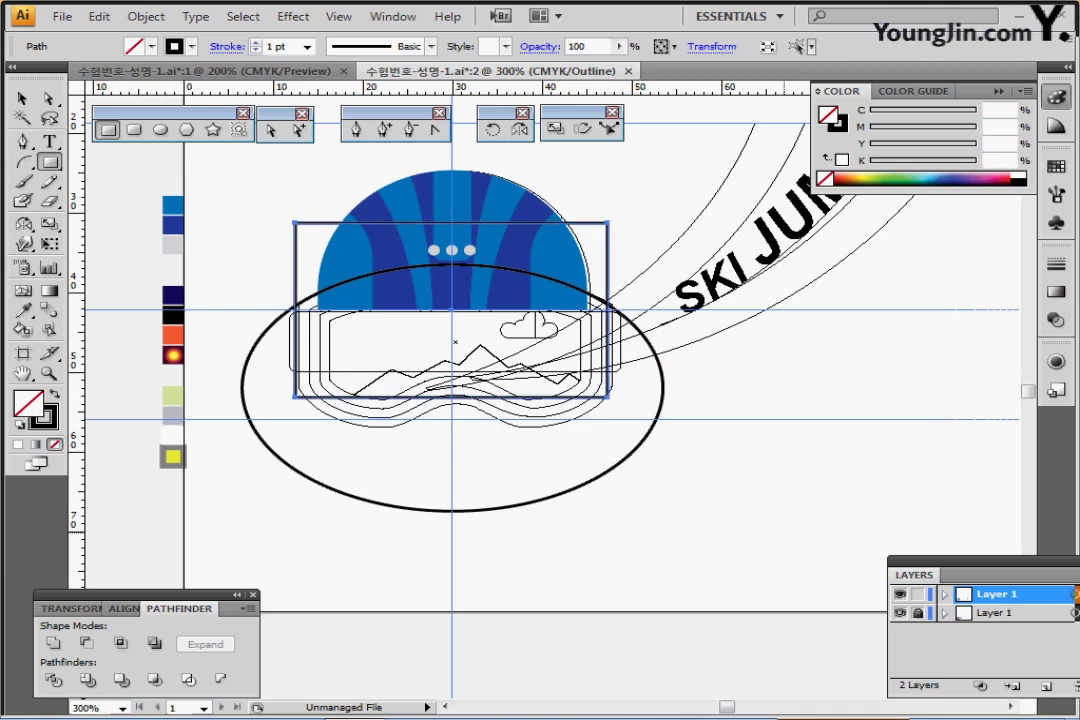
click(900, 613)
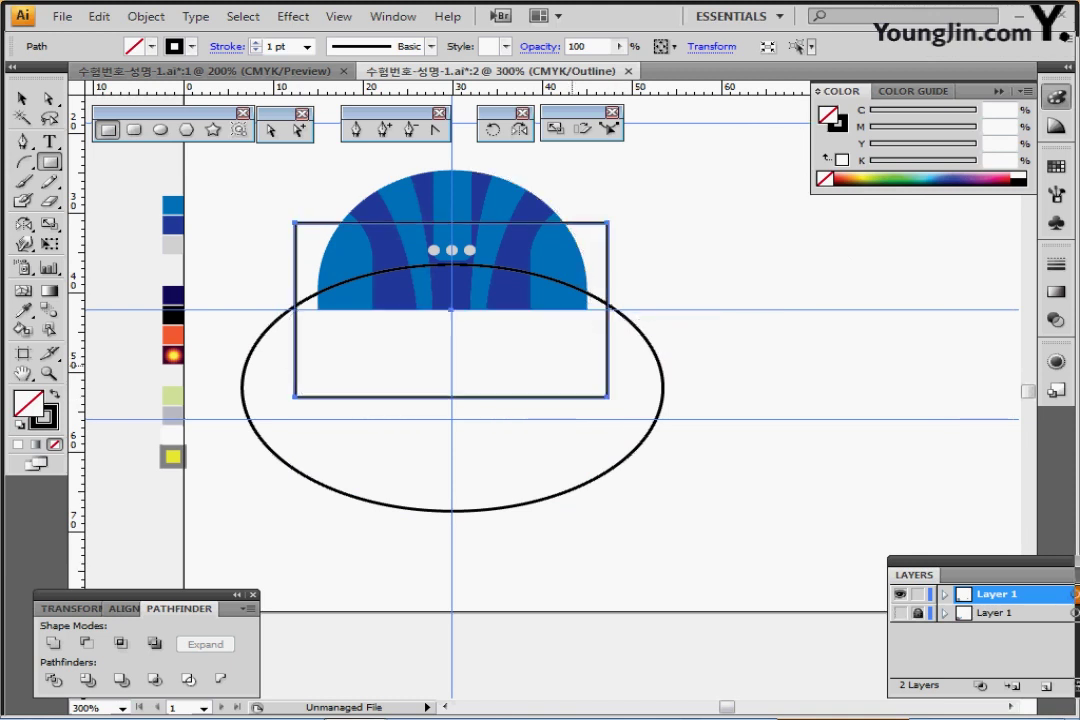
Try to subtract the rectangle from the large ellipse with Pathfinder Minus Front.
drag(585, 365, 439, 529)
drag(585, 528, 585, 528)
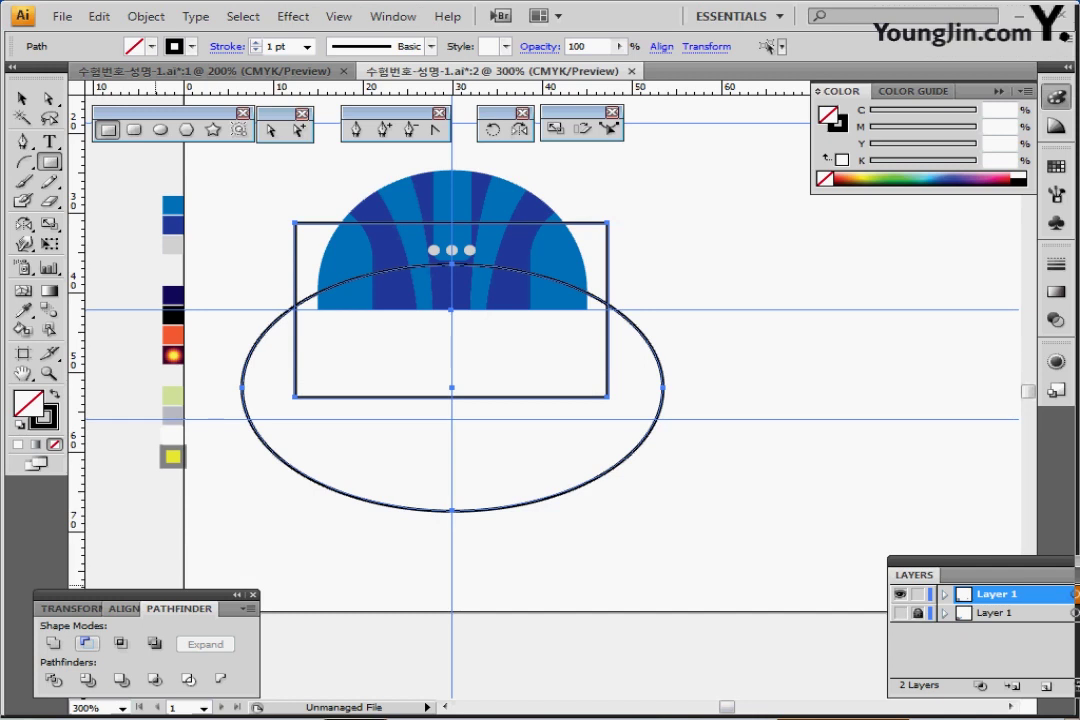
click(87, 643)
key(shift+F7)
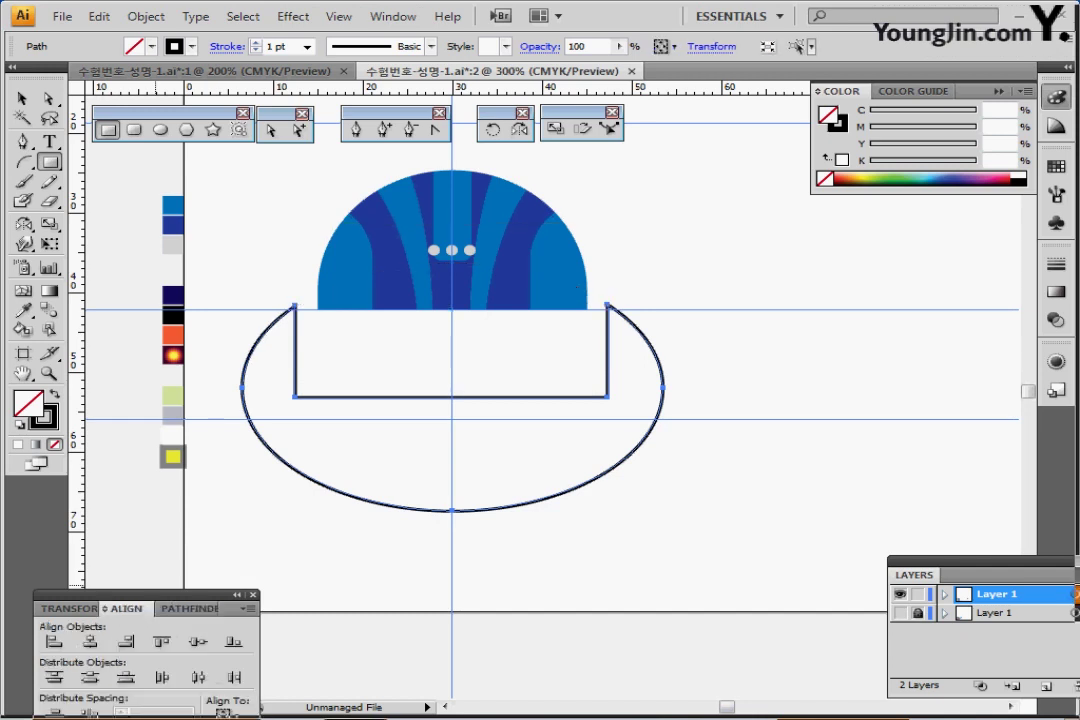
key(ctrl+z)
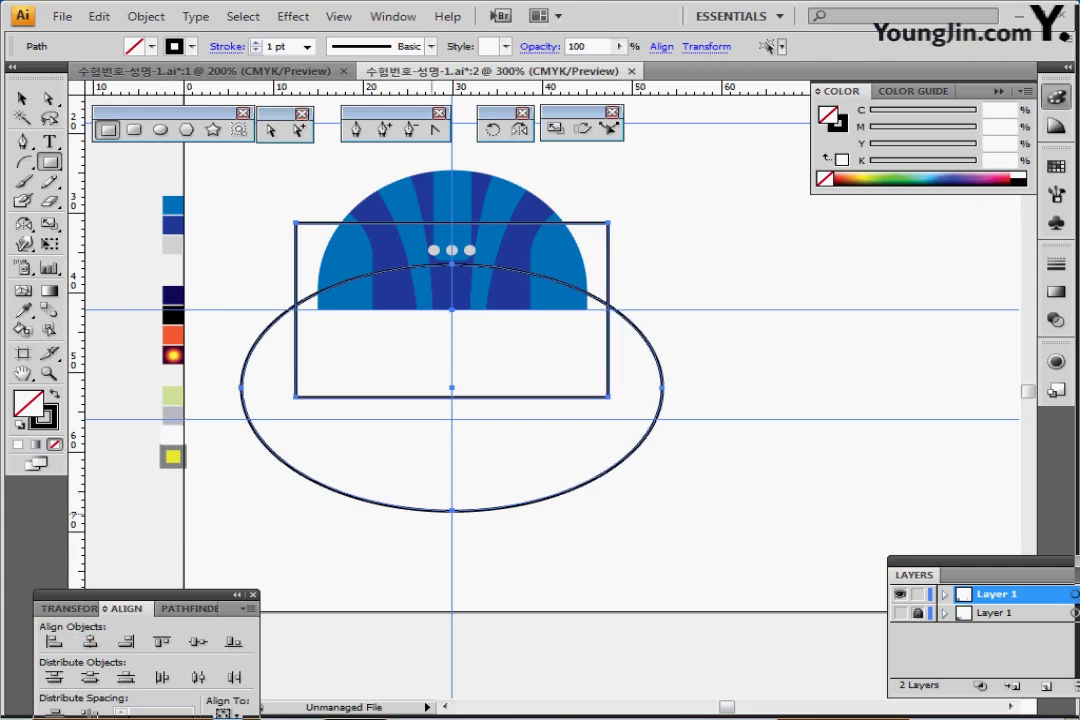
Align the ellipse and rectangle on their horizontal centres and keep only their overlap with Pathfinder Intersect.
ctrl+click(514, 550)
drag(514, 561, 376, 390)
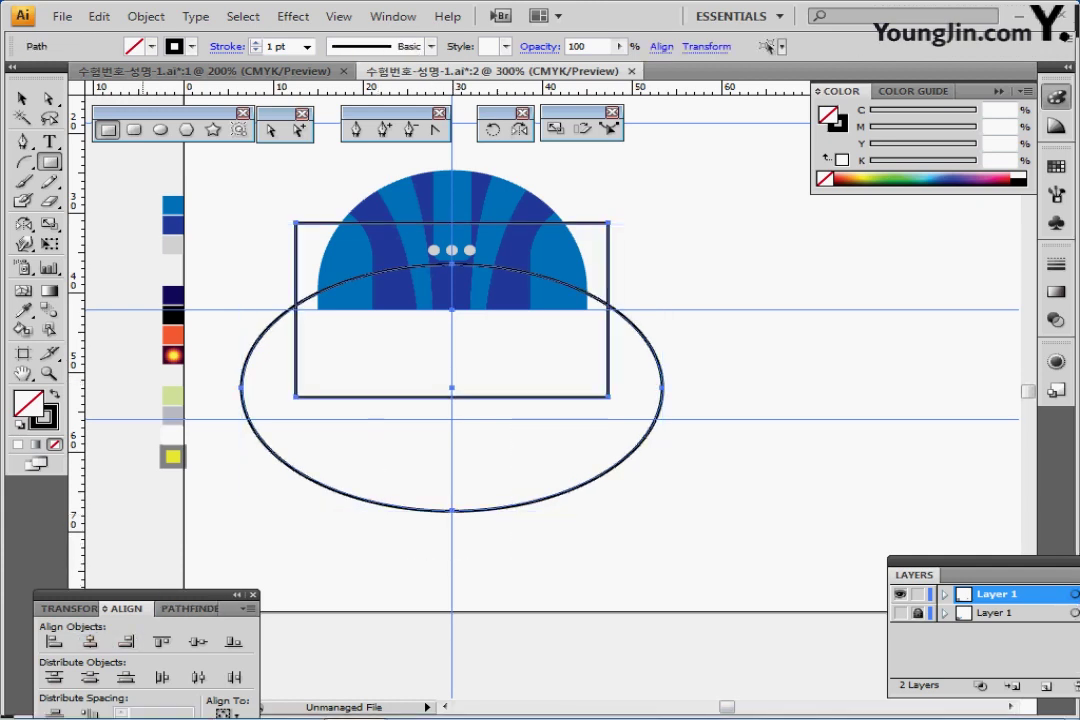
drag(190, 596, 248, 525)
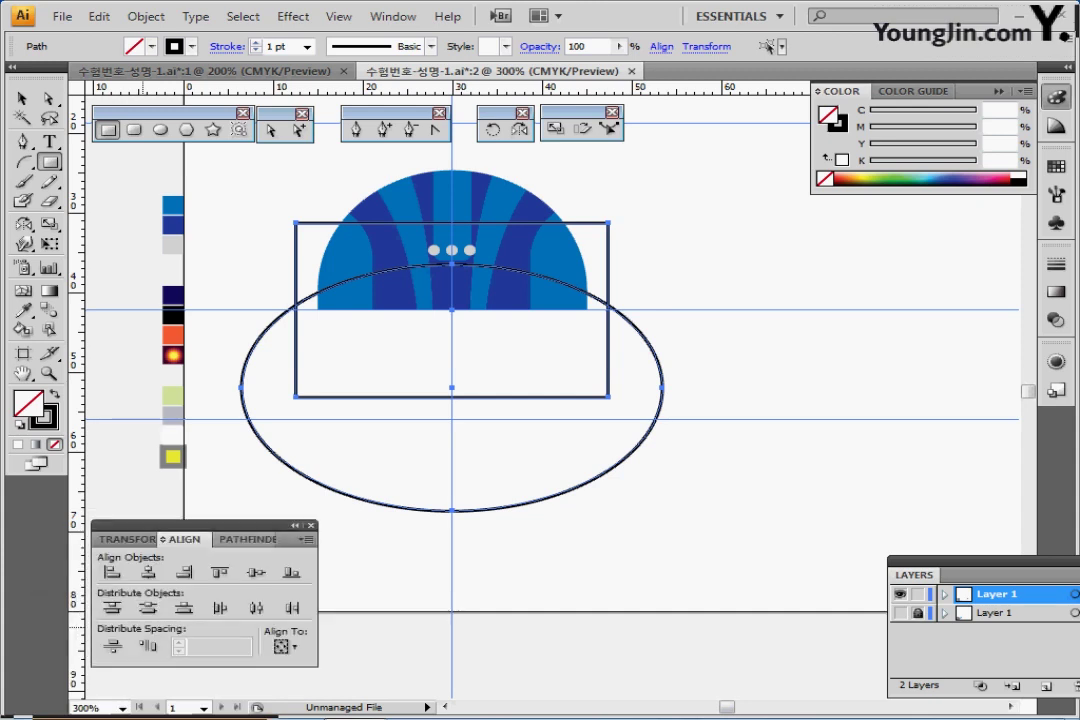
click(246, 539)
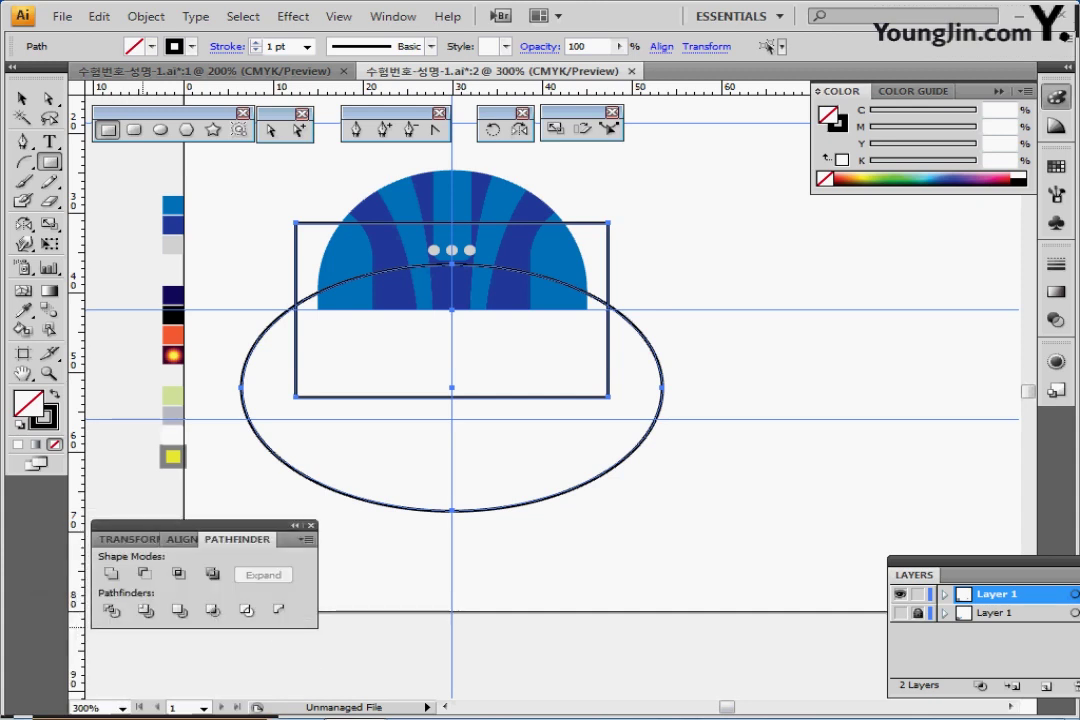
click(178, 573)
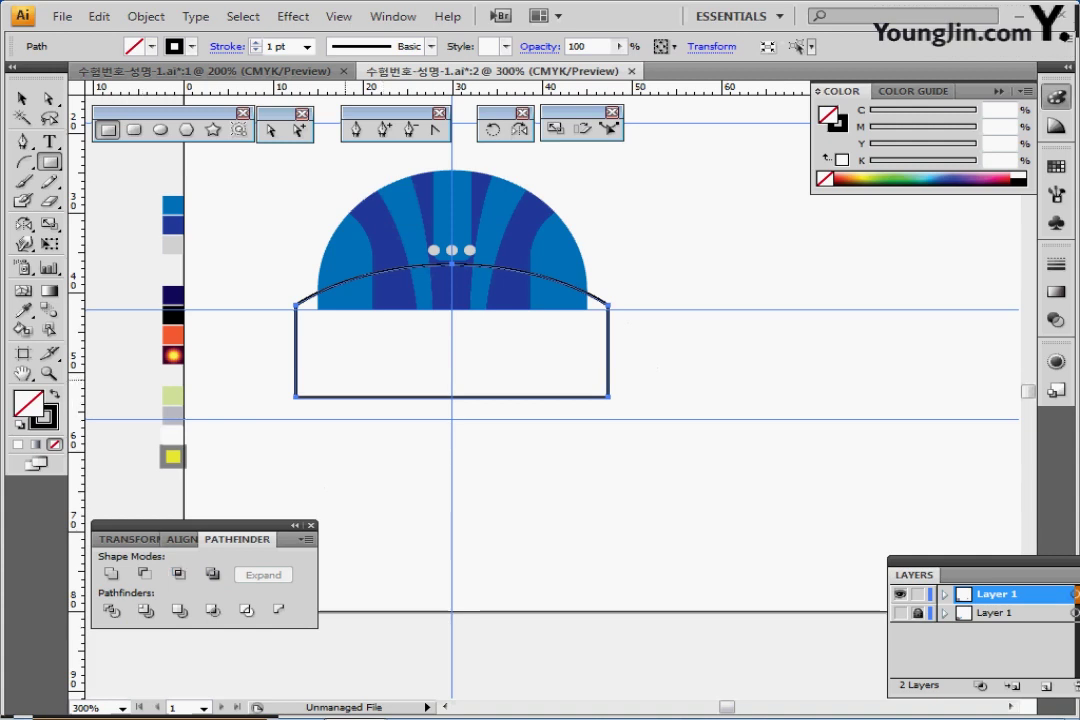
Draw an ellipse over the left half of the goggle outline and move it up until its top touches the guide under the dome.
click(160, 130)
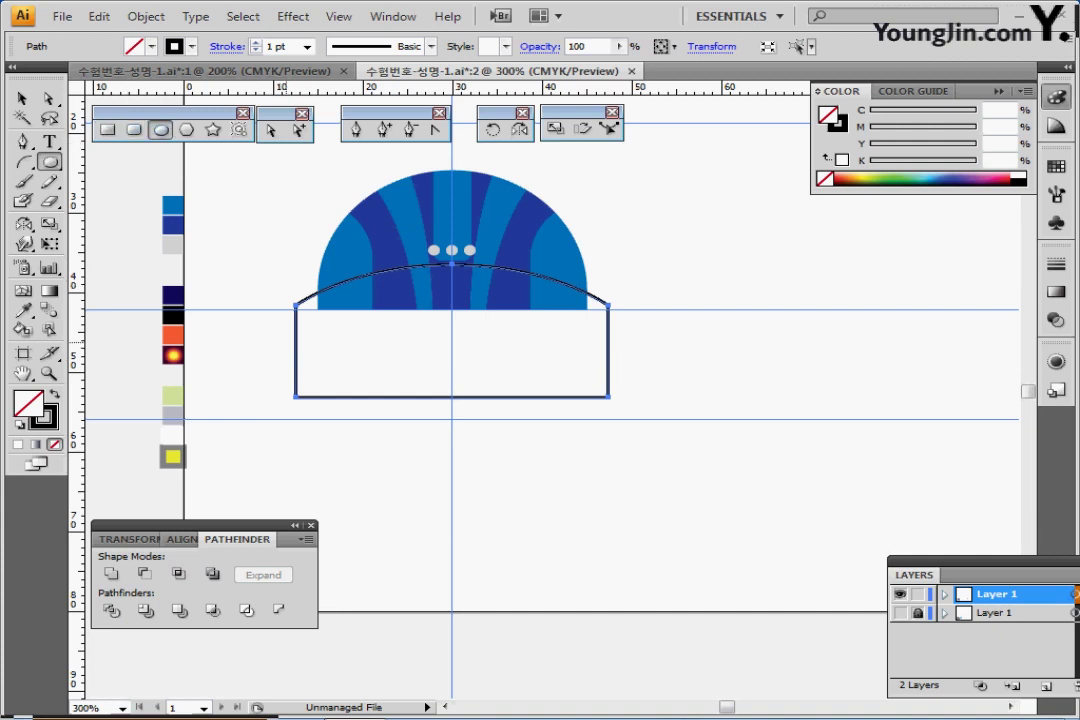
drag(287, 342, 477, 445)
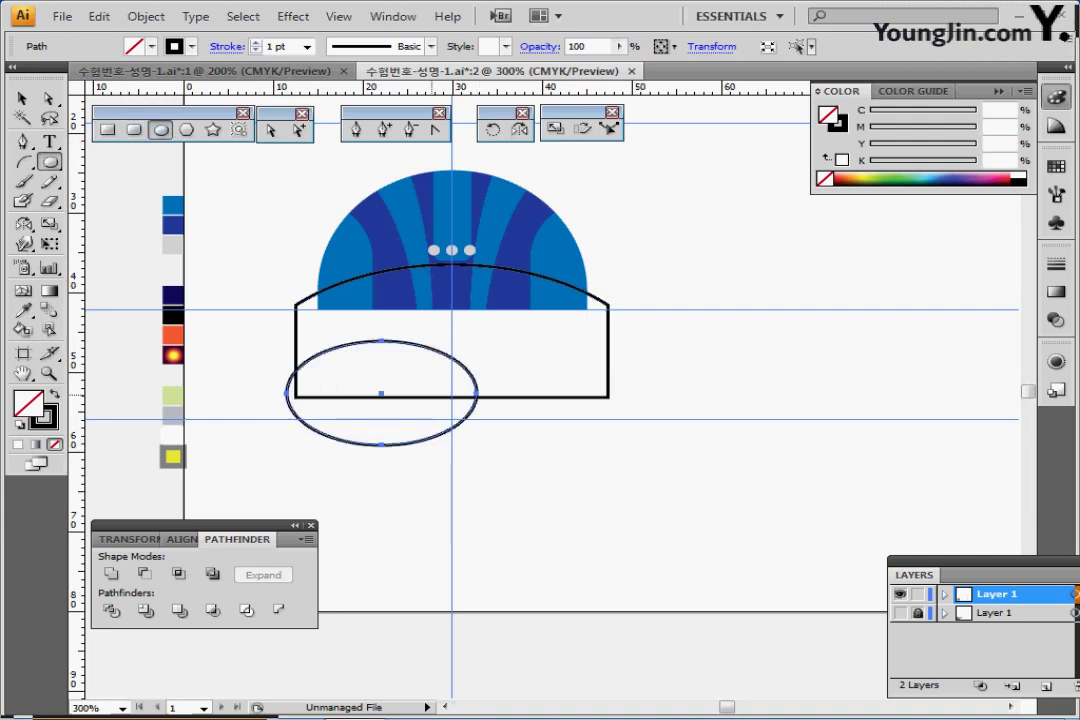
key(v)
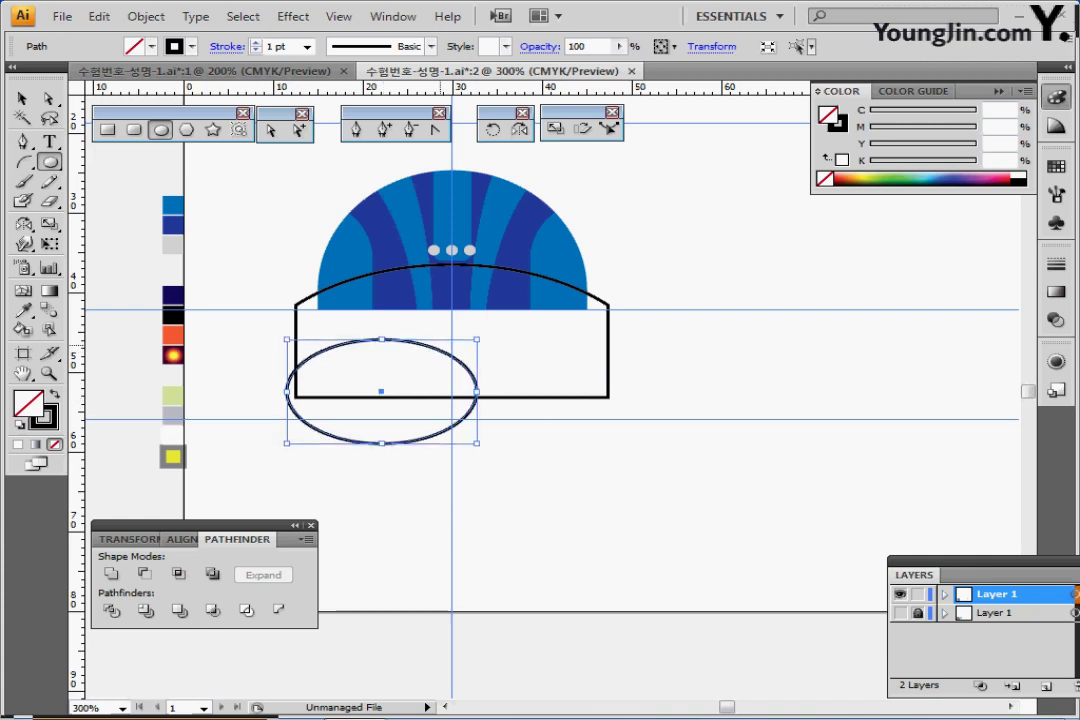
key(Up)
key(Up)
key(Up)
key(Up)
key(Up)
key(Up)
key(Up)
key(Up)
key(Up)
key(Up)
key(Up)
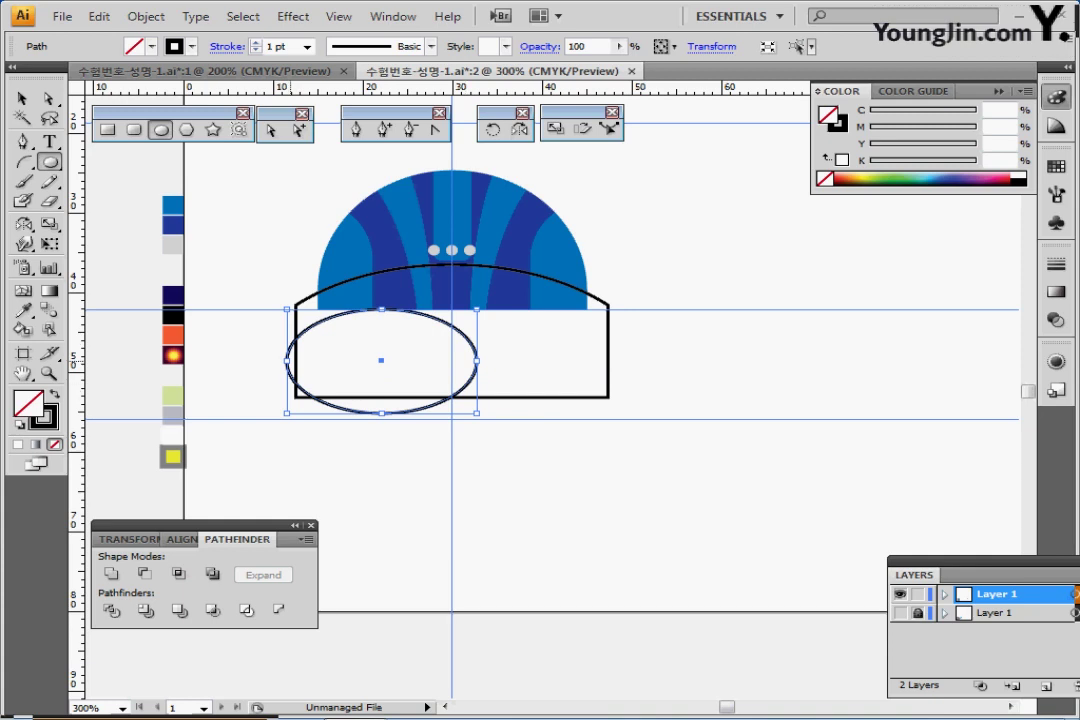
Narrow the left lens ellipse from both sides and shift it slightly left so it just overlaps the outline's left edge.
drag(287, 361, 292, 361)
drag(292, 410, 291, 410)
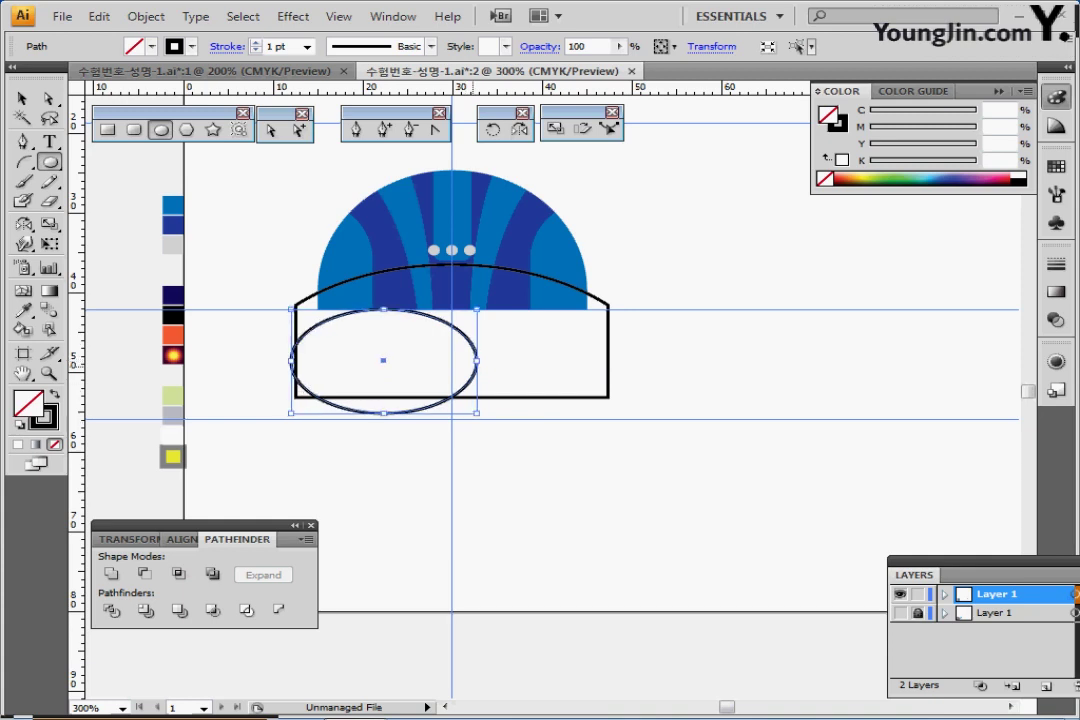
drag(477, 361, 469, 361)
key(Left)
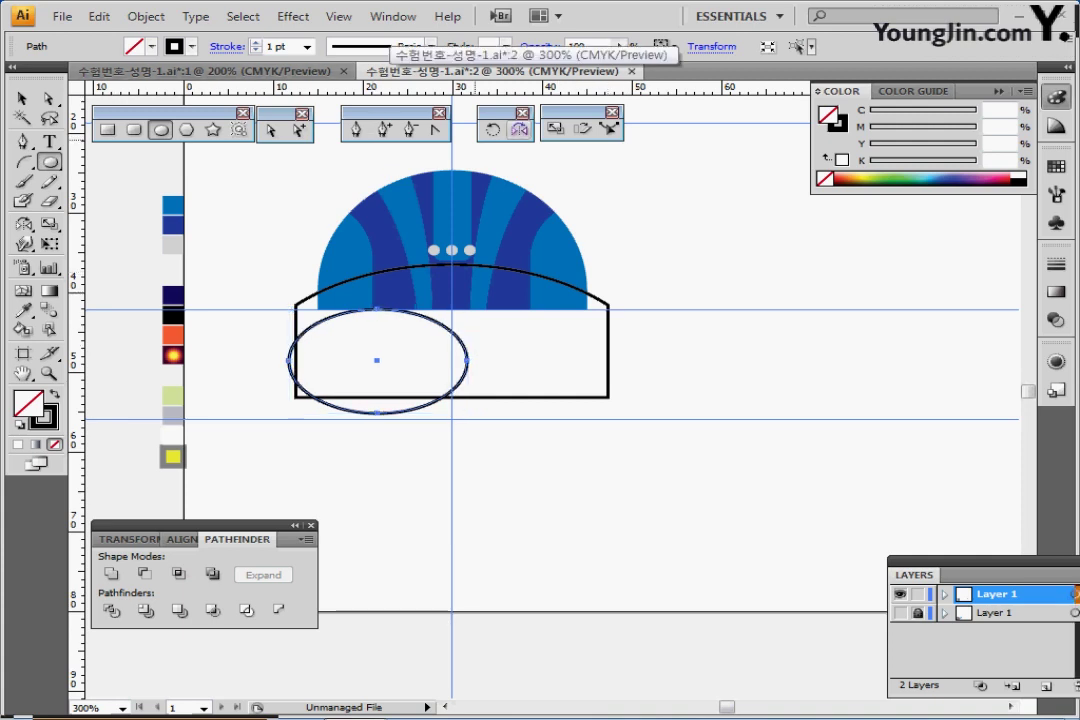
Reflect a copy of the lens ellipse across the vertical guide and split both ellipses and the goggle outline with Pathfinder Divide.
click(520, 129)
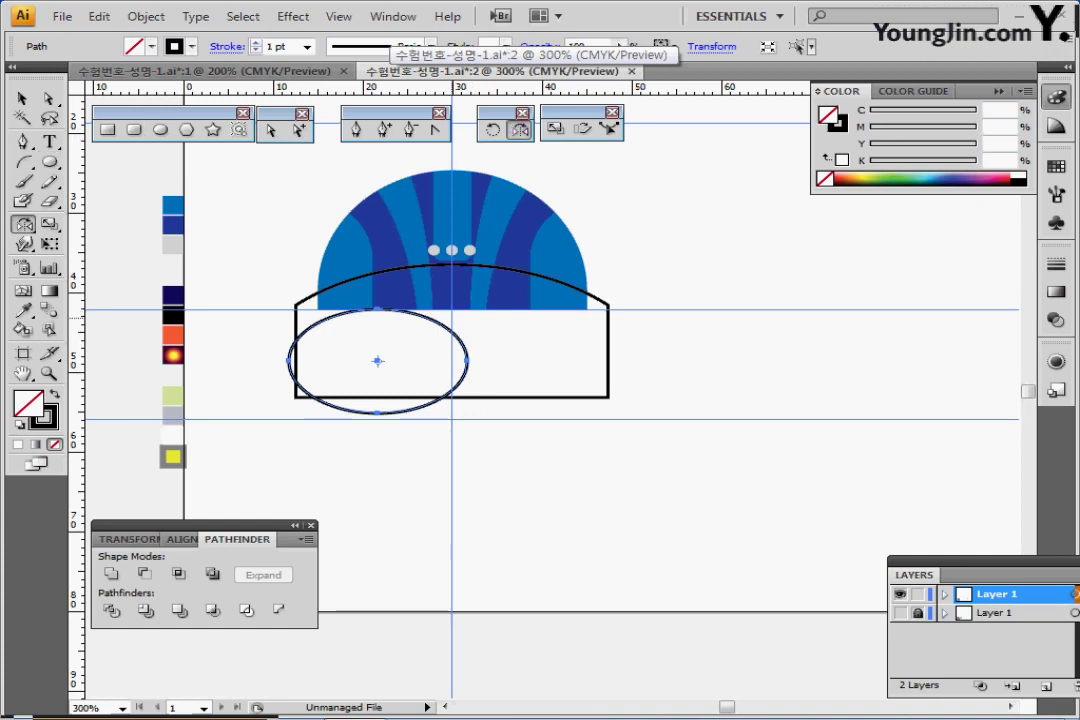
click(452, 318)
drag(380, 364, 653, 373)
drag(465, 400, 452, 400)
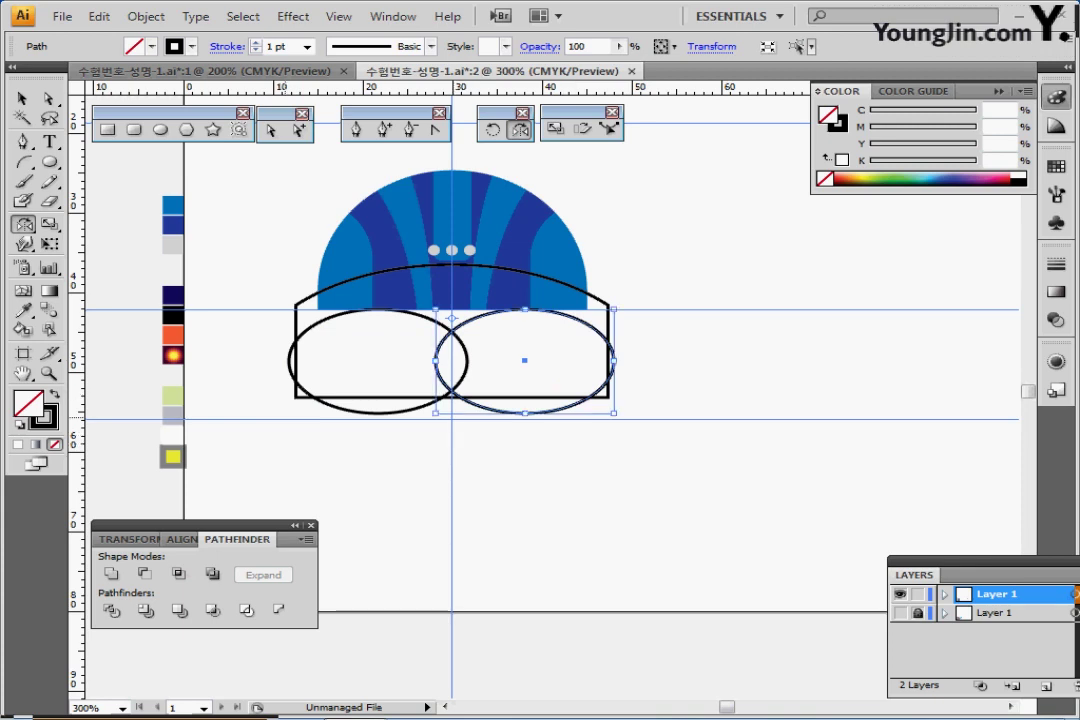
drag(282, 425, 531, 354)
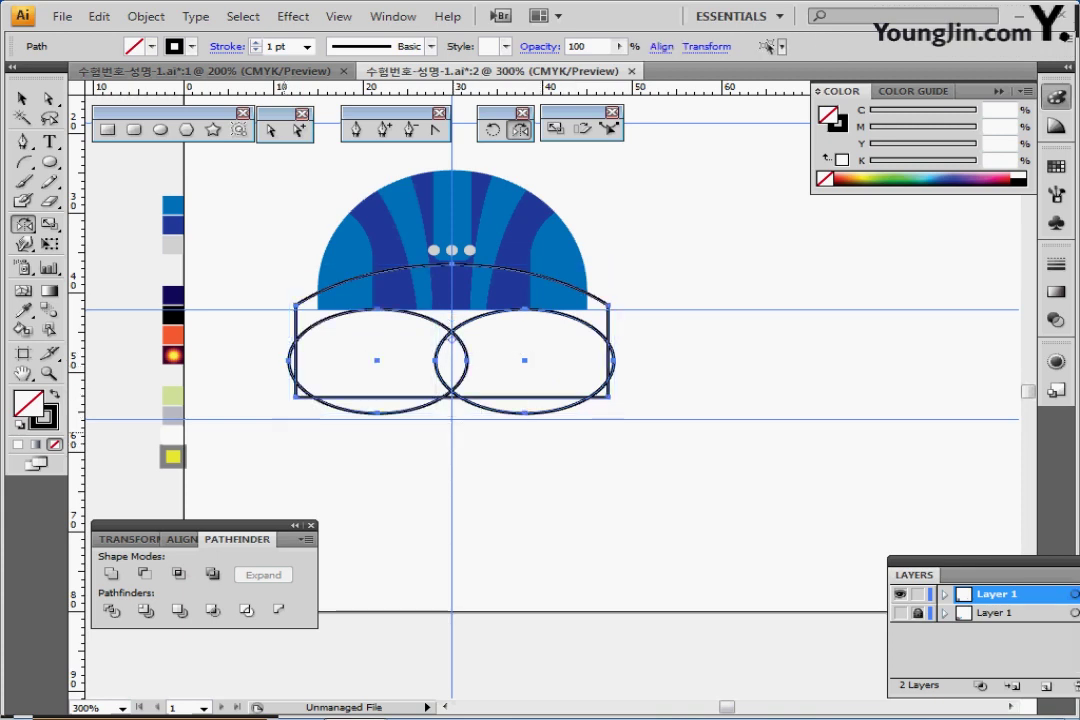
click(111, 610)
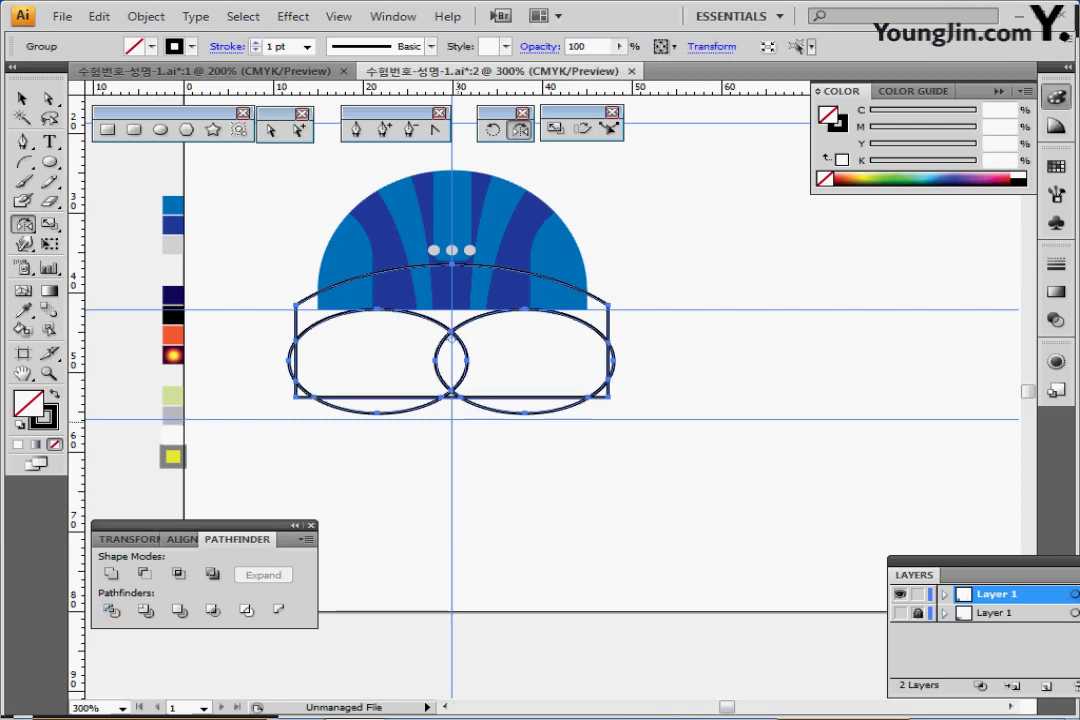
Isolate the divided goggle group and delete the outer slivers and lower corner pieces on both sides.
double_click(466, 397)
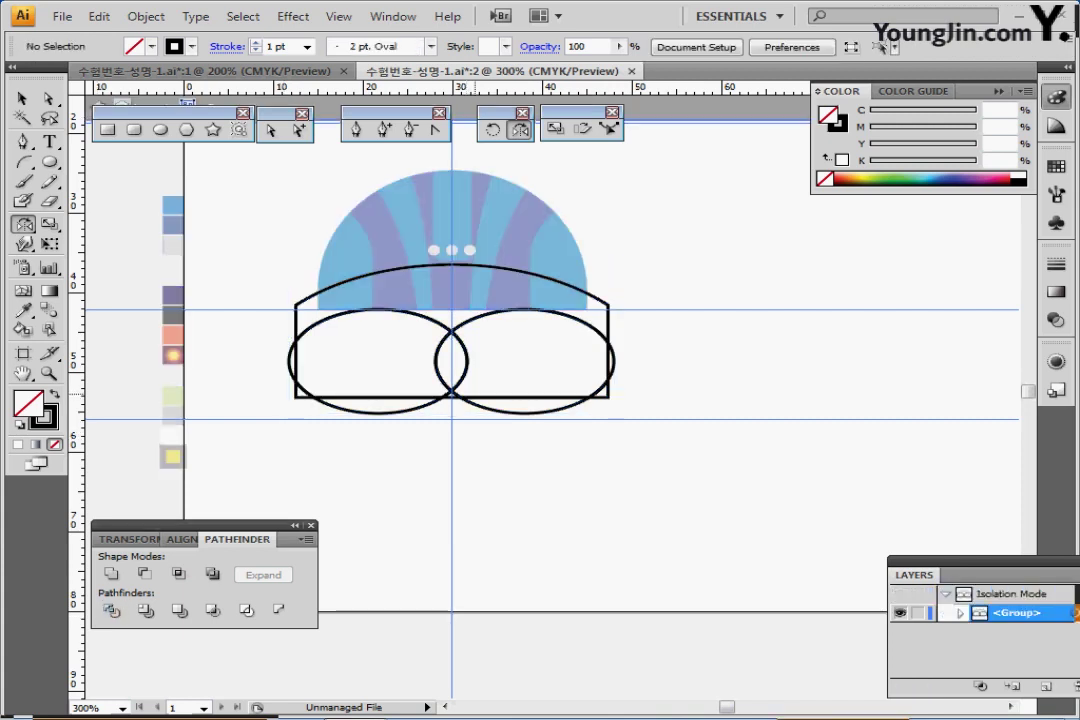
drag(257, 346, 290, 386)
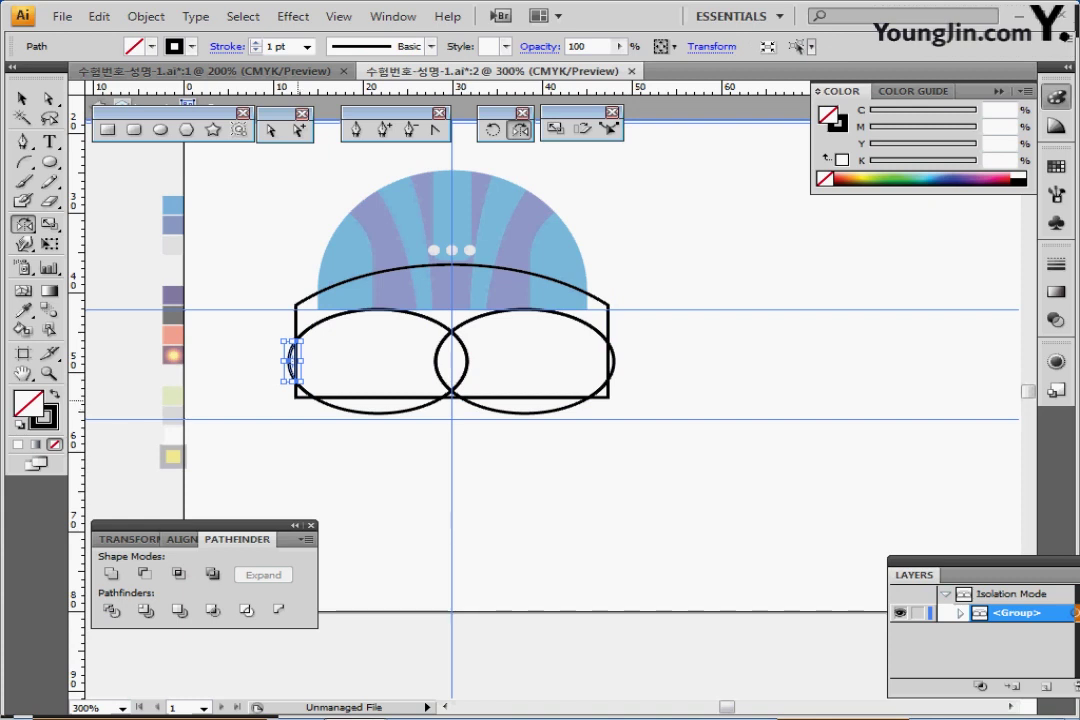
ctrl+shift+click(303, 398)
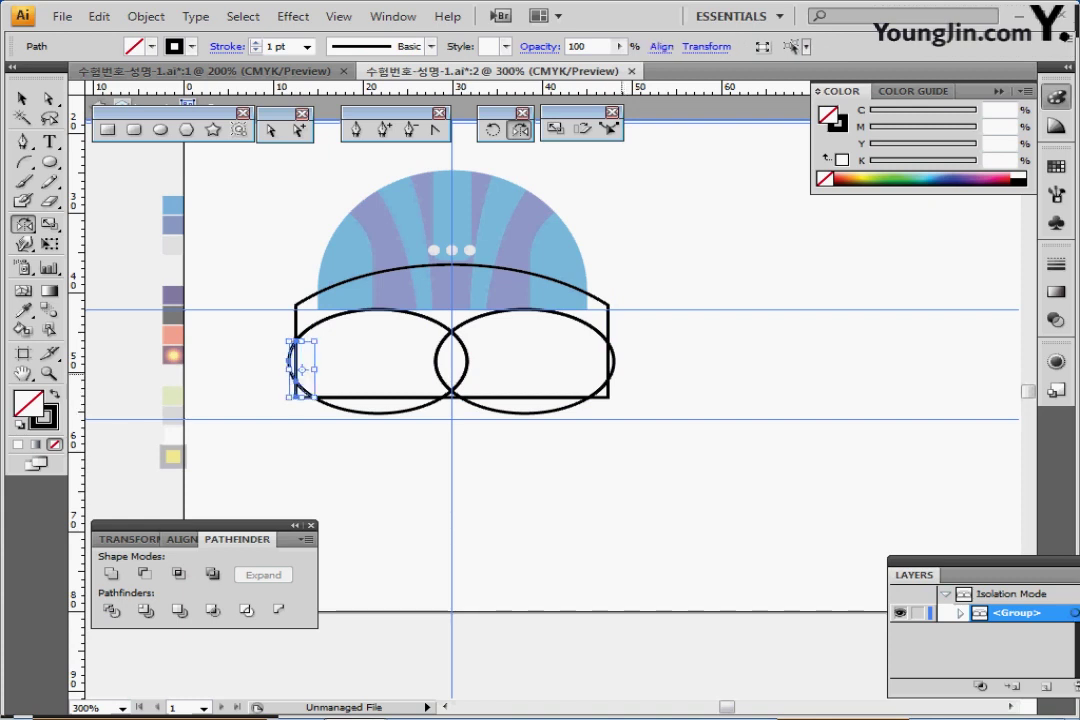
shift+click(610, 360)
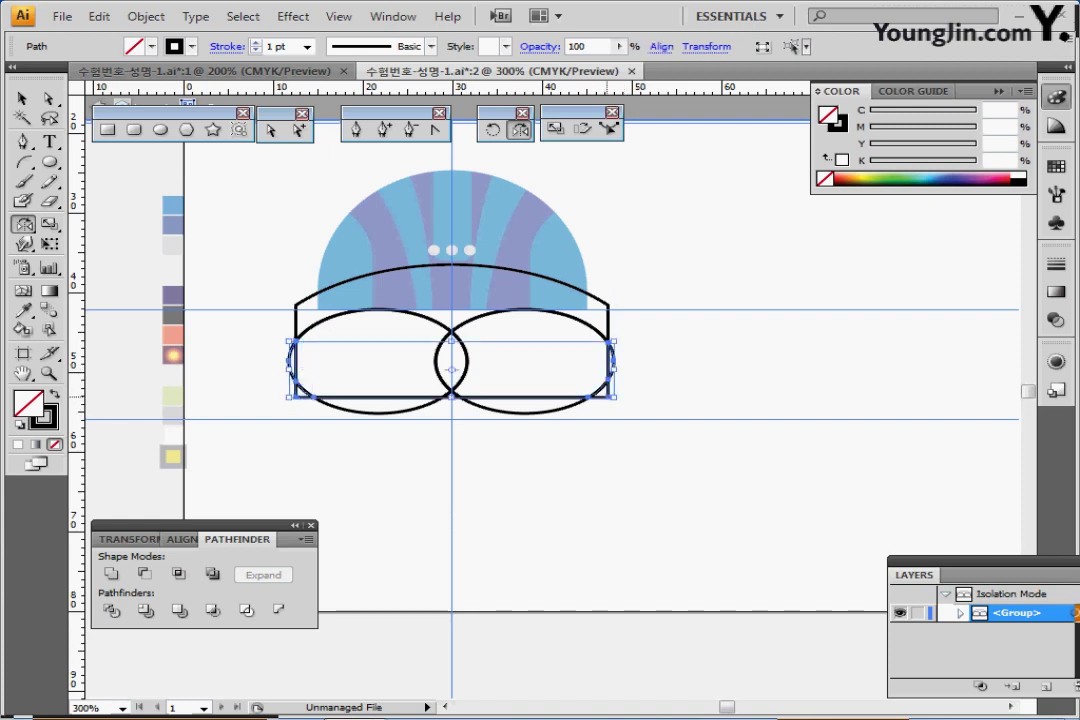
key(Delete)
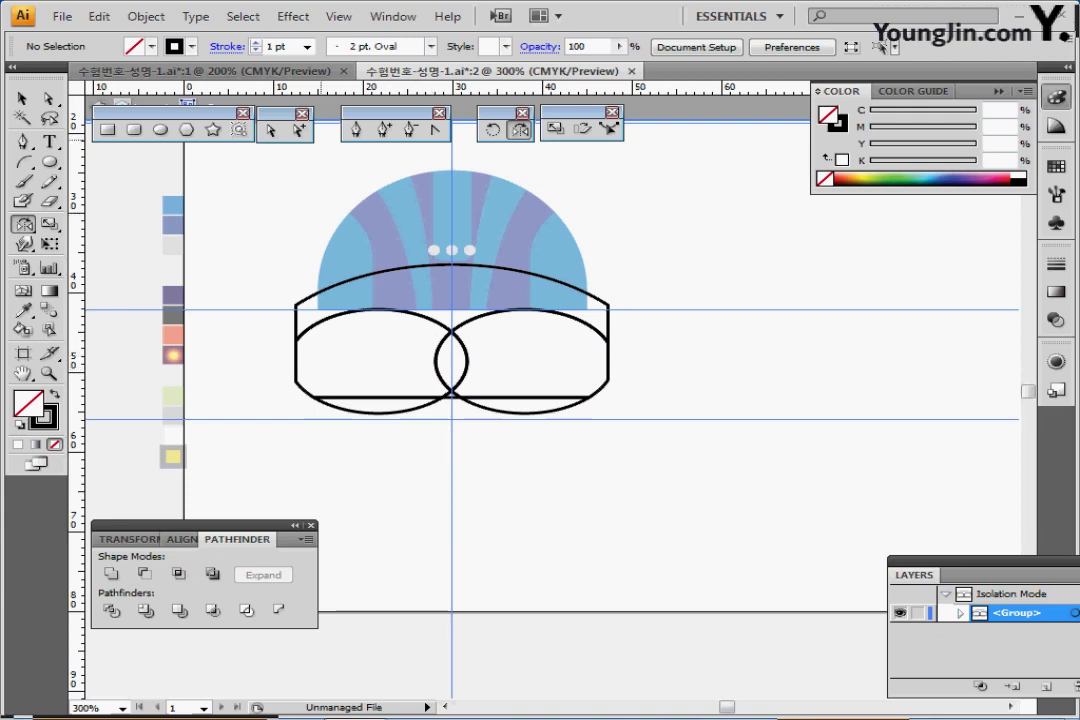
Draw a rectangle across the lower junction of the two lens ellipses and merge all goggle pieces with Pathfinder Unite.
click(108, 130)
mouse_move(400, 367)
mouse_down()
mouse_move(428, 383)
mouse_move(504, 393)
mouse_move(504, 405)
mouse_up()
key(ctrl+a)
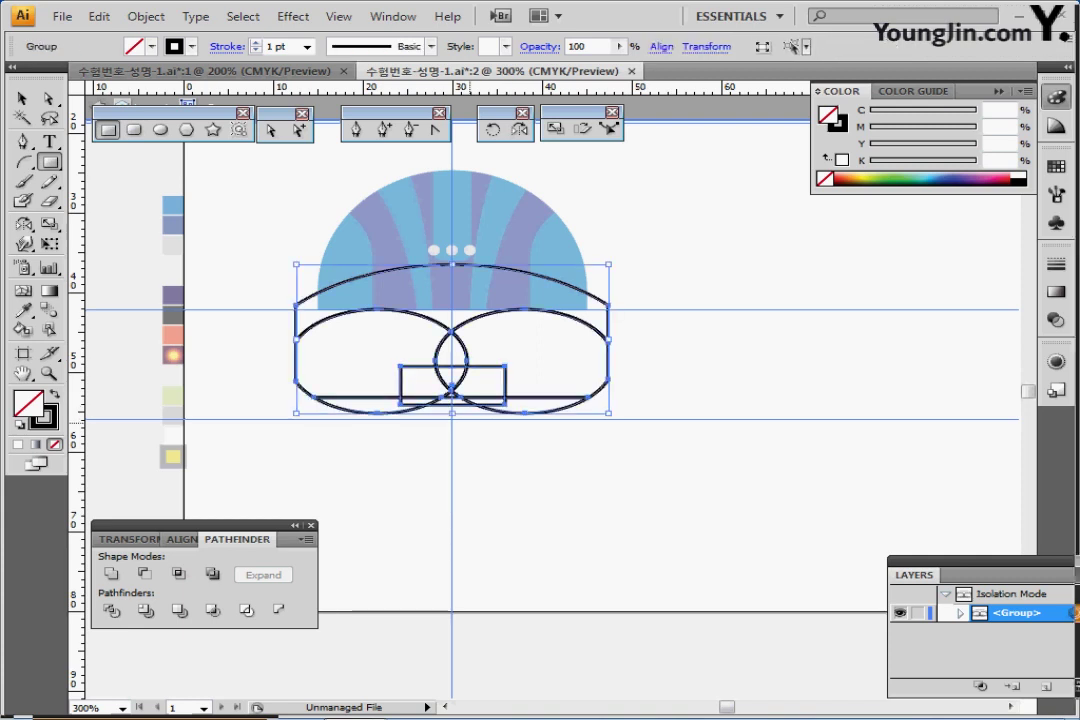
click(111, 574)
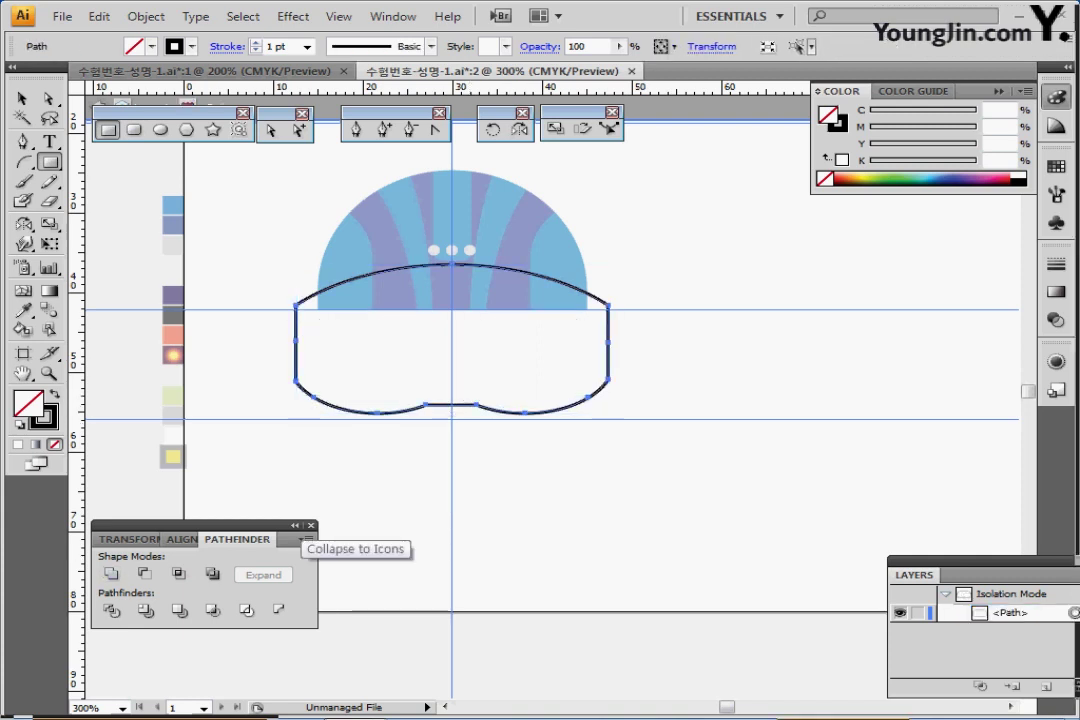
Draw a small flat ellipse over the nose bridge at the vertical guide and nudge it up, checking the fit in outline view.
click(160, 130)
ctrl+click(500, 388)
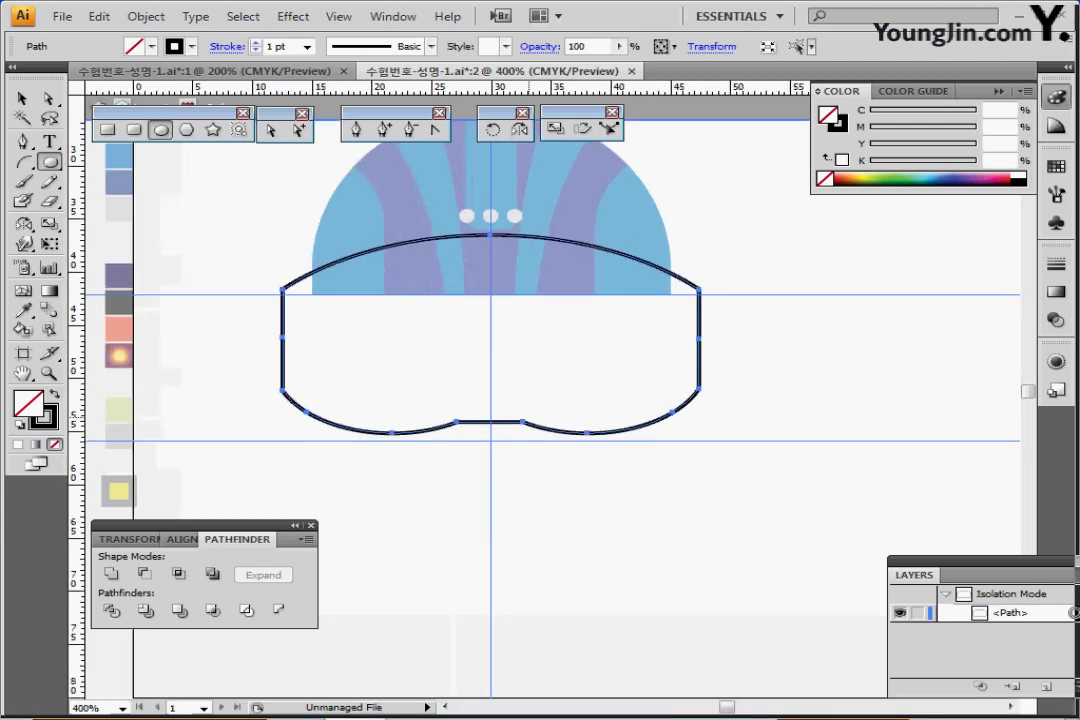
ctrl+click(521, 424)
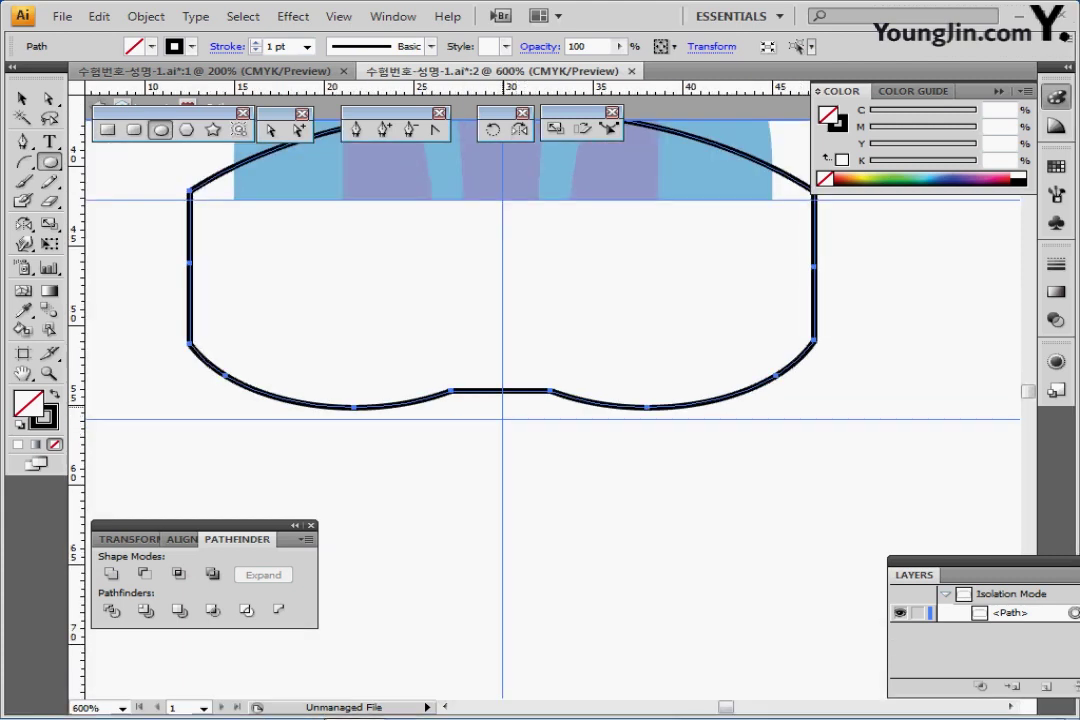
drag(500, 405, 557, 428)
drag(557, 423, 557, 423)
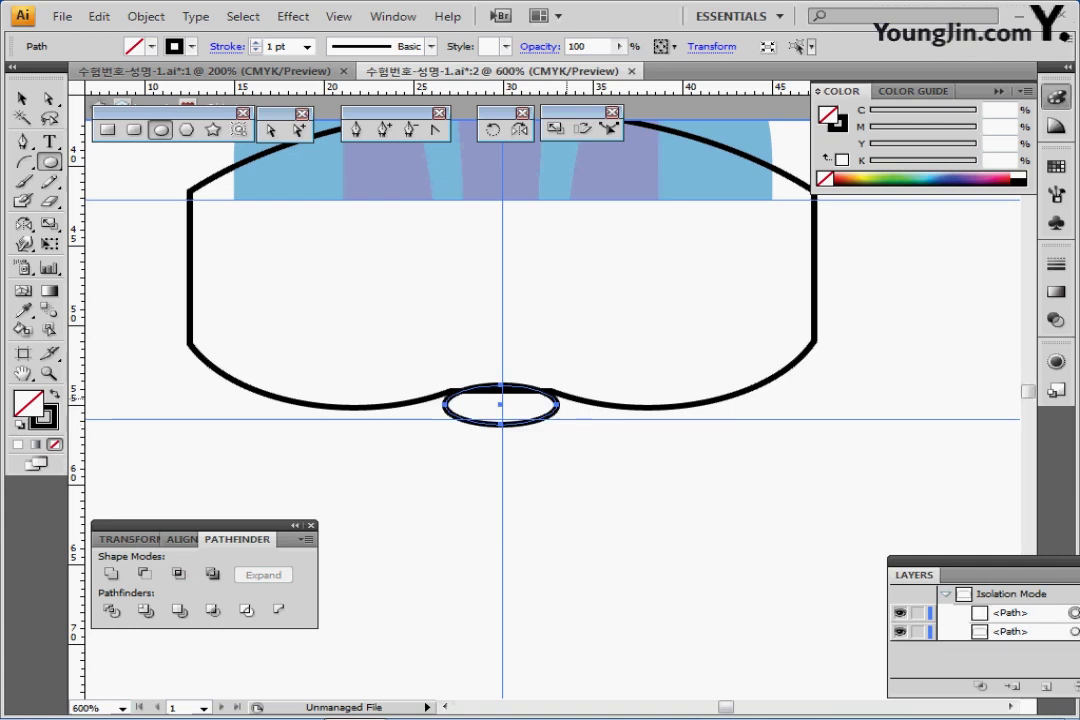
key(ctrl+y)
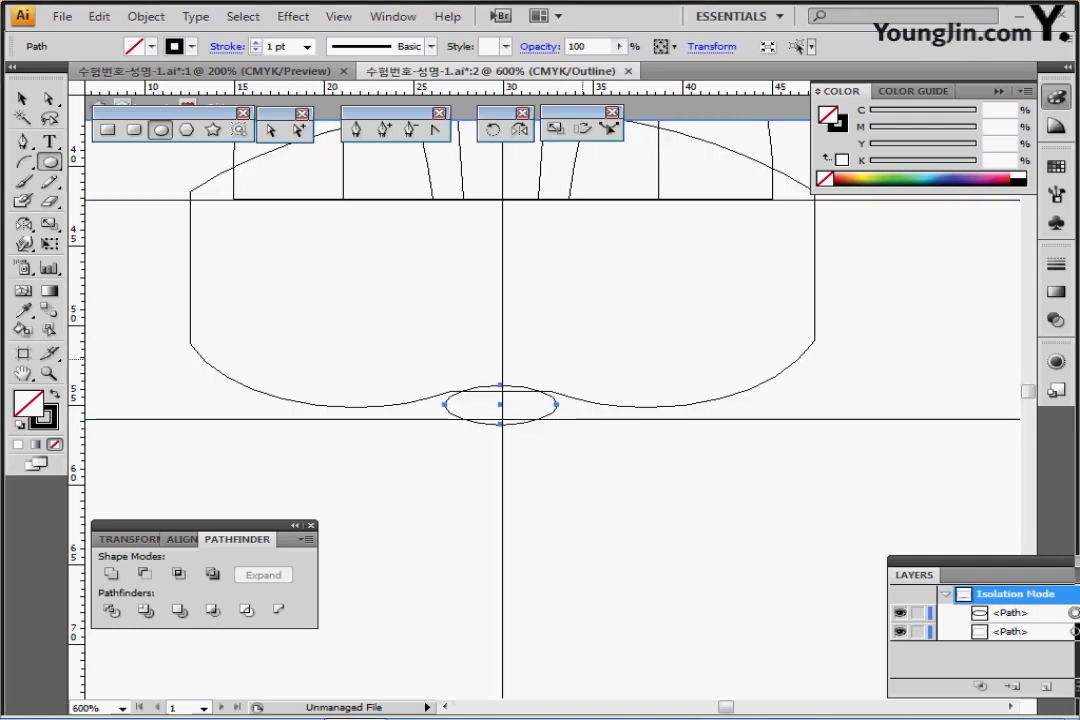
key(Up)
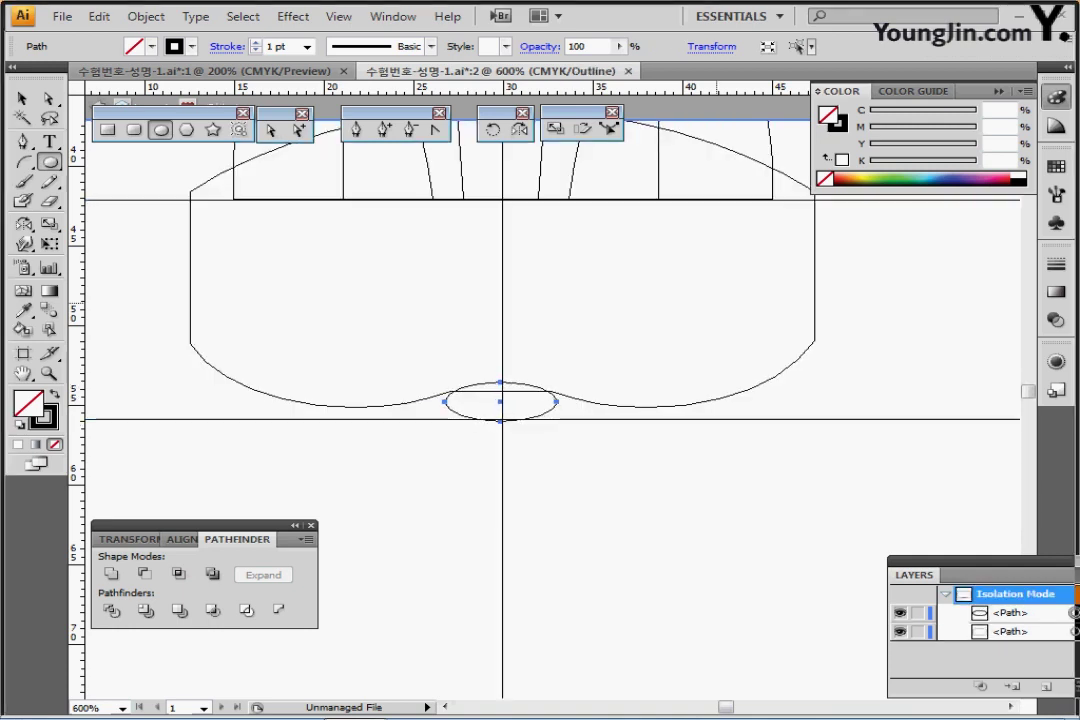
key(Up)
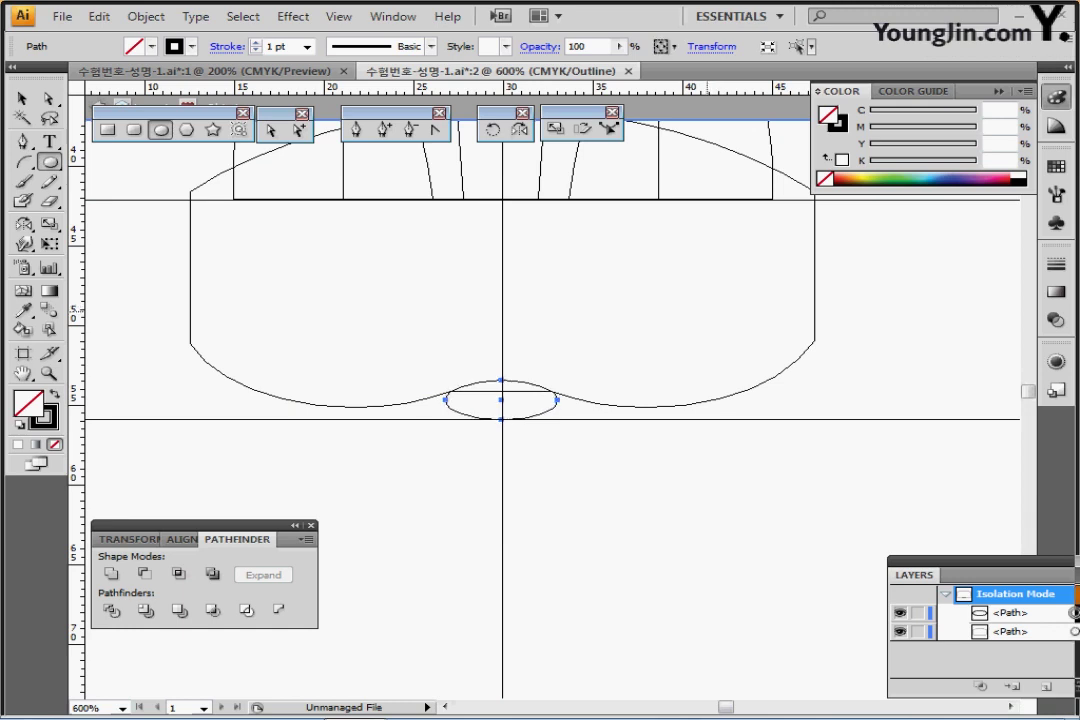
Return to preview view and subtract the small ellipse from the goggle outline with Pathfinder Minus Front.
key(ctrl+y)
key(ctrl+shift+a)
key(ctrl+a)
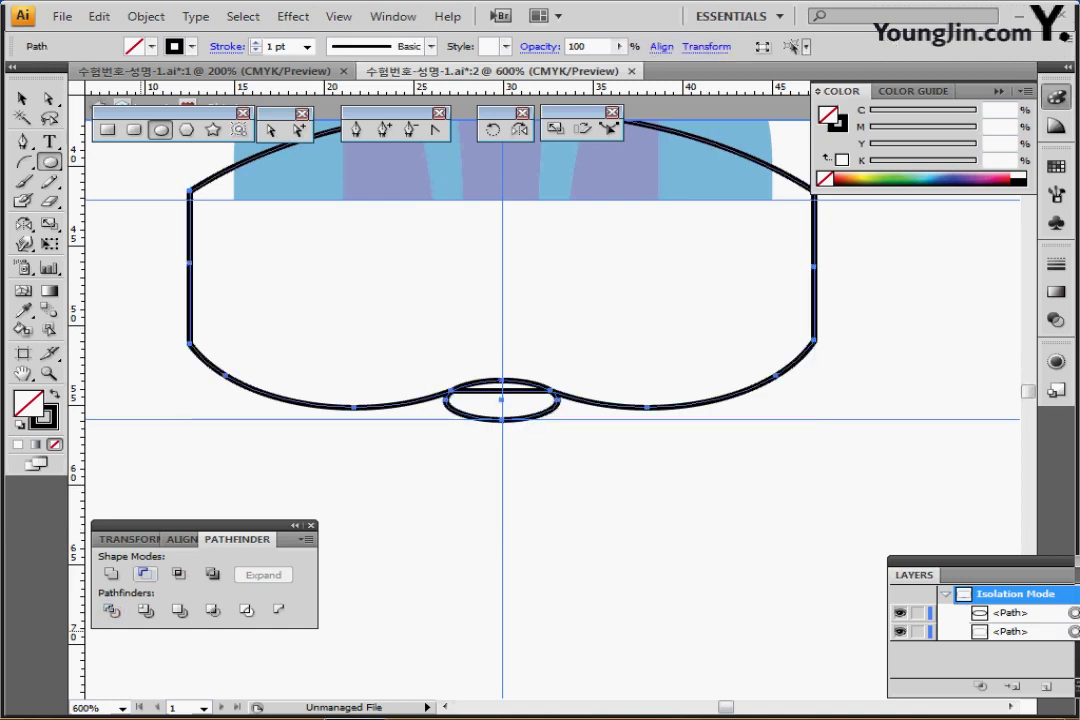
click(144, 574)
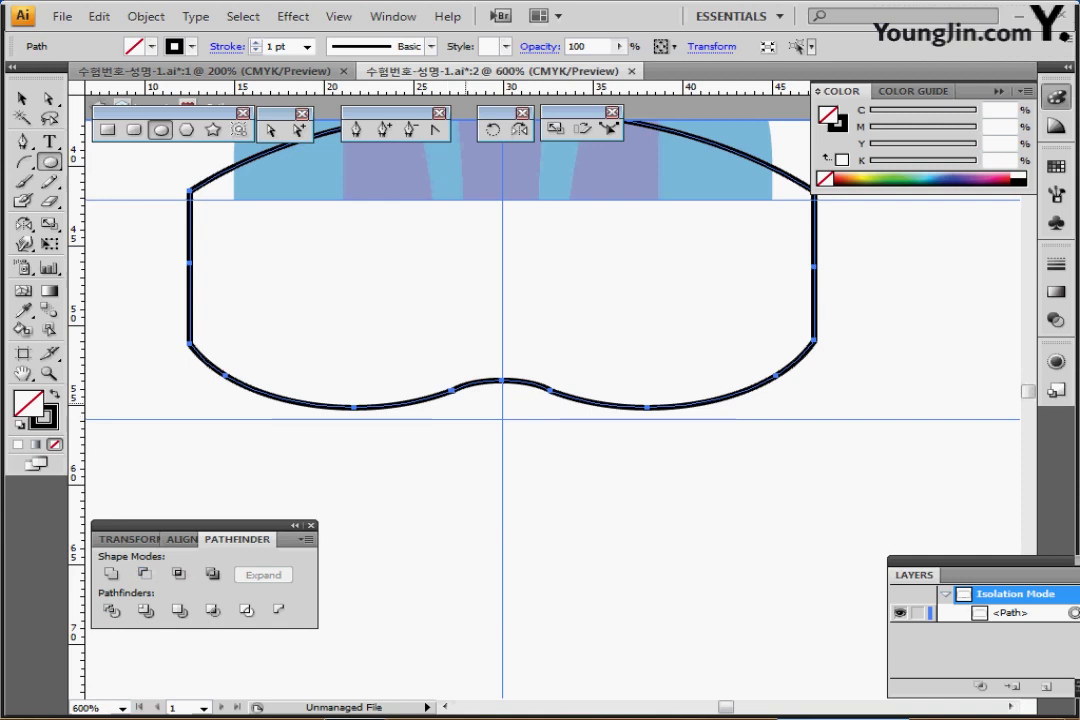
Select the three anchor points of the nose notch and nudge them up to deepen the notch.
key(ctrl+minus)
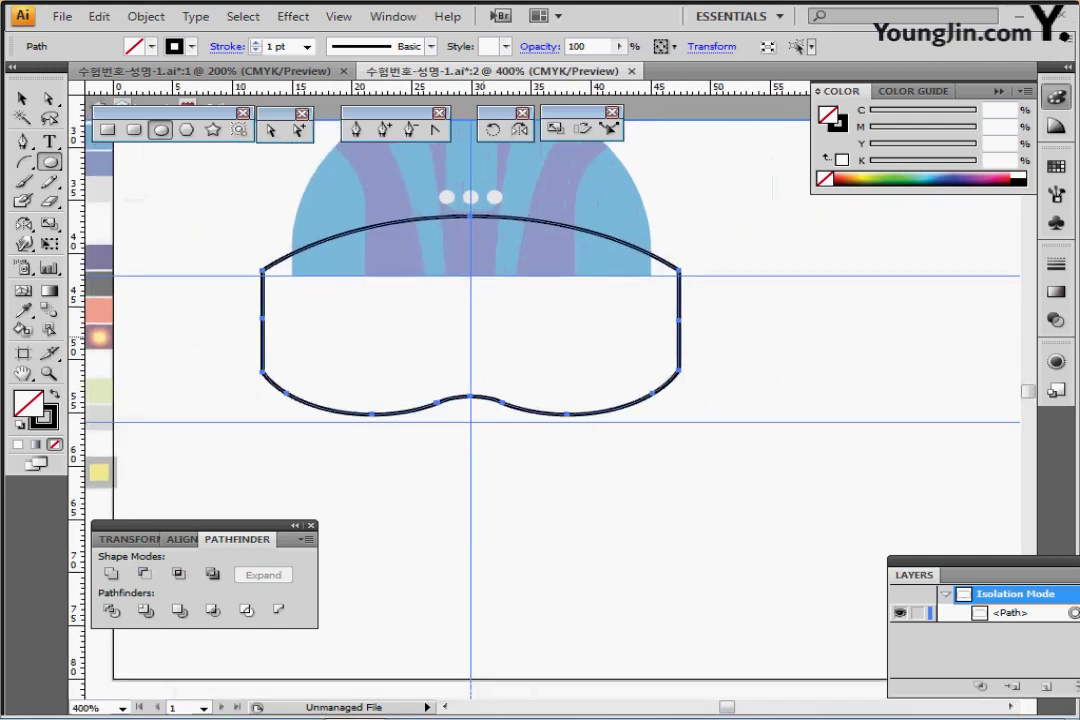
drag(200, 338, 187, 355)
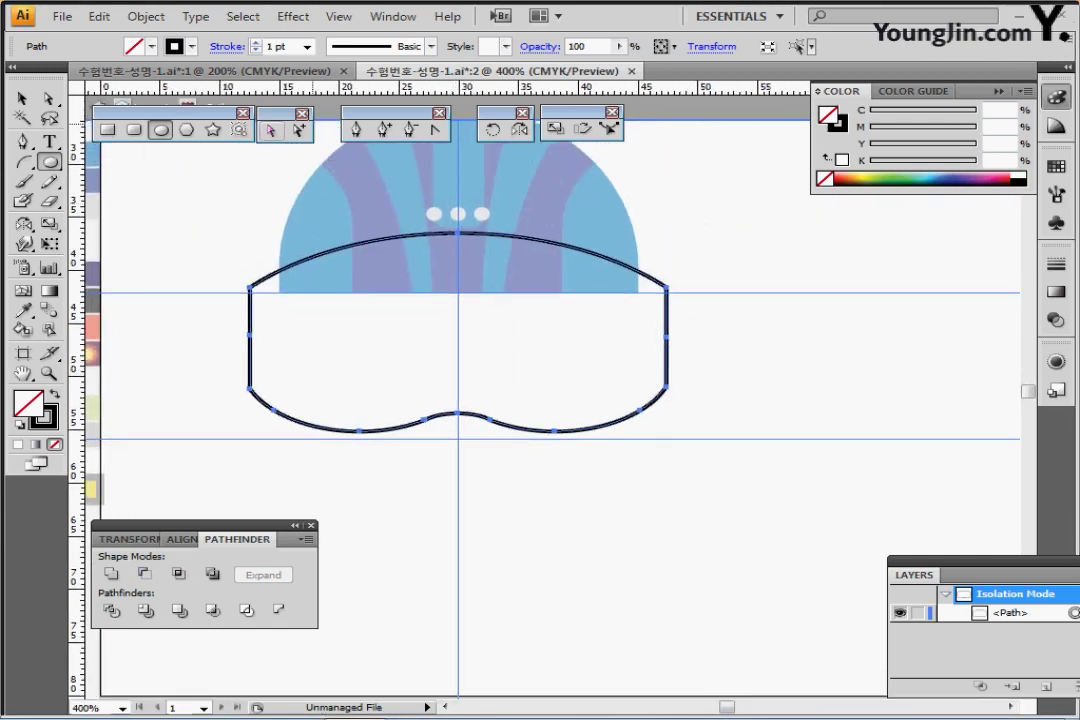
key(a)
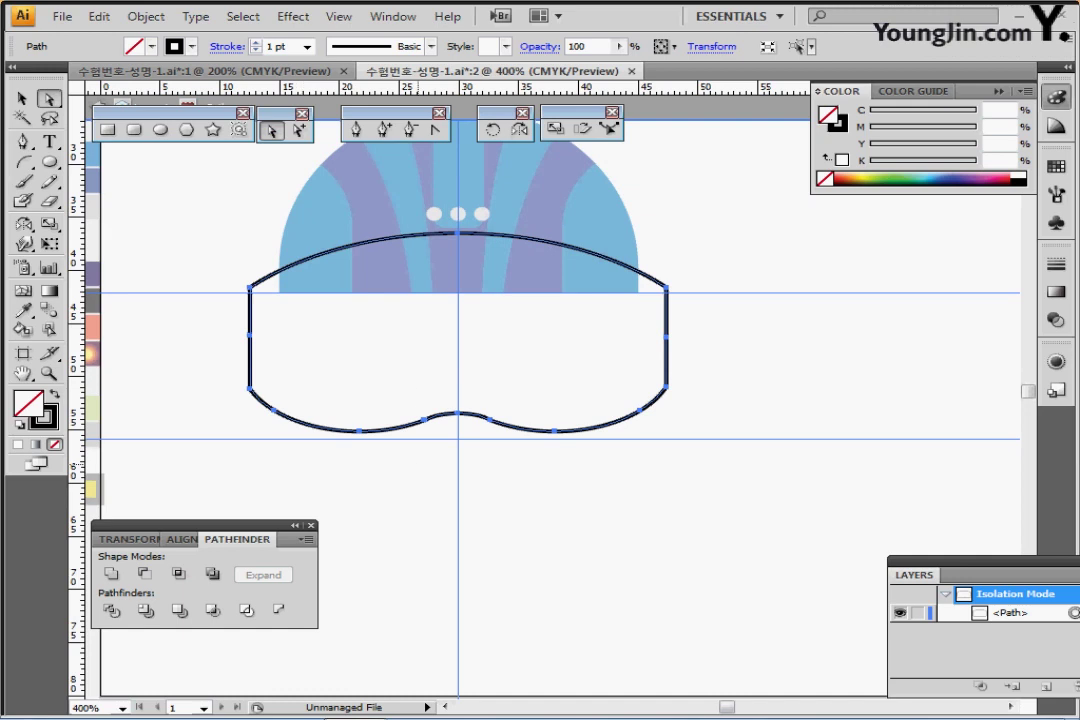
drag(419, 381, 497, 463)
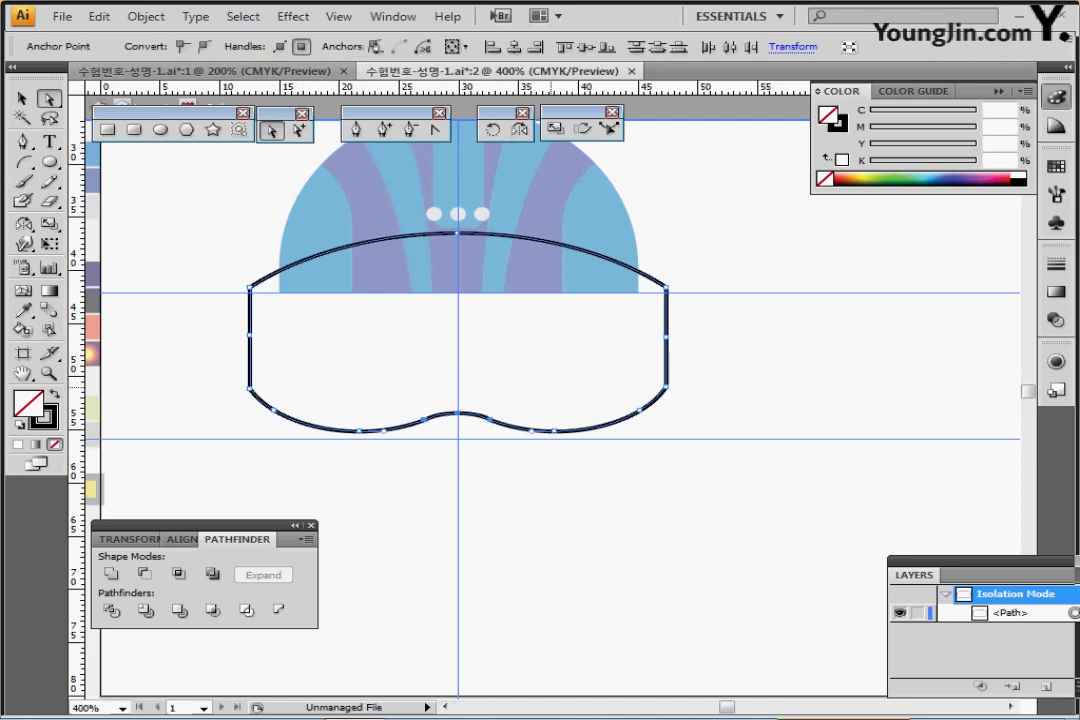
key(Up)
key(Up)
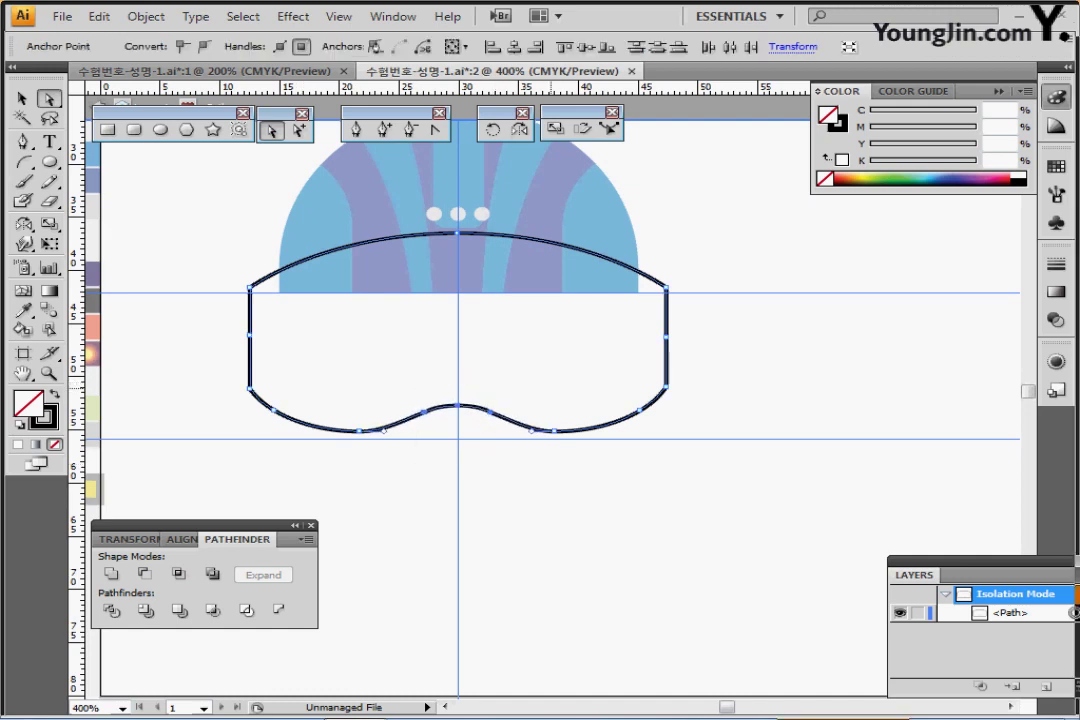
key(Up)
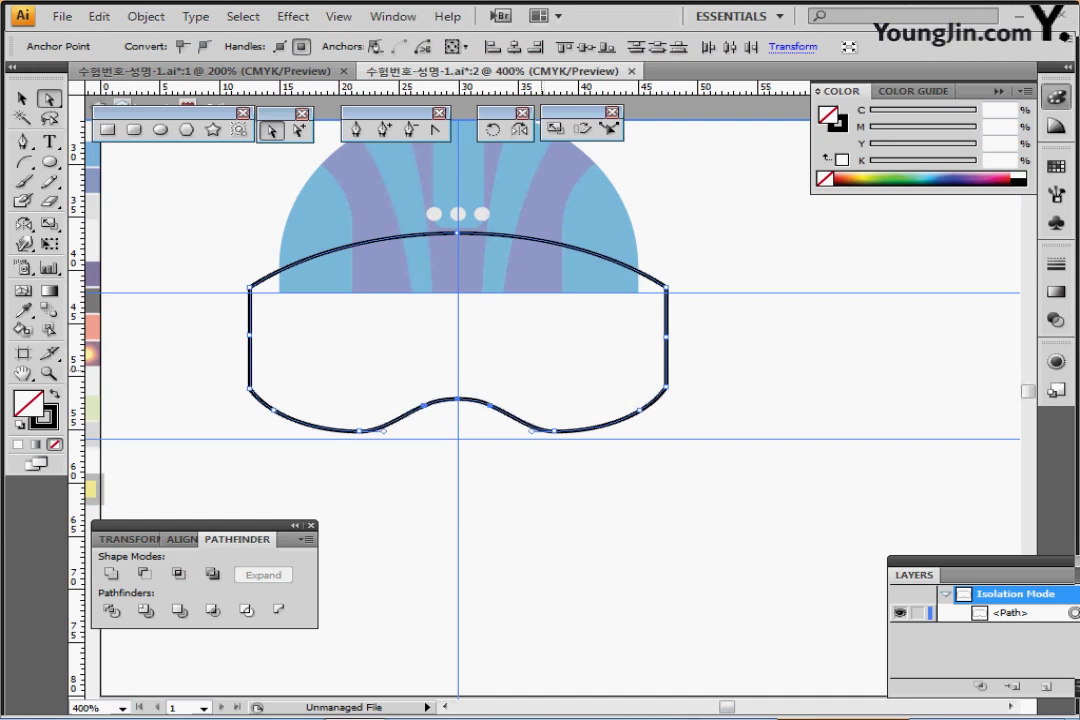
Lower the top centre anchor point of the goggle outline to about Y -37.1 mm.
drag(405, 196, 510, 277)
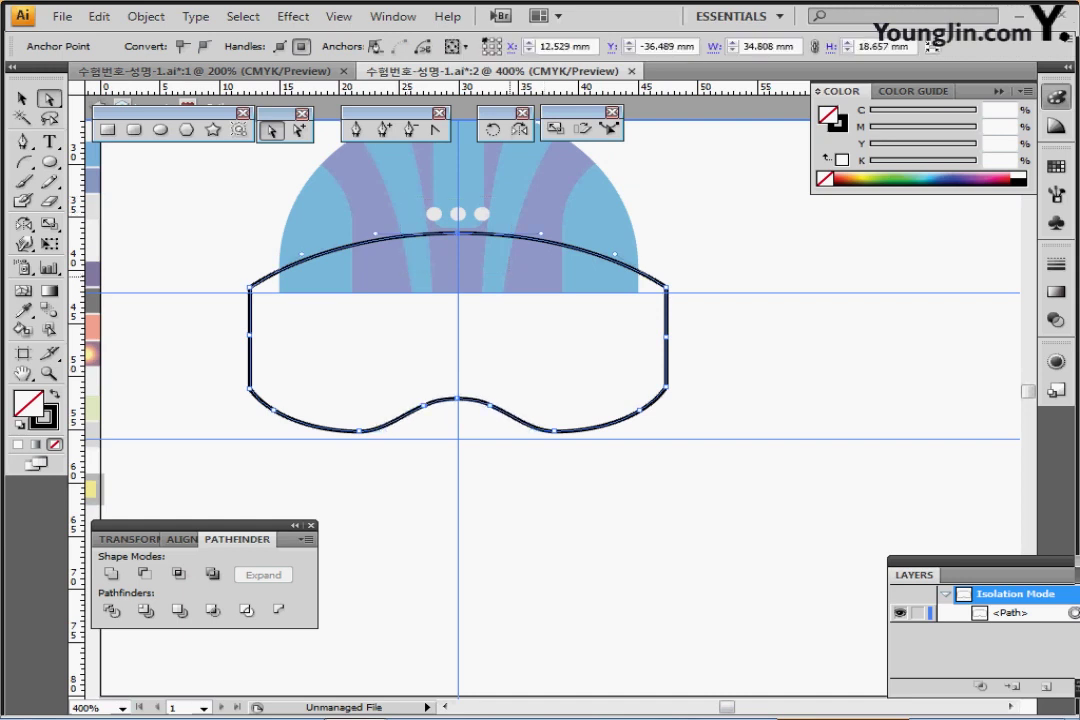
key(Down)
key(Down)
key(Down)
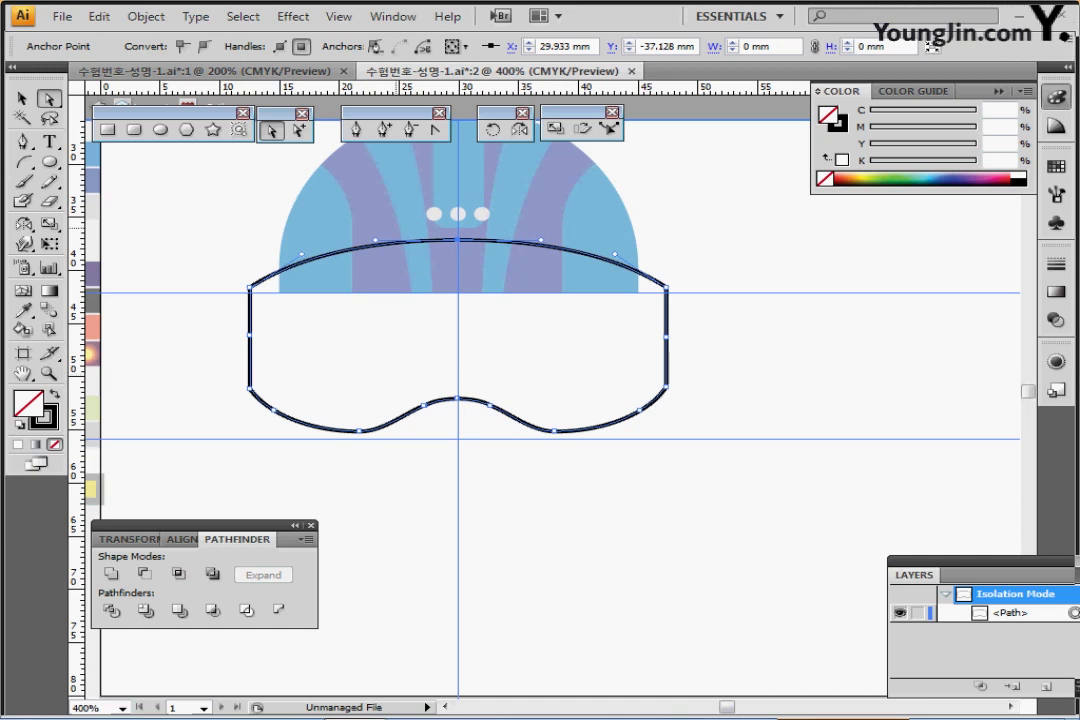
Create an inner copy of the goggle outline with Offset Path at -3.5 mm and Miter joins.
click(146, 16)
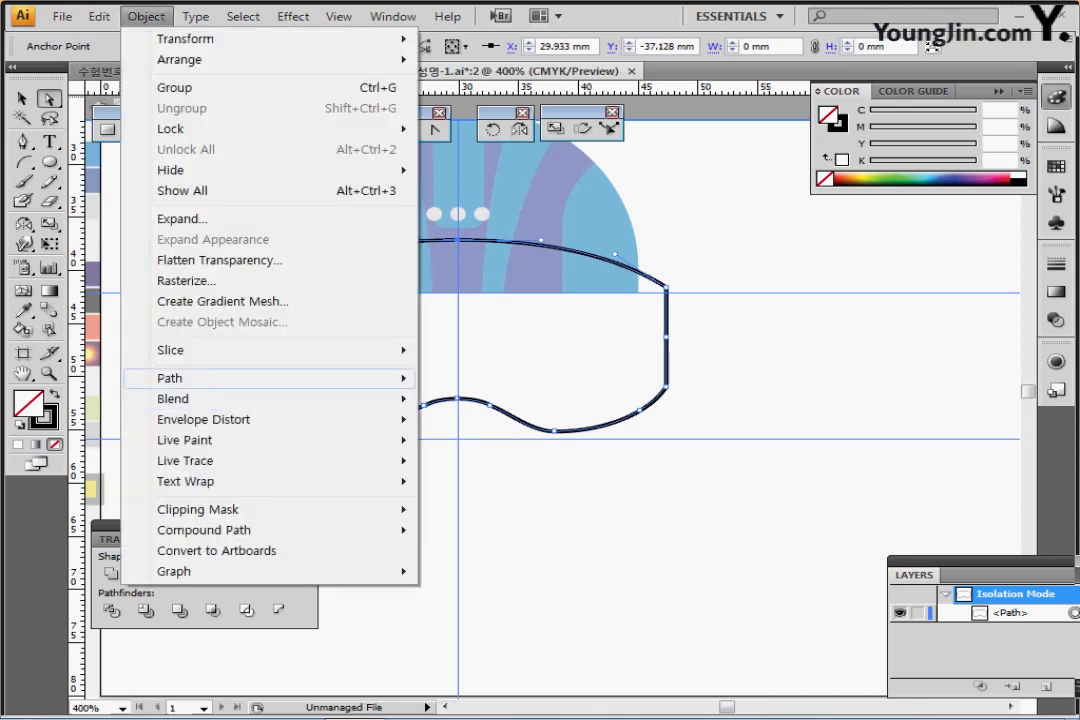
mouse_move(180, 378)
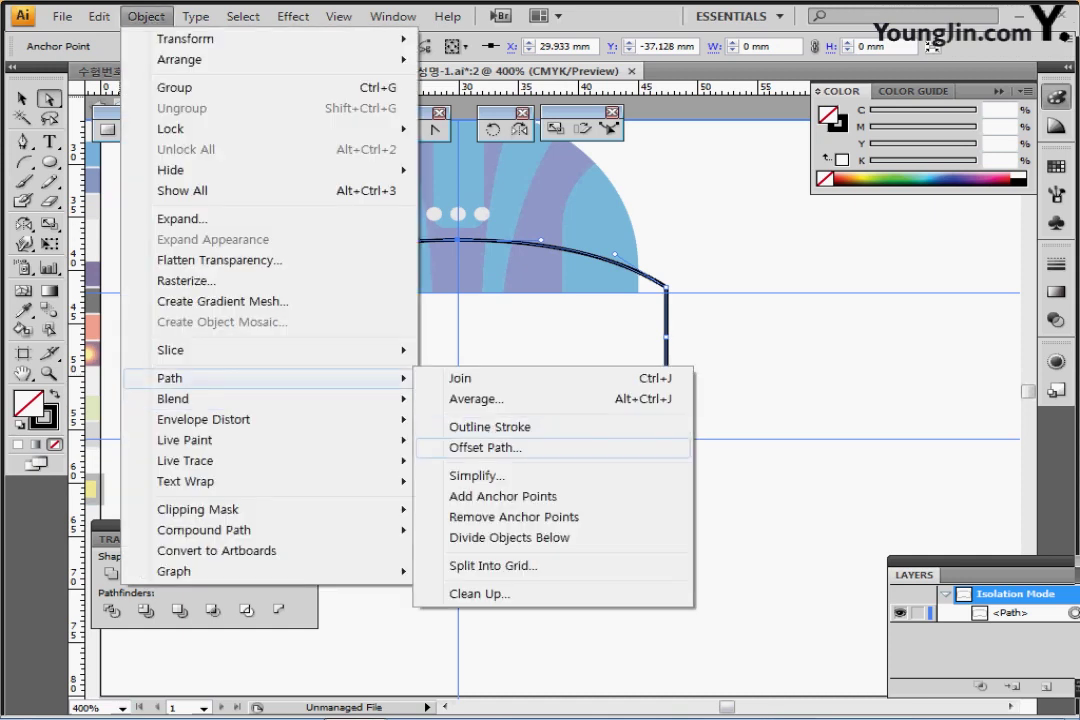
click(485, 447)
text(-)
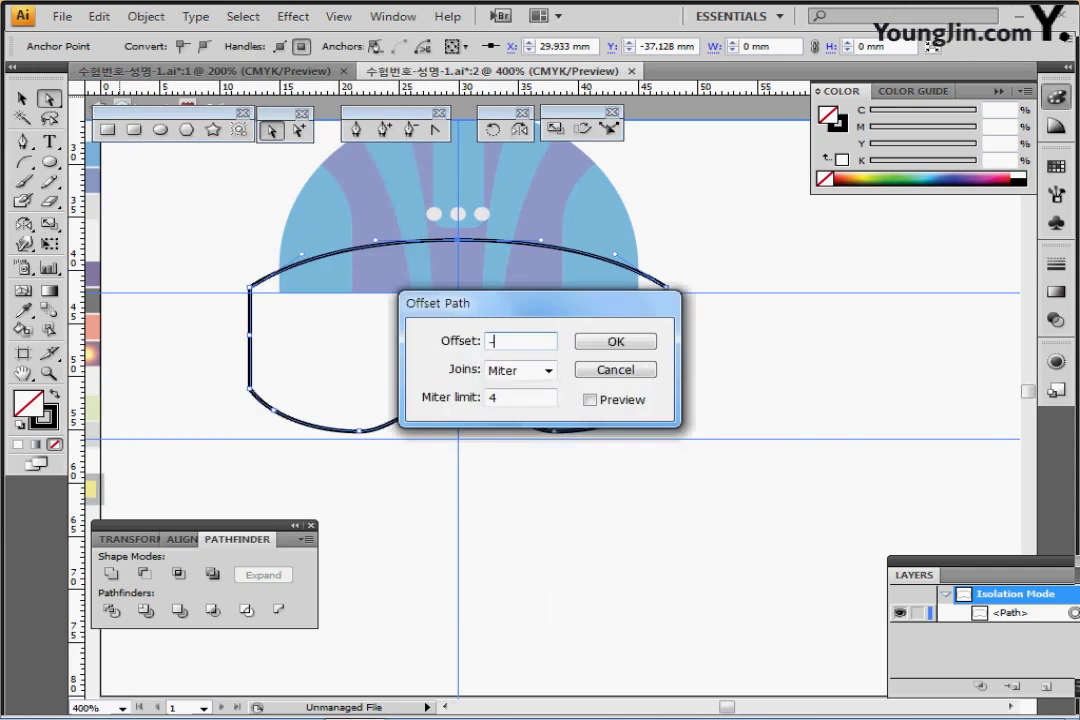
text(3.5)
key(Return)
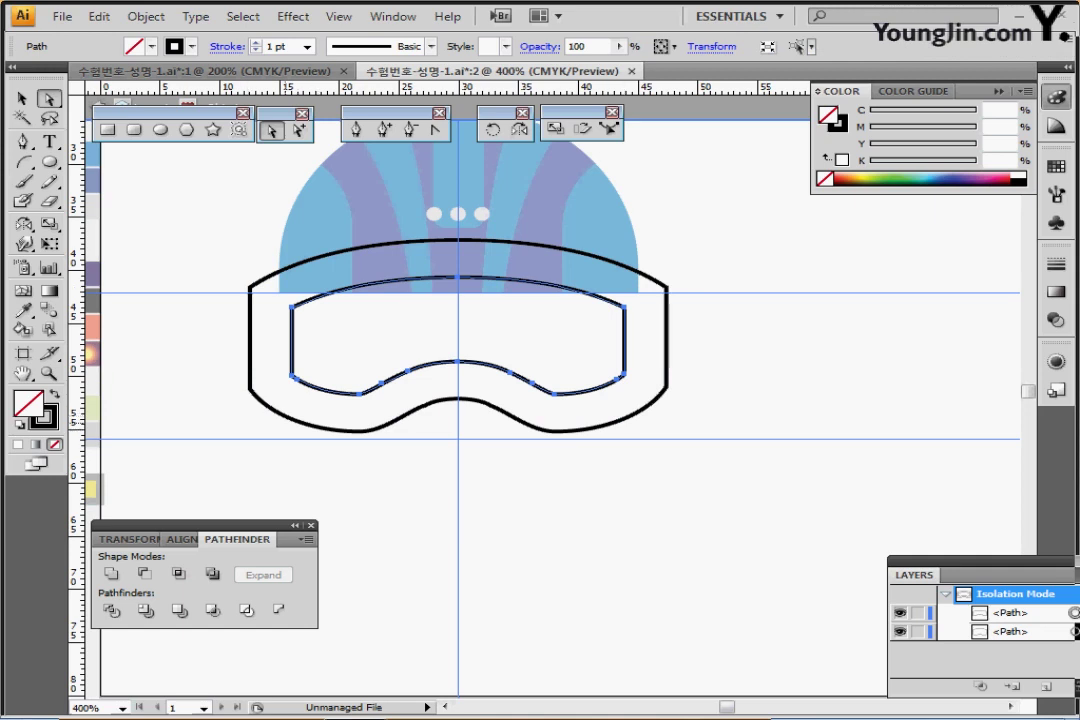
Select the outer and inner goggle outlines and make a blend between them.
key(v)
drag(241, 354, 330, 458)
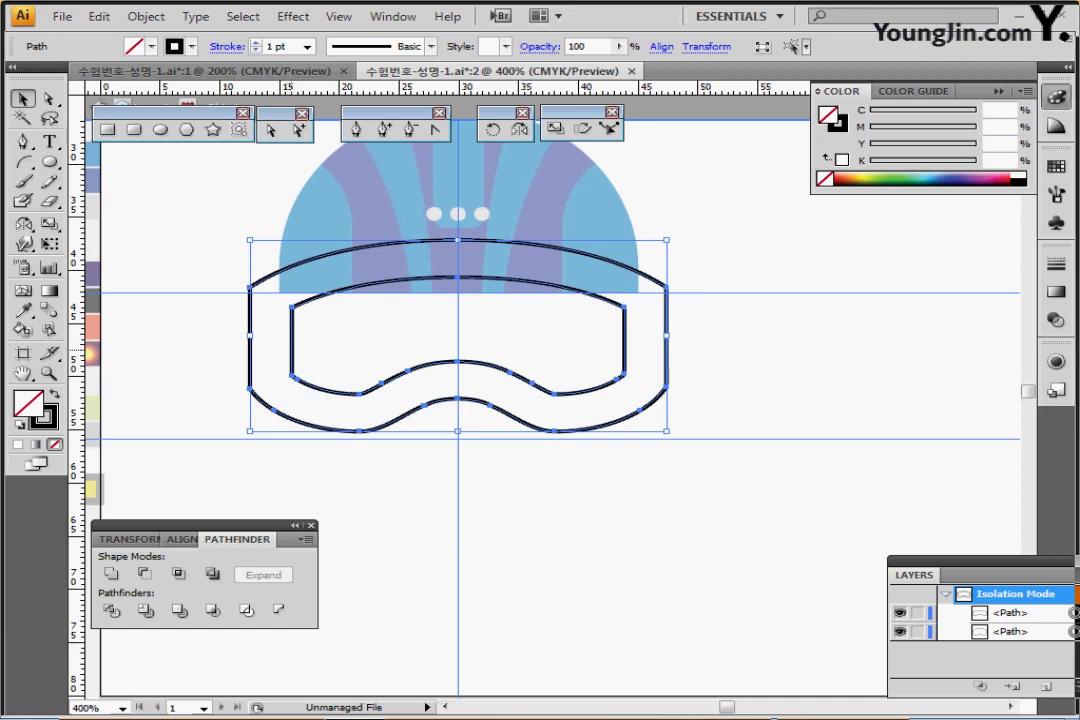
click(146, 16)
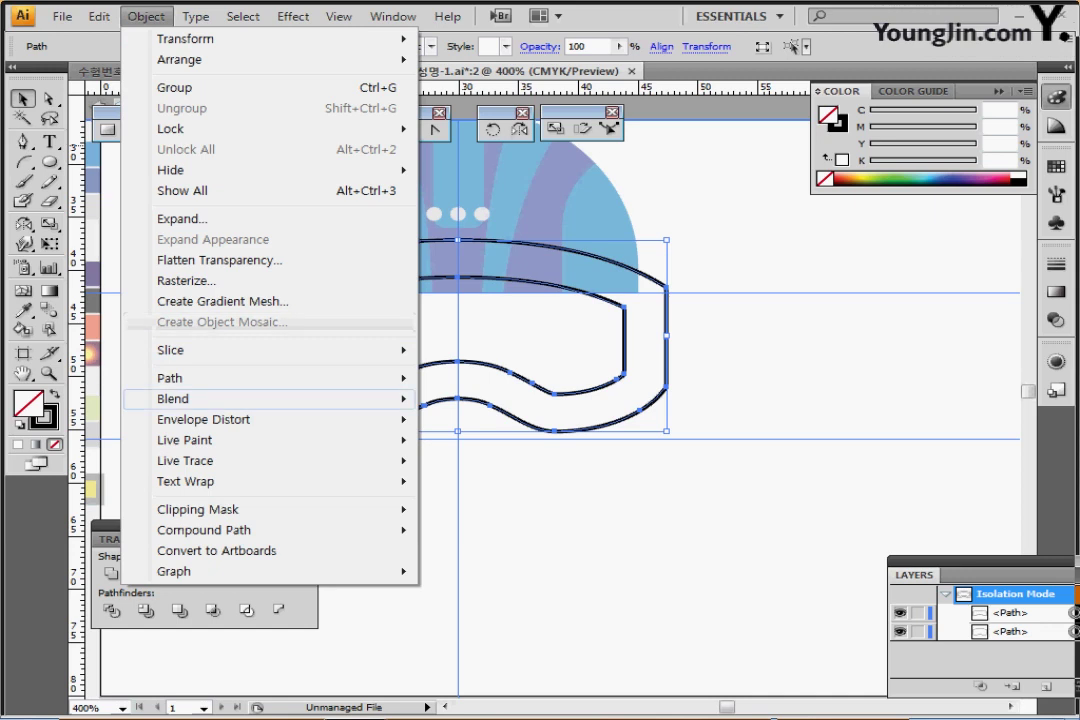
mouse_move(175, 398)
click(466, 398)
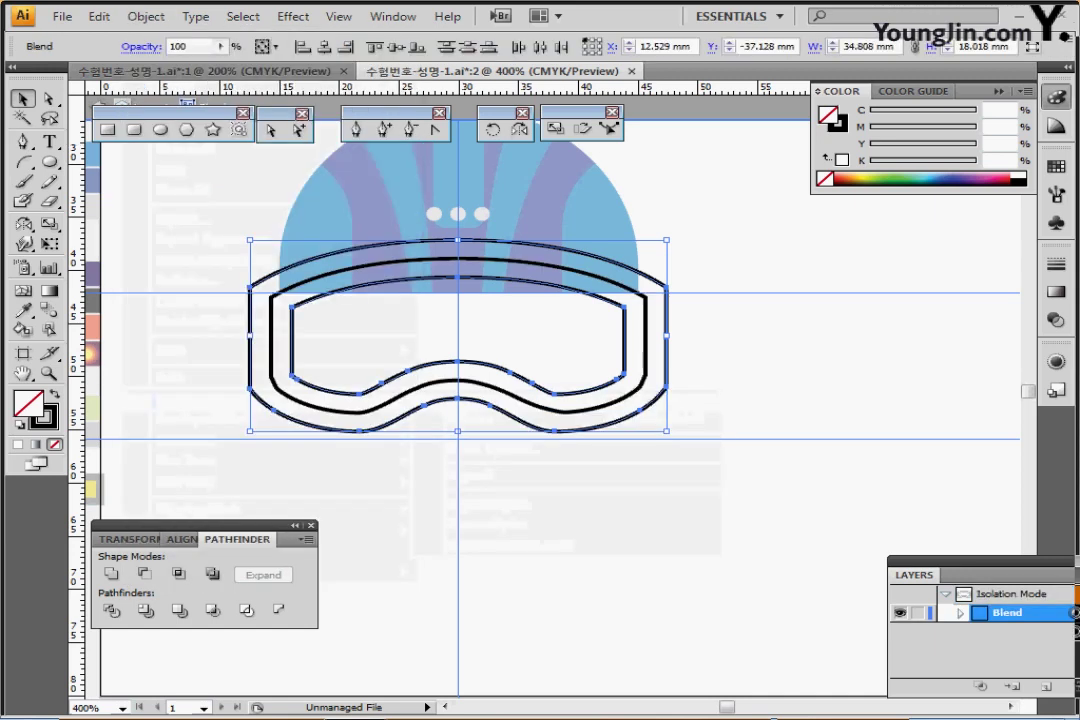
Set the goggle blend's spacing to Specified Steps with 2 steps and preview it before applying.
double_click(48, 310)
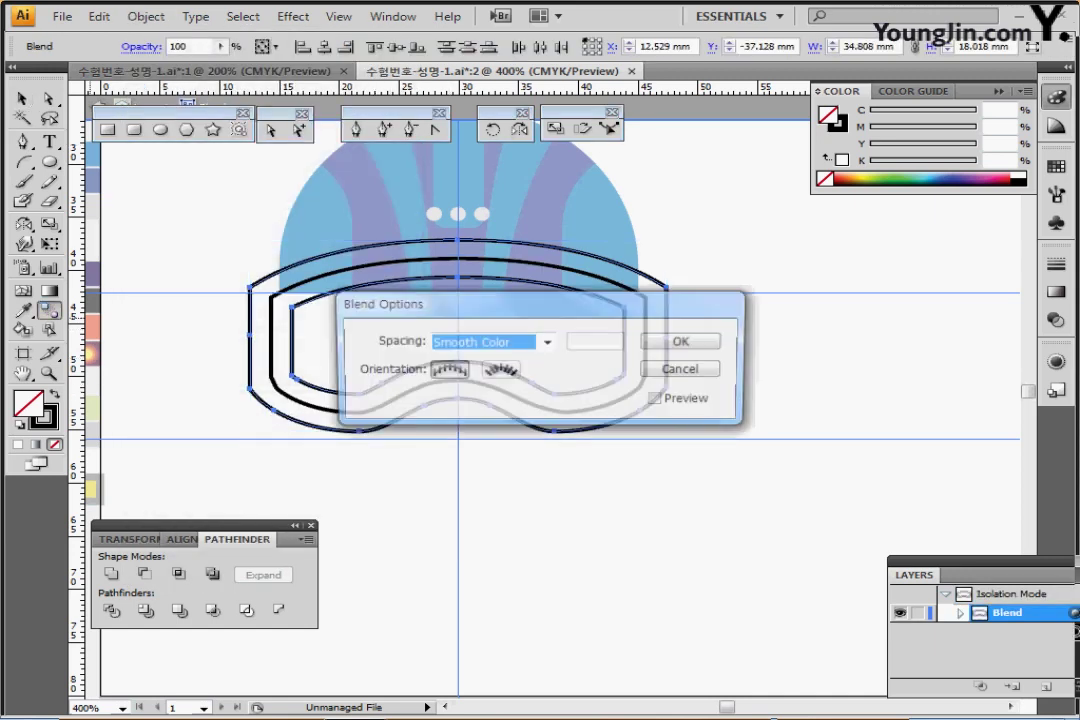
drag(480, 304, 564, 349)
click(632, 388)
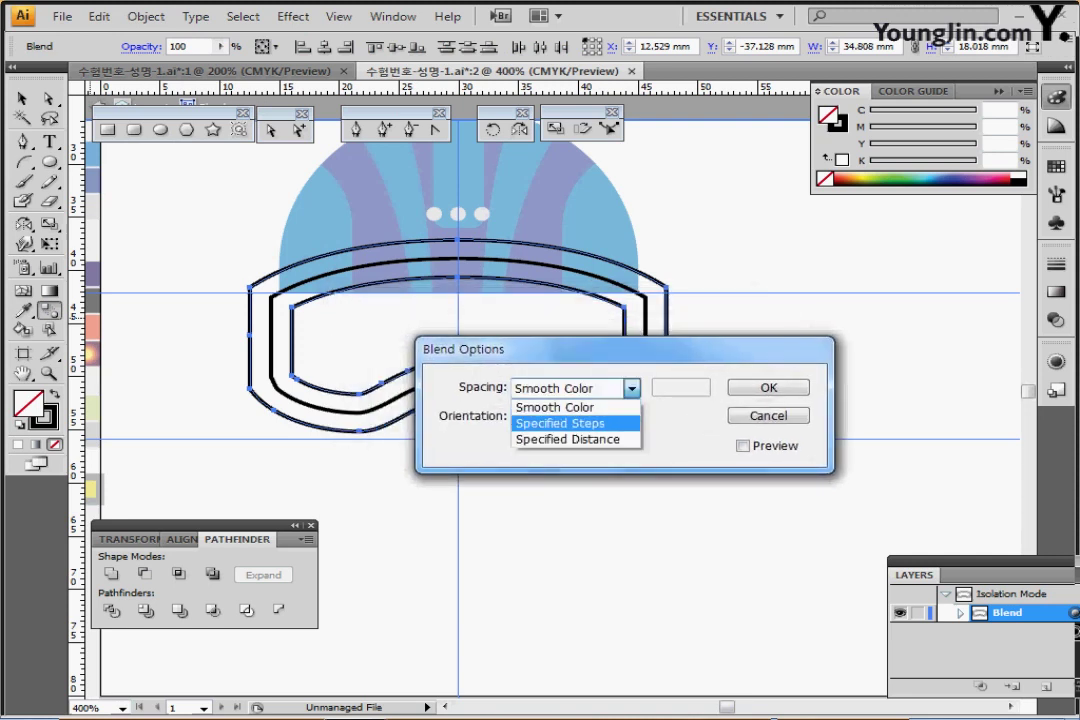
key(Return)
text(2)
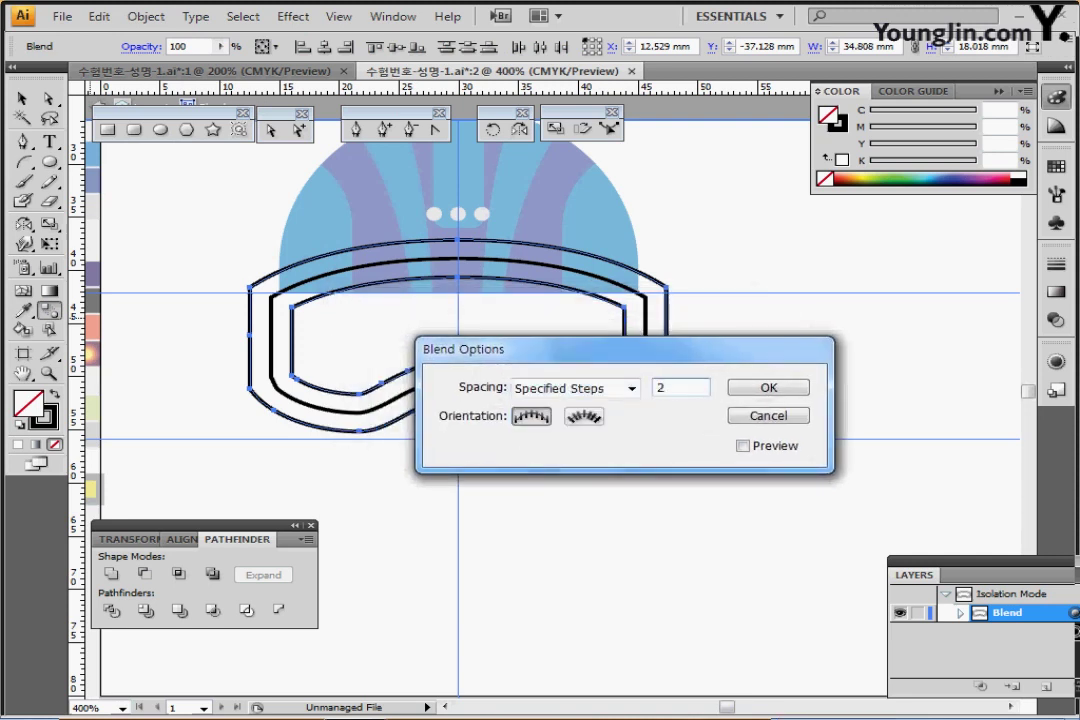
click(743, 446)
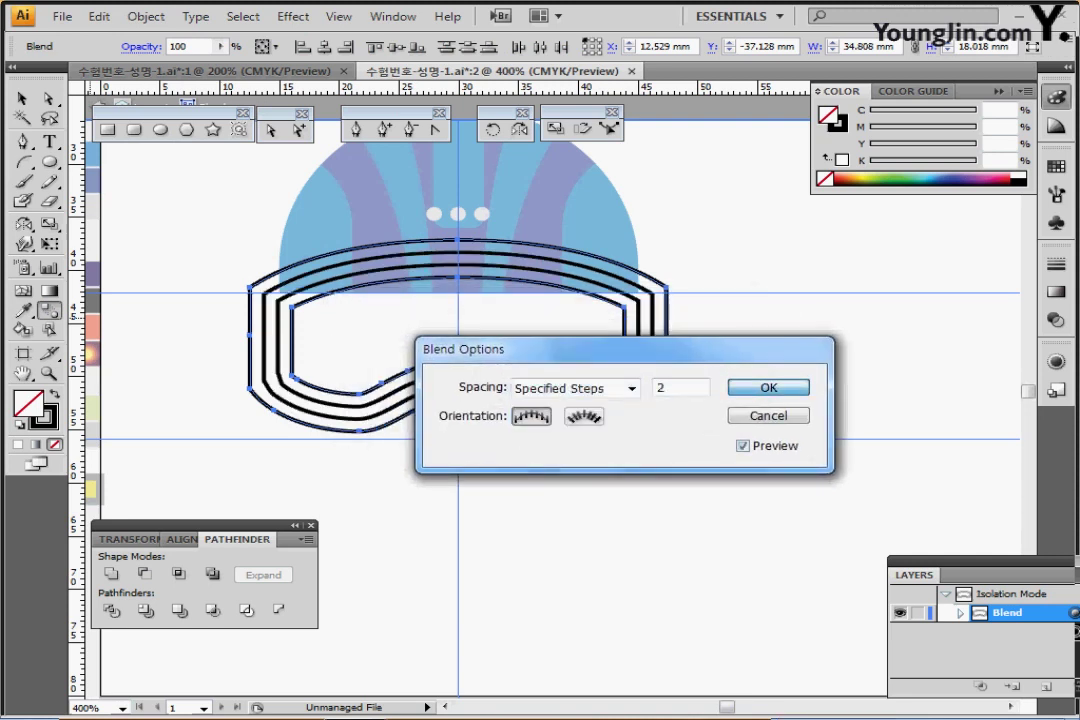
key(Return)
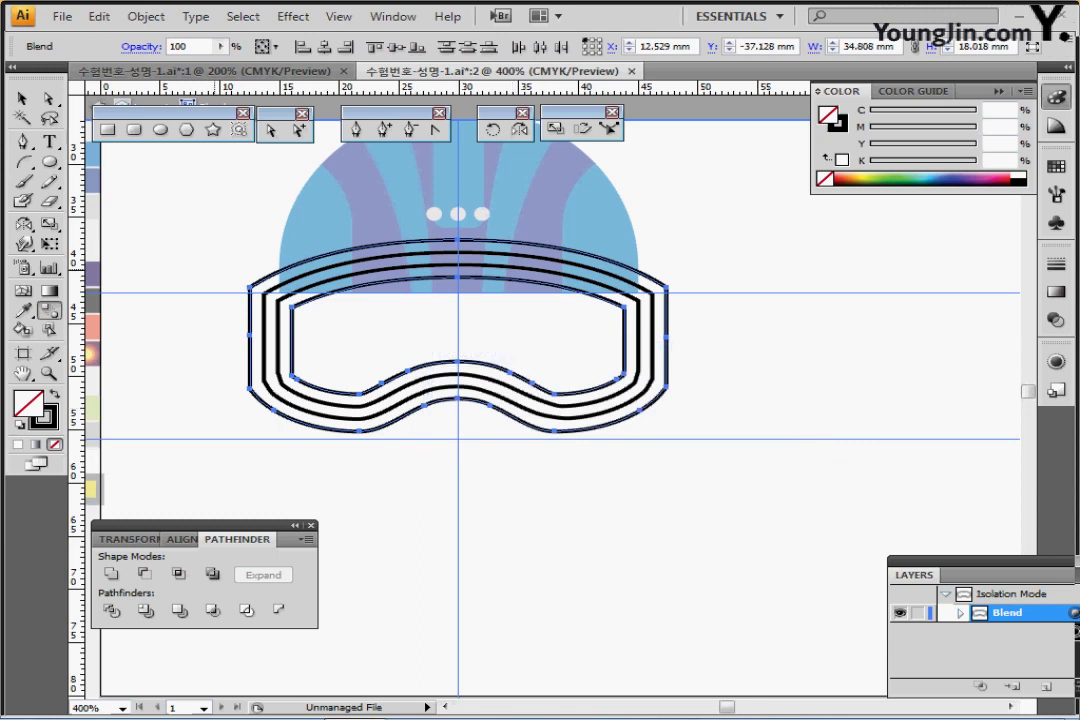
Expand the goggle blend into individual outlines and exit isolation mode back to the full artwork.
click(146, 16)
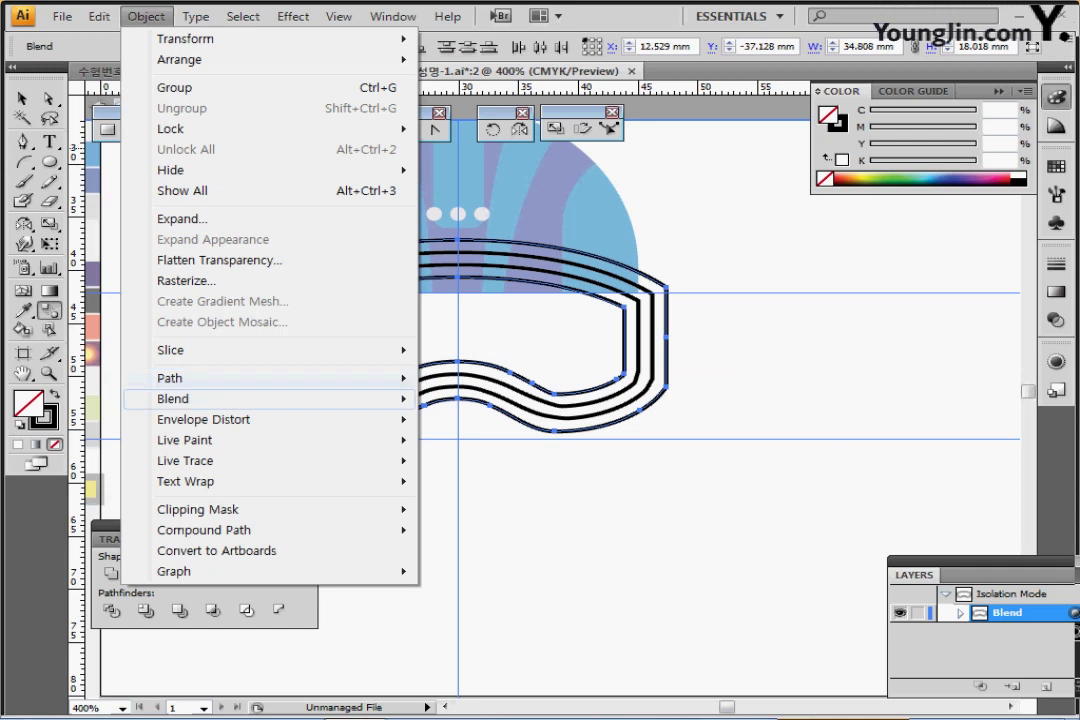
mouse_move(175, 398)
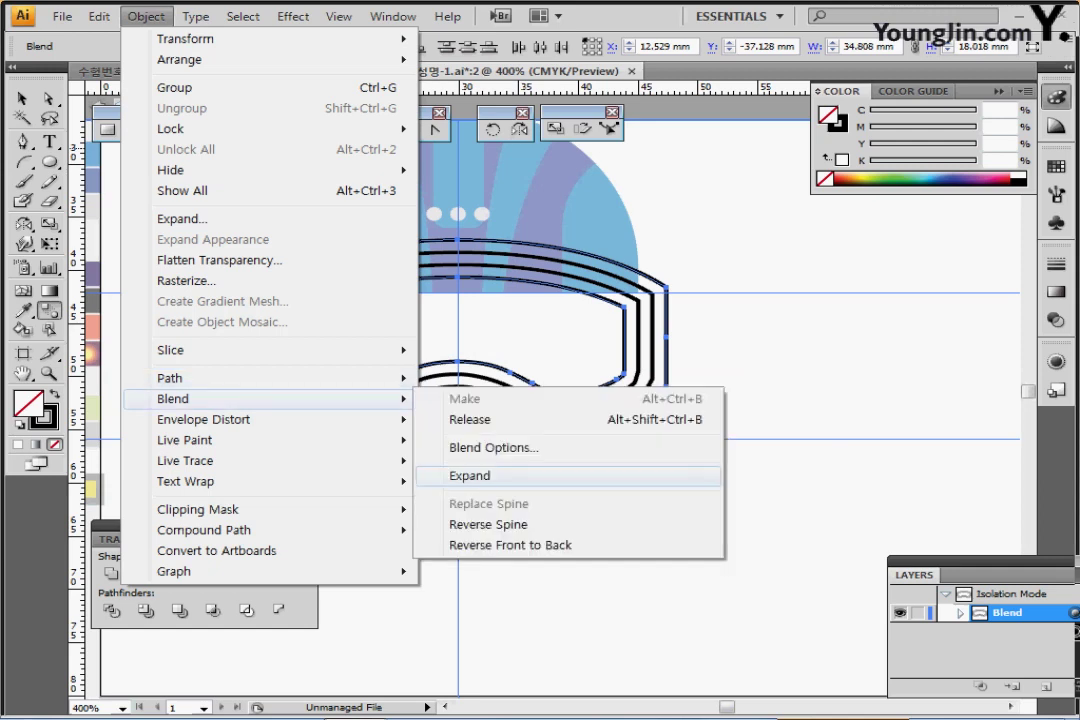
click(470, 476)
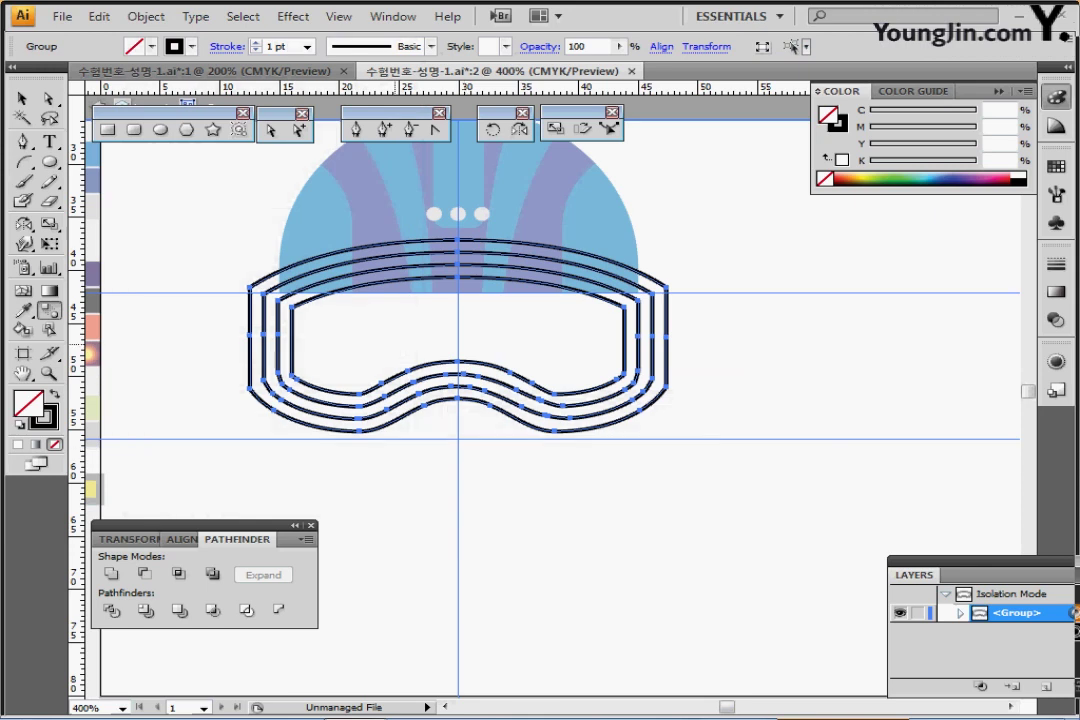
right_click(396, 346)
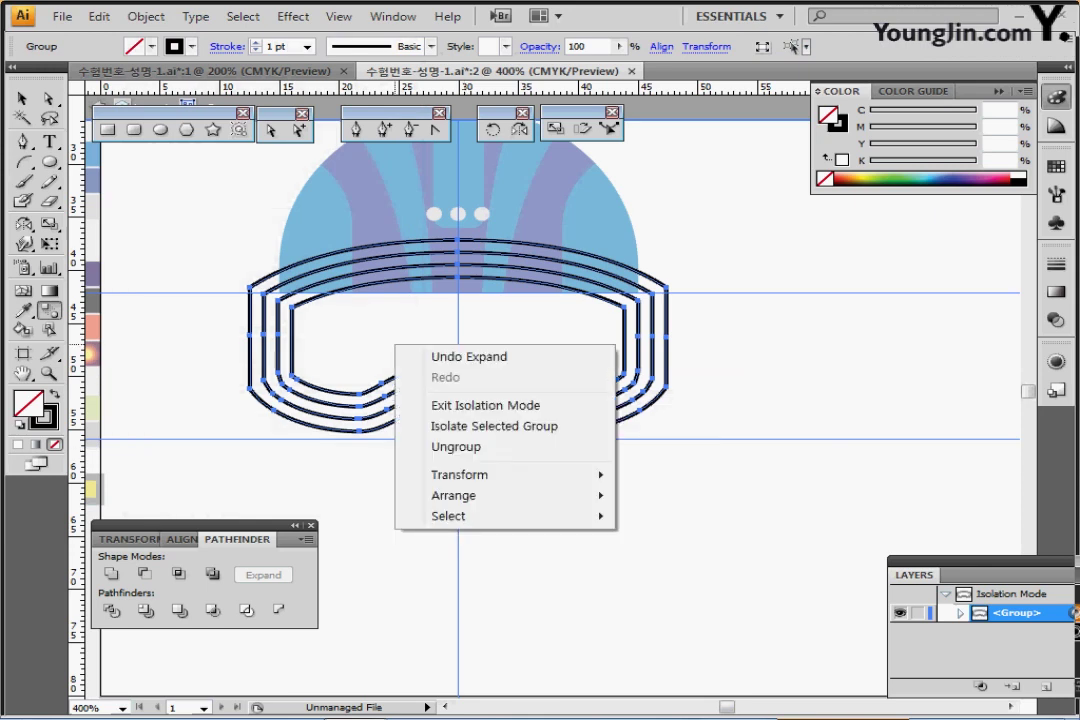
click(485, 406)
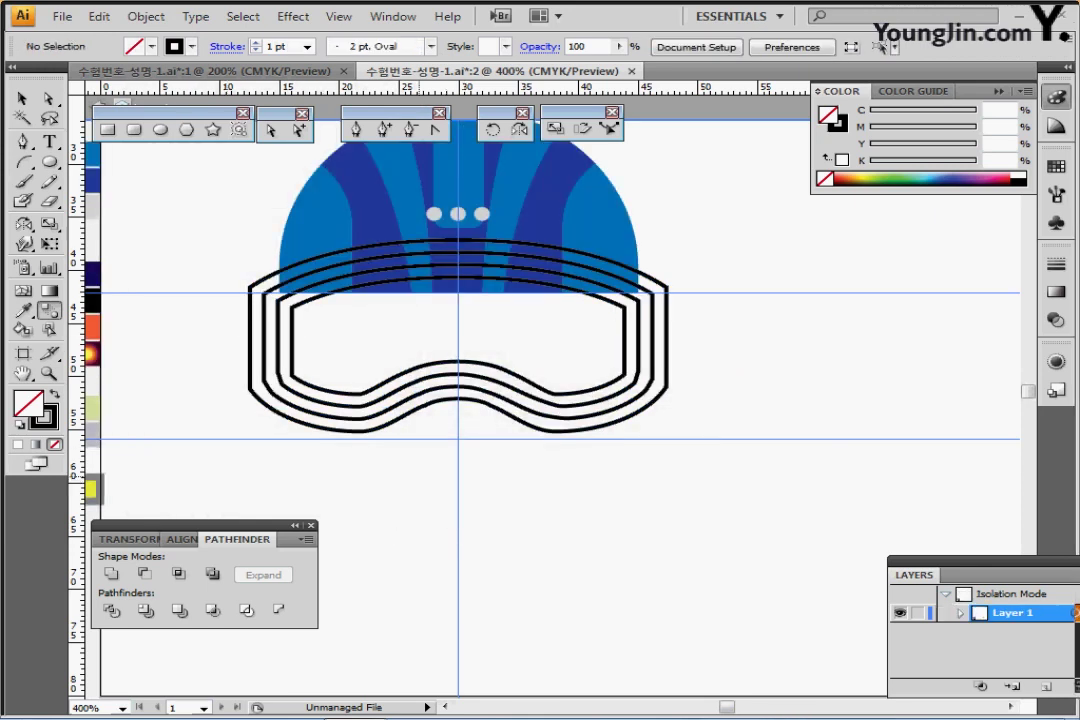
ctrl+click(524, 422)
ctrl+click(524, 472)
ctrl+click(524, 422)
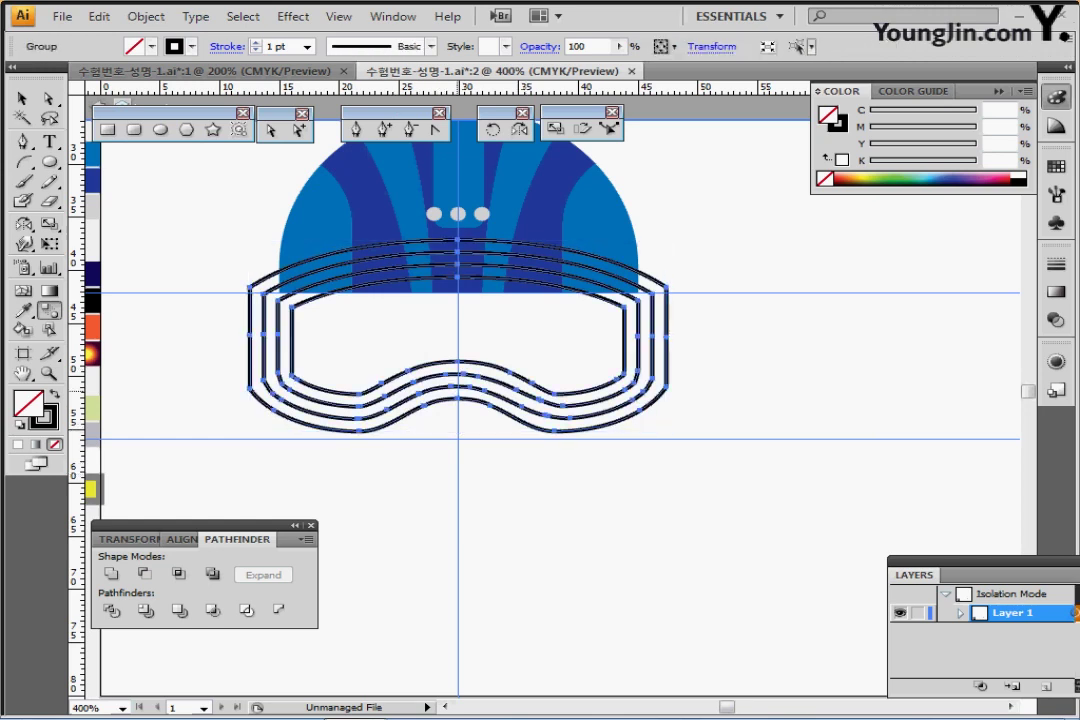
ctrl+double_click(204, 329)
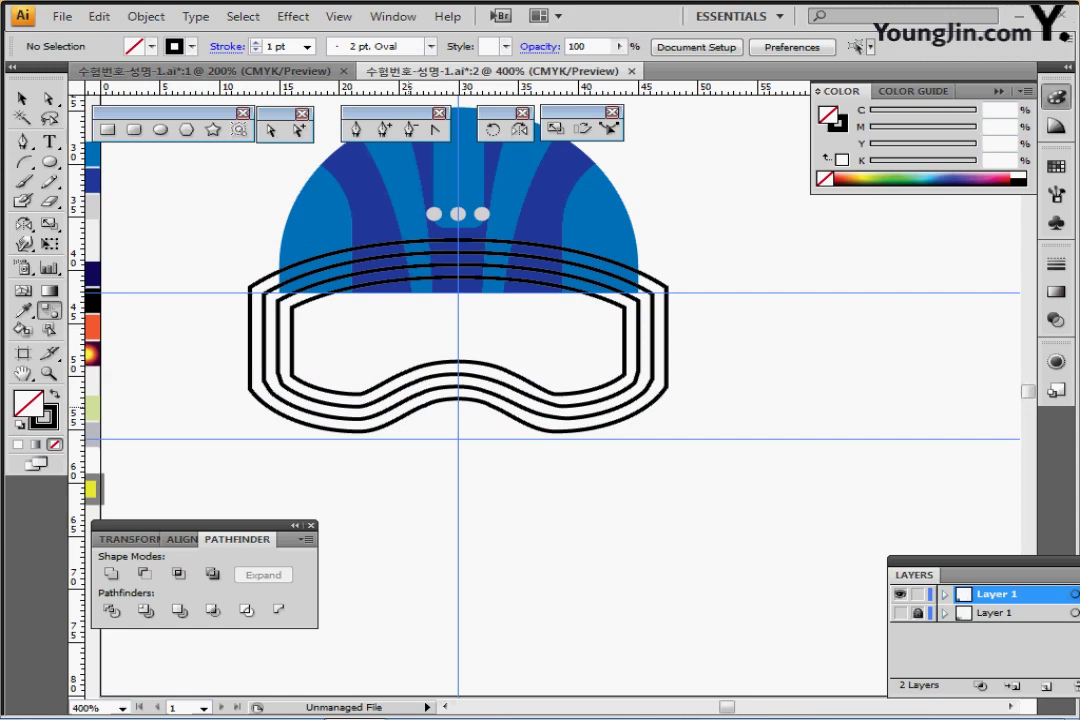
Ungroup the expanded goggle outlines into four separate paths and clear the selection.
key(ctrl+a)
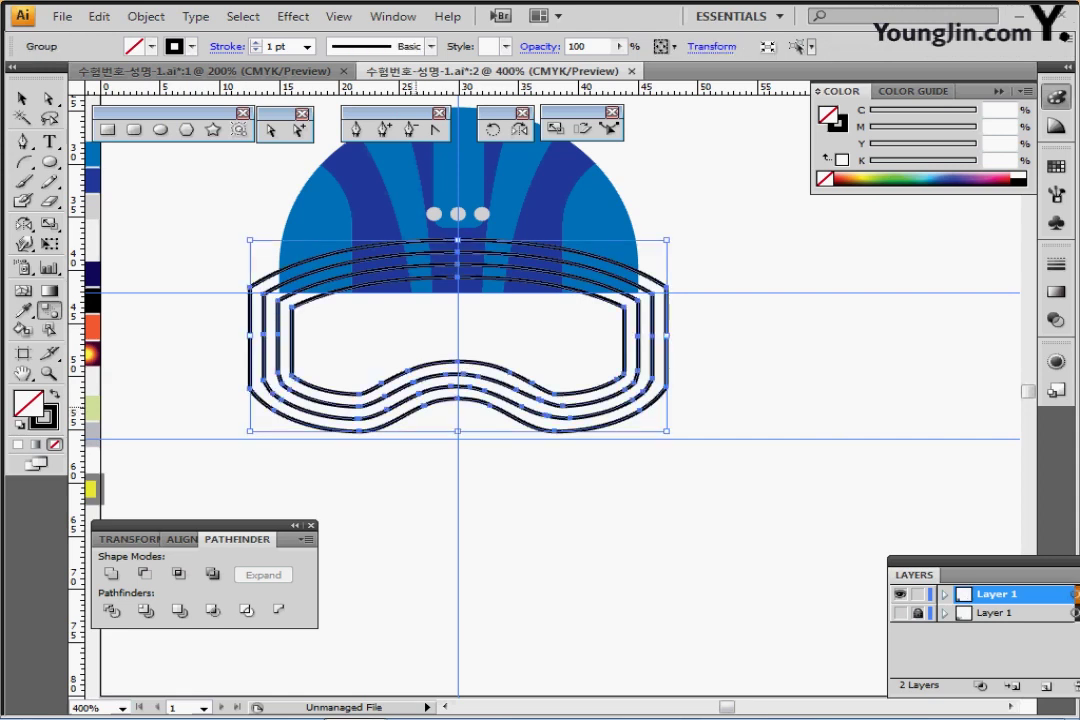
key(ctrl+shift+b)
right_click(428, 392)
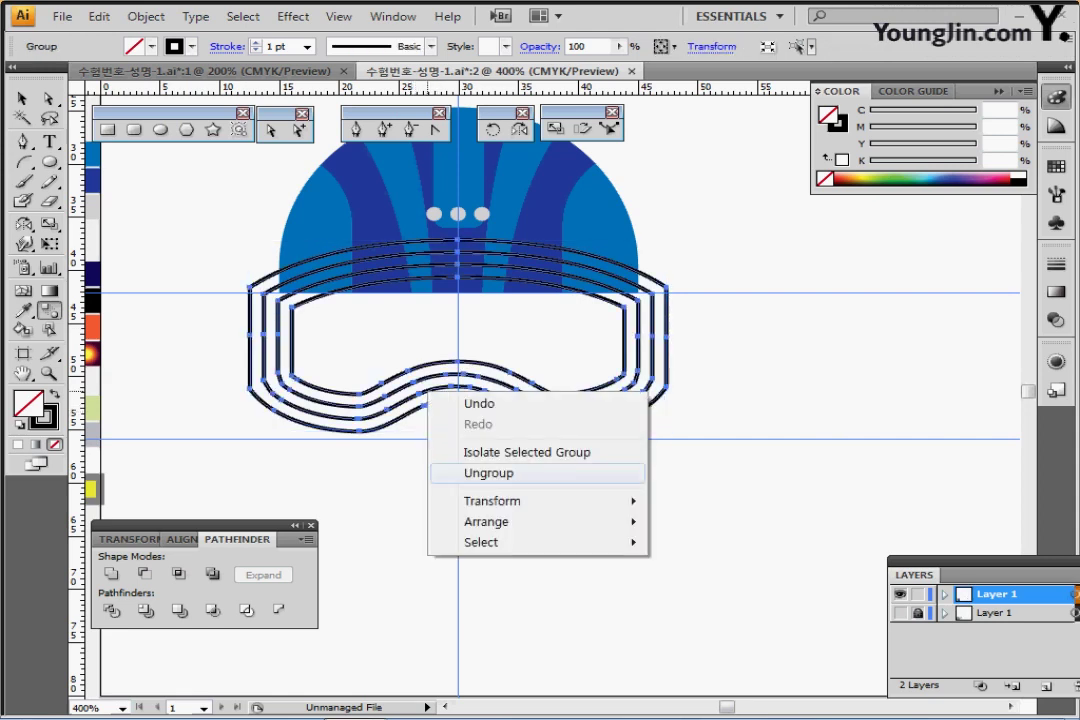
click(489, 473)
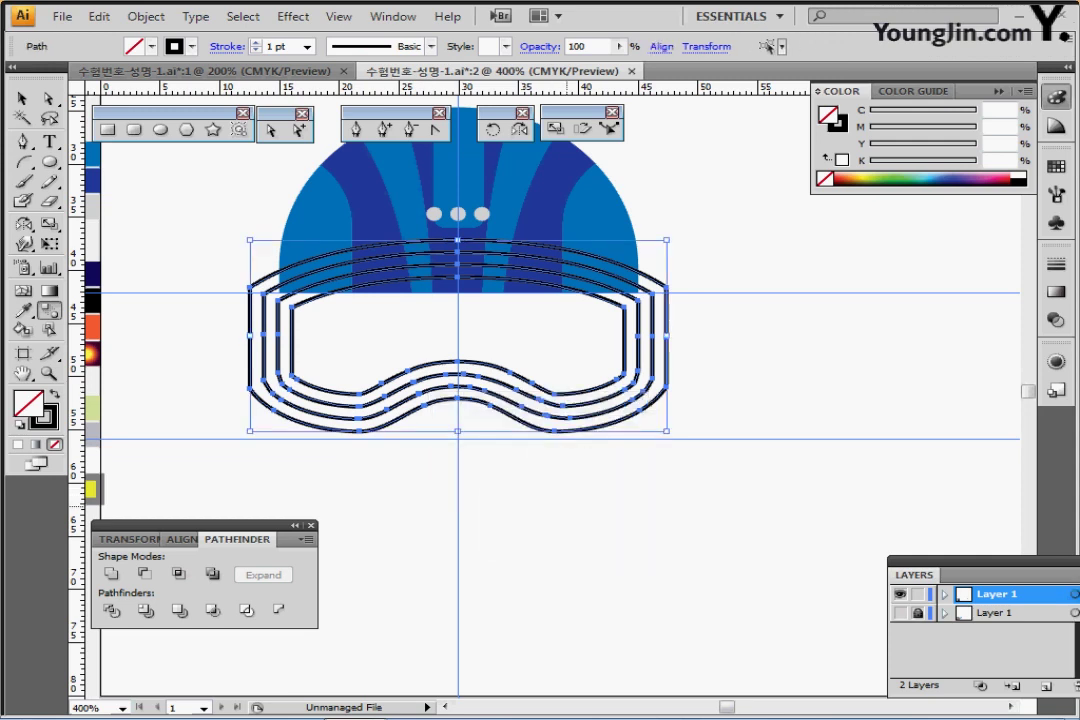
ctrl+click(567, 507)
Fill the outermost goggle outline with the dark navy swatch (C100 M100 Y0 K50) and the second outline with black (K100).
drag(325, 458, 403, 466)
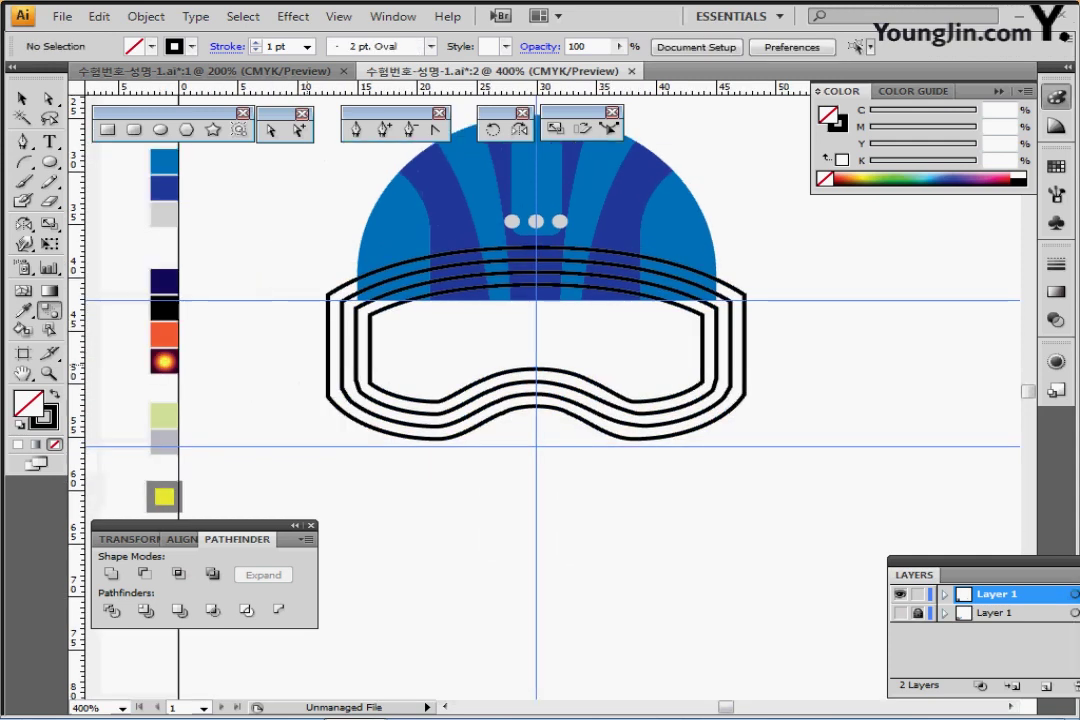
click(329, 399)
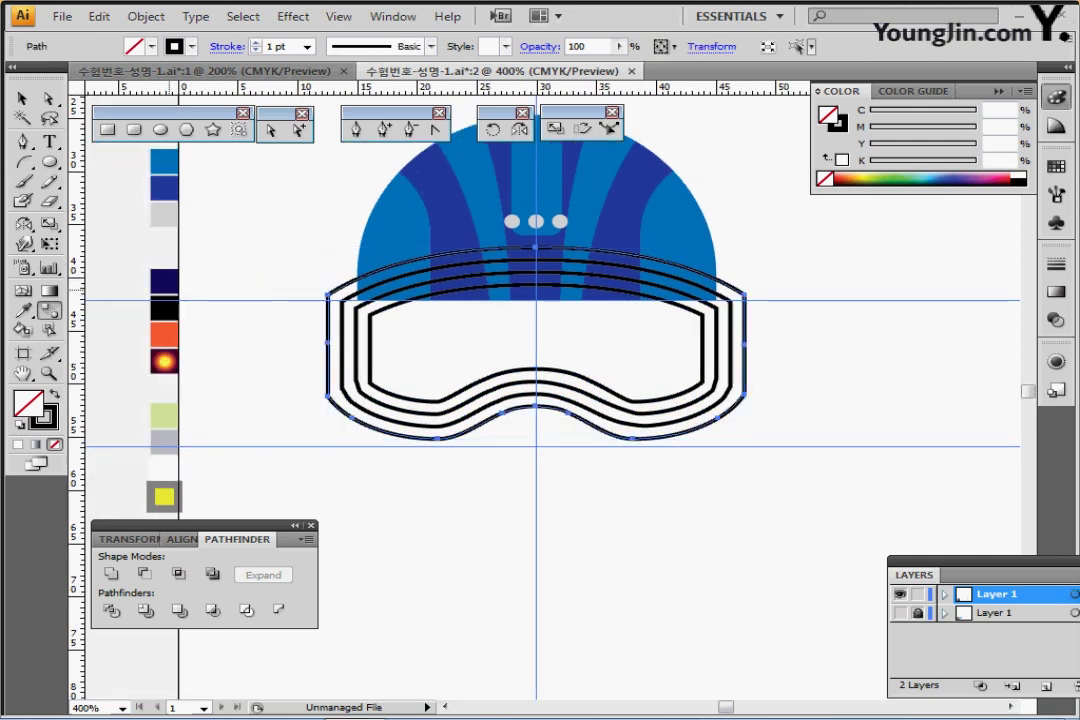
key(i)
click(164, 283)
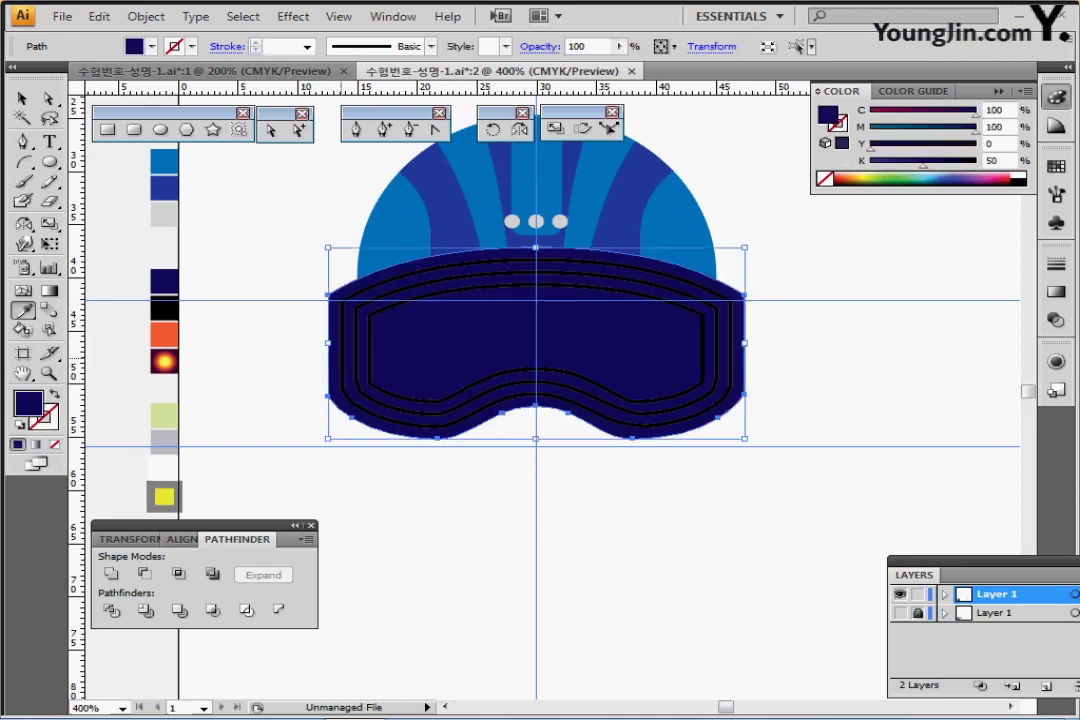
ctrl+click(341, 352)
click(164, 308)
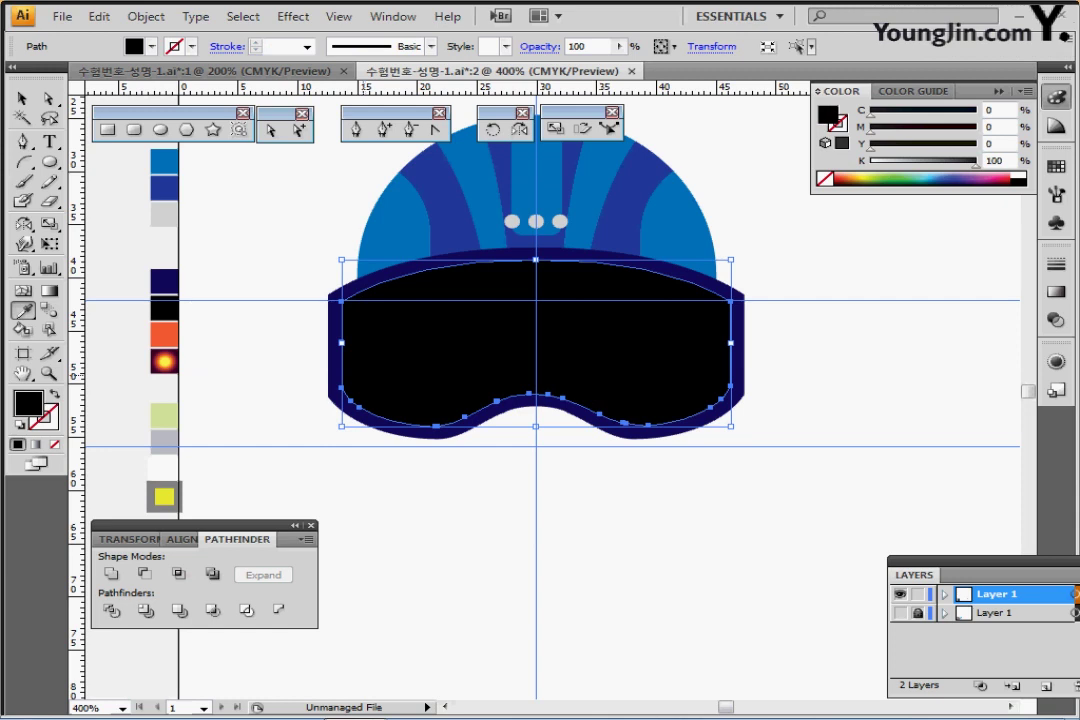
In outline view, give the third goggle outline the orange swatch fill and the innermost one the radial gradient swatch, and return to preview.
key(ctrl+y)
ctrl+click(357, 382)
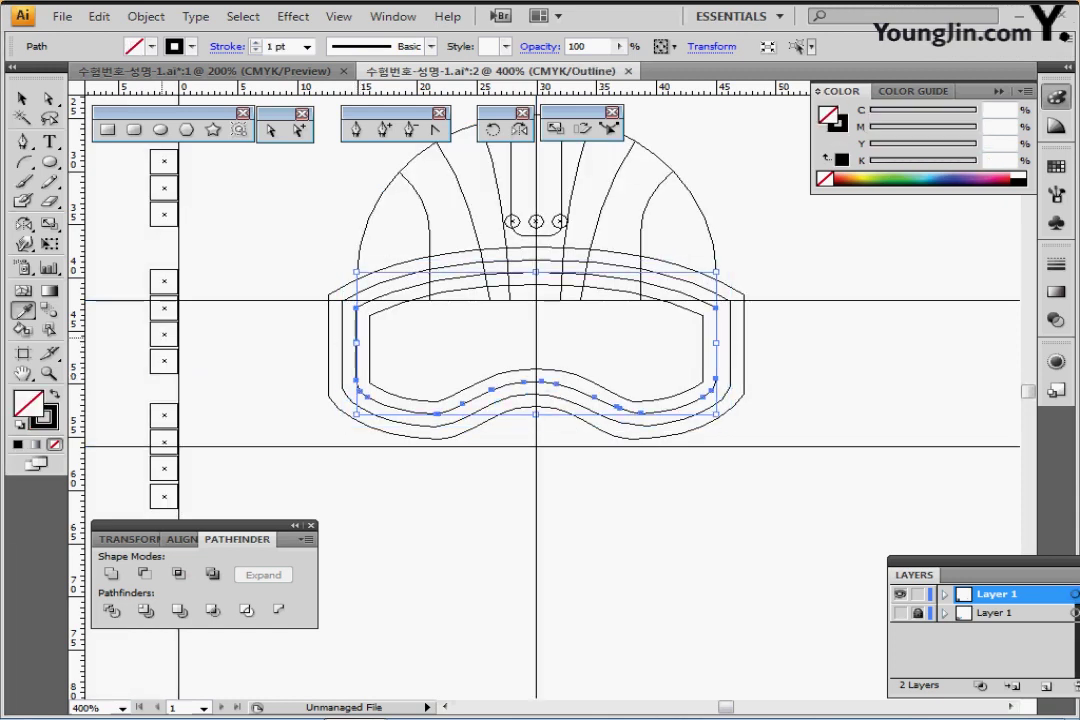
click(164, 335)
ctrl+click(403, 396)
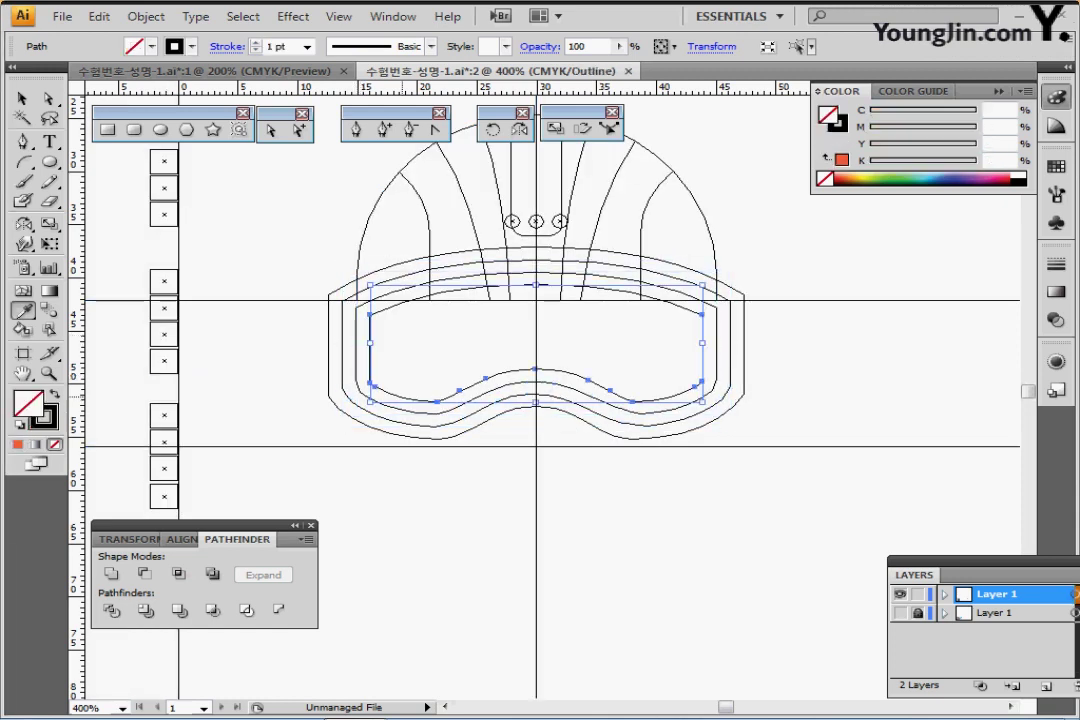
click(164, 362)
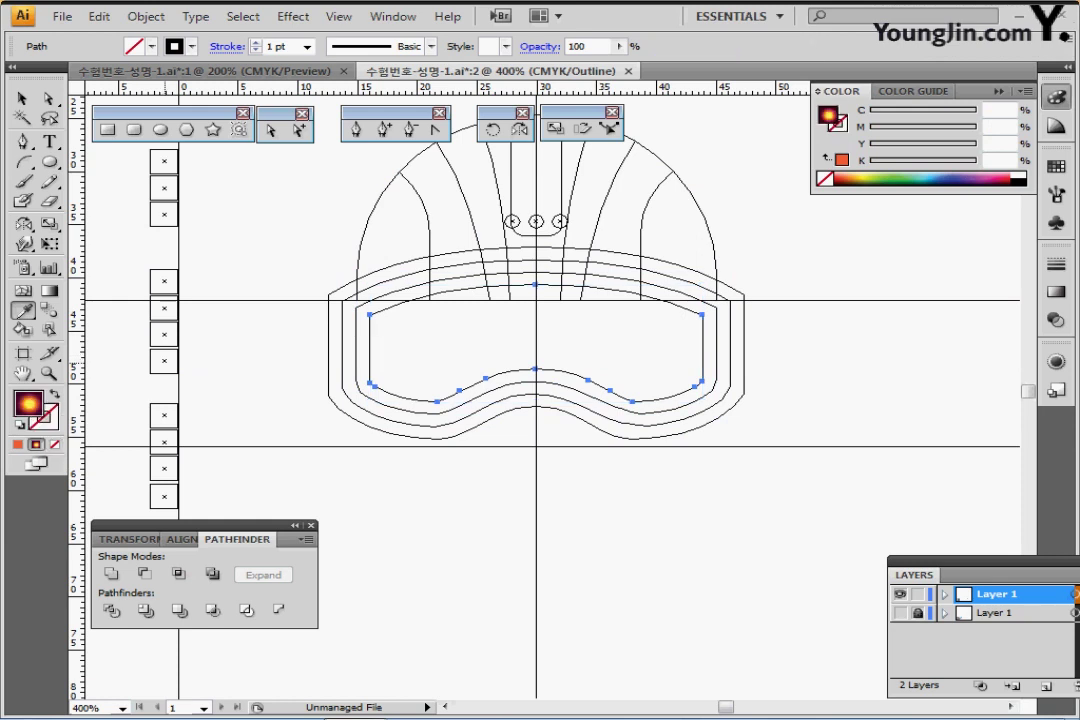
key(ctrl+y)
drag(577, 451, 497, 462)
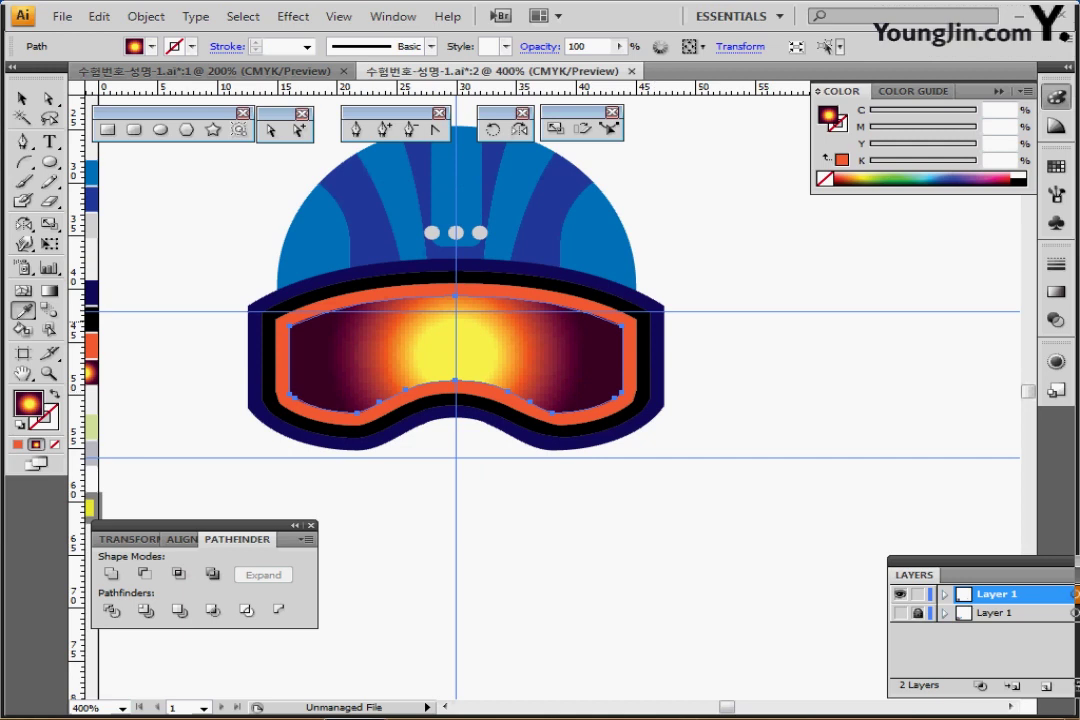
Reposition the goggle lens's radial gradient so its yellow centre sits at the upper middle edge and fades downward to dark purple.
click(1056, 291)
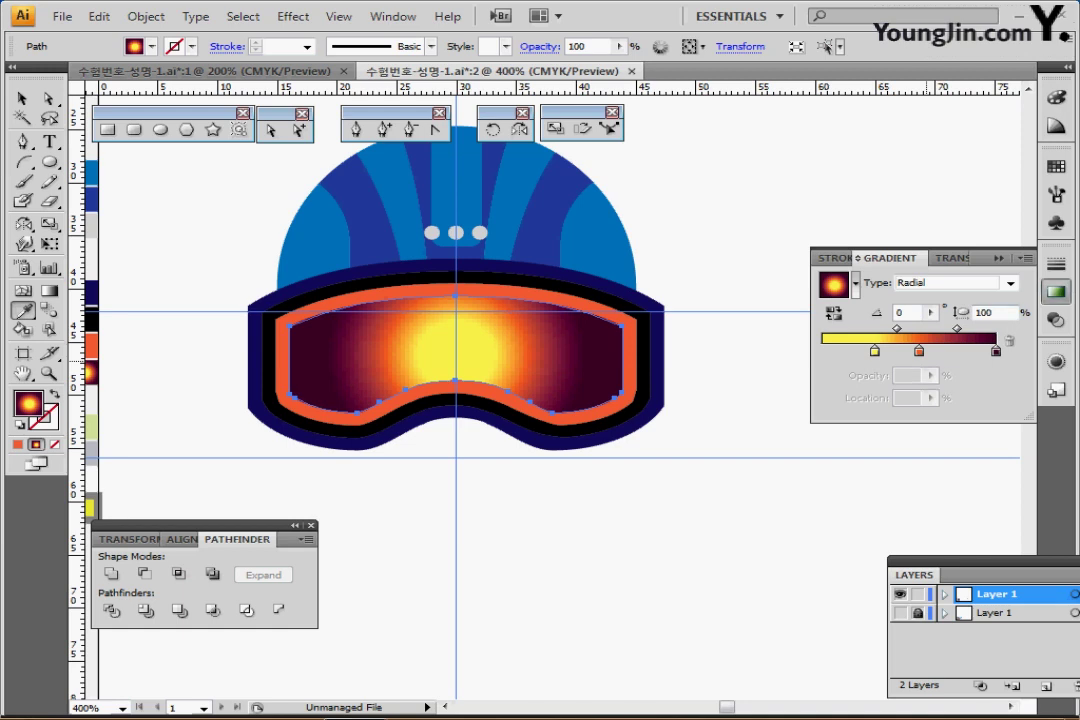
click(1055, 292)
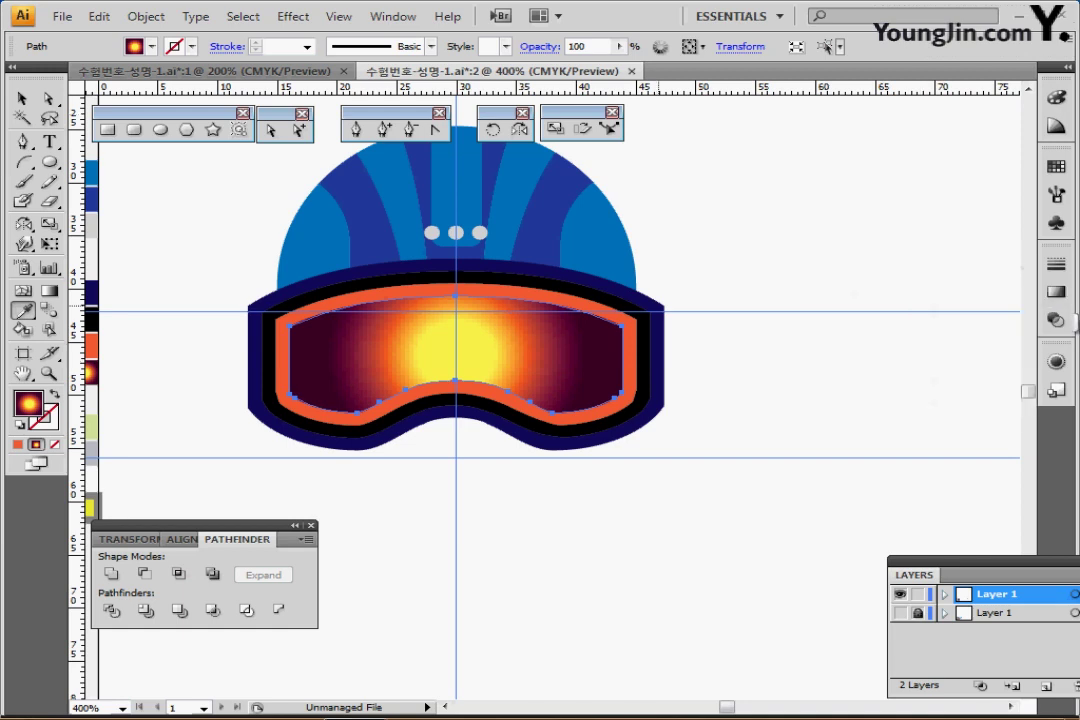
click(50, 291)
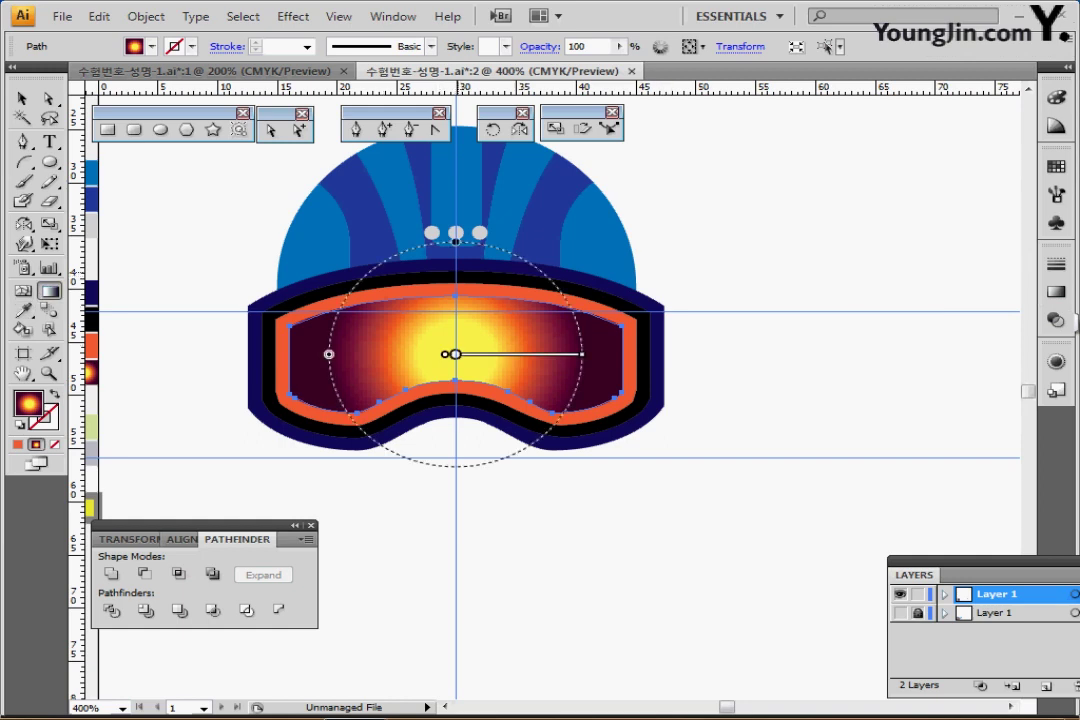
drag(456, 270, 457, 396)
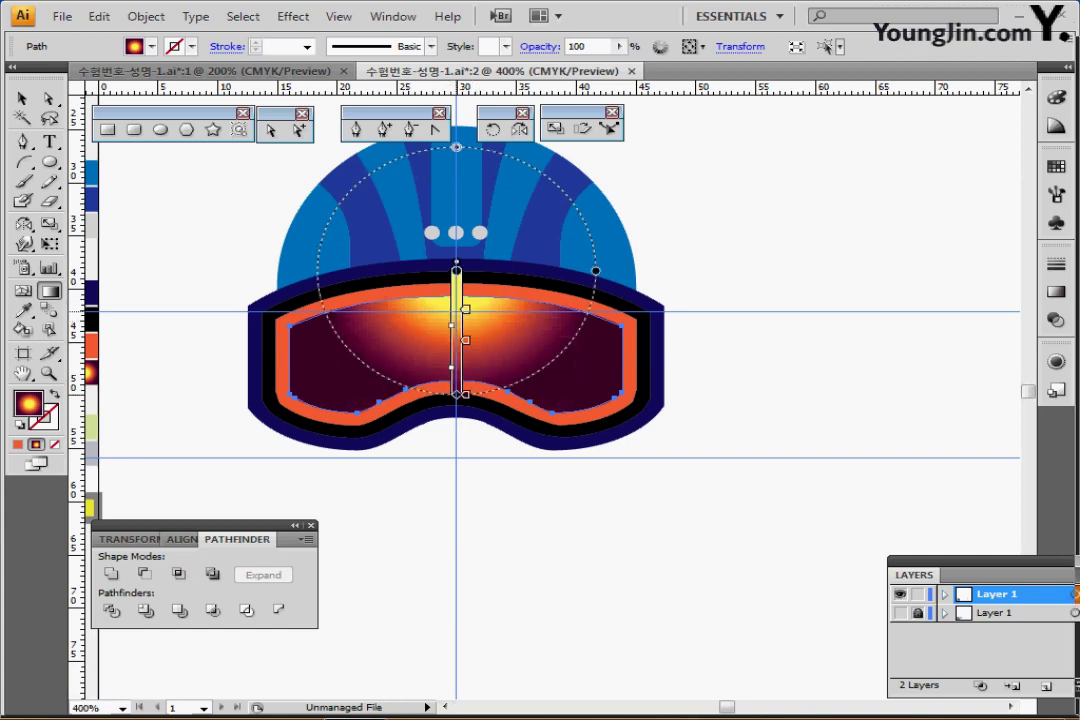
drag(456, 270, 456, 285)
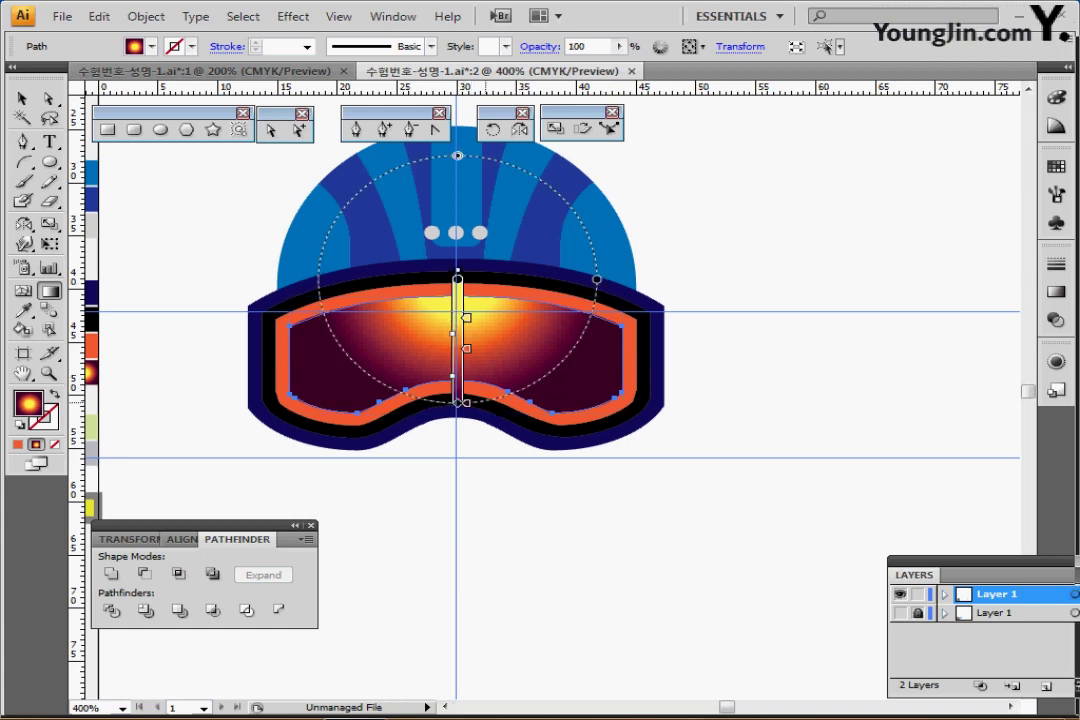
scroll(470, 420, up, 1)
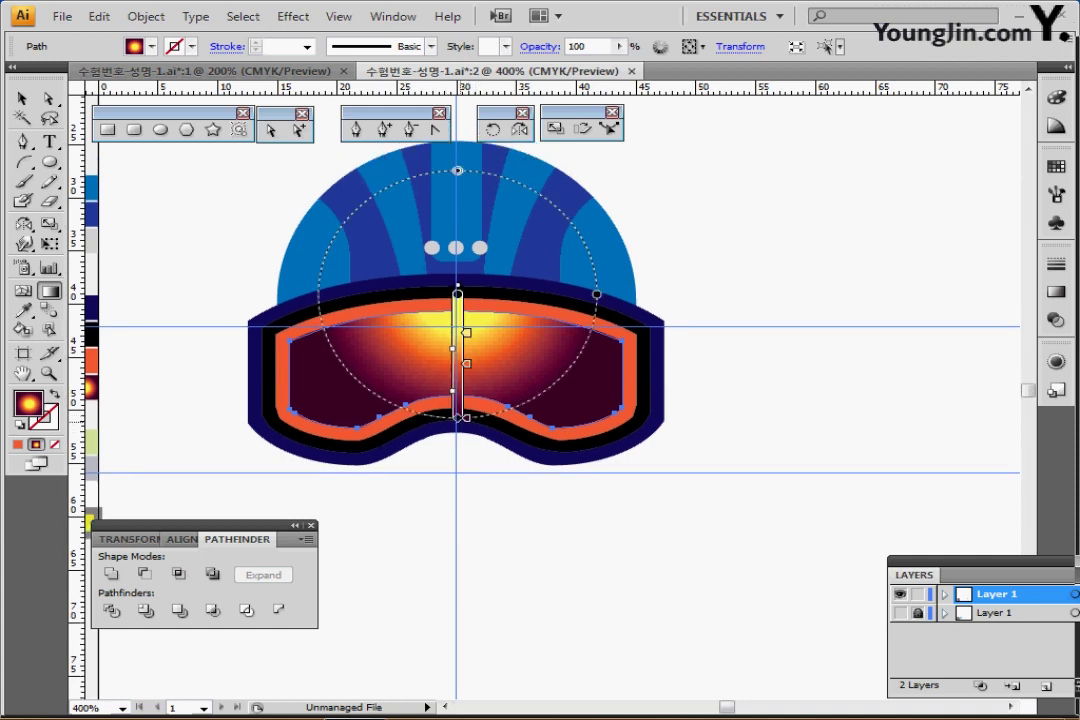
mouse_move(458, 418)
mouse_down()
mouse_move(458, 442)
mouse_move(457, 418)
mouse_up()
drag(457, 355, 454, 336)
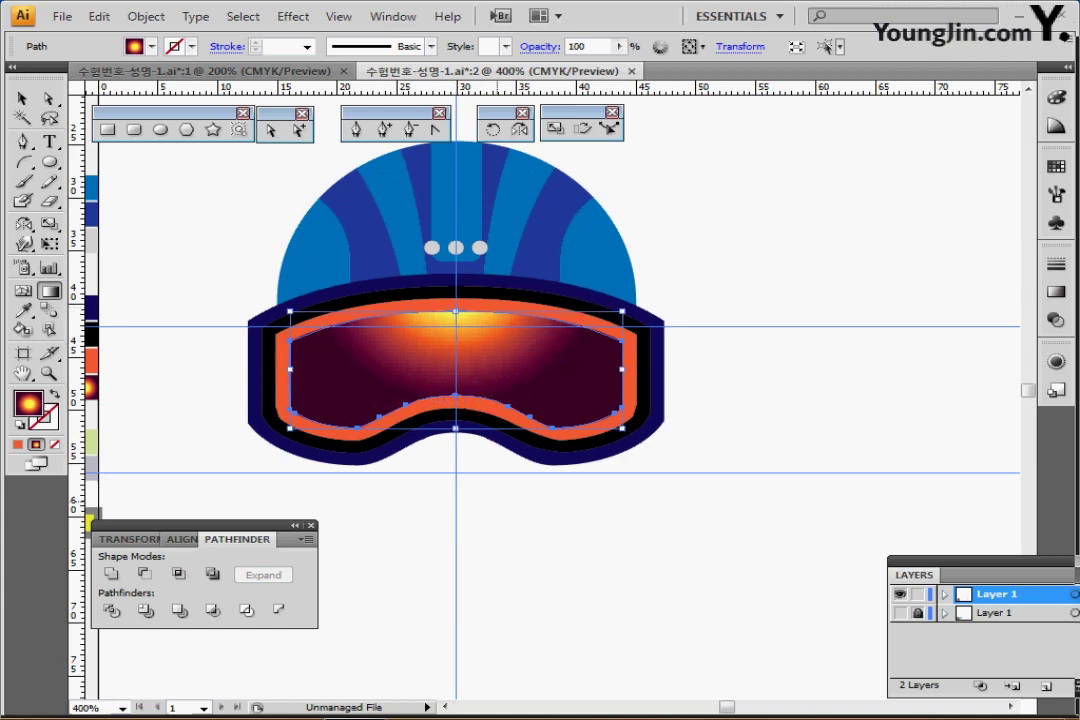
ctrl+click(574, 505)
Activate the Pen tool and pick up the light green swatch as fill colour with nothing selected.
scroll(574, 505, down, 2)
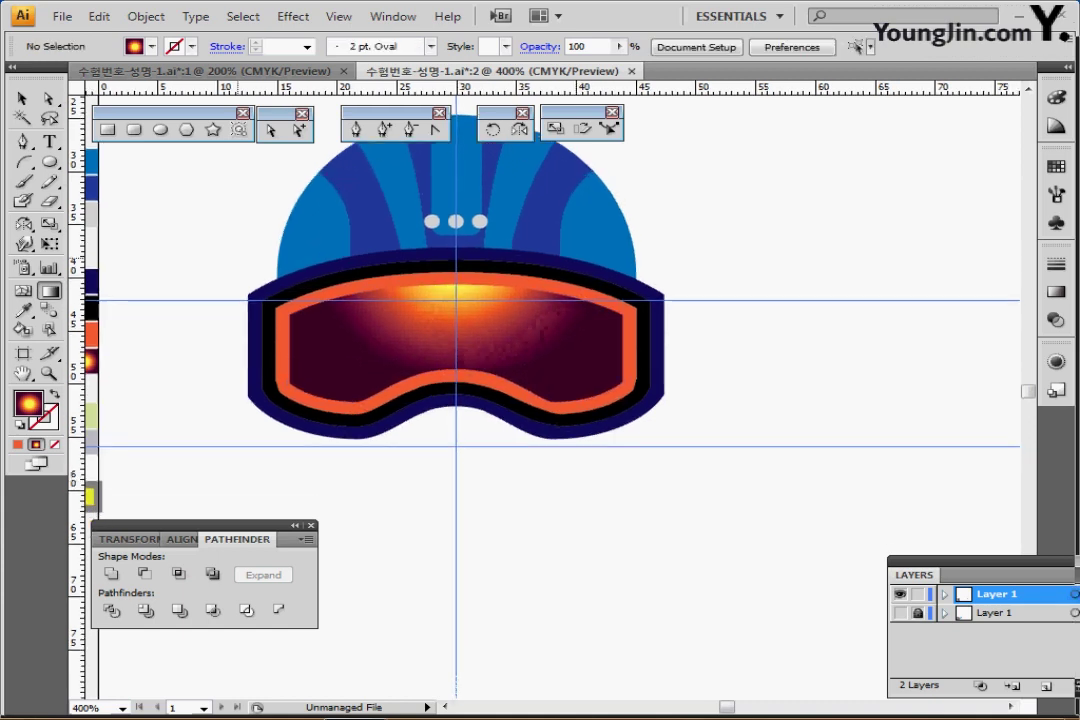
click(23, 142)
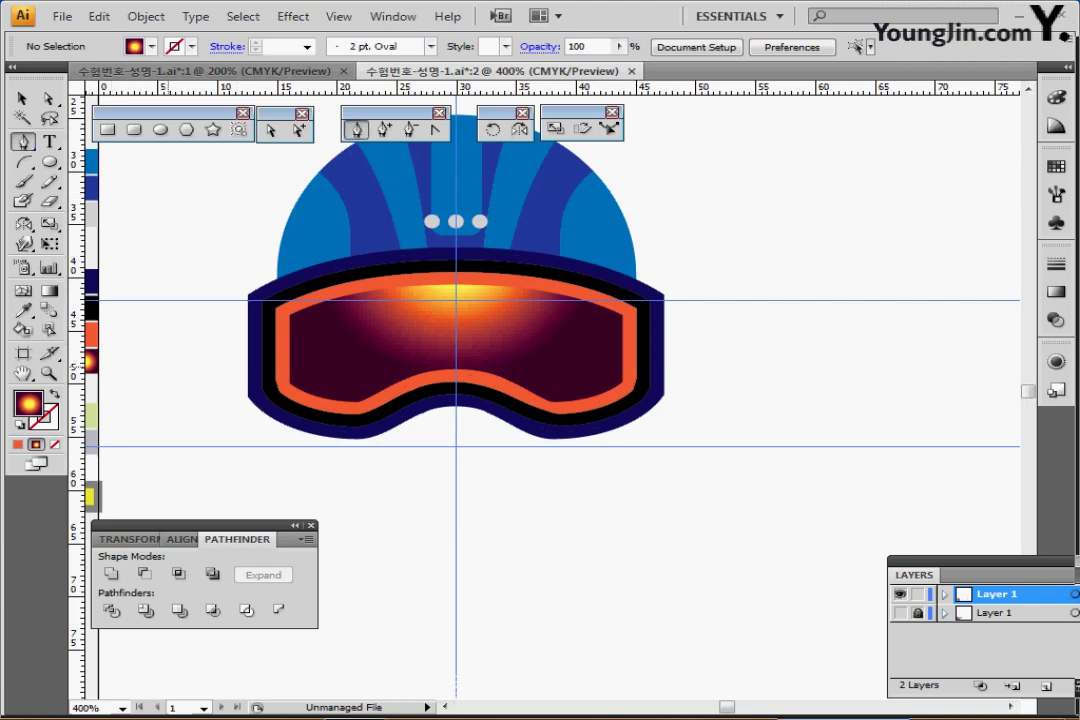
drag(163, 423, 211, 406)
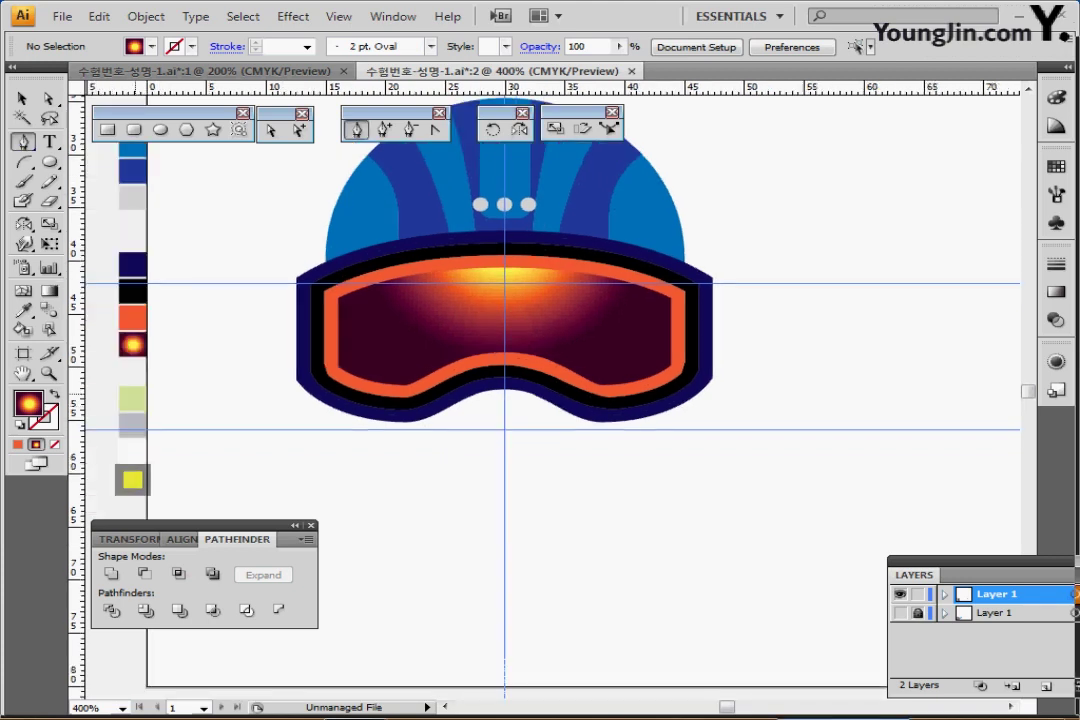
ctrl+click(134, 396)
ctrl+click(208, 386)
drag(208, 386, 187, 414)
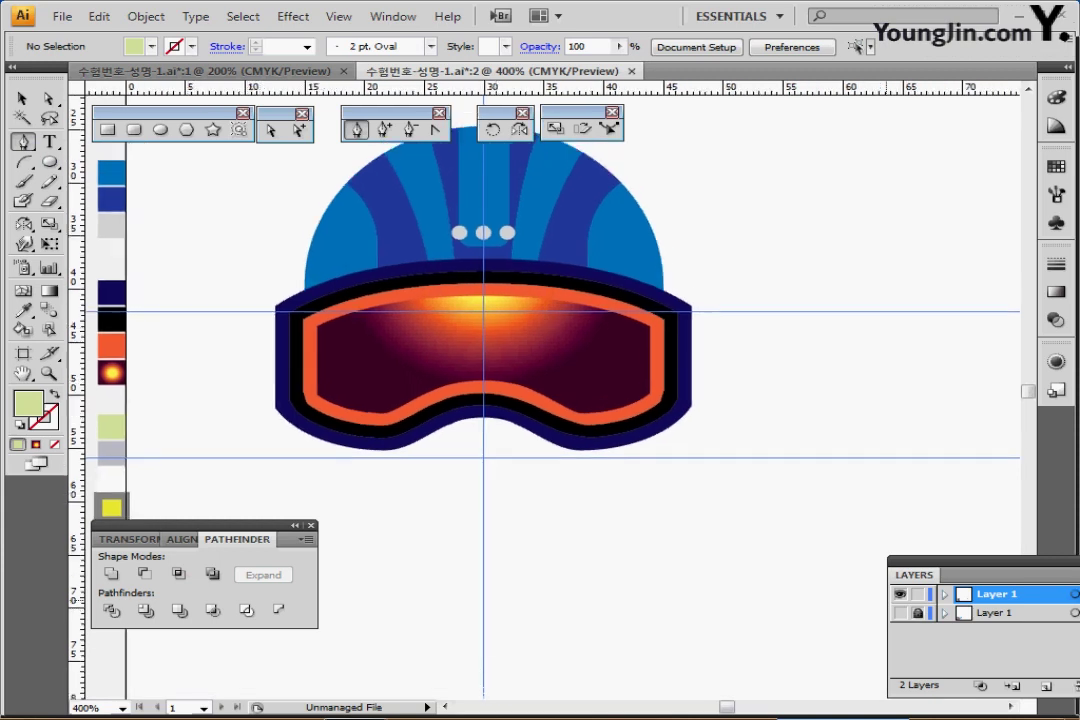
Show the locked reference layer together with the drawing layer, both in outline view.
click(900, 594)
click(900, 613)
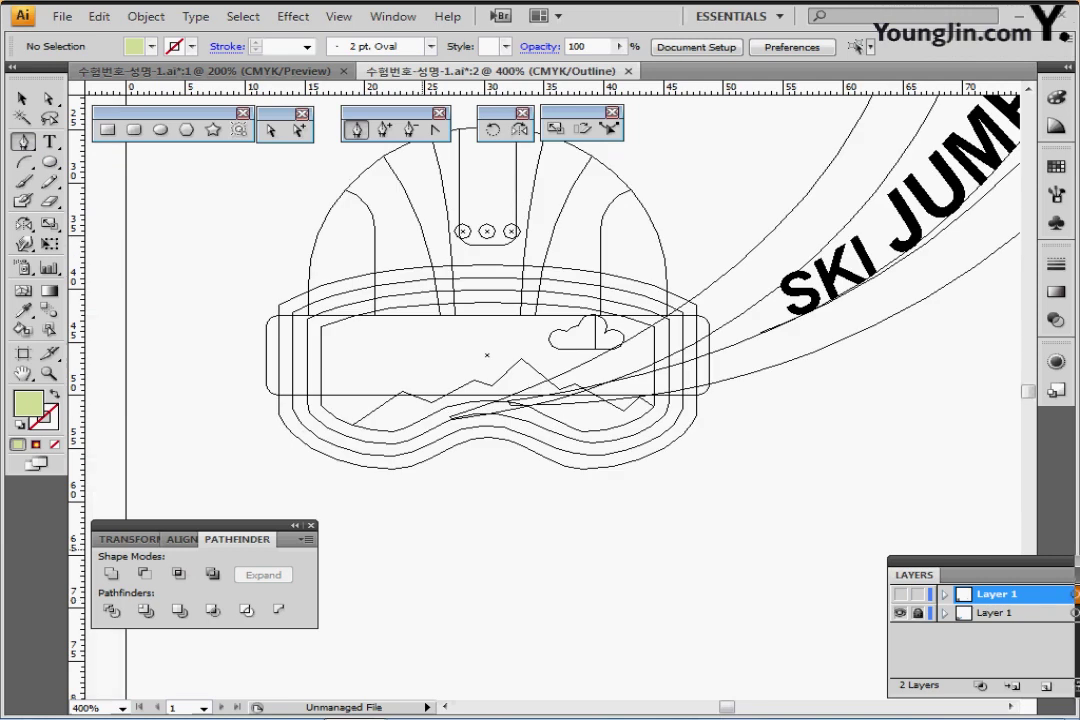
drag(553, 430, 500, 458)
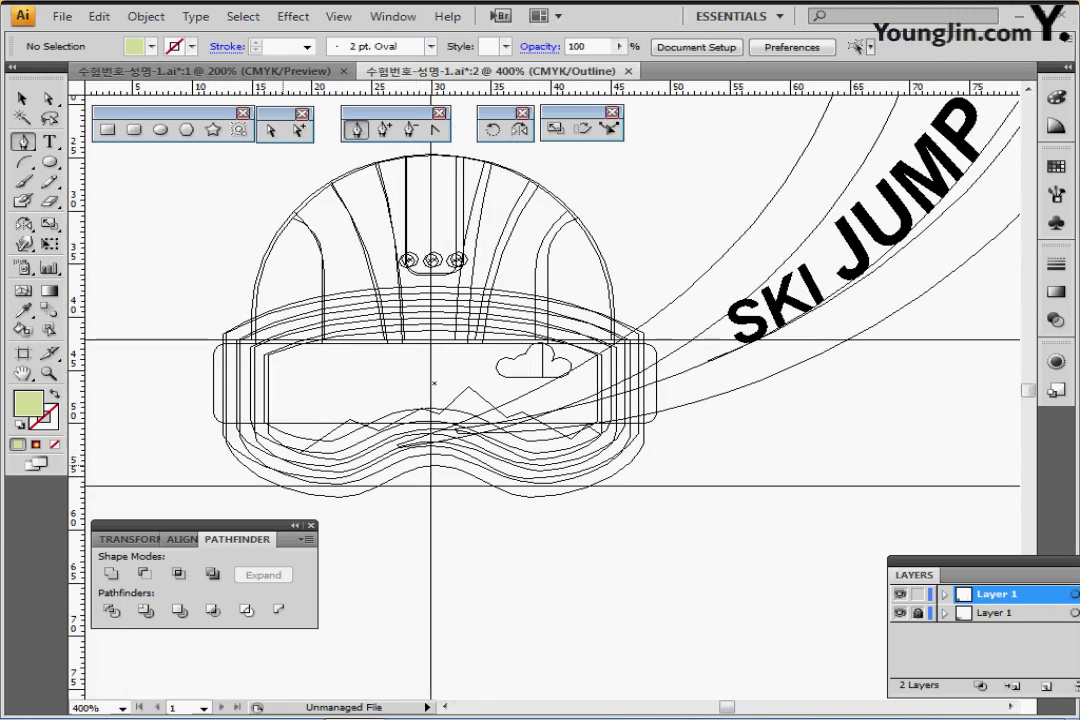
Trace the reference mountain ridge with straight Pen tool segments, running from the lower left of the goggles to the lens's right edge.
click(288, 462)
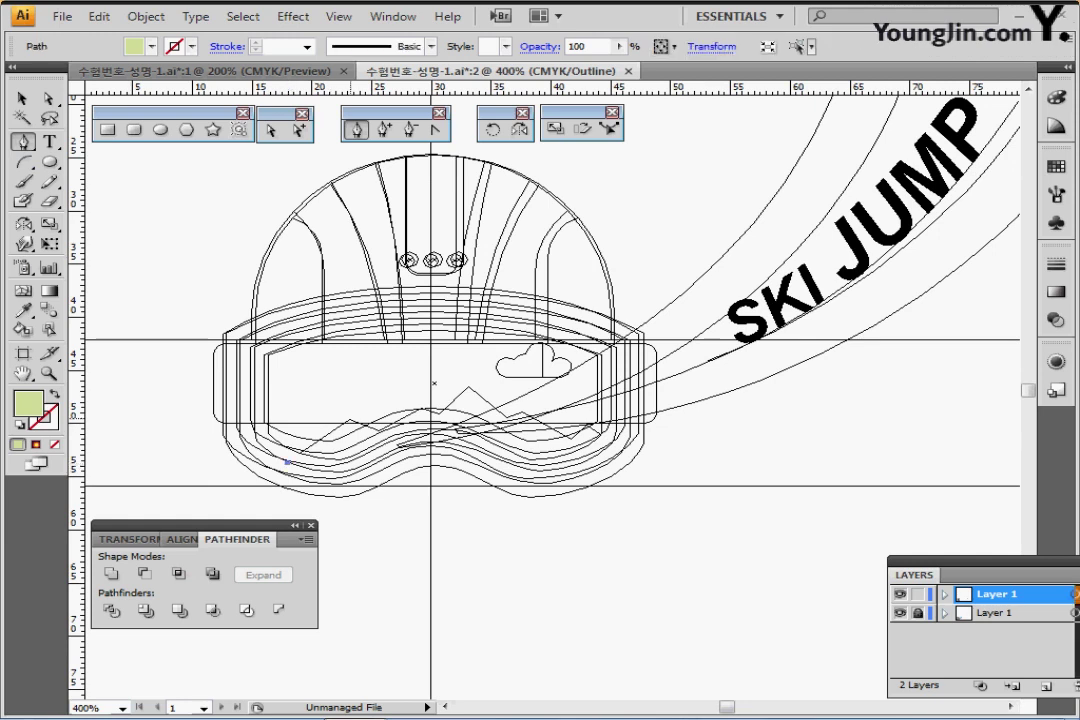
click(349, 418)
click(375, 429)
click(421, 408)
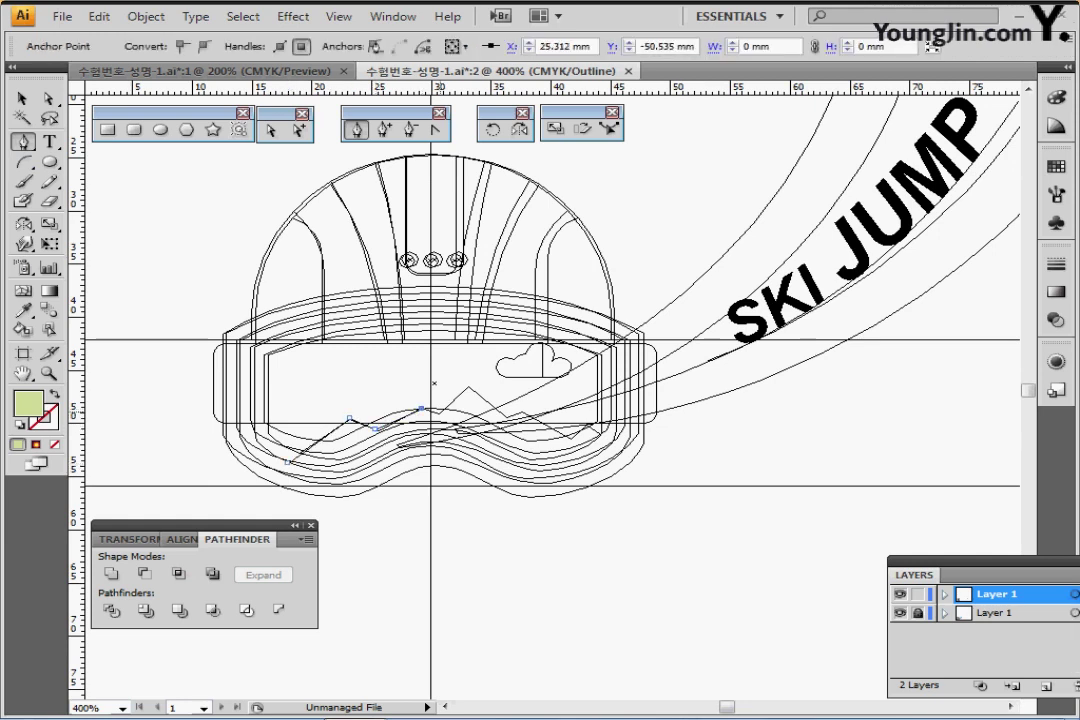
click(437, 412)
click(467, 385)
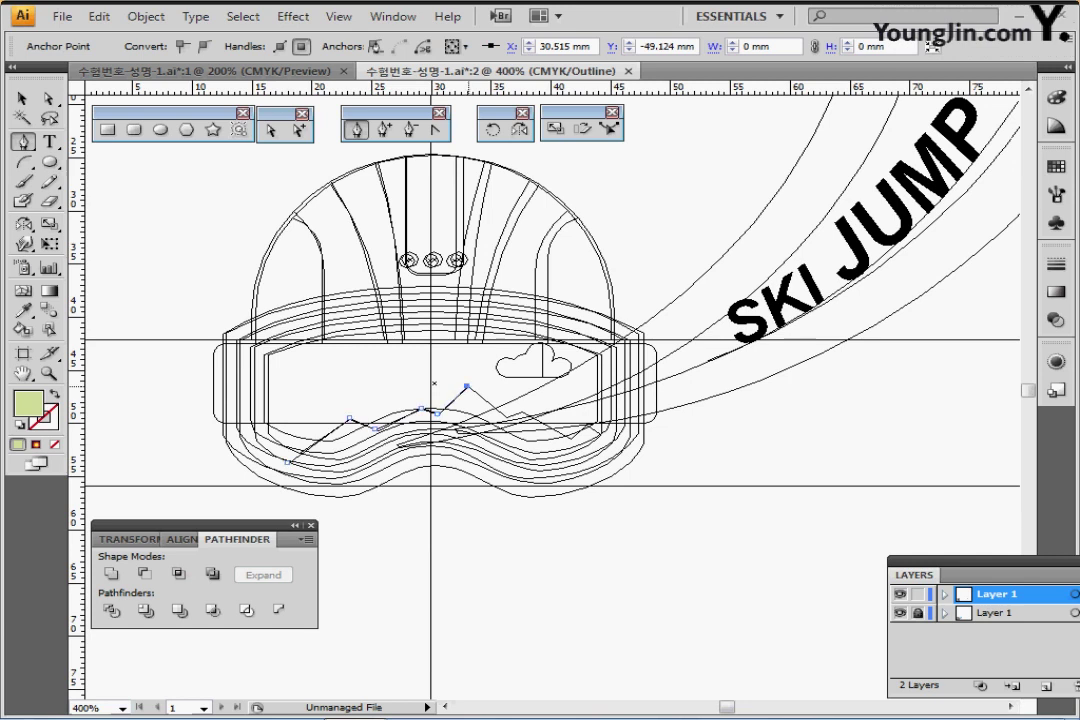
click(508, 417)
click(522, 411)
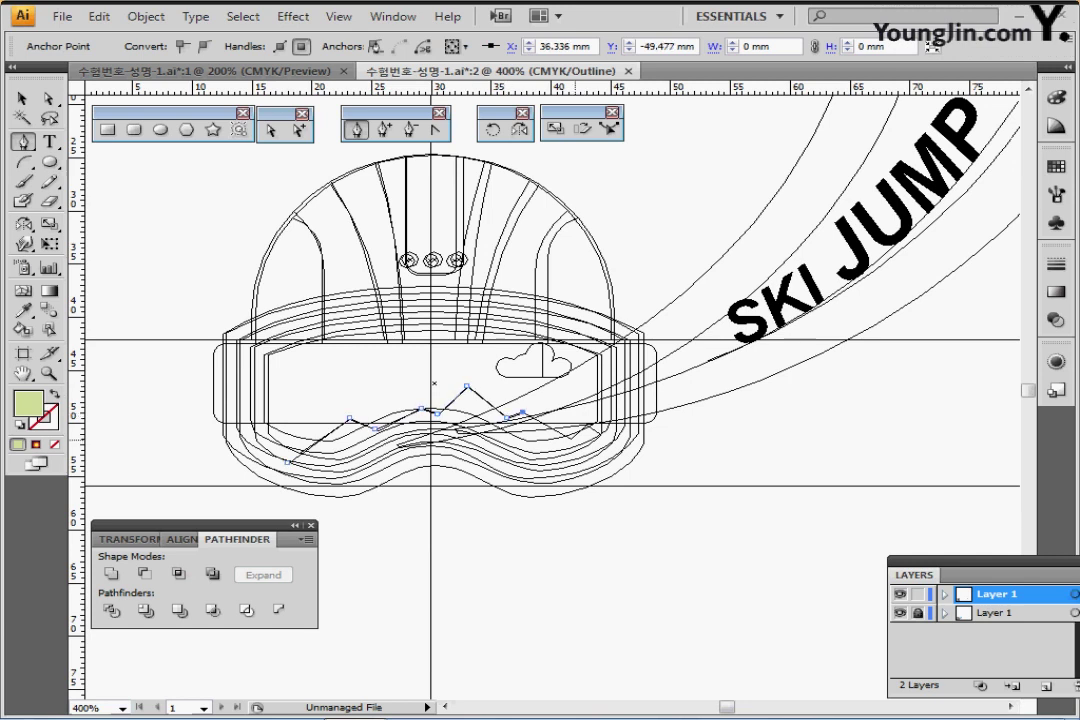
click(571, 436)
click(587, 426)
click(604, 432)
Close the mountain path with straight sides and a base below the goggles, return to preview and deselect it.
click(606, 513)
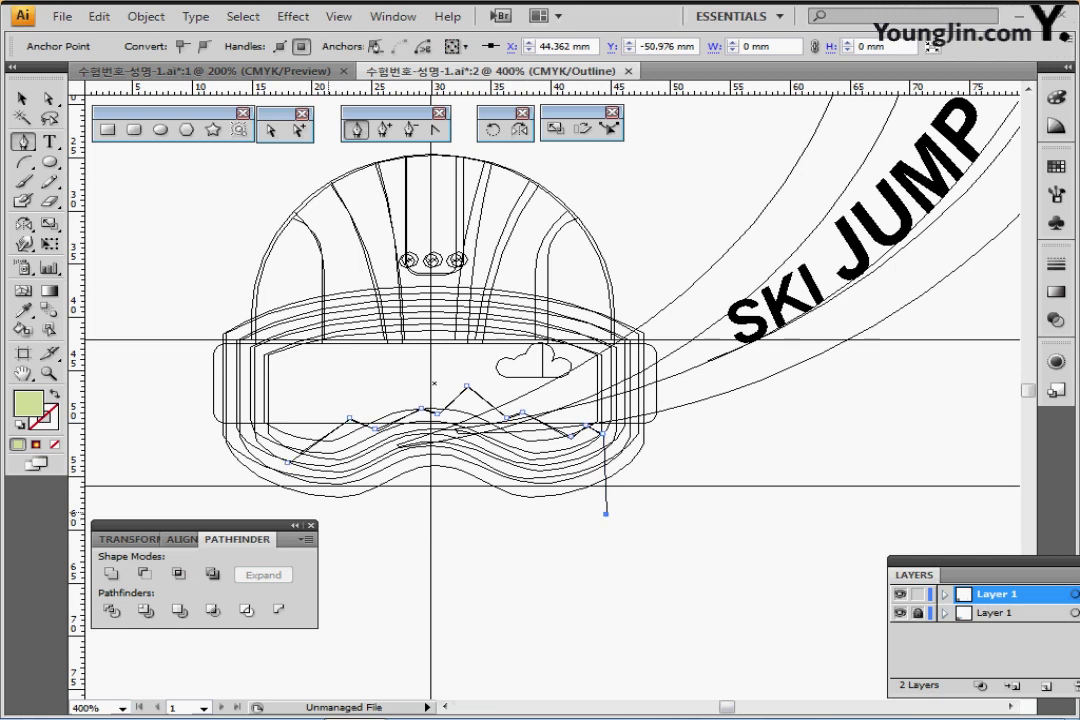
click(292, 513)
click(288, 462)
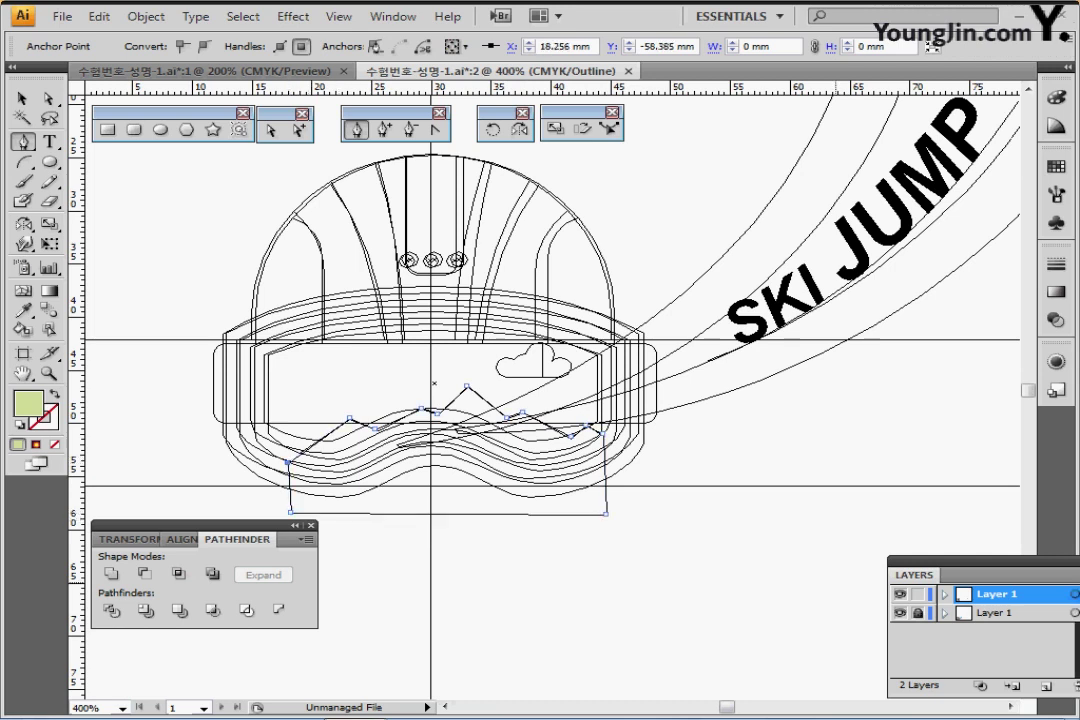
key(ctrl+y)
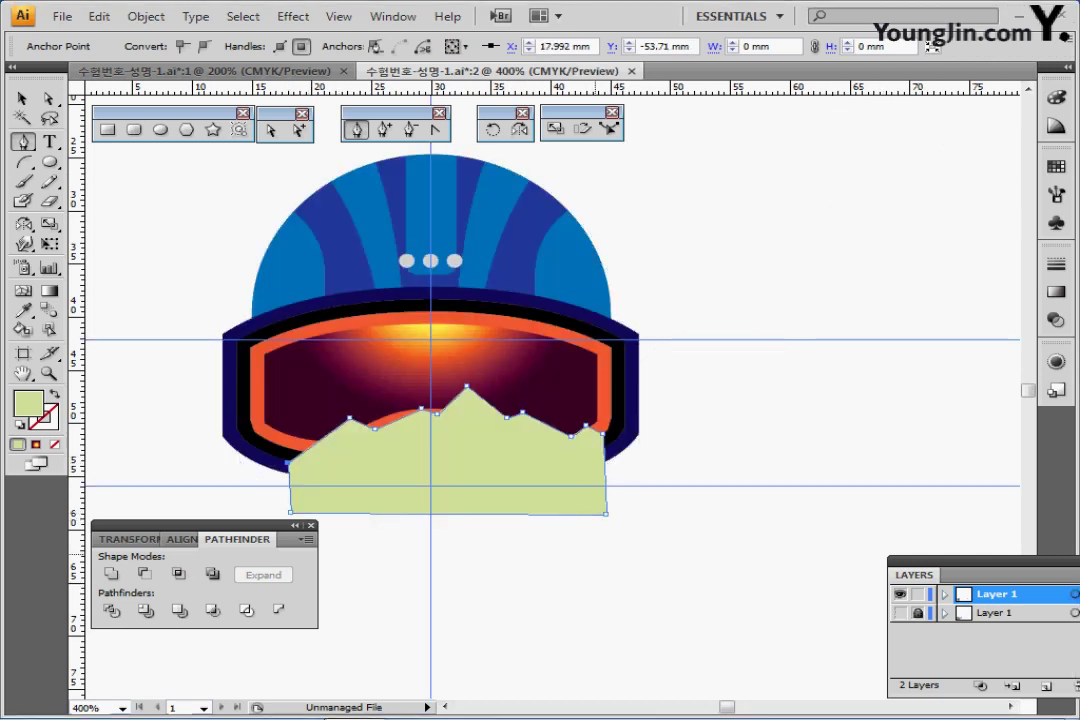
ctrl+click(687, 390)
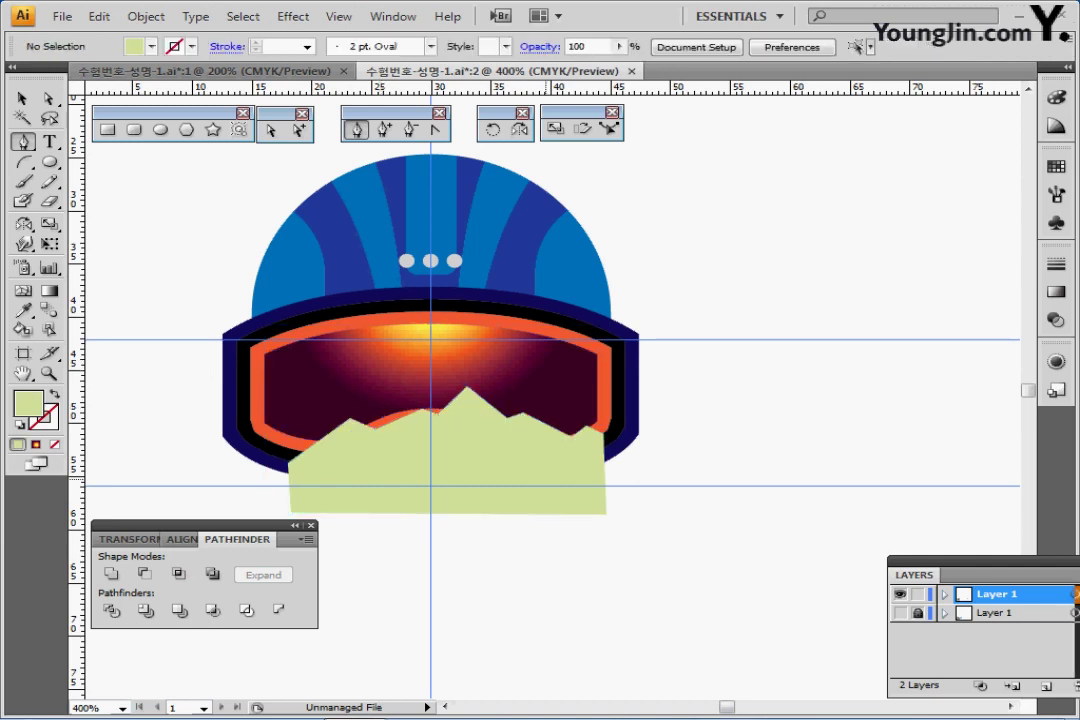
Nudge the light green mountain shape up four increments over the goggle lens.
ctrl+click(505, 455)
key(Up)
key(Up)
key(Up)
key(Up)
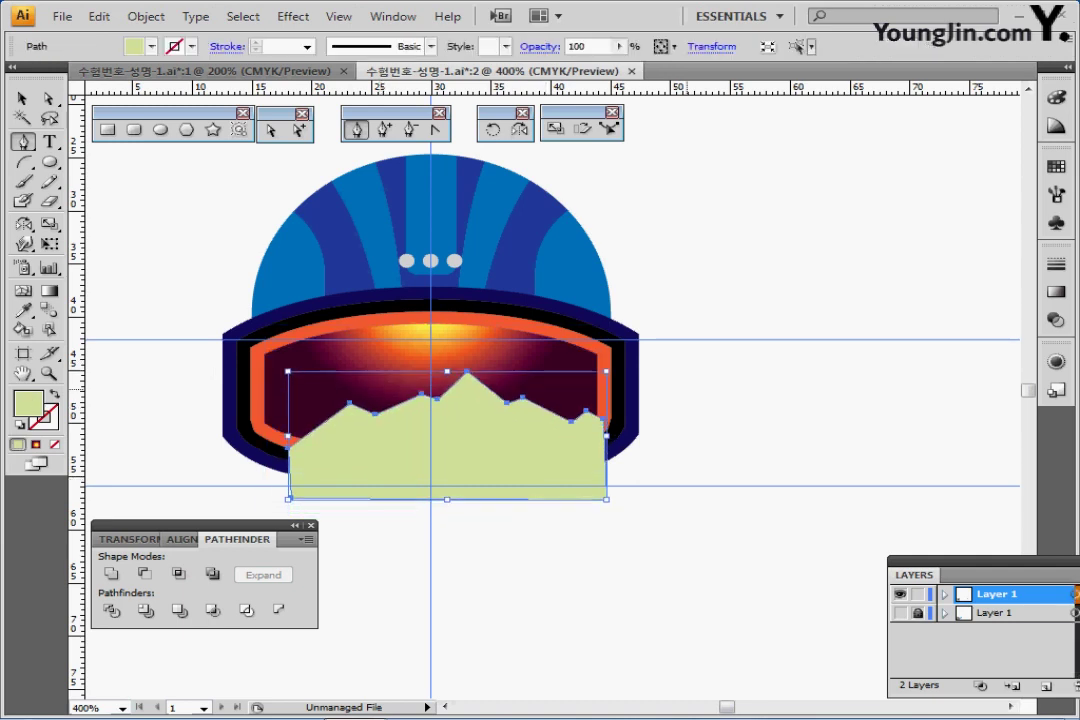
Divide the mountain shape with the goggle lens and delete the green part outside the lens in isolation mode.
ctrl+shift+click(521, 358)
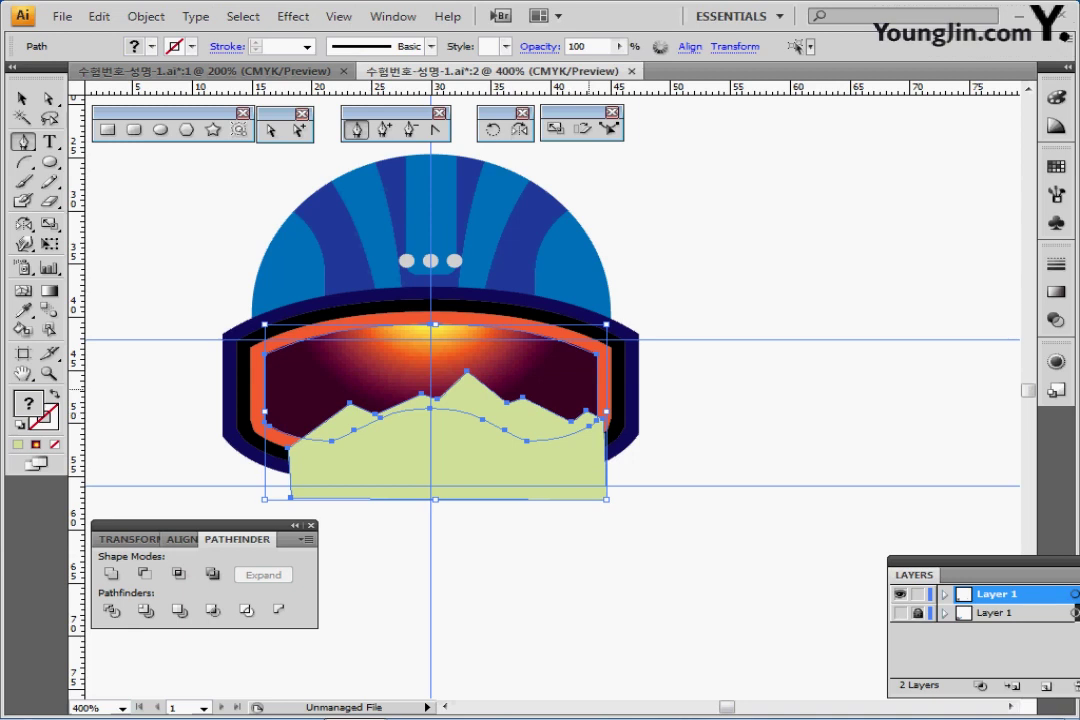
click(110, 611)
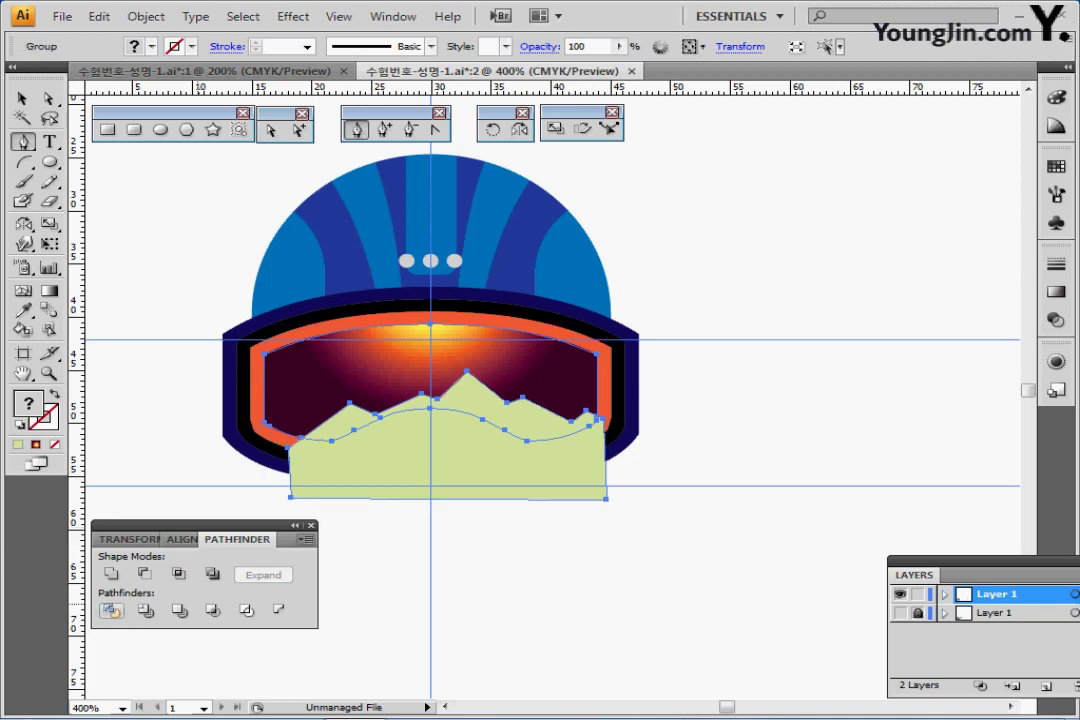
ctrl+double_click(392, 479)
ctrl+click(471, 478)
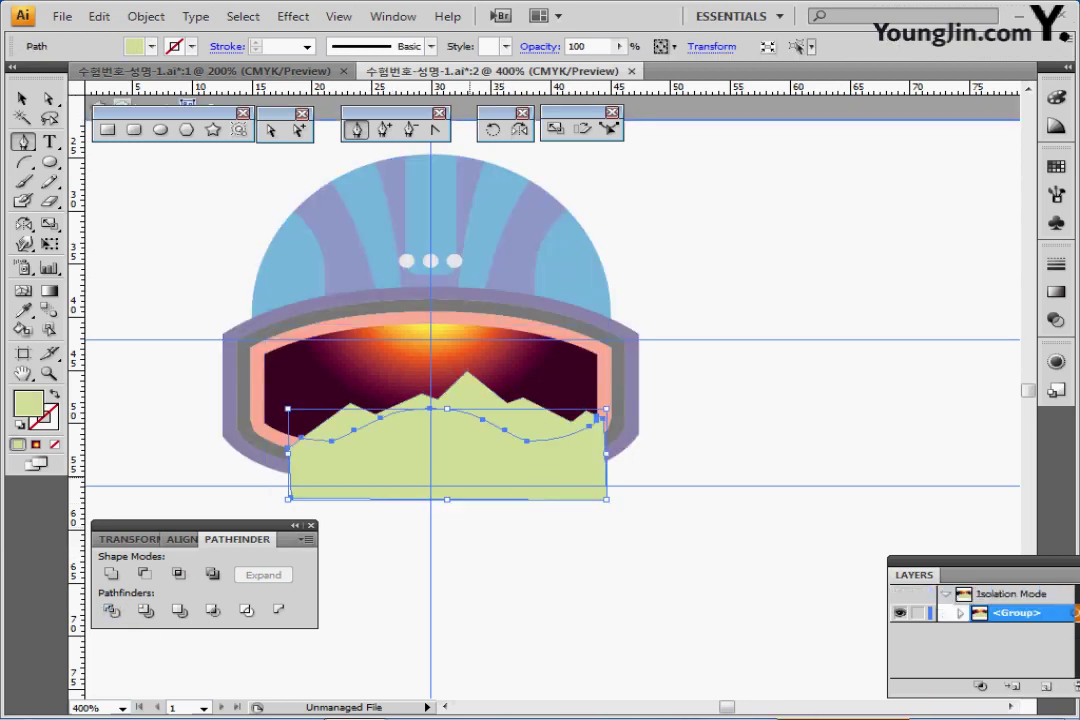
key(Delete)
key(Escape)
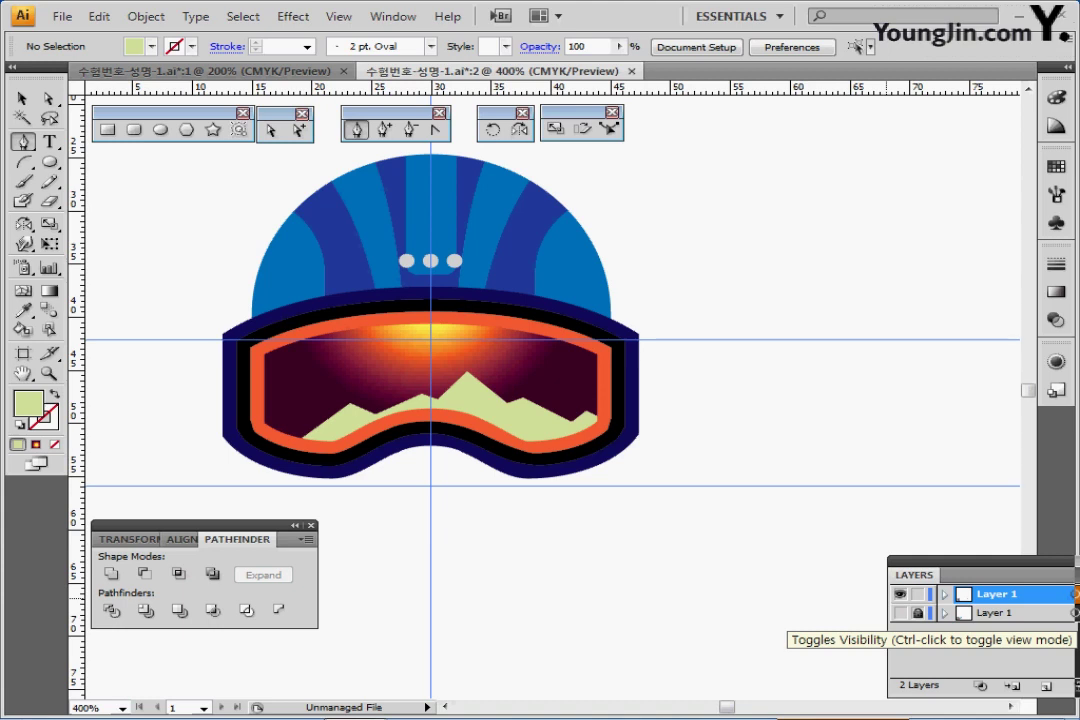
Show the reference and drawing layers in outline view around the cloud, and set a white fill with no stroke.
ctrl+click(900, 613)
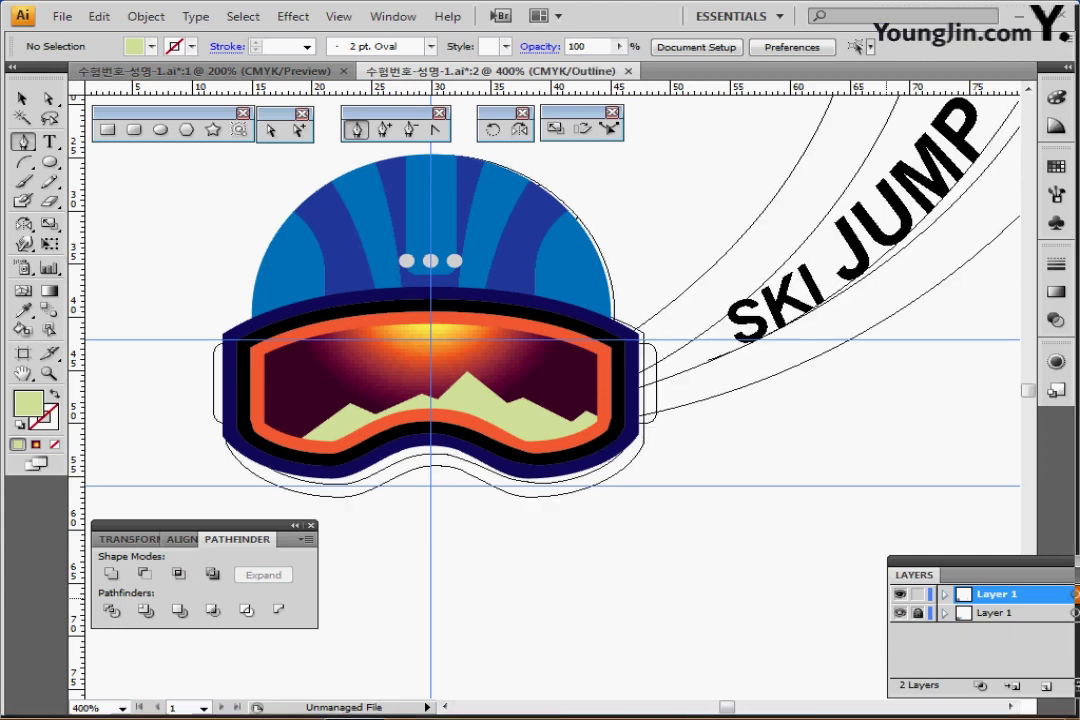
ctrl+click(900, 594)
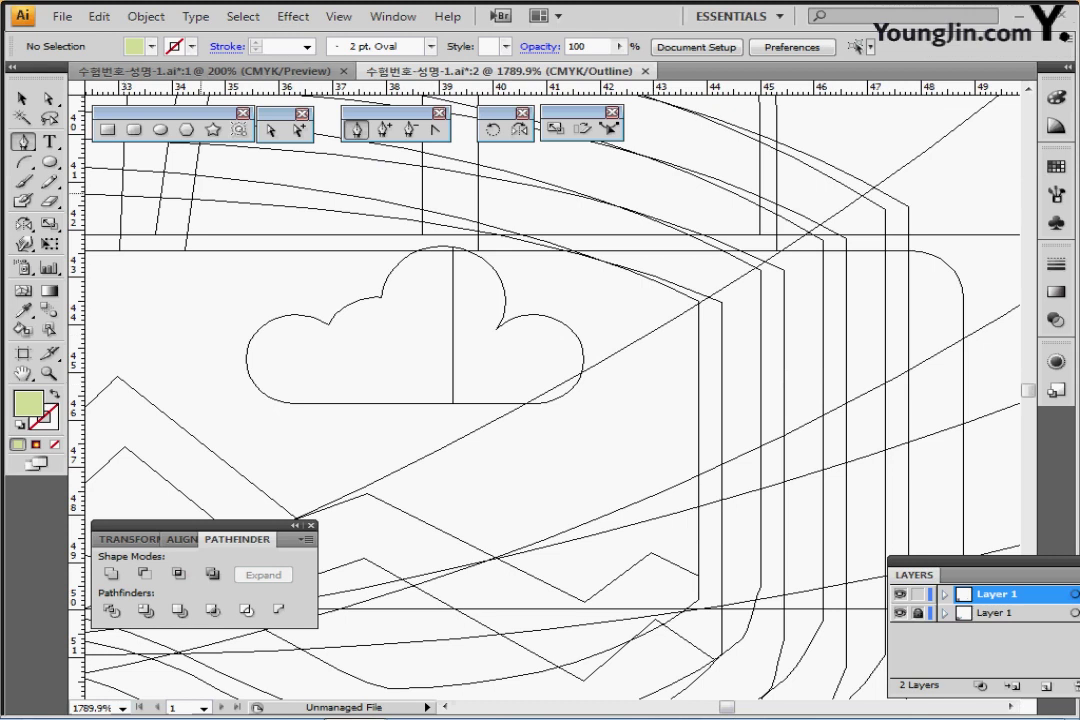
key(d)
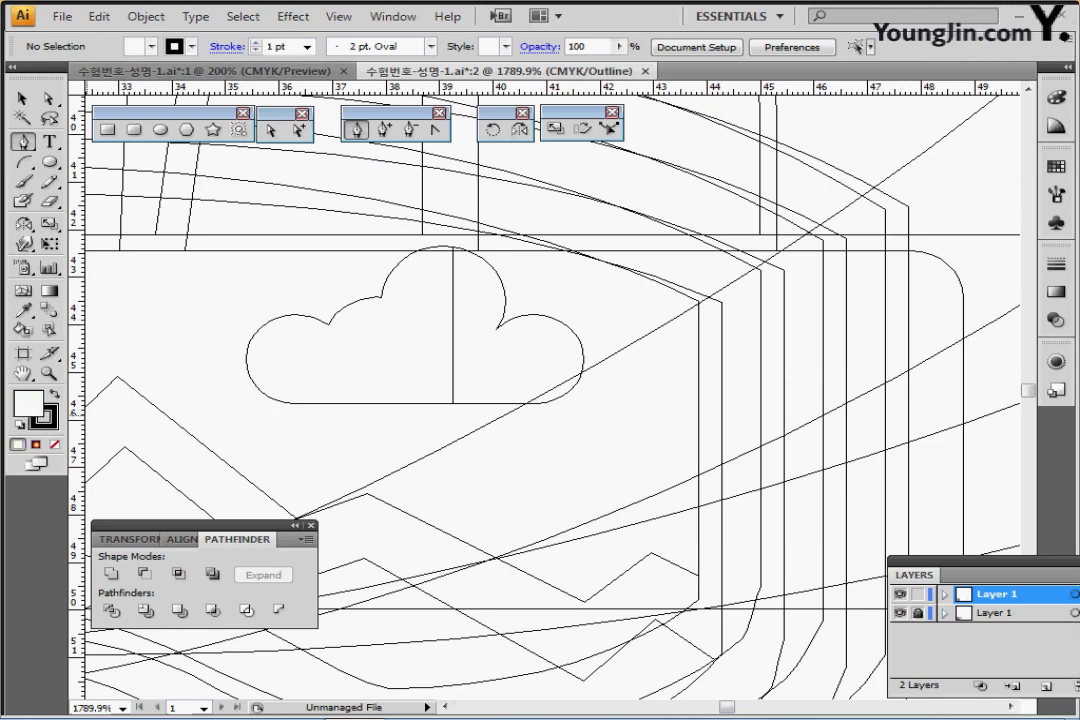
key(F6)
click(55, 444)
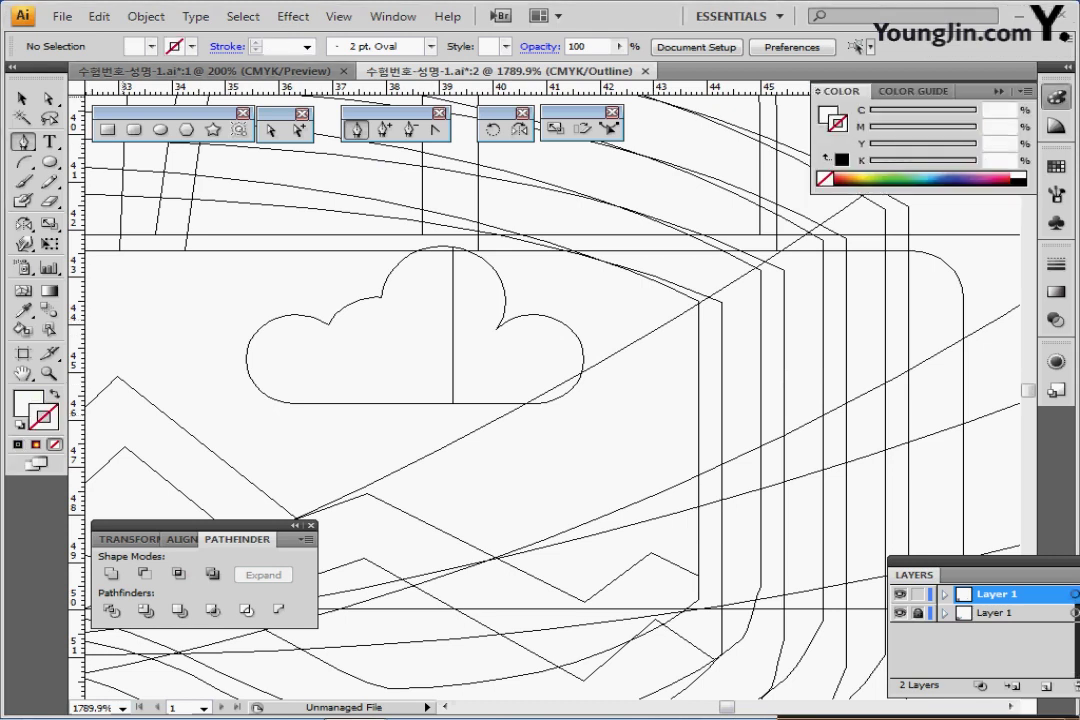
Draw three ellipses over the reference cloud's left, middle and top bumps, and adjust the top one to match its outline.
click(160, 129)
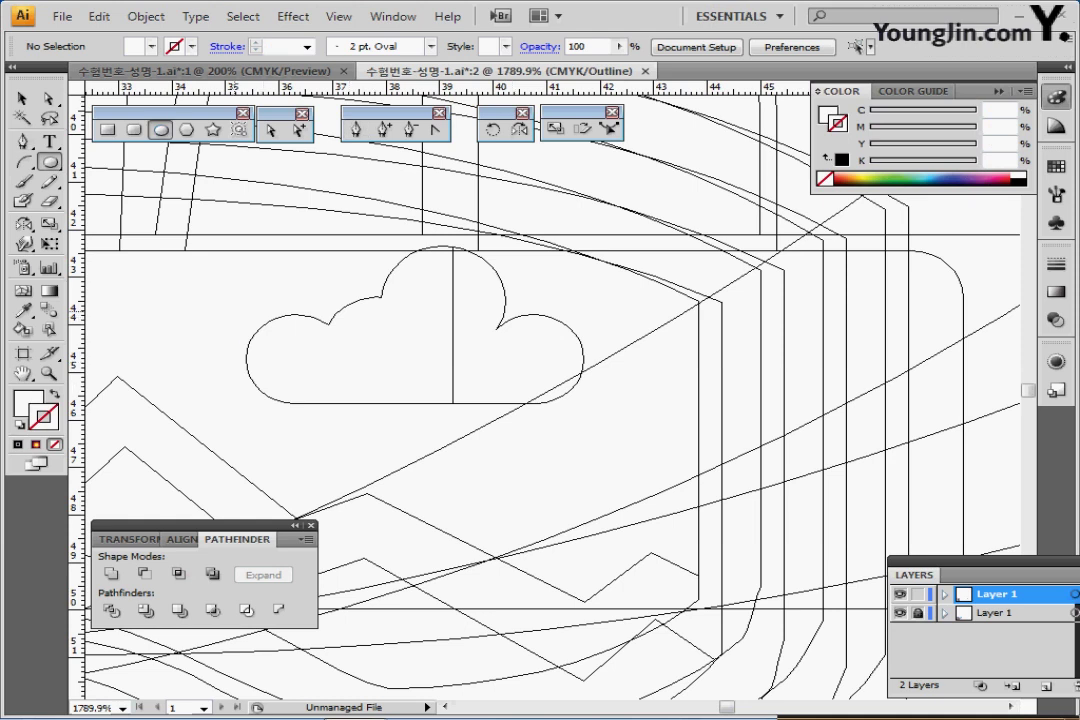
drag(245, 315, 345, 402)
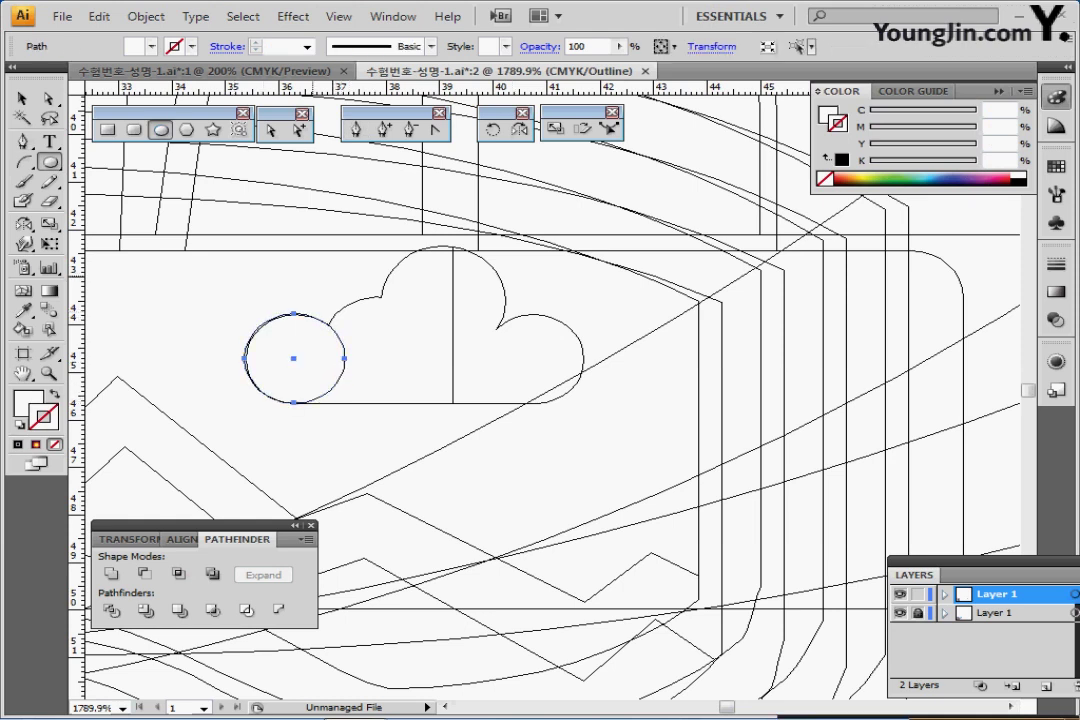
drag(317, 296, 431, 395)
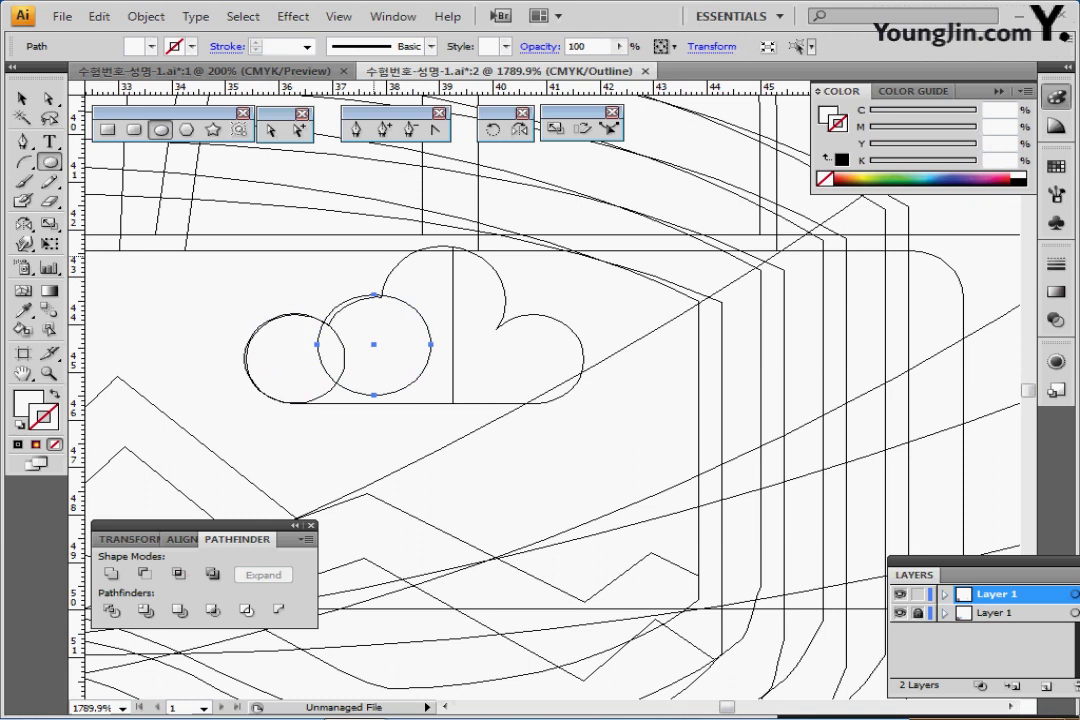
drag(372, 244, 500, 356)
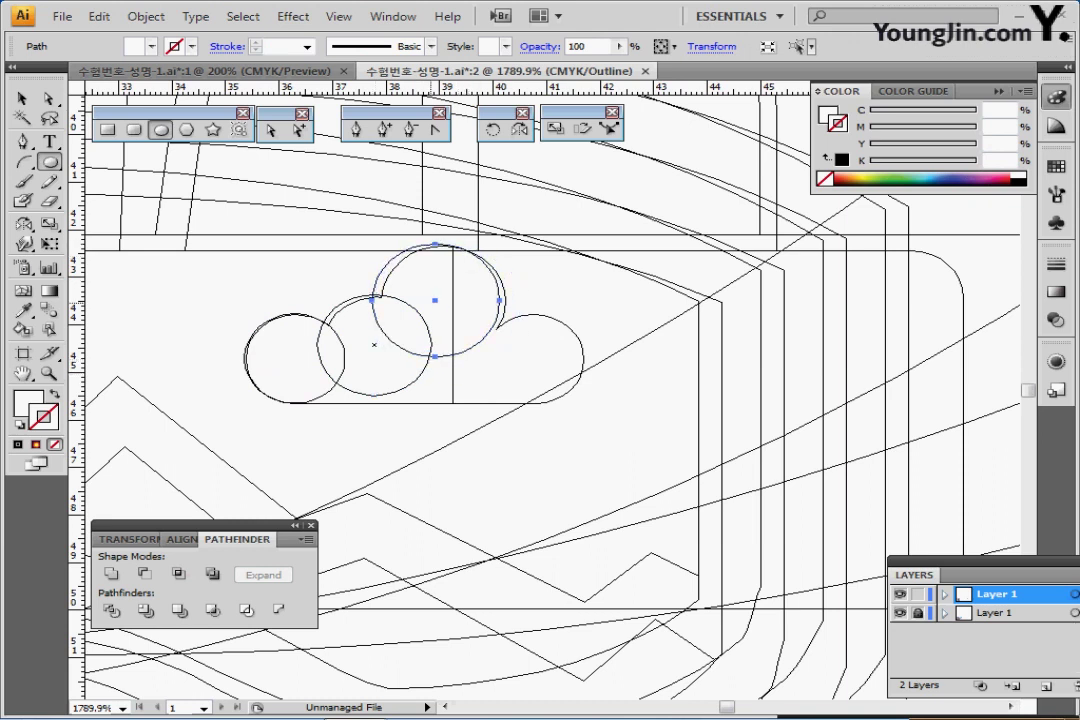
drag(435, 301, 441, 308)
key(Up)
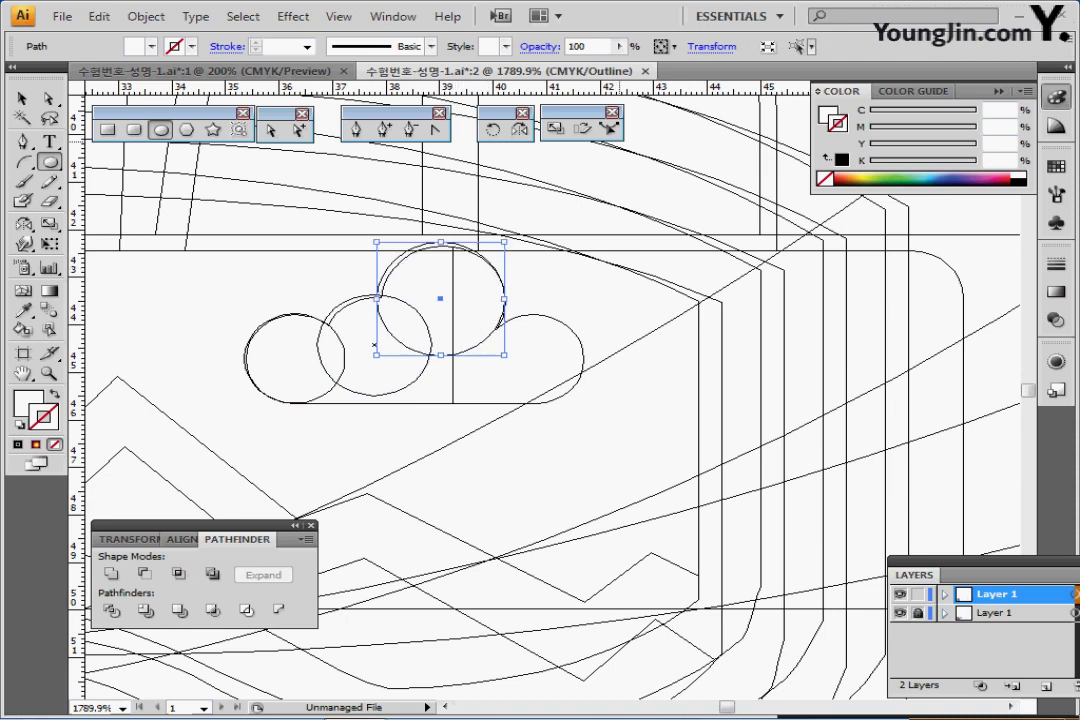
key(Up)
key(Down)
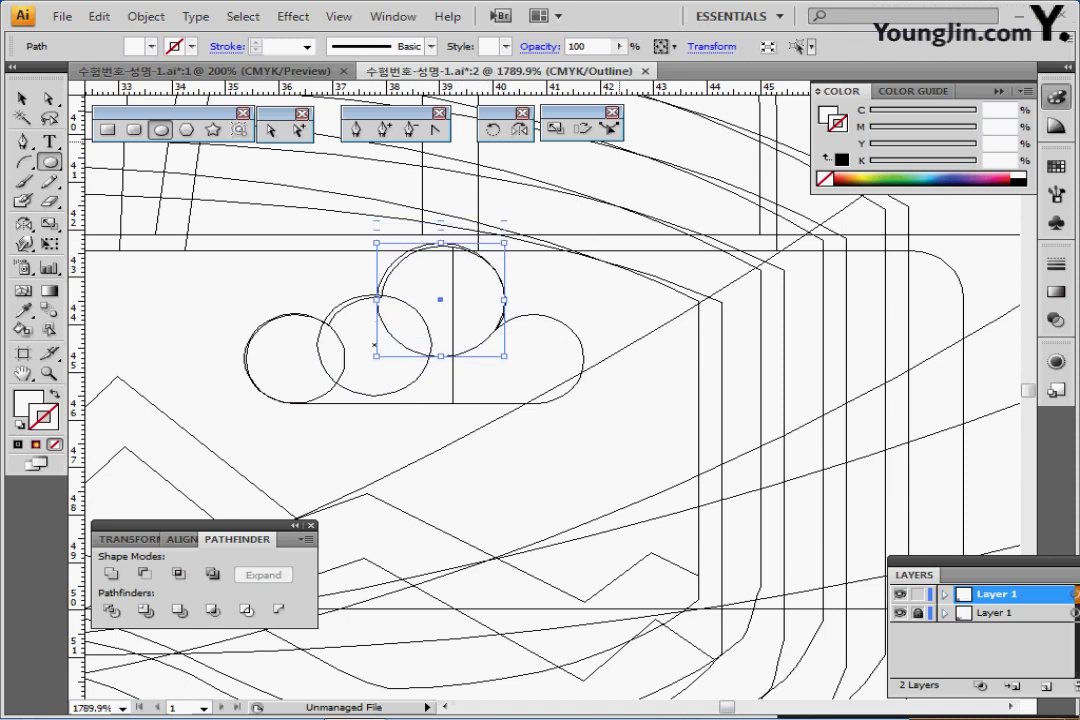
Add a fourth ellipse over the cloud's right bump, resizing and moving it to match the reference outline.
drag(440, 299, 531, 361)
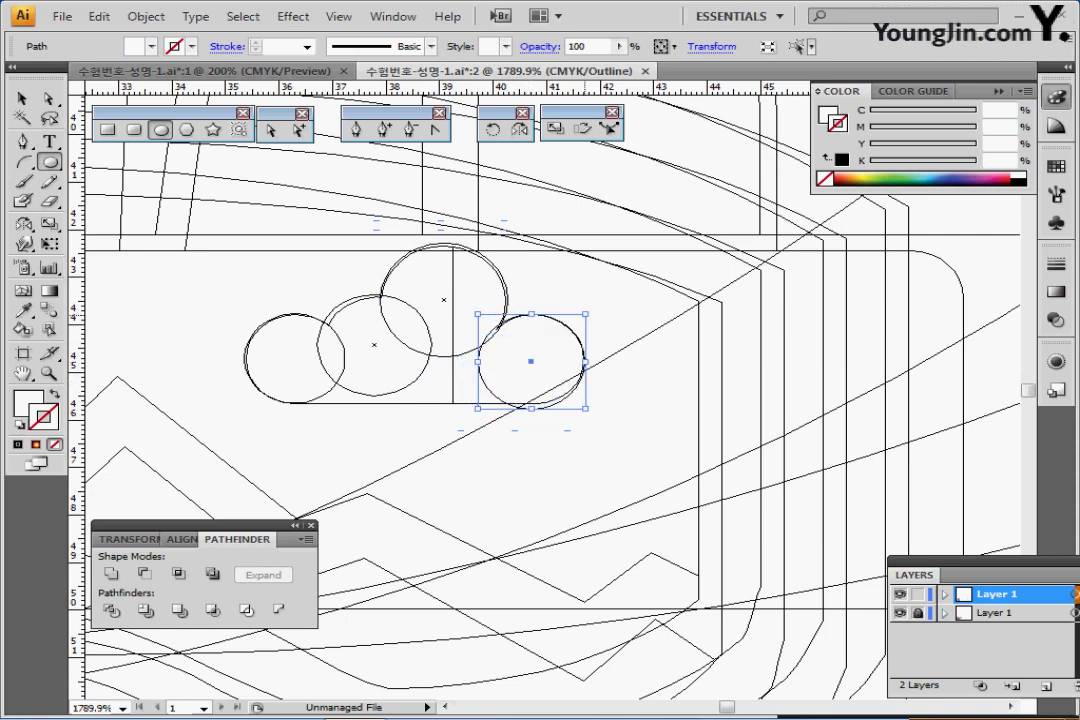
drag(585, 314, 579, 319)
drag(528, 364, 535, 357)
ctrl+click(477, 439)
Draw a rectangle along the cloud's flat base between the two outer ellipses, and raise its upper edge to fill the gap.
key(m)
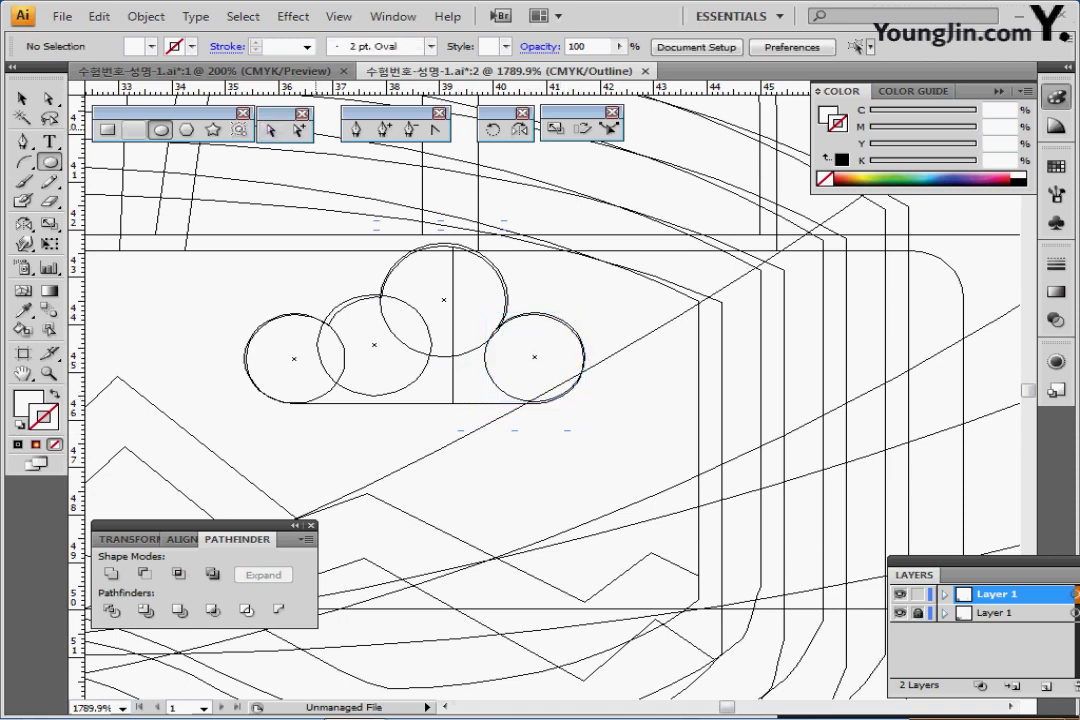
drag(287, 348, 541, 403)
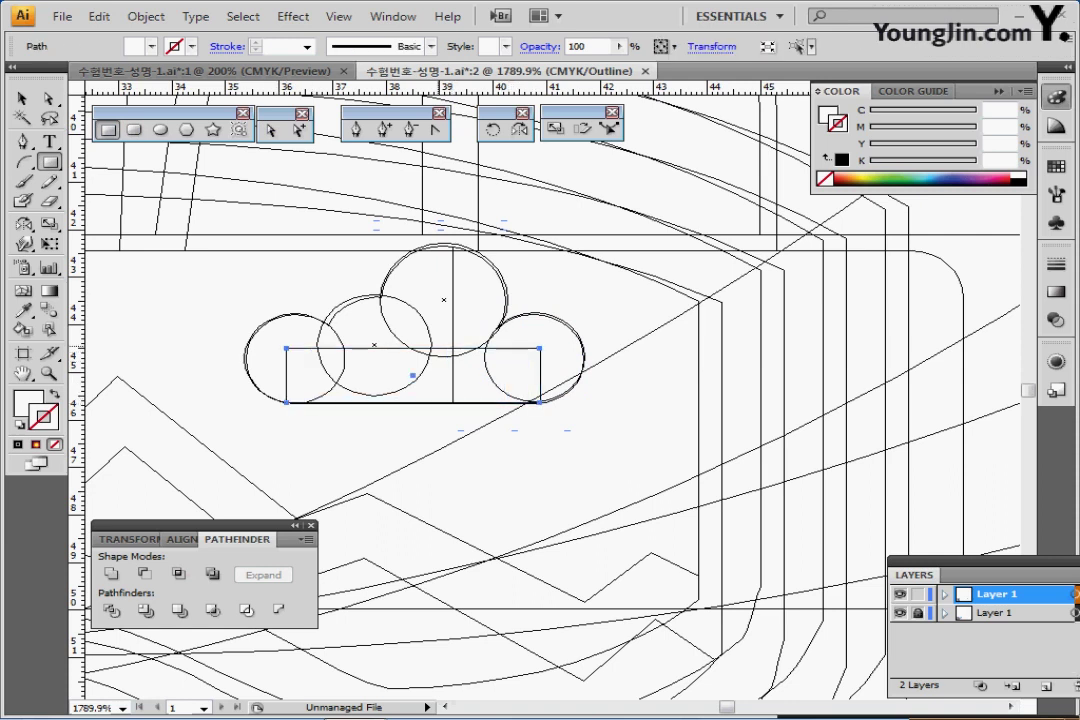
drag(414, 335, 414, 332)
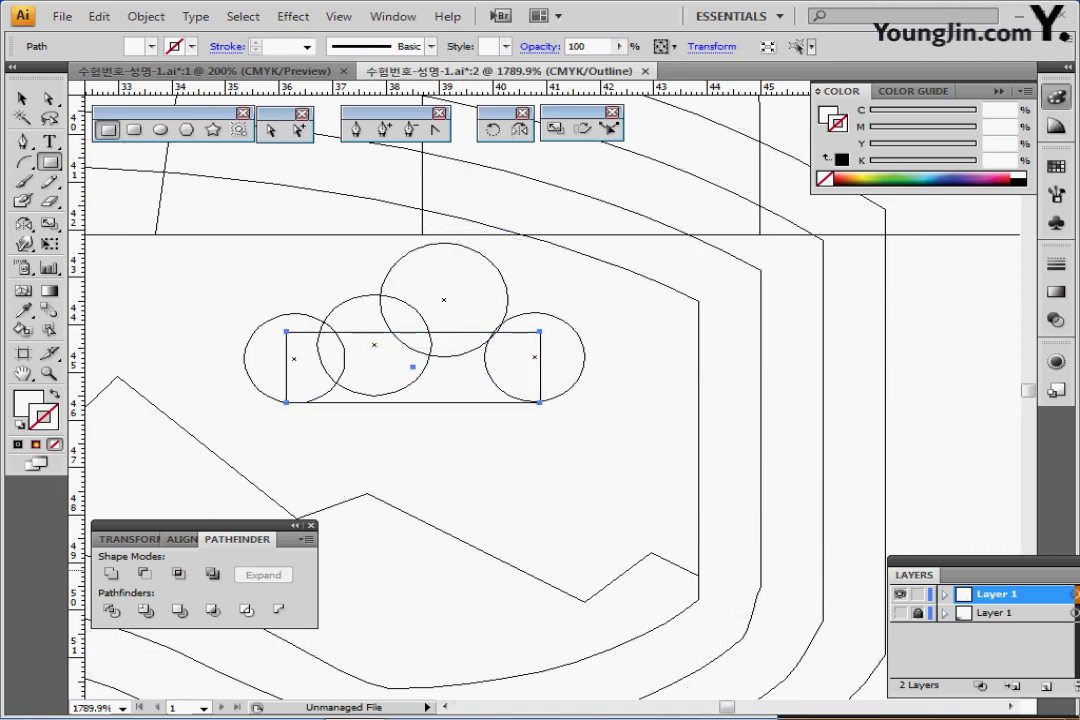
Return to preview and align the bottom edges of the two outer ellipses and the base rectangle.
key(ctrl+y)
ctrl+shift+click(266, 355)
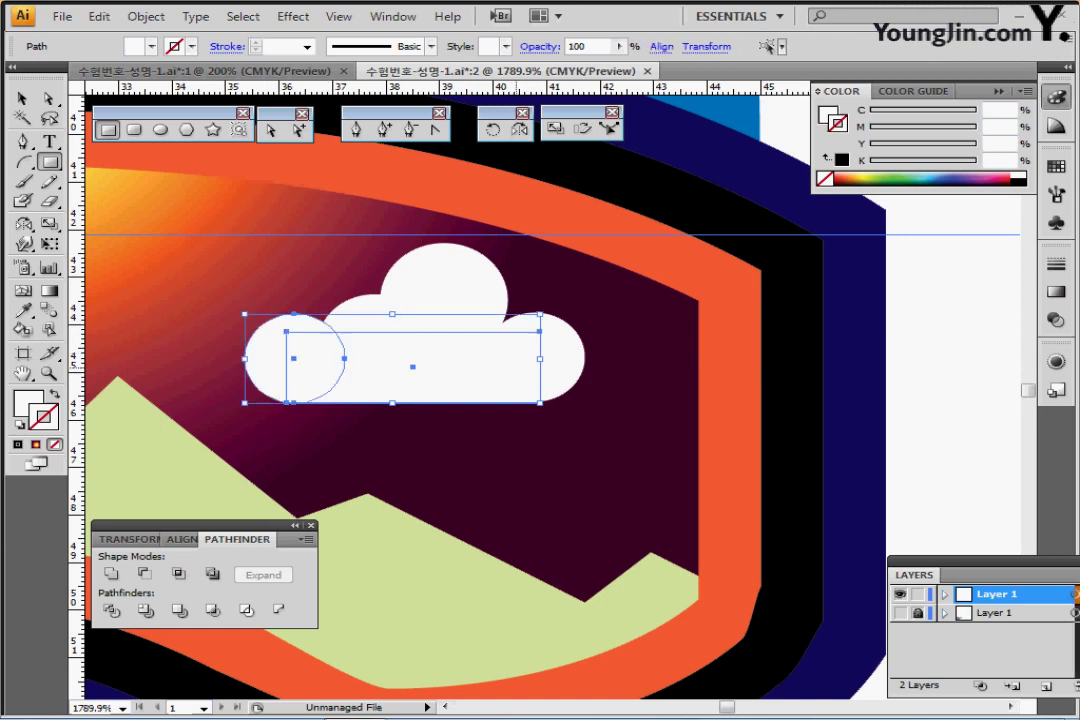
ctrl+shift+click(560, 362)
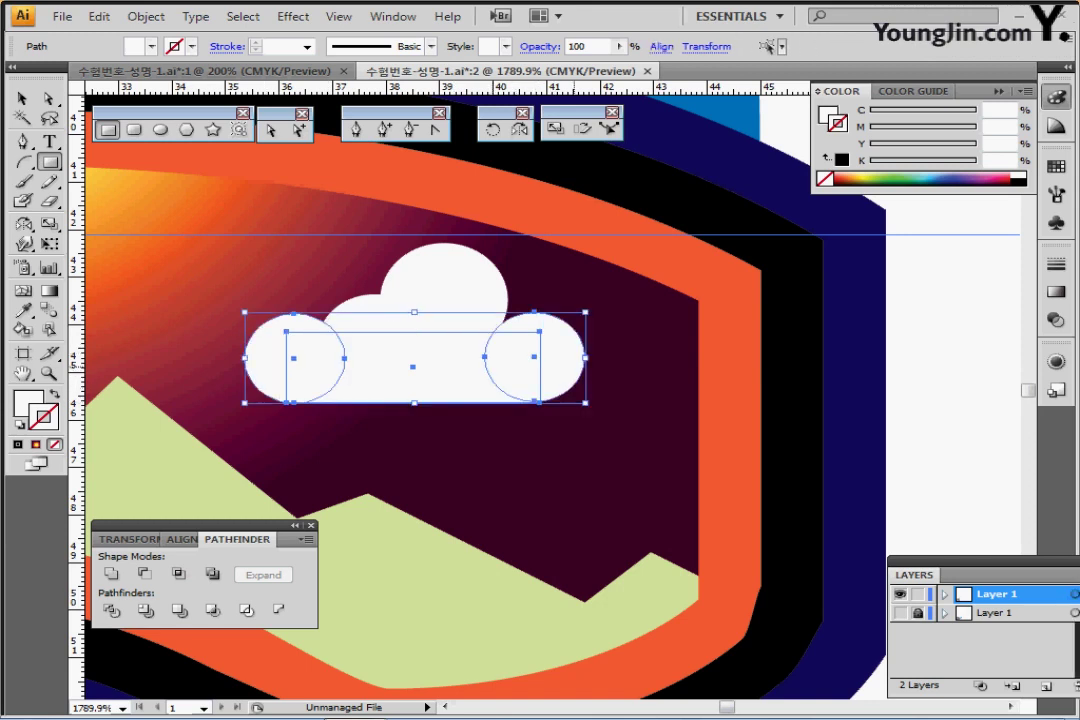
click(183, 539)
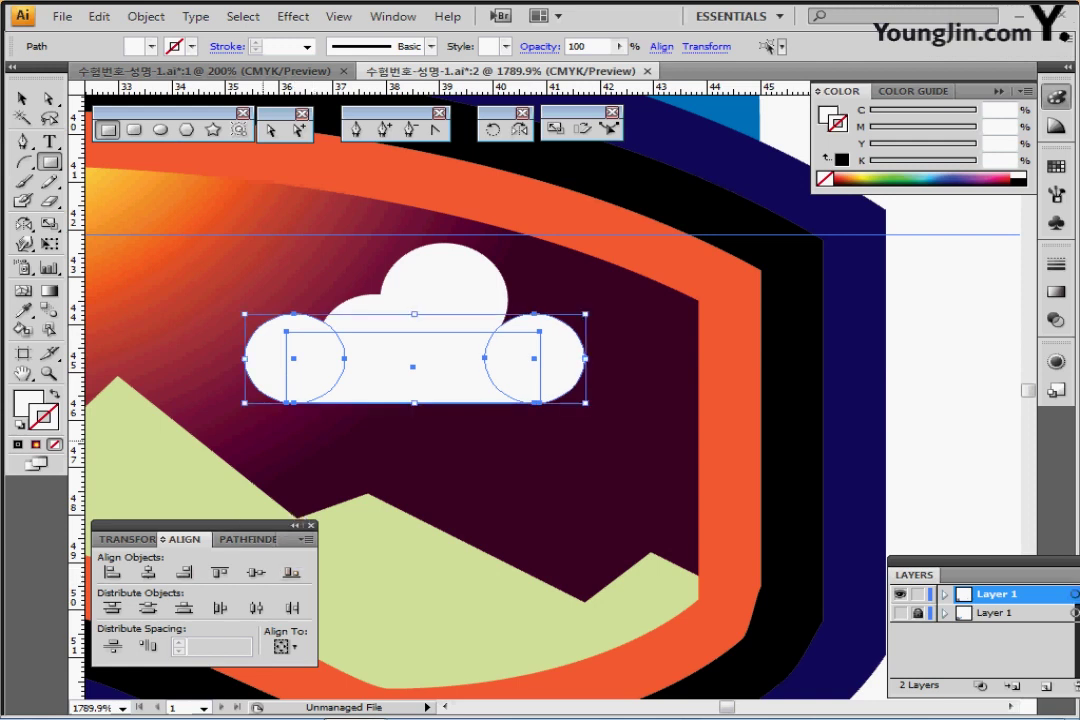
Unite the four ellipses and the base rectangle into a single white cloud shape.
ctrl+click(435, 315)
ctrl+shift+click(345, 331)
ctrl+shift+click(341, 331)
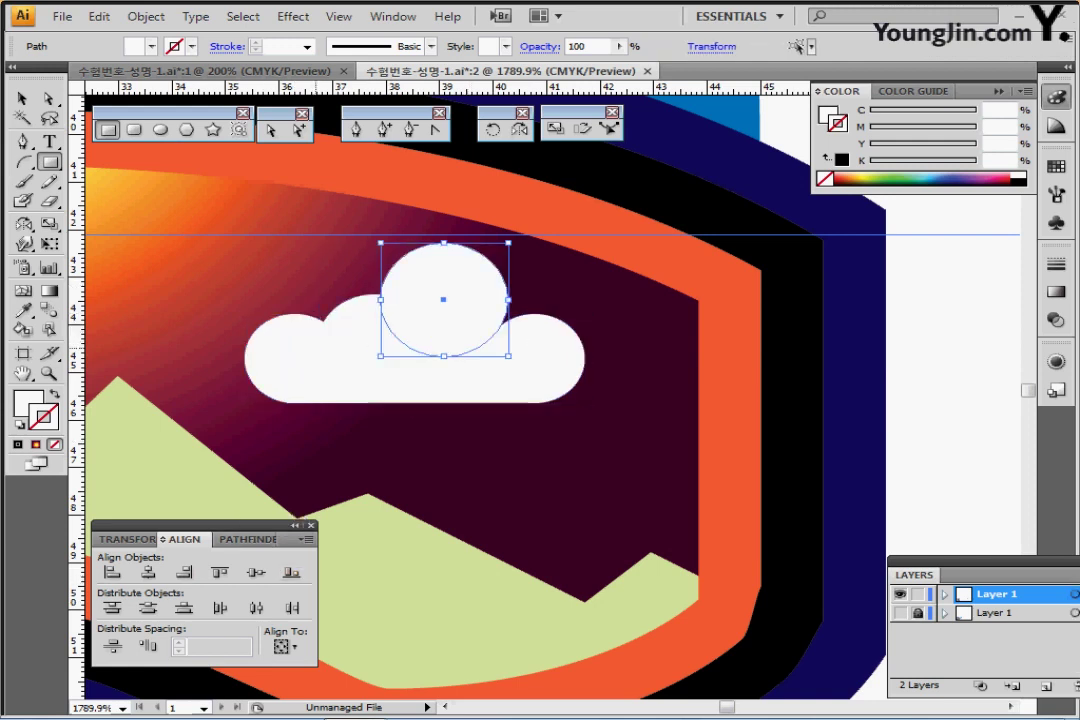
ctrl+shift+click(341, 331)
ctrl+shift+click(532, 353)
shift+click(268, 360)
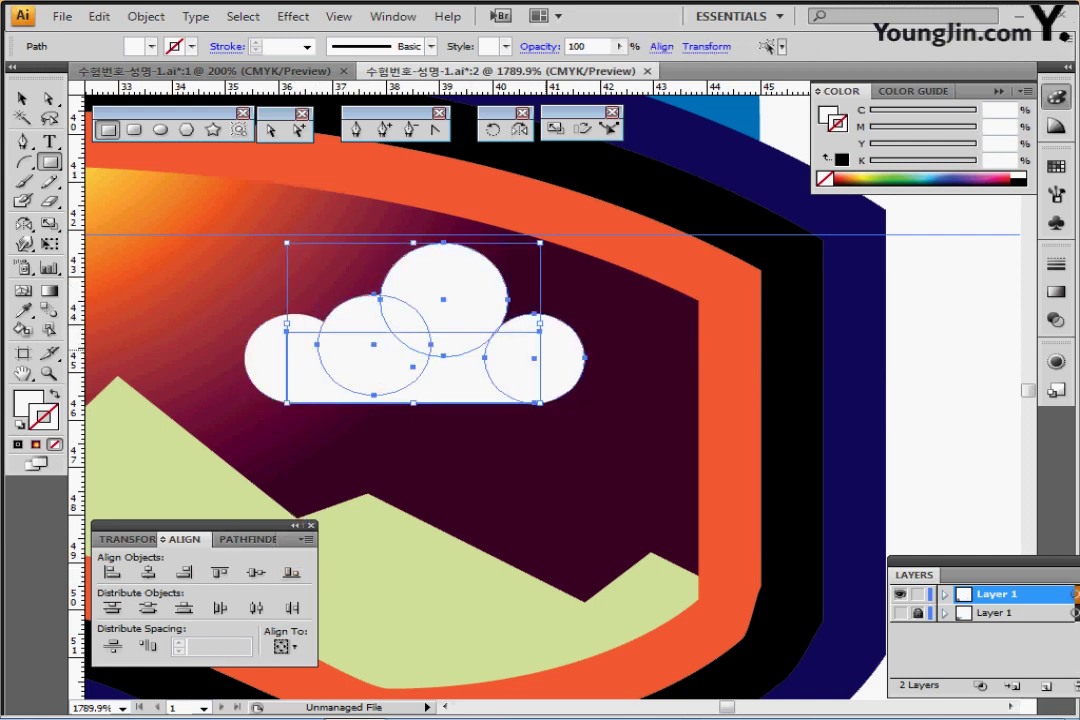
shift+click(560, 360)
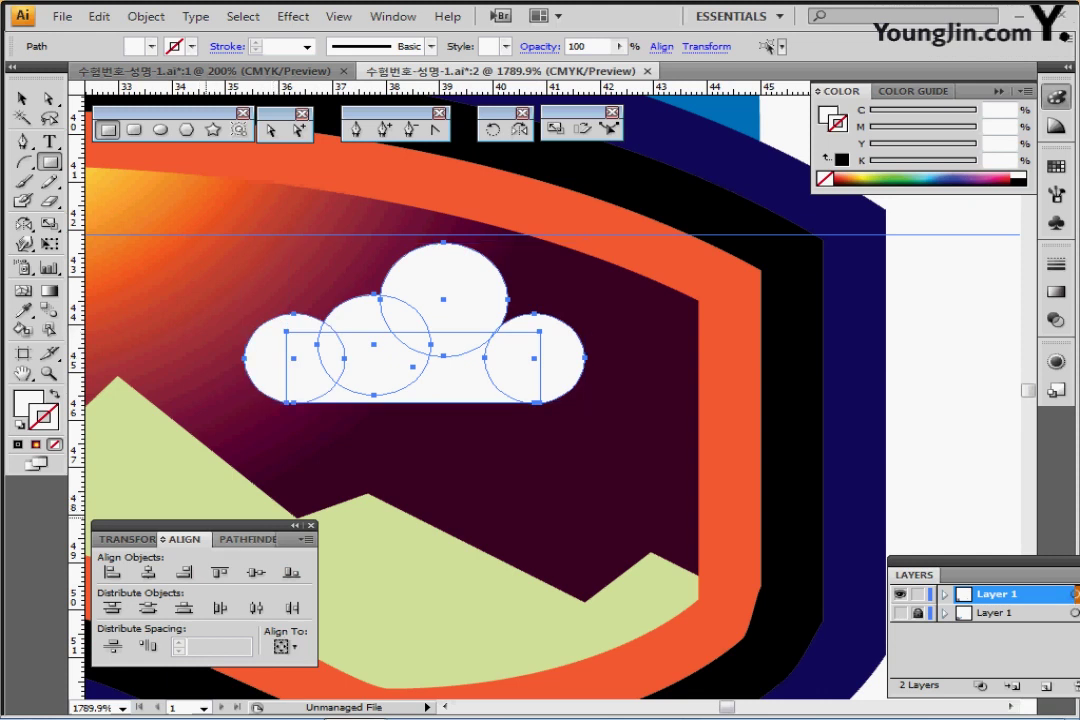
click(243, 540)
click(111, 573)
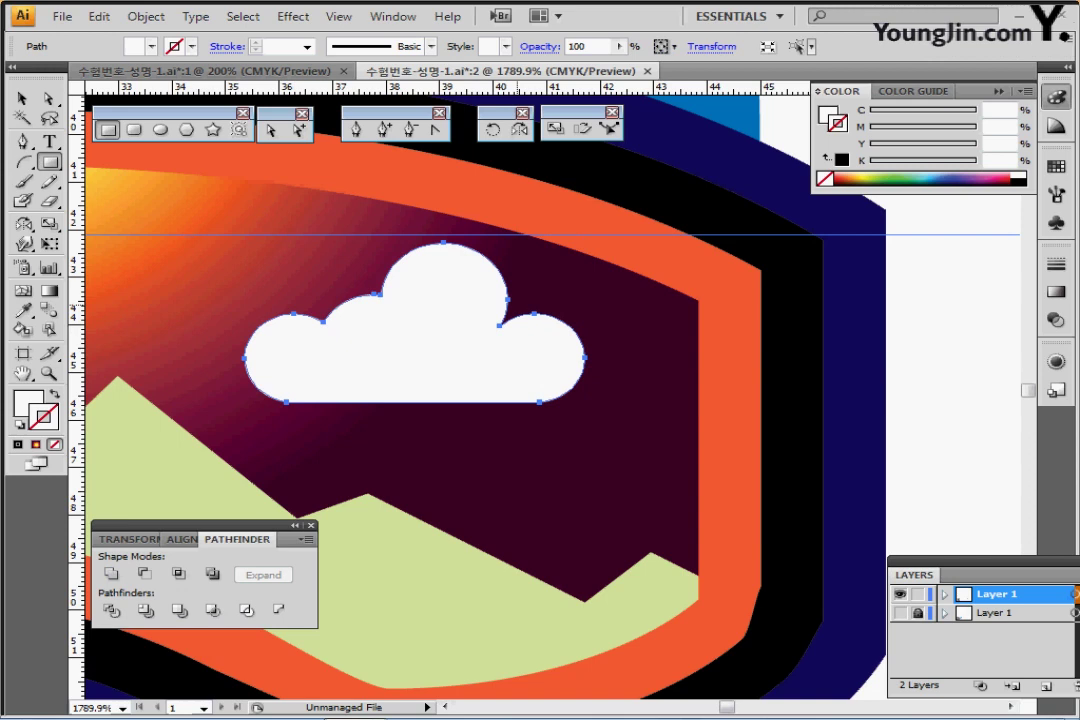
scroll(476, 358, up, 1)
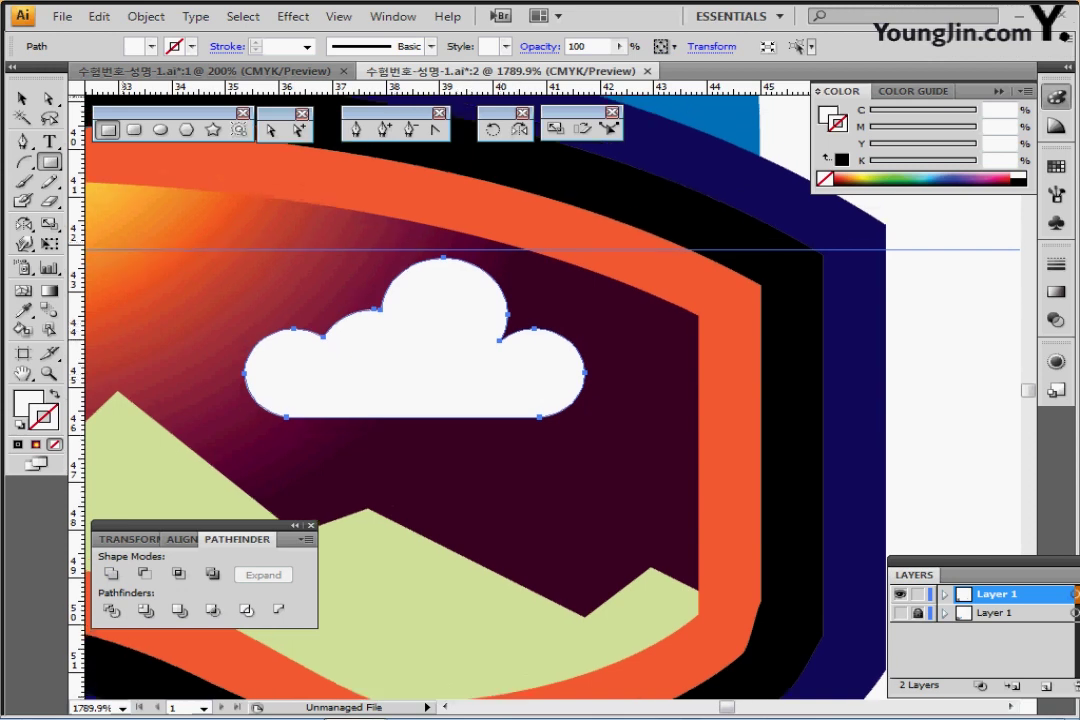
Draw a vertical line through the cloud just right of its centre and divide the cloud along it with Pathfinder.
click(22, 162)
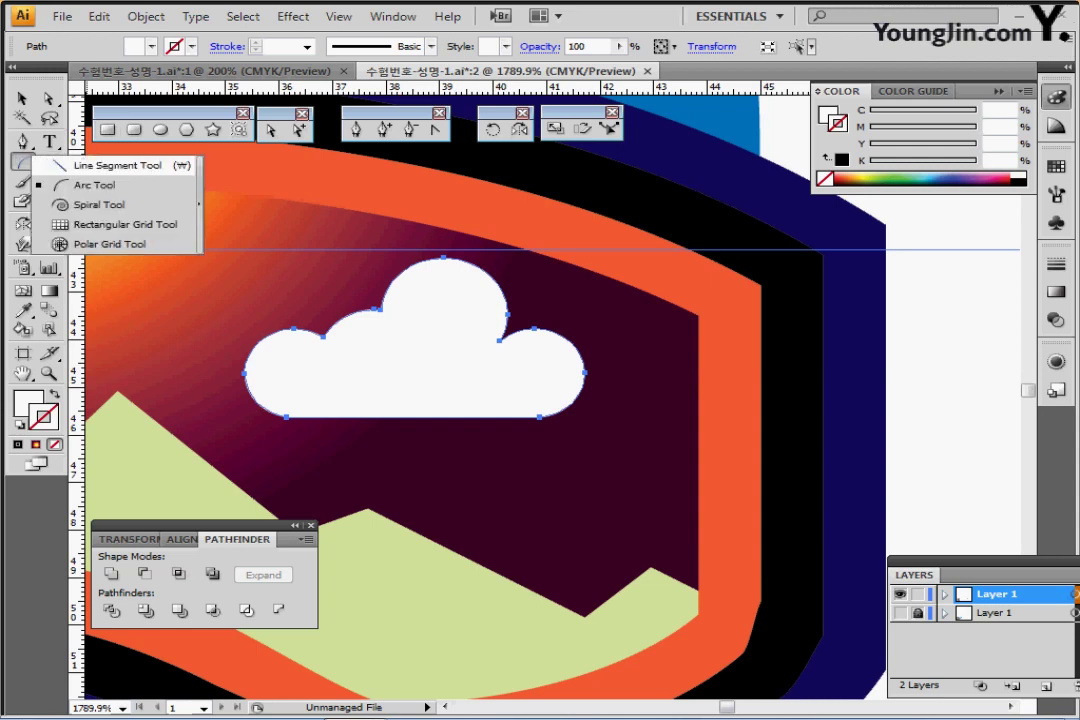
click(117, 166)
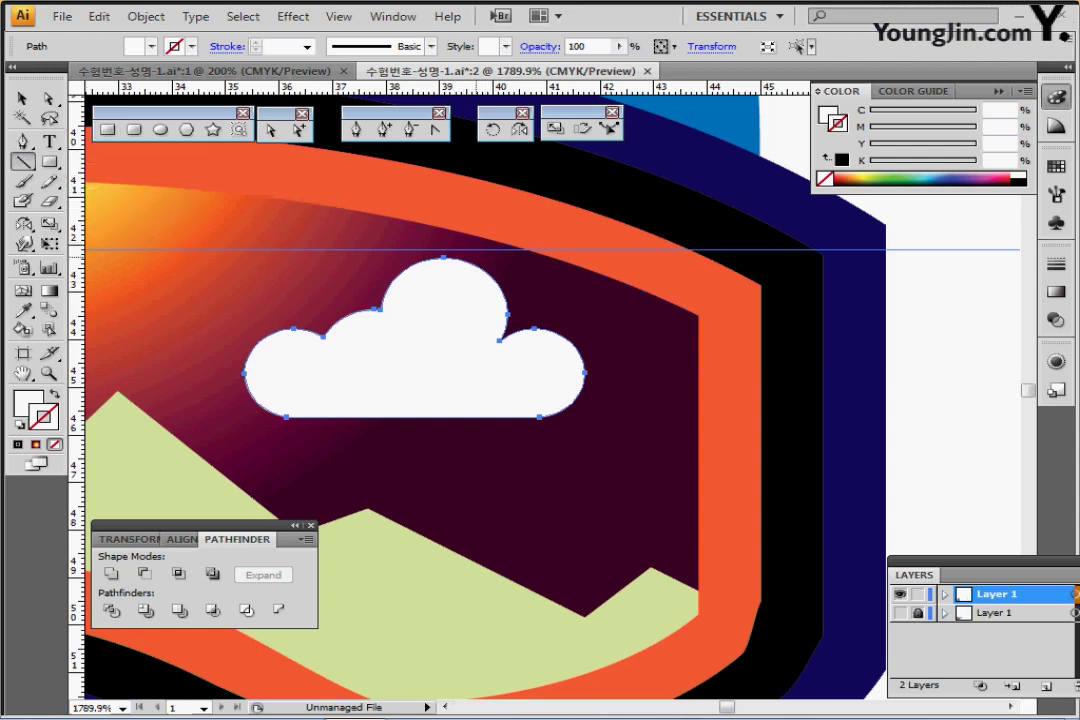
mouse_move(457, 232)
mouse_down()
mouse_move(482, 438)
mouse_move(457, 465)
mouse_up()
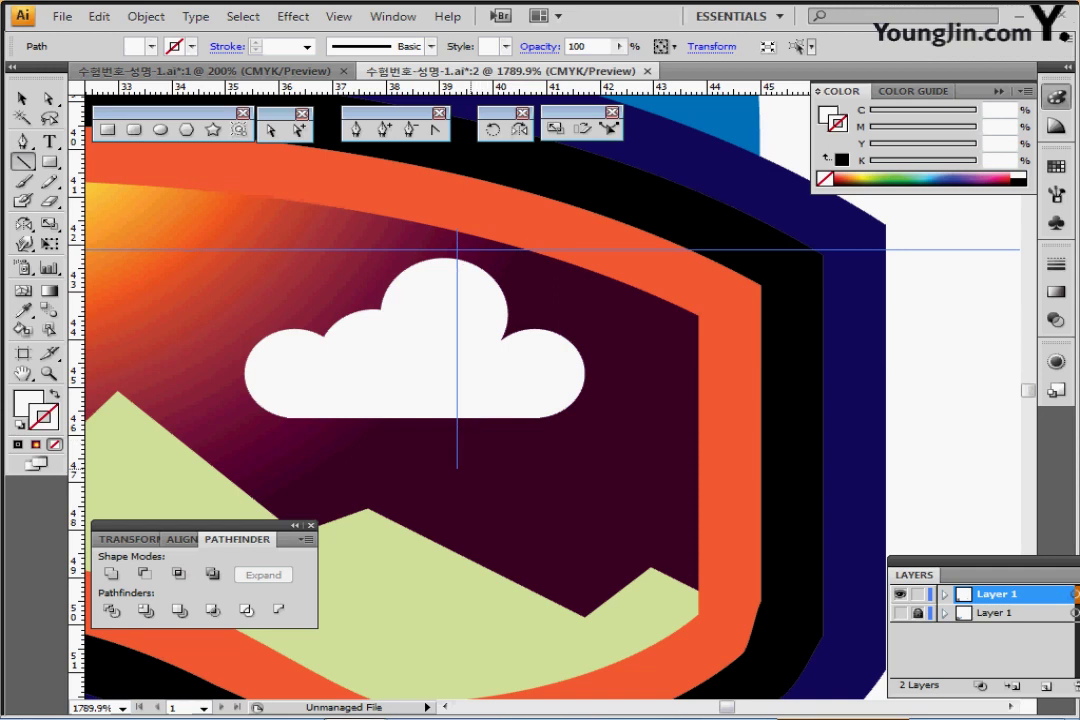
drag(457, 465, 457, 467)
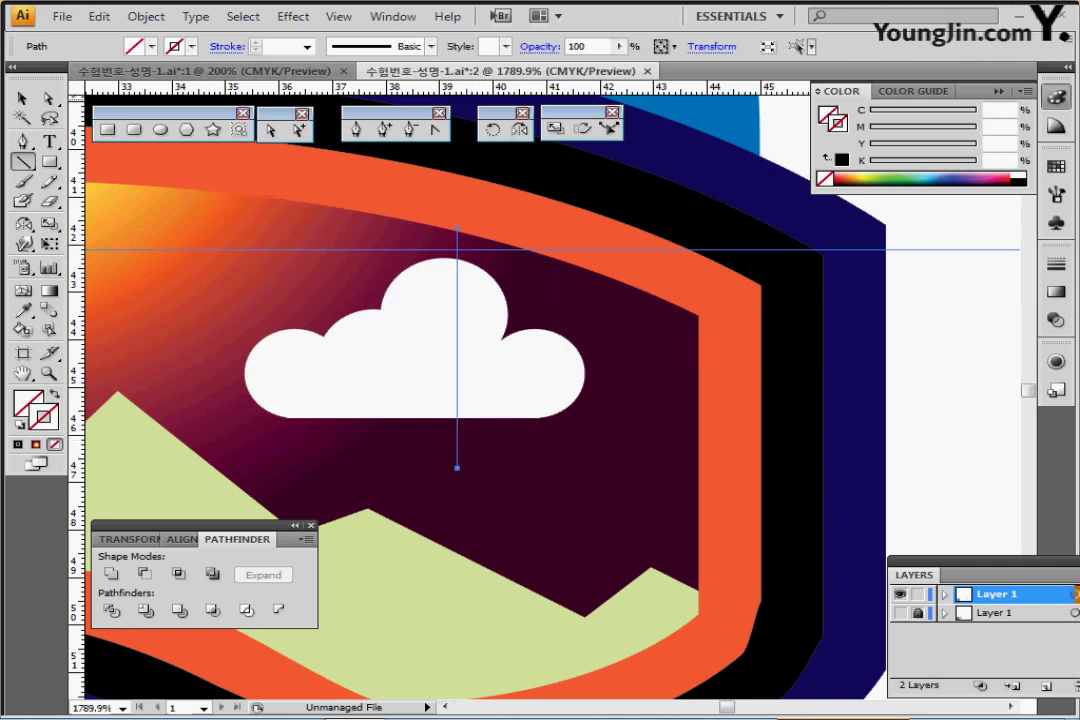
key(ctrl+a)
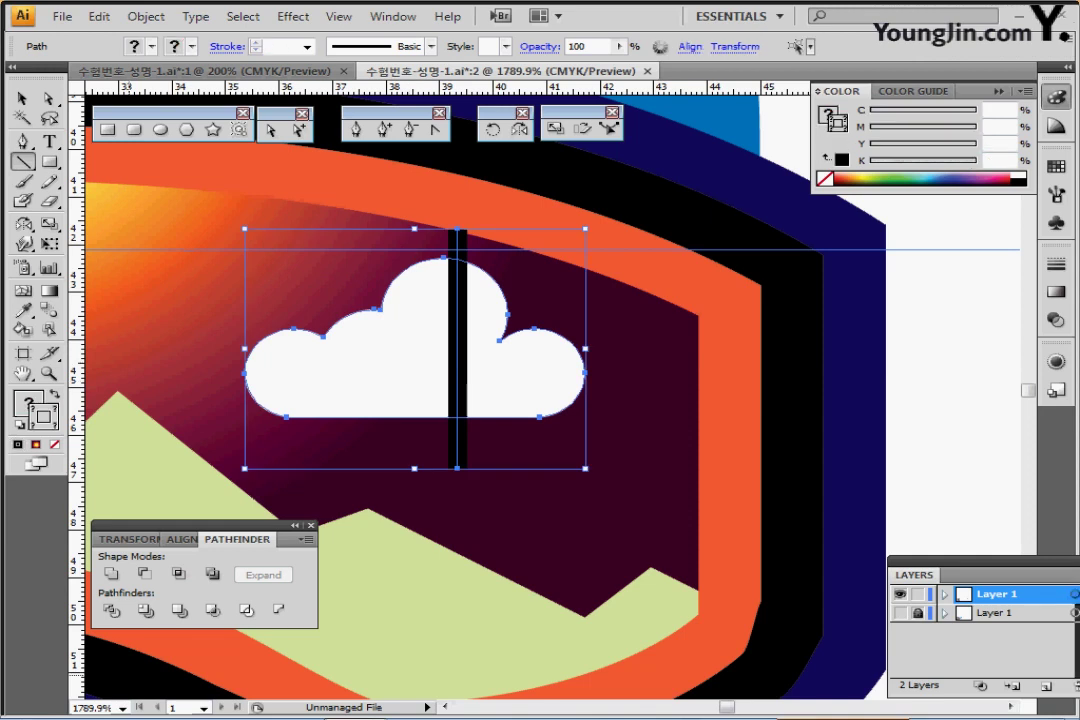
click(111, 610)
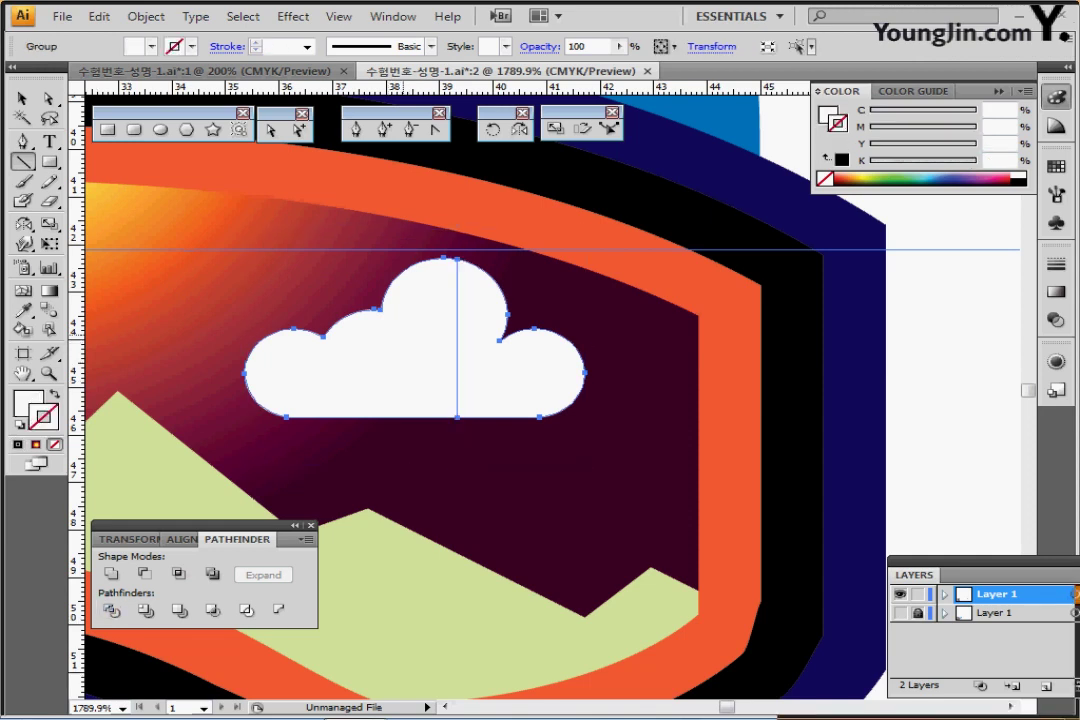
Isolate the left part of the divided cloud, fill it with CMYK black 30%, and leave isolation.
ctrl+double_click(410, 352)
ctrl+click(410, 352)
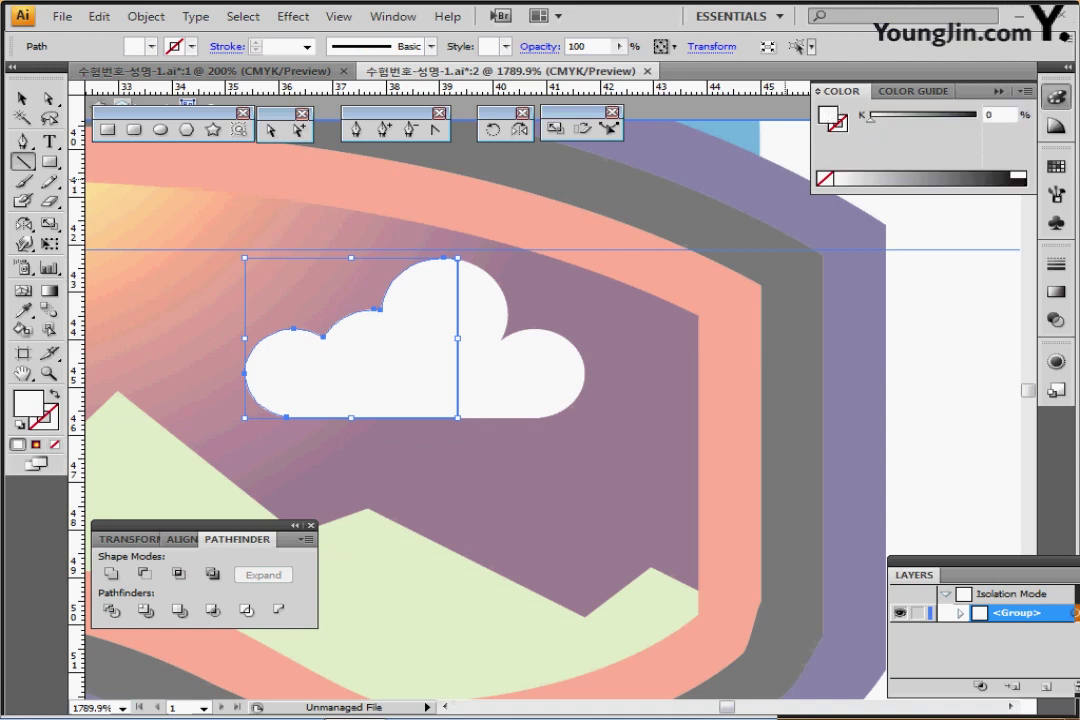
click(1024, 91)
click(855, 188)
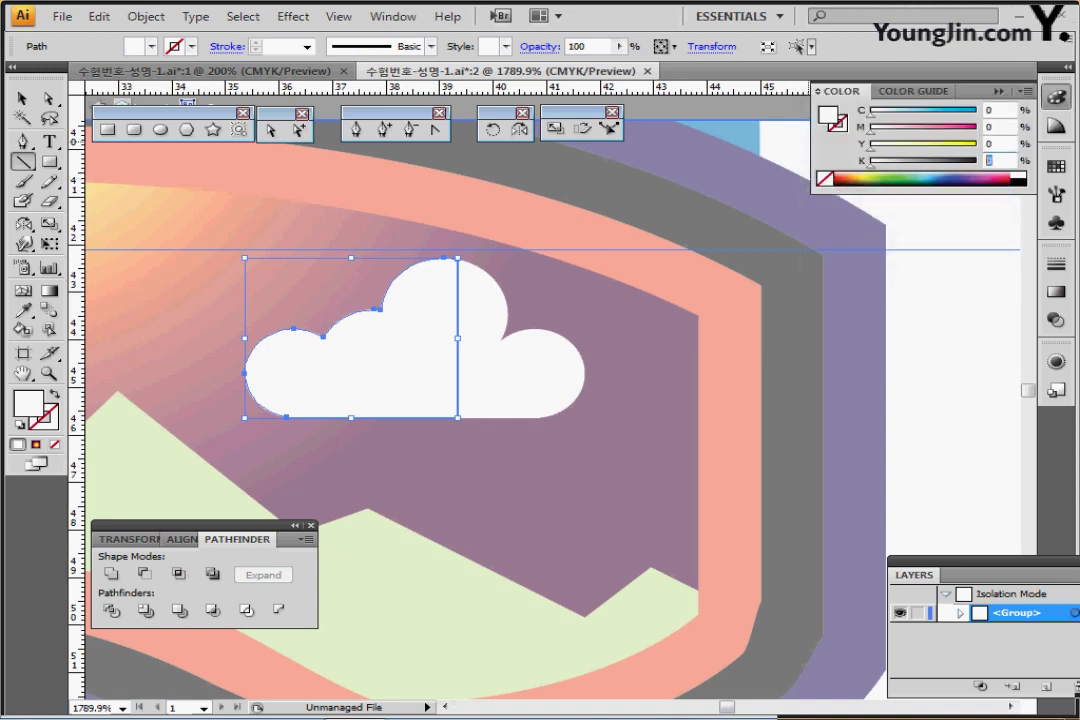
text(30)
key(Return)
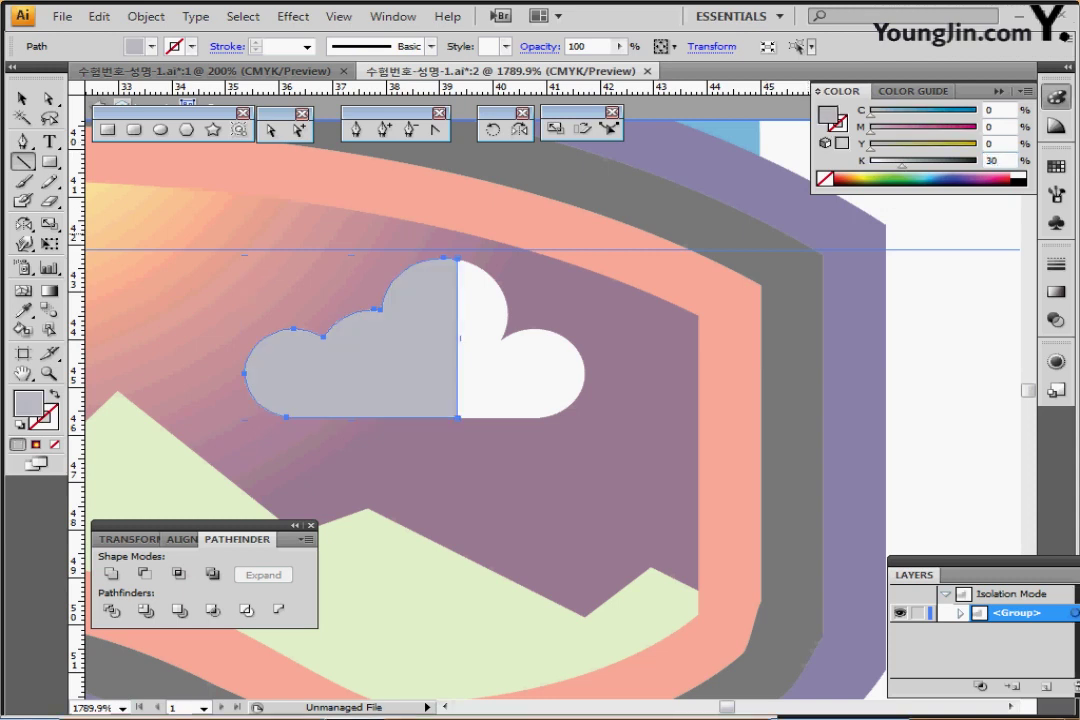
key(Escape)
Deselect the cloud and pick up the yellow fill and grey 2 pt stroke from the colour sample for a rounded rectangle.
ctrl+alt+click(529, 408)
ctrl+alt+click(529, 408)
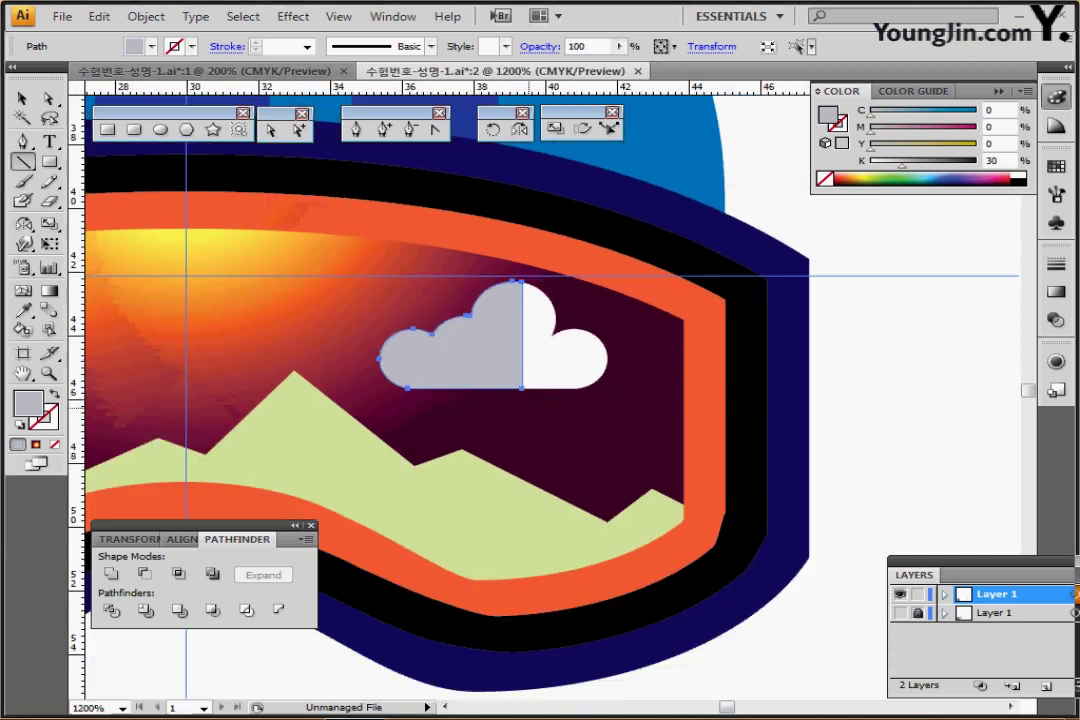
key(ctrl+minus)
key(ctrl+minus)
key(ctrl+minus)
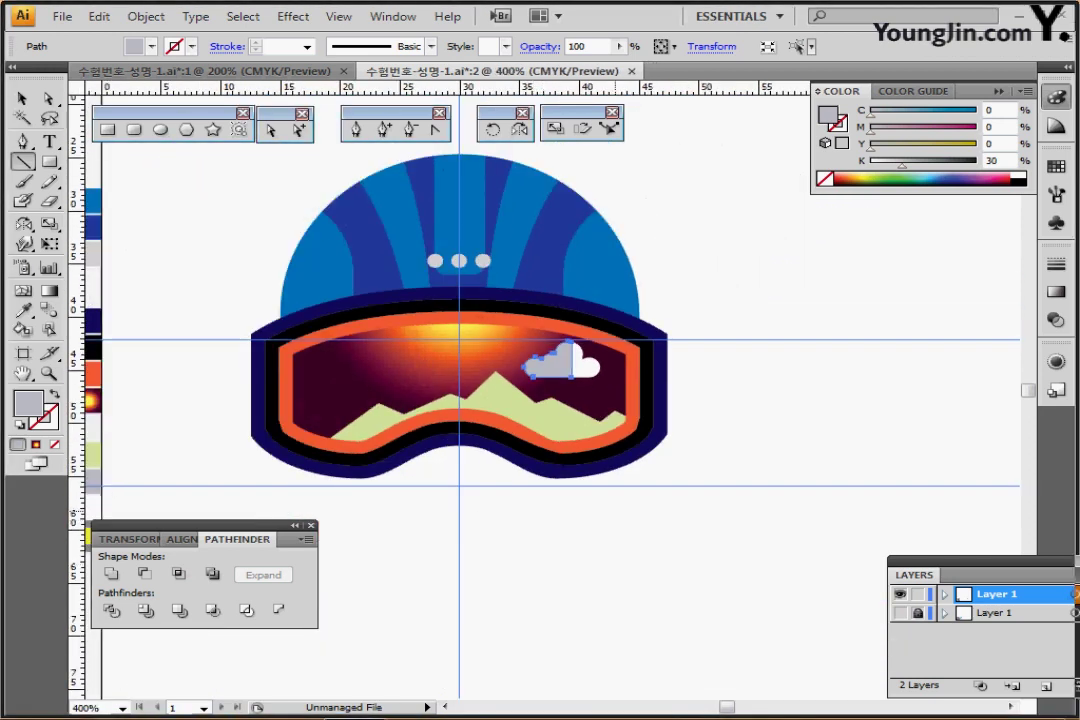
drag(569, 510, 527, 538)
ctrl+click(696, 434)
drag(696, 434, 719, 394)
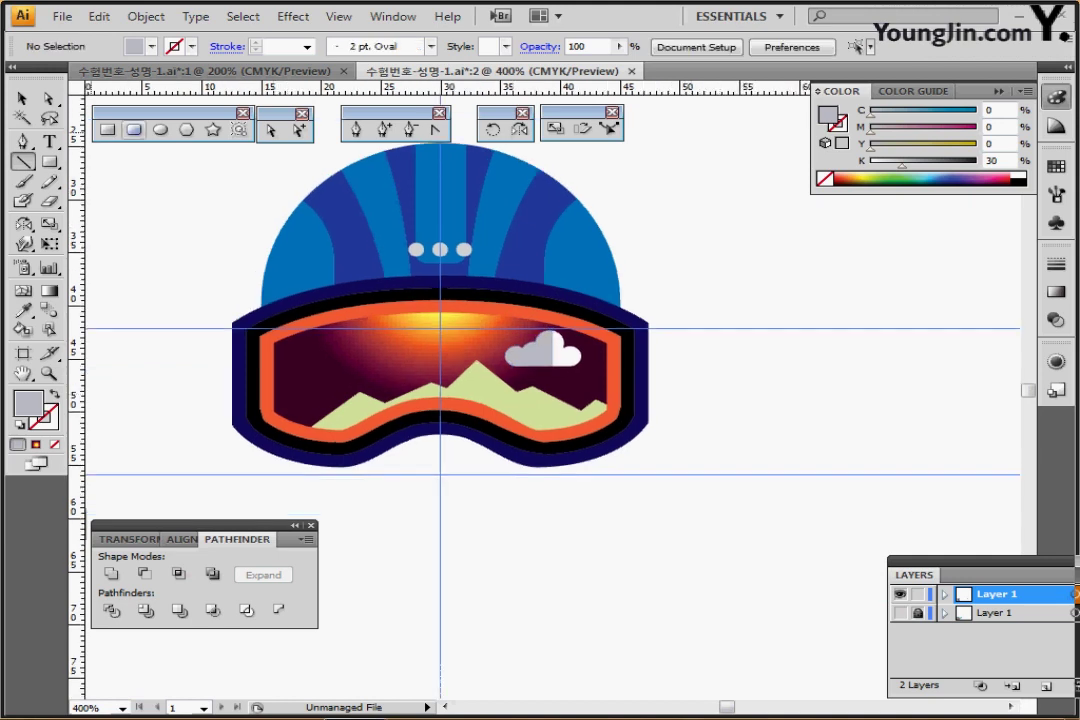
click(133, 129)
drag(165, 408, 241, 386)
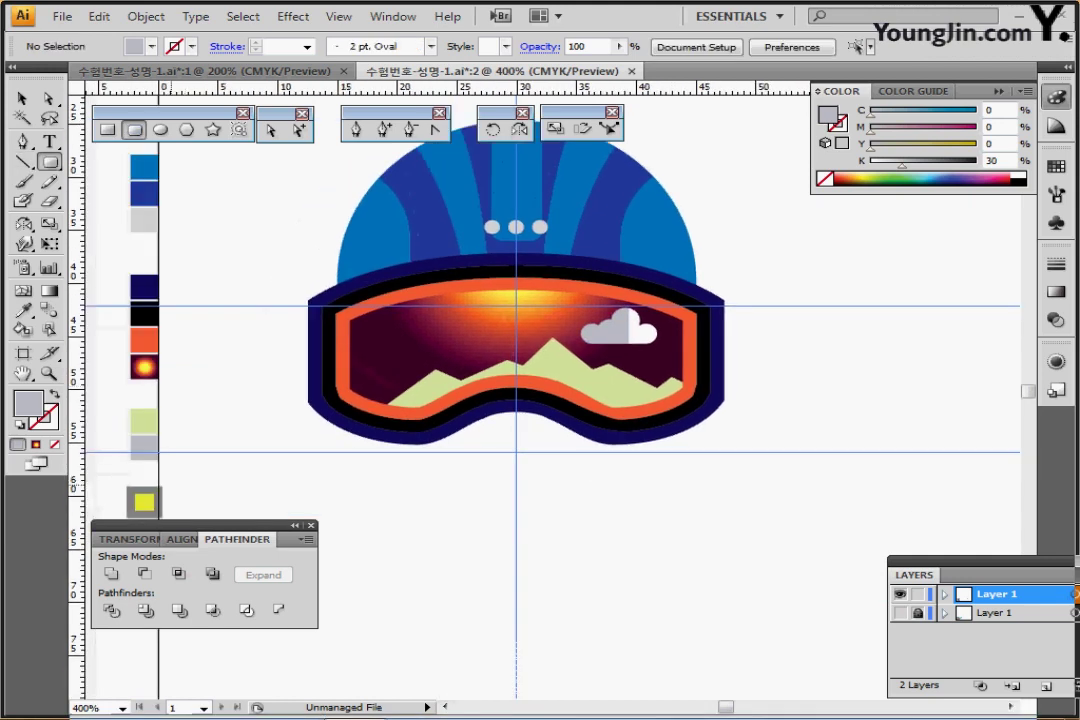
ctrl+click(144, 502)
ctrl+click(200, 466)
ctrl+click(344, 360)
Draw a wide rounded rectangle with small corner radii across the goggles, extending slightly past both sides, and nudge it left to centre it.
mouse_move(344, 360)
mouse_down()
mouse_move(308, 352)
mouse_move(302, 366)
mouse_up()
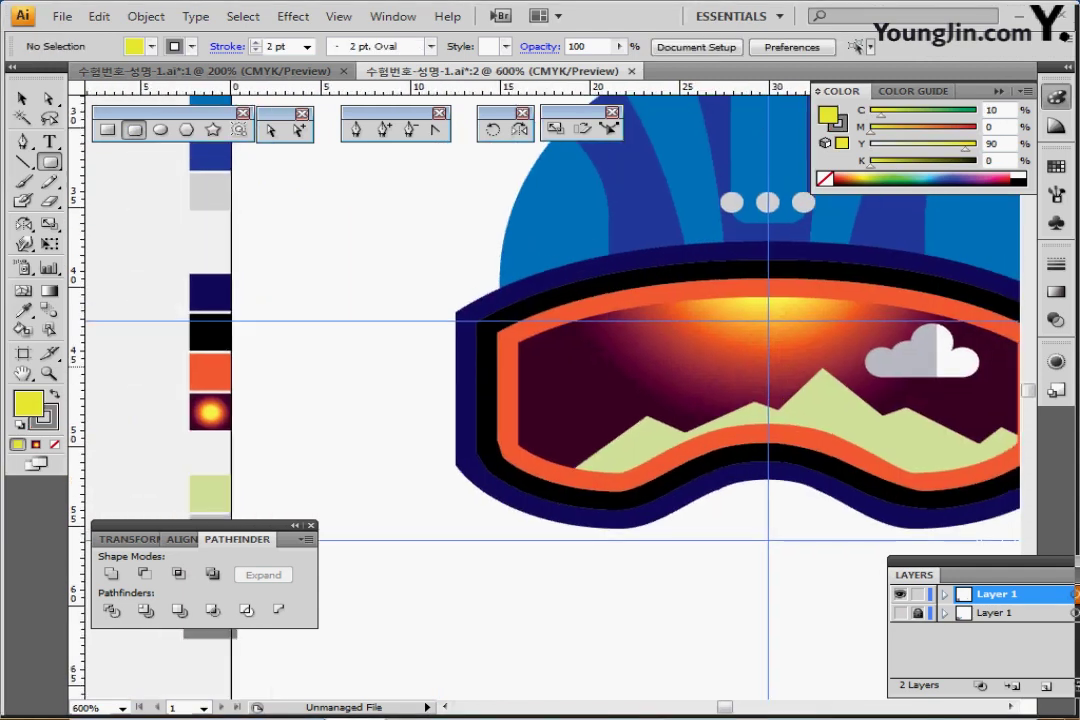
drag(610, 370, 335, 314)
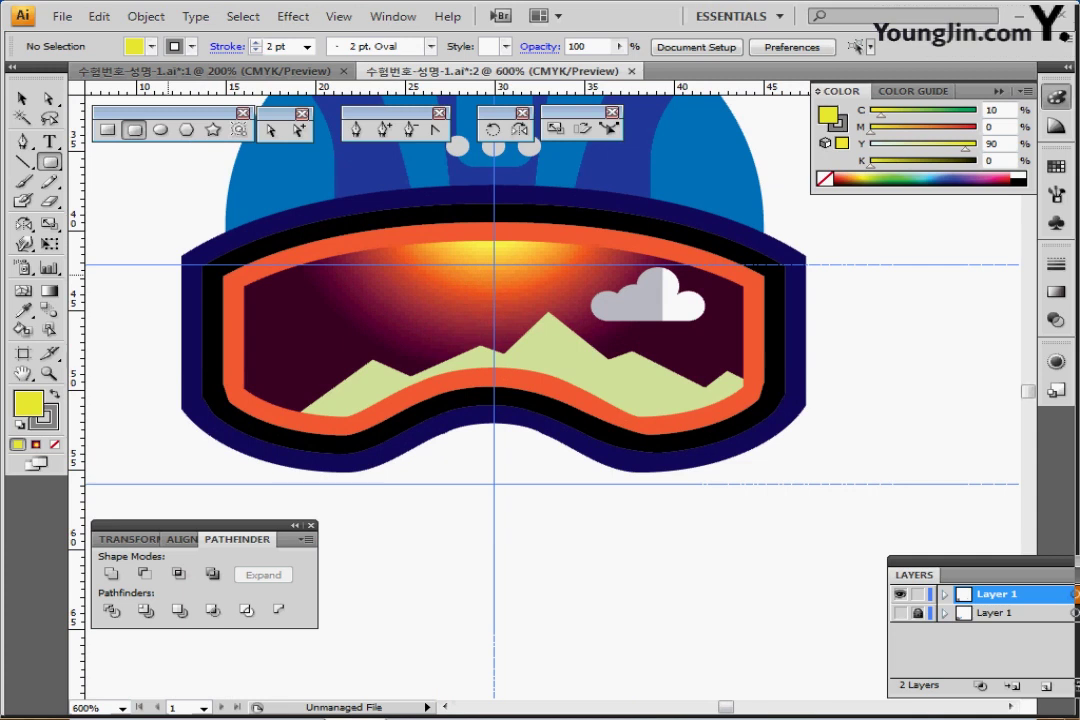
drag(170, 266, 822, 408)
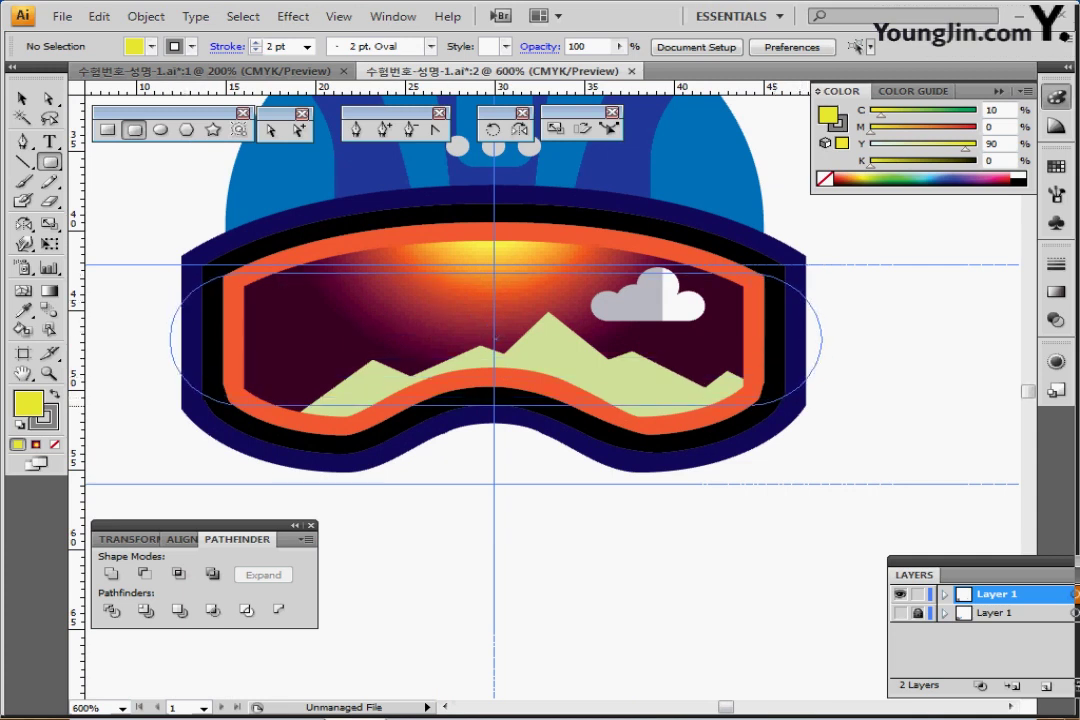
key(Left)
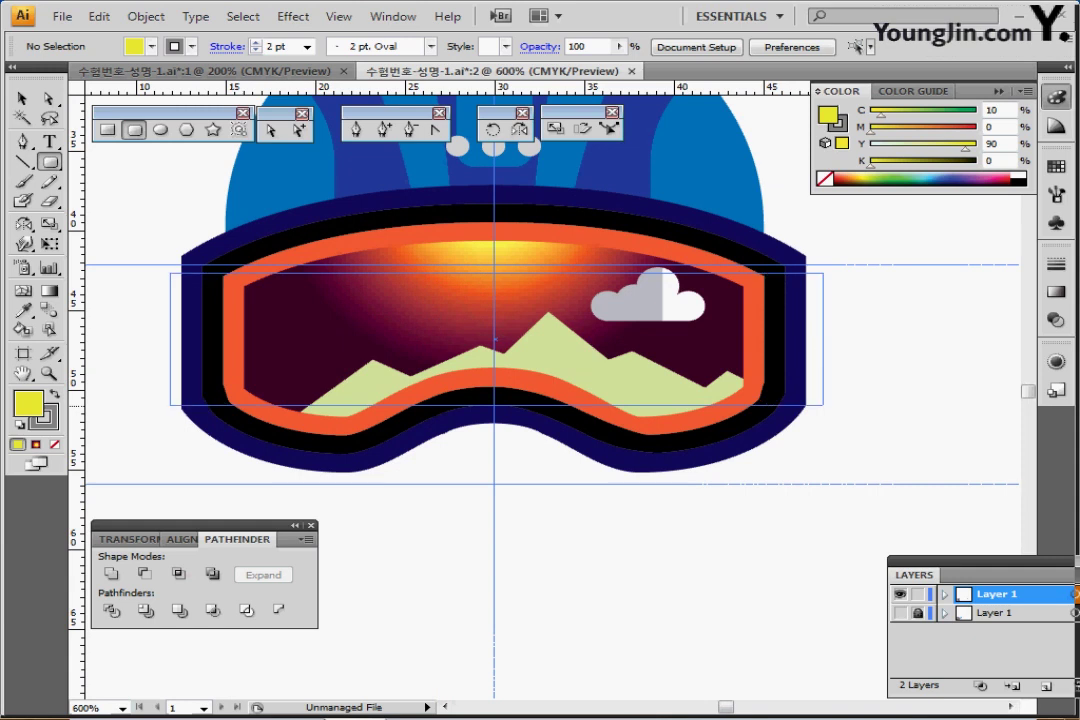
drag(822, 405, 816, 407)
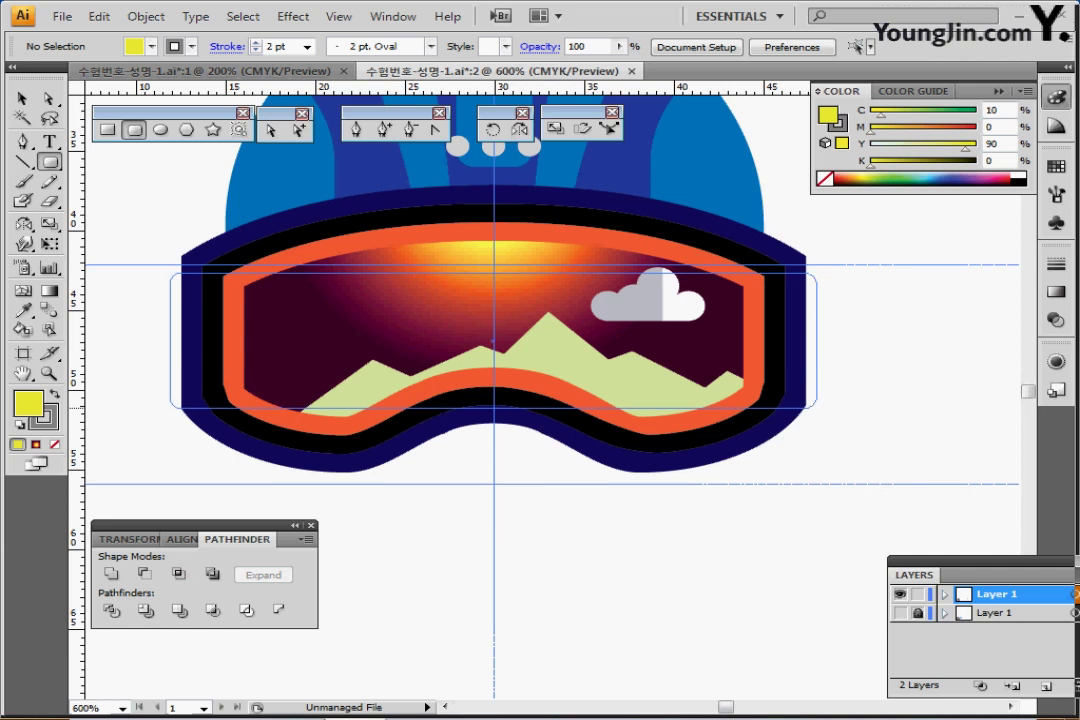
drag(816, 407, 822, 407)
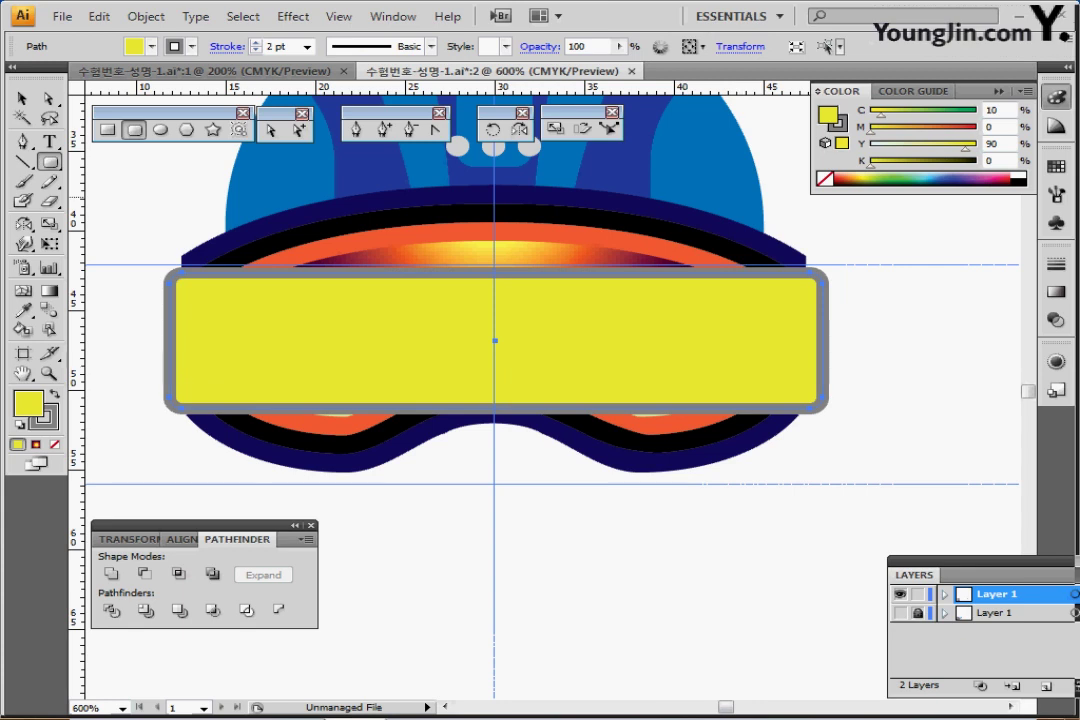
key(Left)
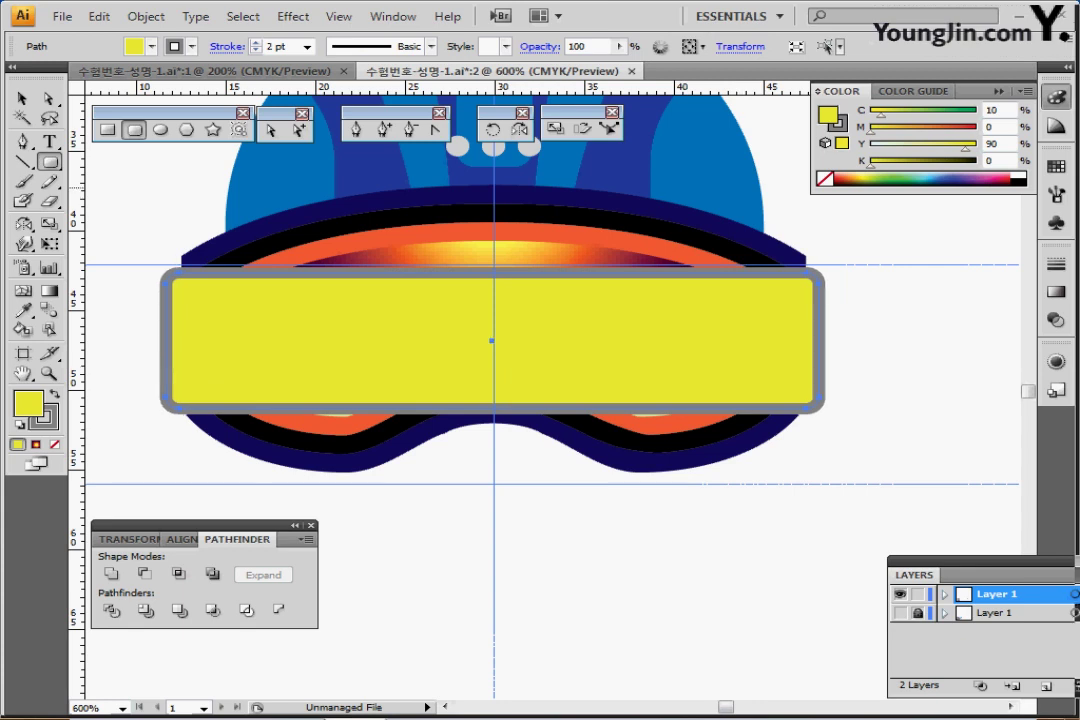
Send the yellow rounded rectangle behind all the helmet and goggle artwork and deselect it.
key(ctrl+shift+bracketleft)
key(ctrl+minus)
key(ctrl+minus)
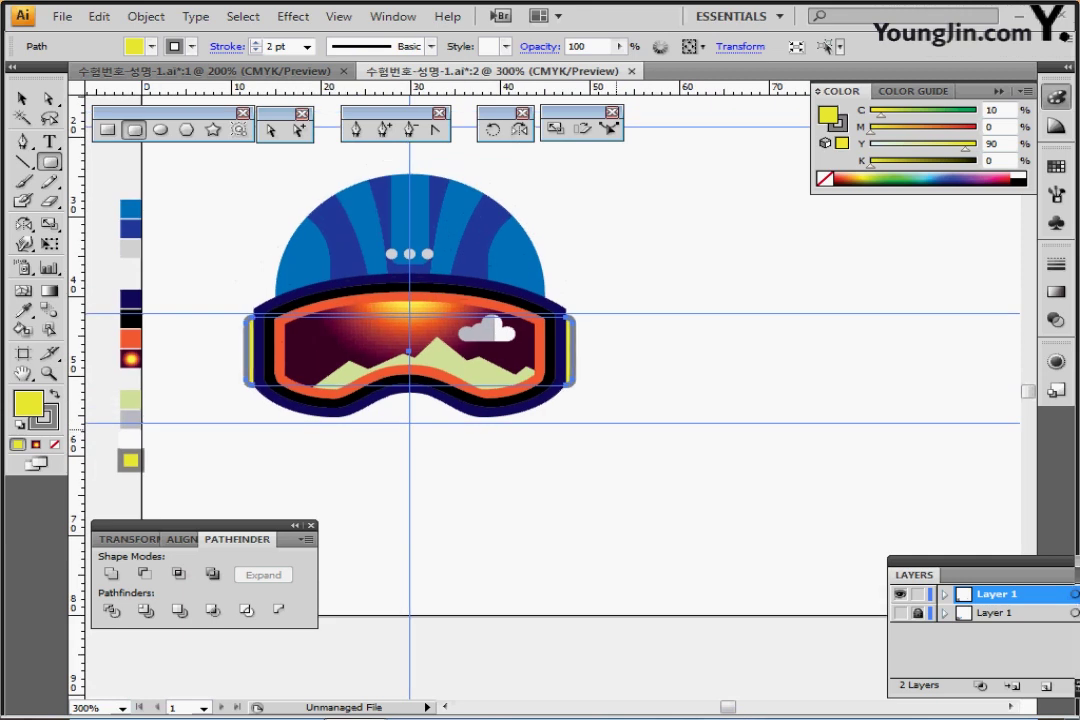
key(ctrl+shift+a)
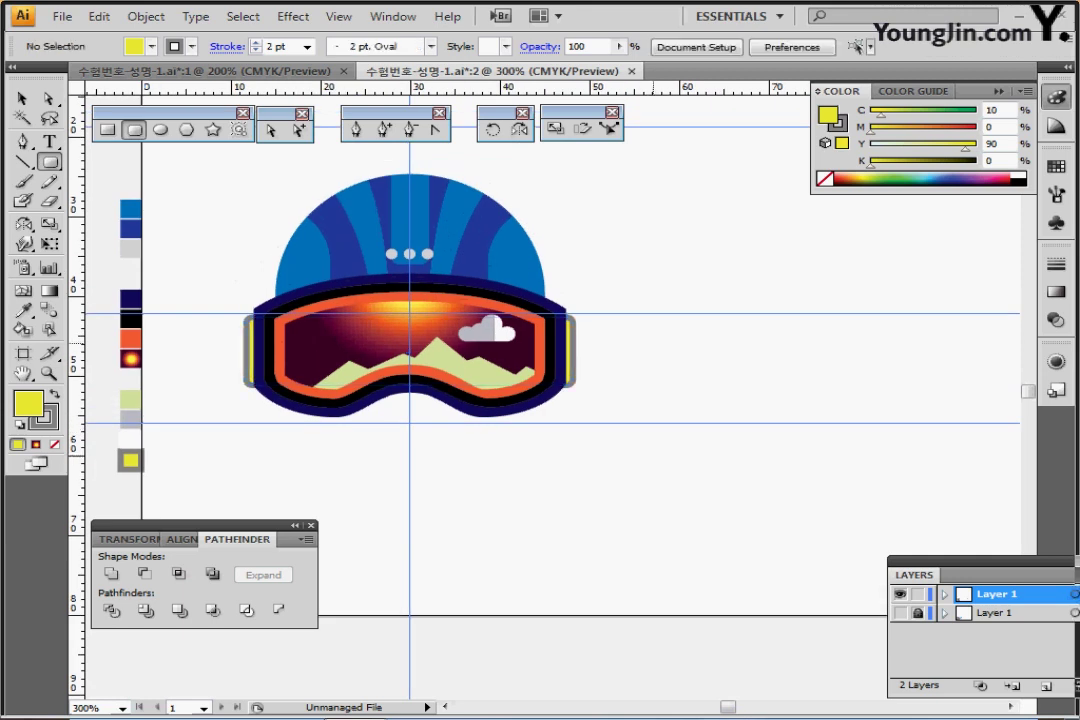
Show the locked reference layer and pick up the light blue sample's fill for drawing with the Pen tool.
drag(658, 340, 612, 413)
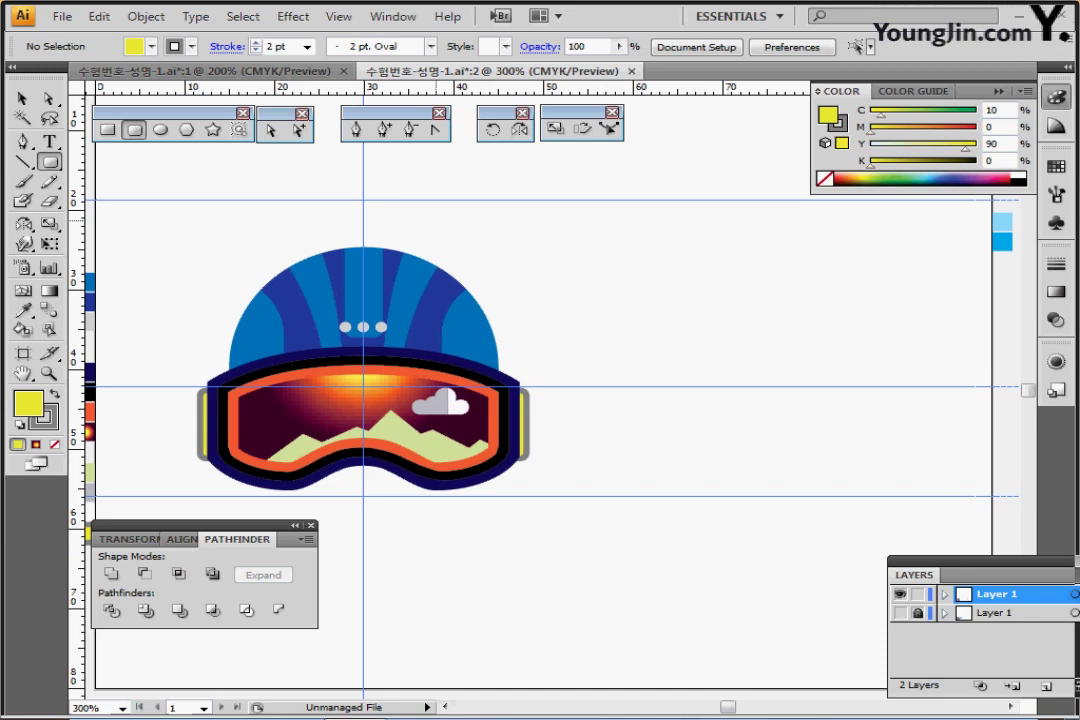
click(900, 613)
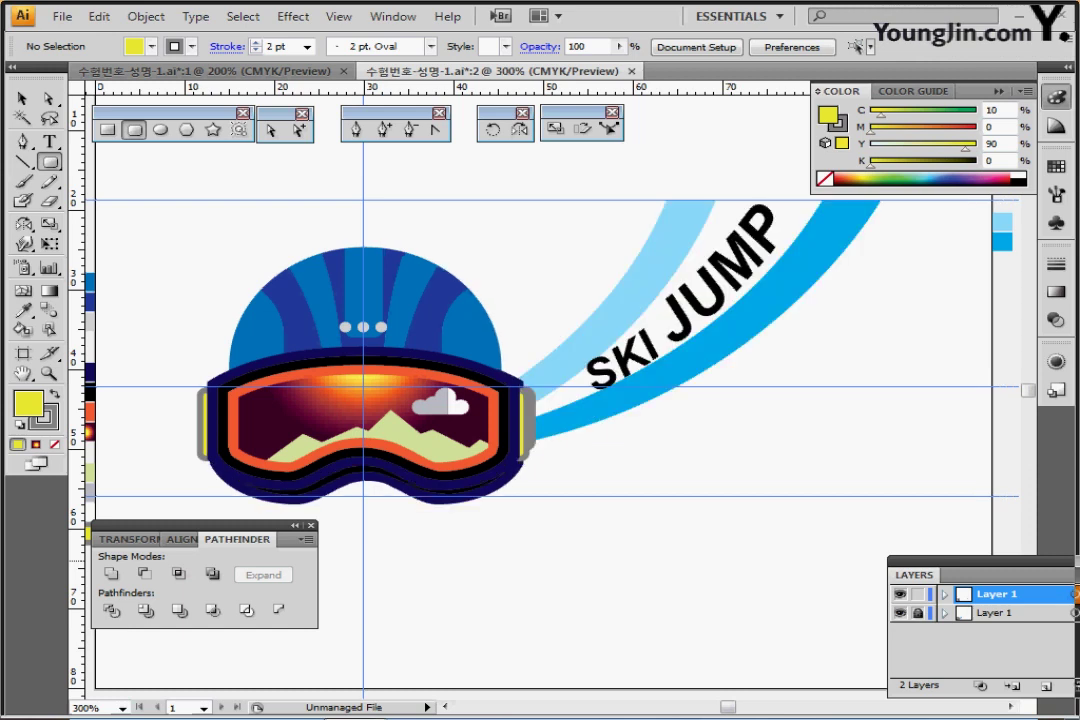
drag(650, 418, 625, 431)
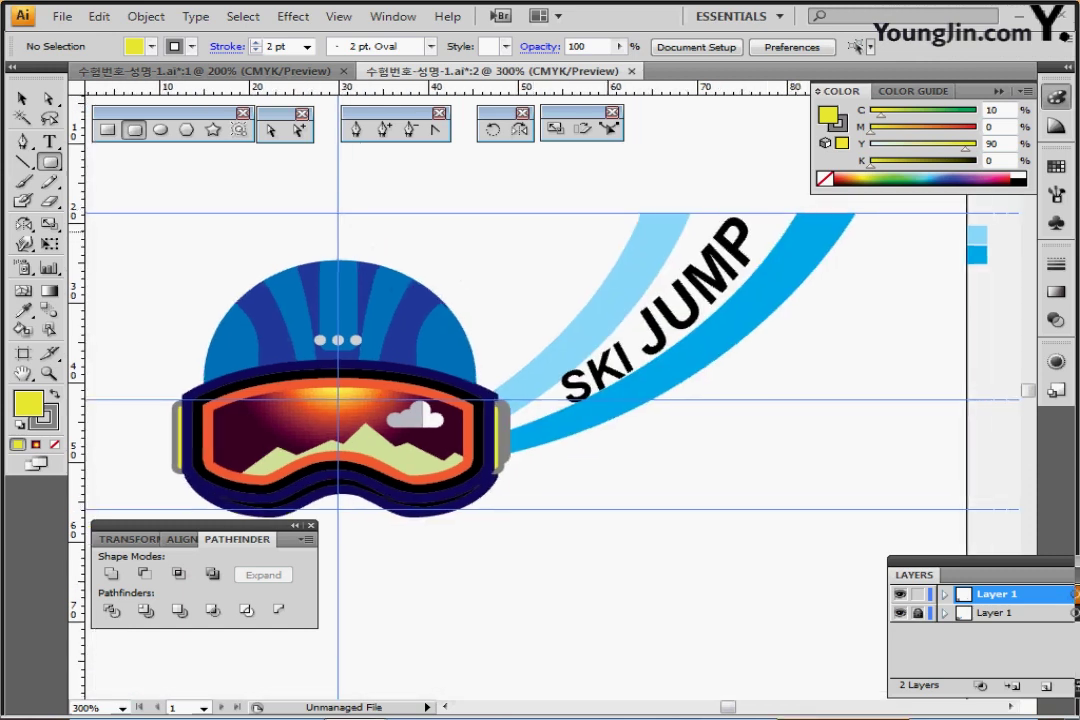
ctrl+click(977, 235)
key(ctrl+shift+a)
click(23, 142)
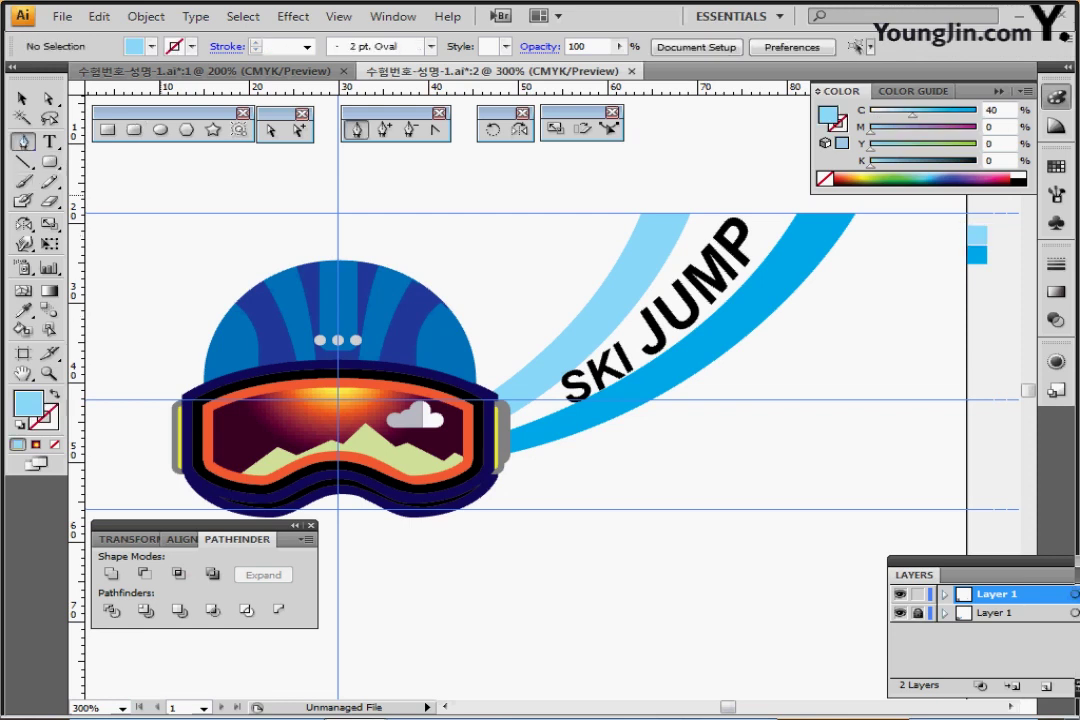
Trace the light blue band's top end and lower curved edge down into the goggles, using a light blue stroke without fill, and refine the curve.
click(640, 212)
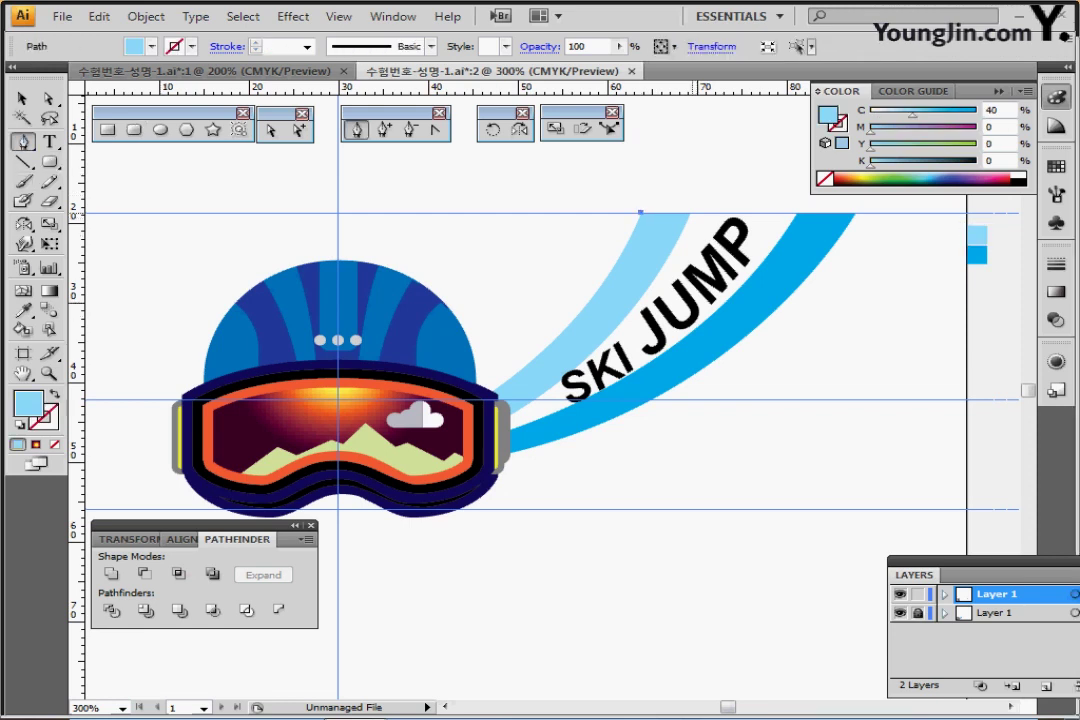
click(691, 212)
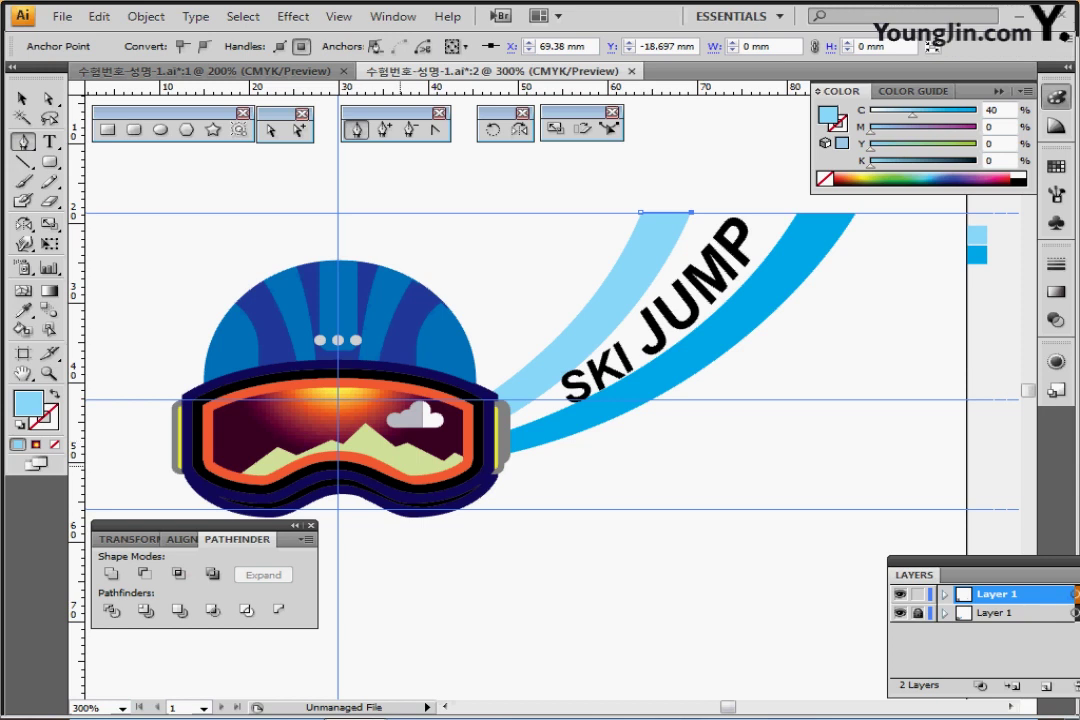
drag(405, 466, 216, 520)
click(640, 212)
key(shift+x)
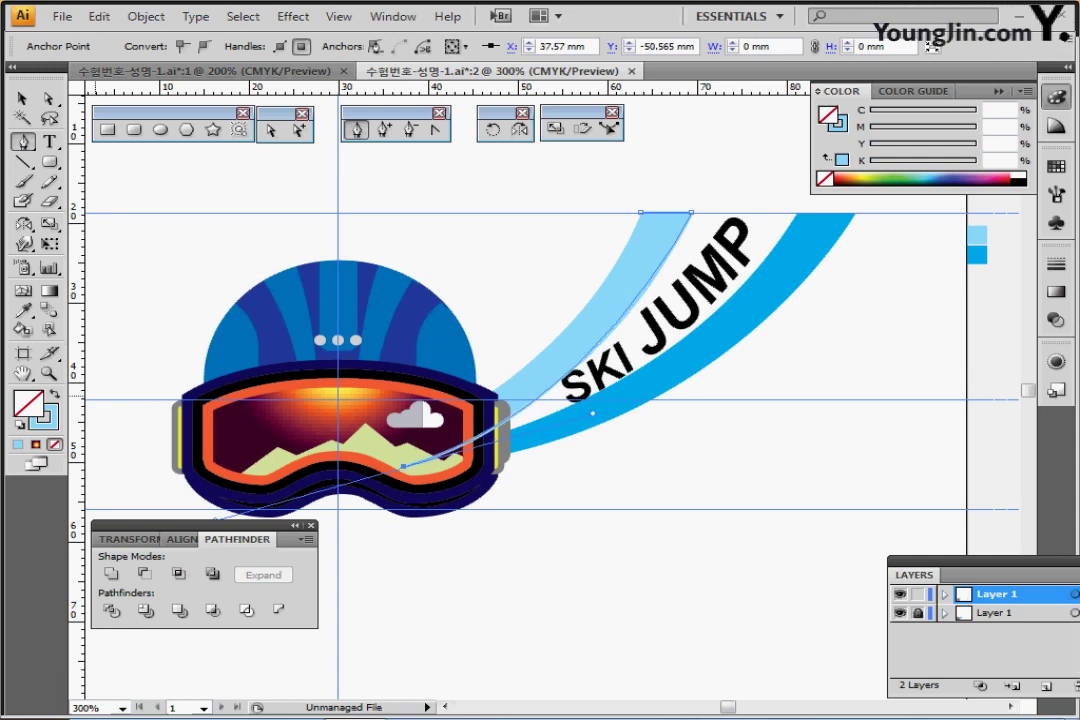
key(Left)
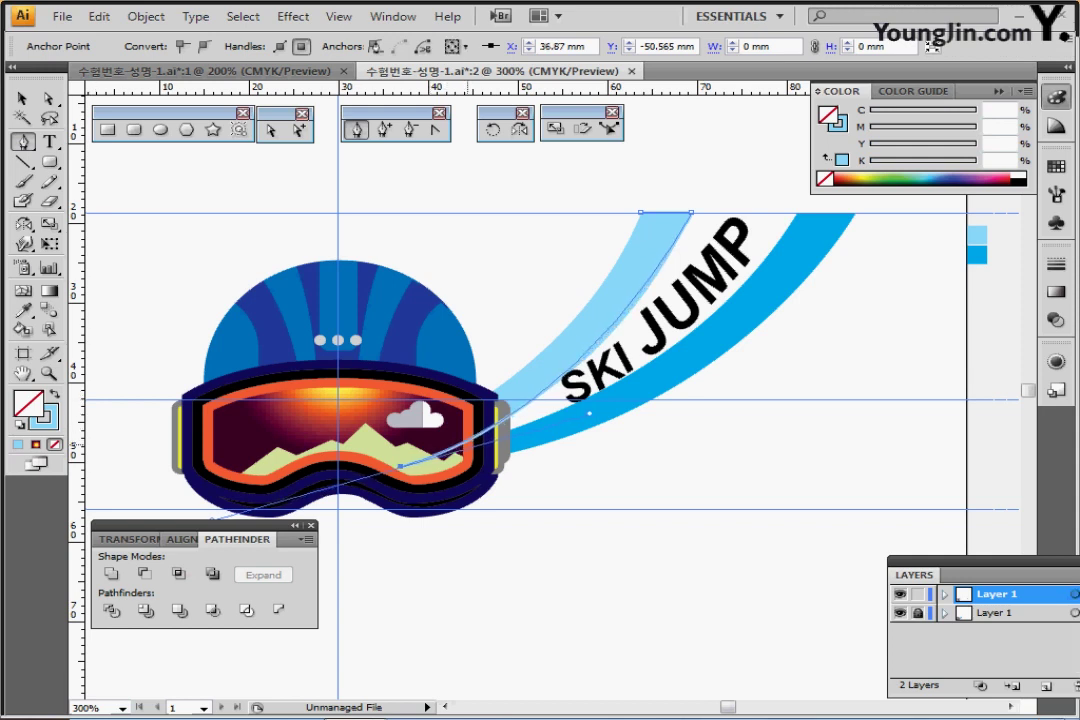
key(ctrl)
key(a)
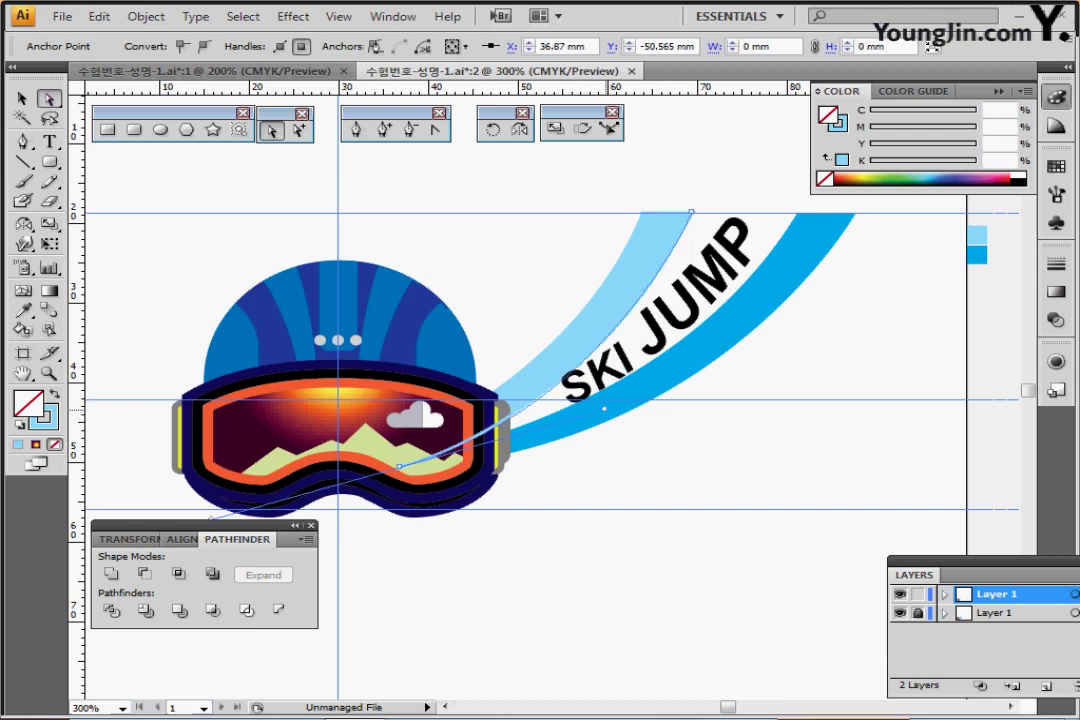
key(p)
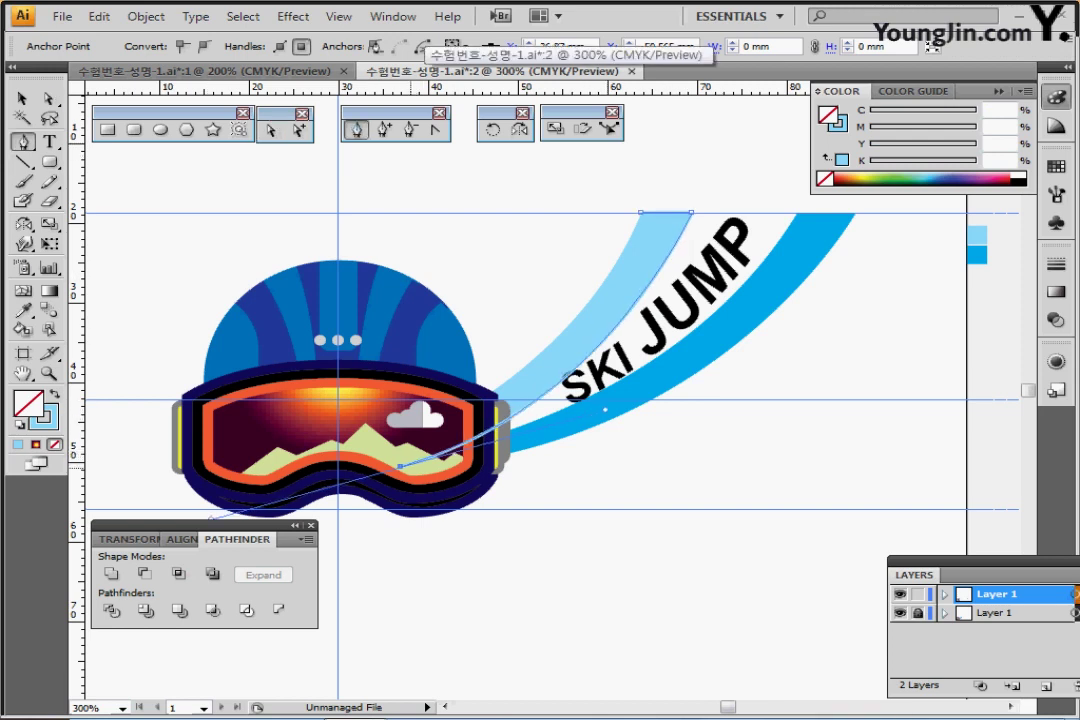
Add the band's short end inside the goggles and trace its upper curved edge back to the starting point, closing the path.
click(401, 466)
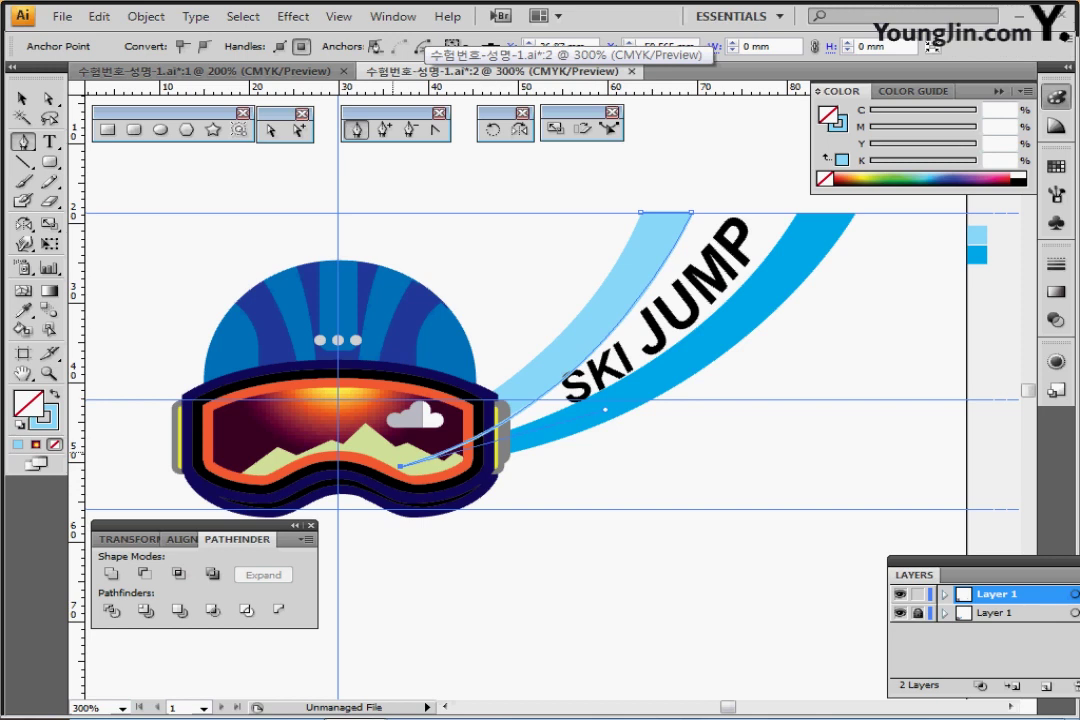
click(376, 455)
drag(541, 354, 585, 308)
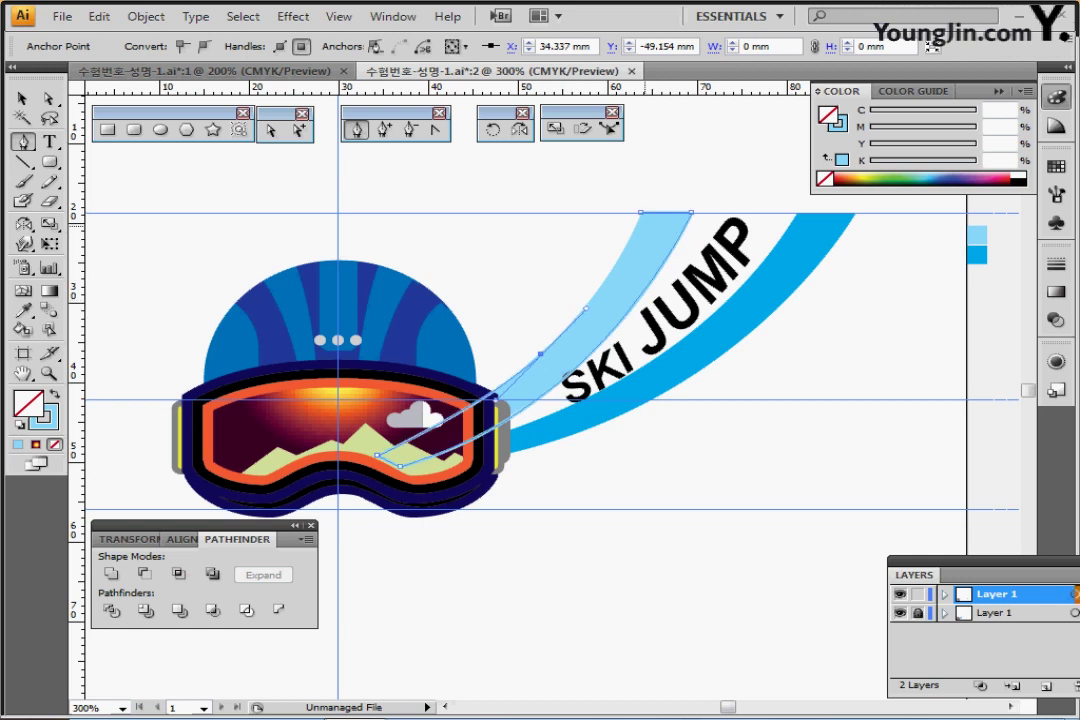
drag(640, 212, 652, 174)
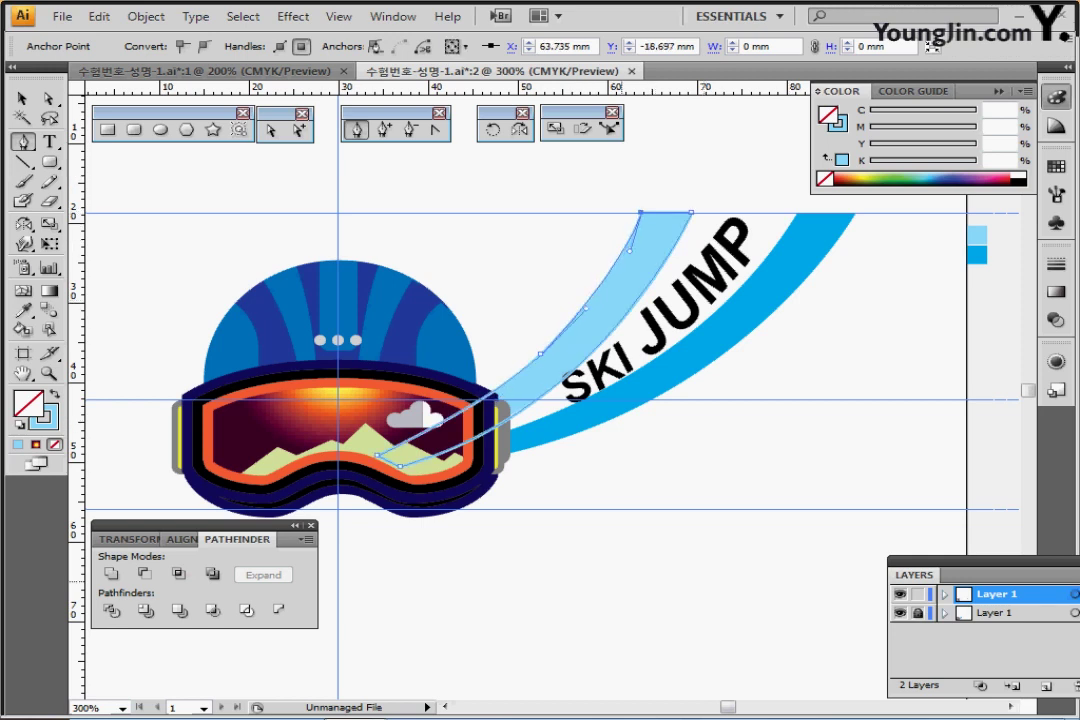
Hide the reference layer and give the light blue band a light blue fill with no stroke.
ctrl+click(799, 578)
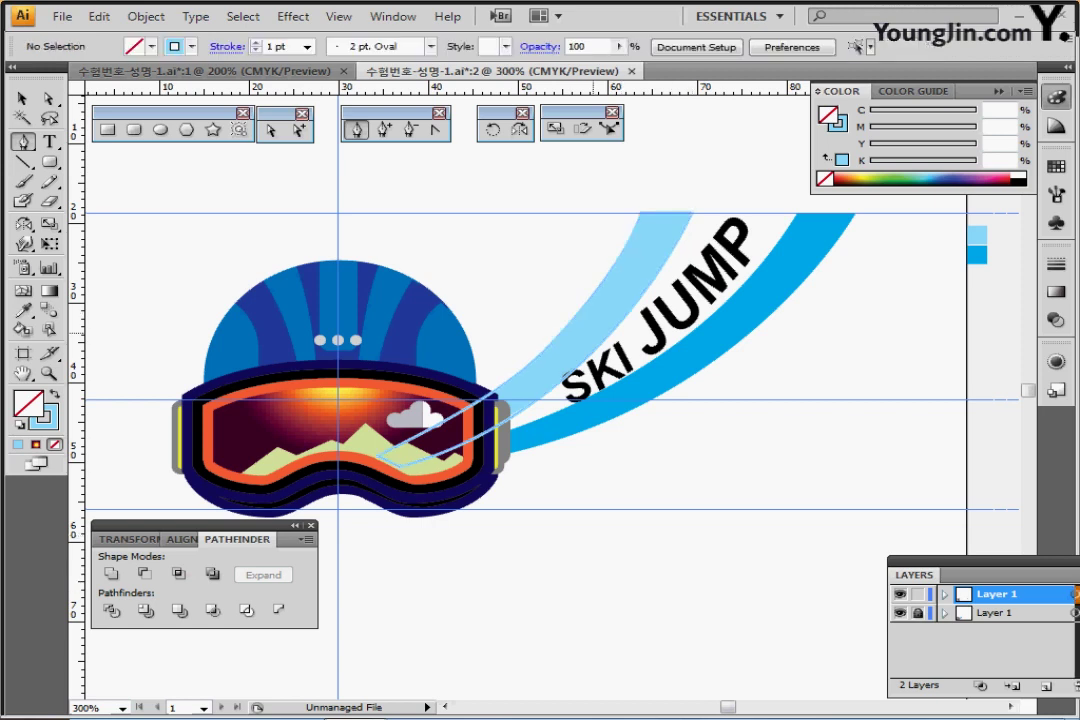
ctrl+click(601, 286)
click(901, 613)
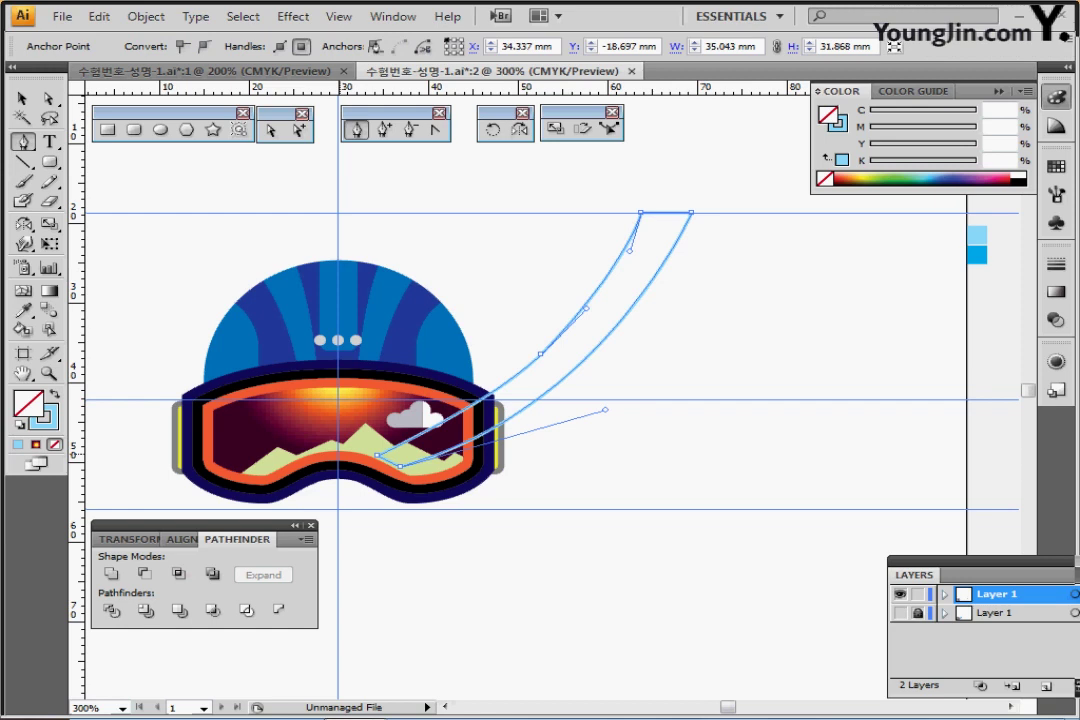
click(55, 395)
ctrl+click(622, 297)
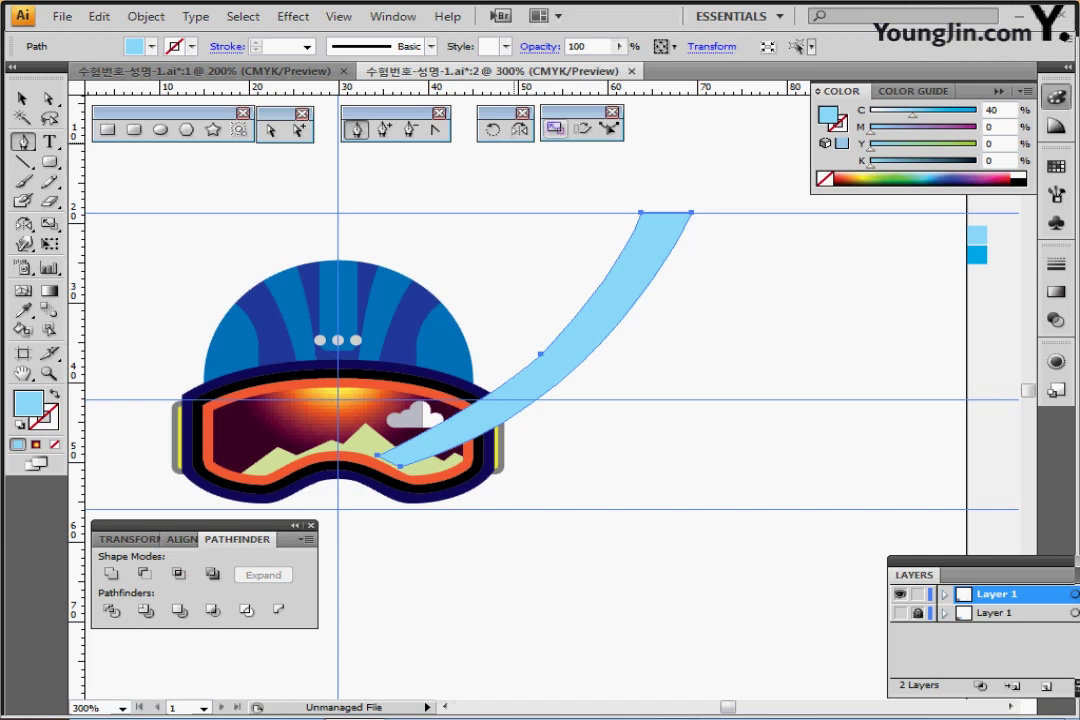
Create a copy of the light blue band scaled uniformly to 120% and recolor it with the darker blue sample.
double_click(556, 129)
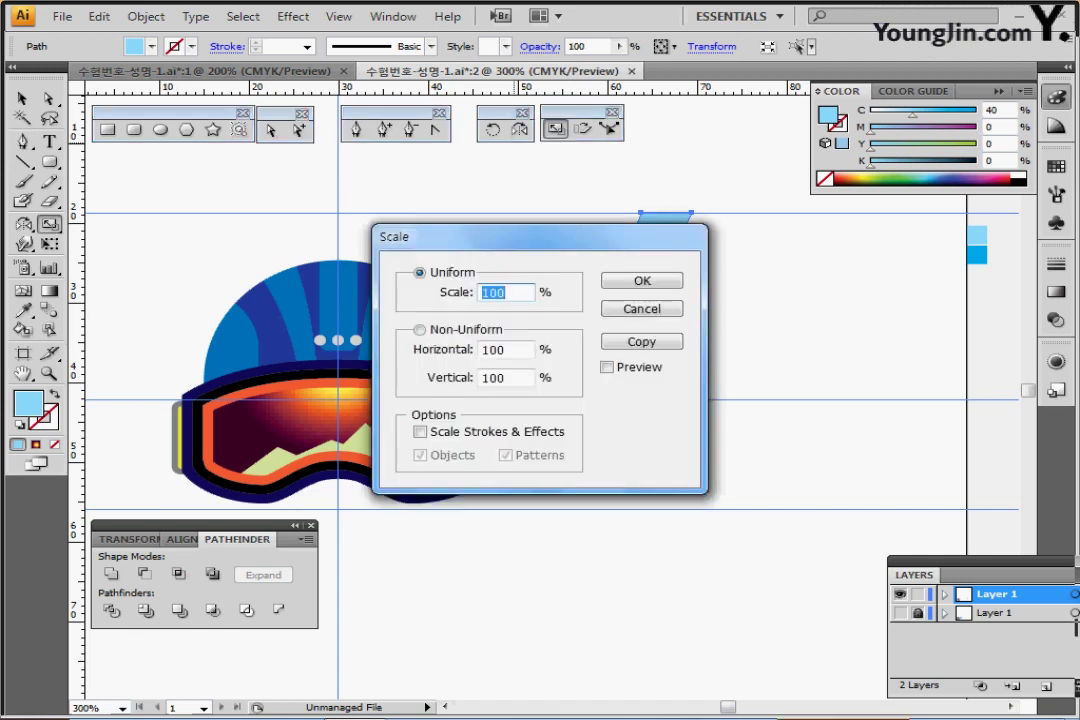
text(120)
click(641, 341)
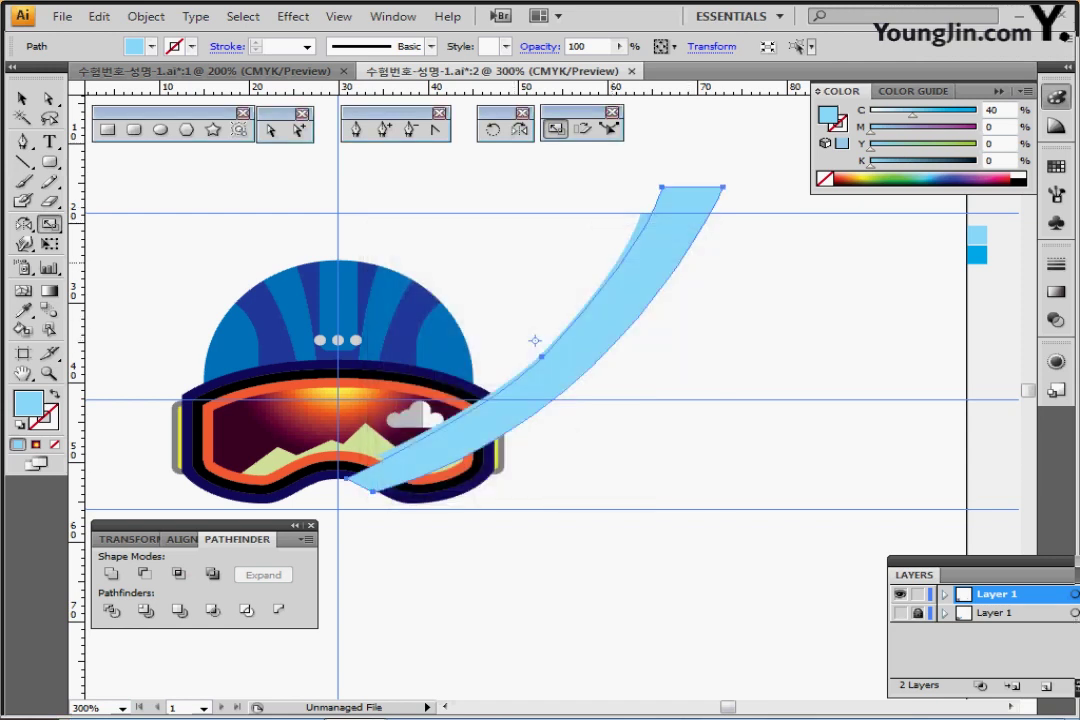
key(i)
click(977, 255)
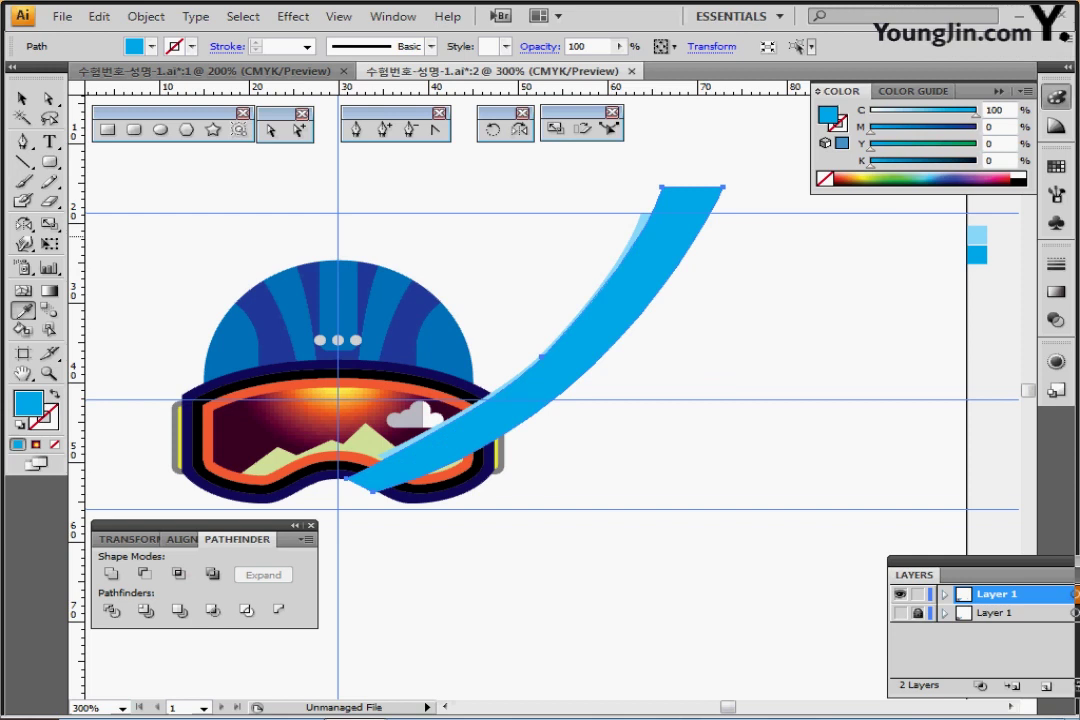
Move the darker blue copy onto the reference's lower band and rotate it to follow the curve under SKI JUMP, showing the reference layer only while aligning.
drag(620, 297, 712, 323)
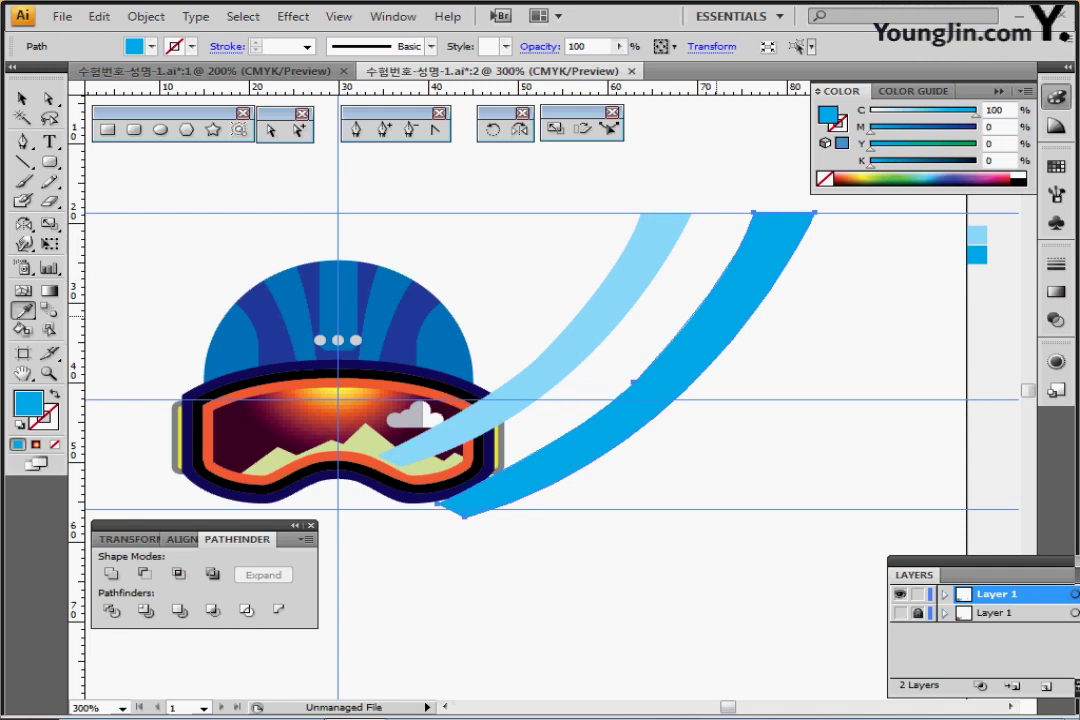
click(901, 613)
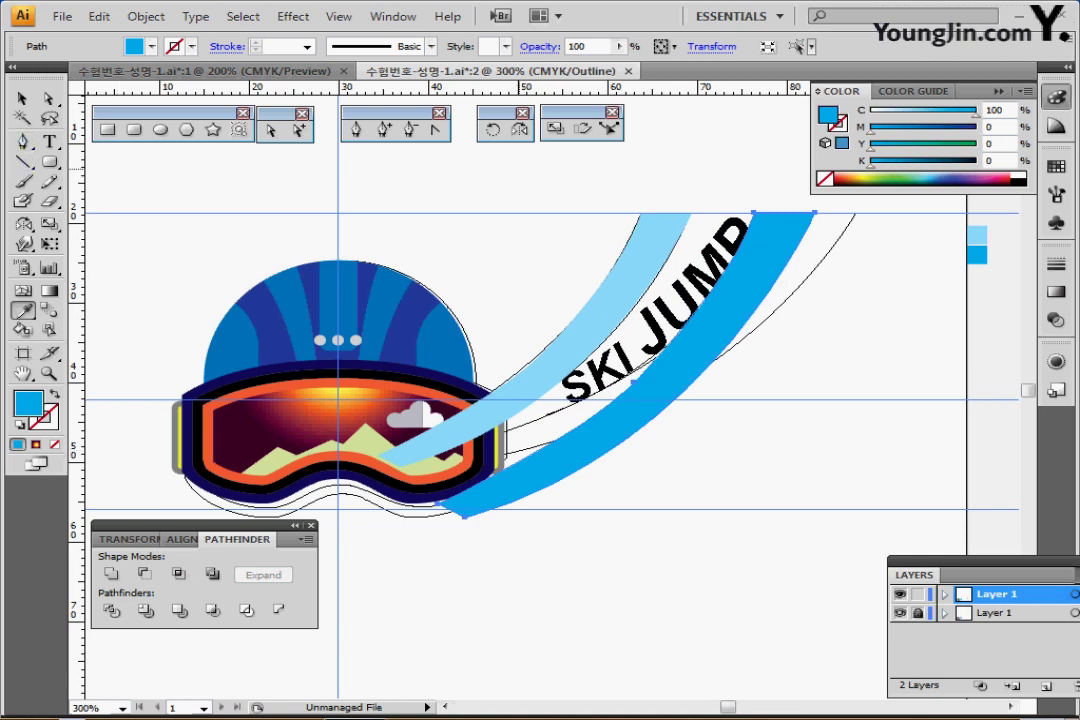
click(492, 129)
drag(779, 218, 809, 223)
key(Right)
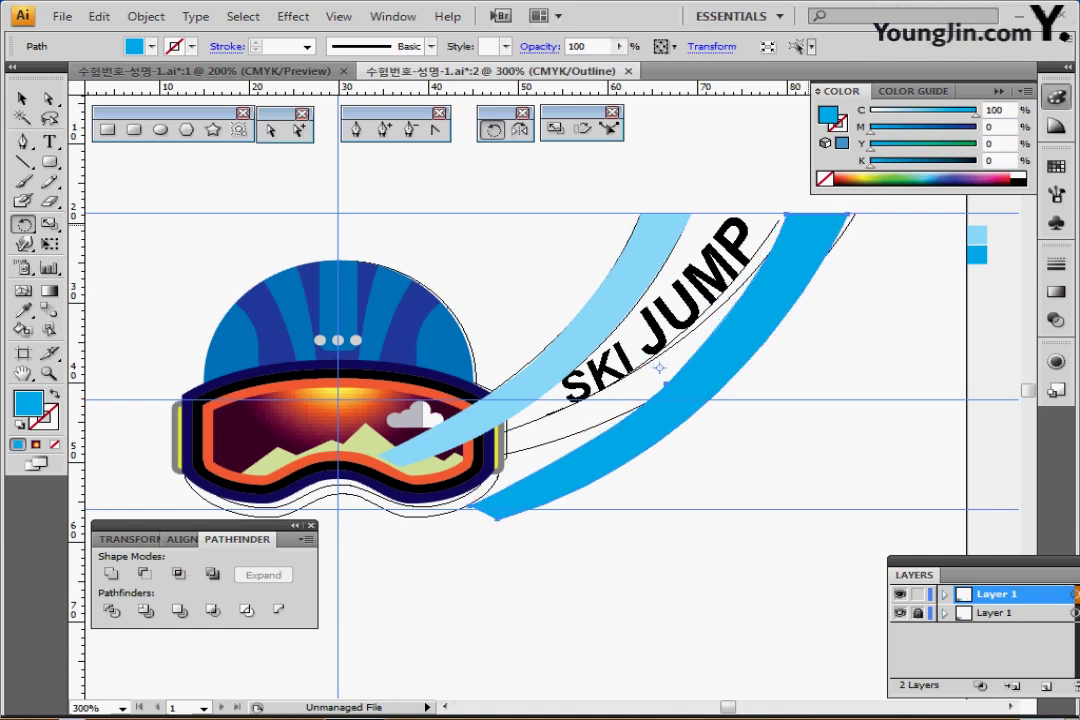
key(Right)
key(Right)
key(Right)
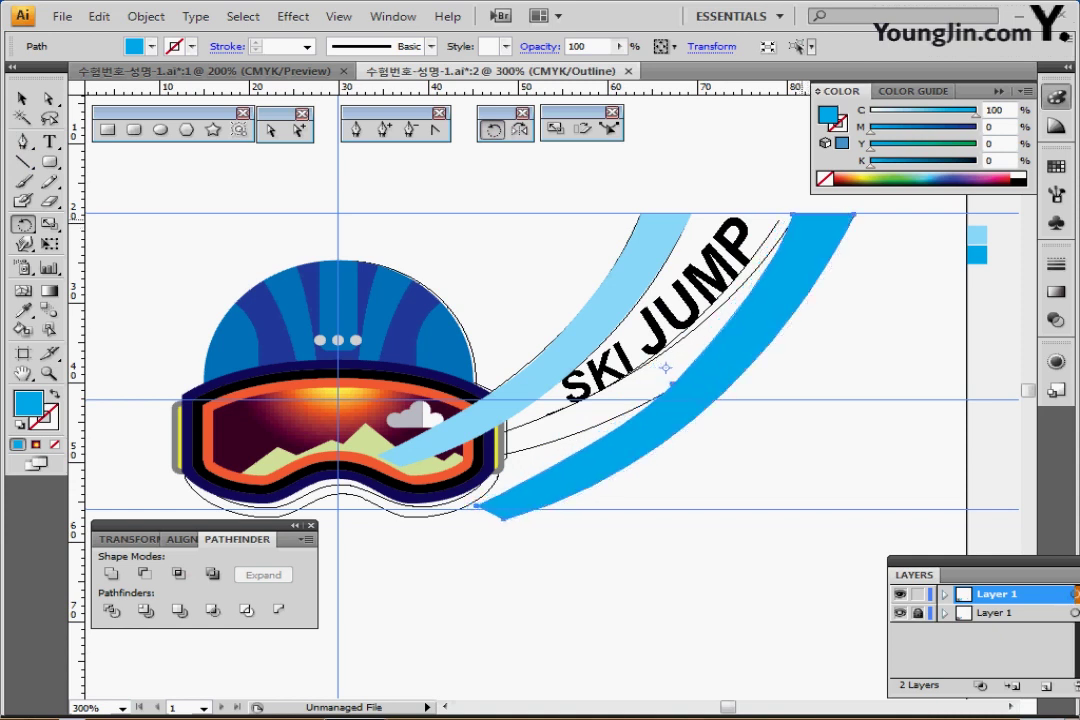
drag(590, 580, 535, 542)
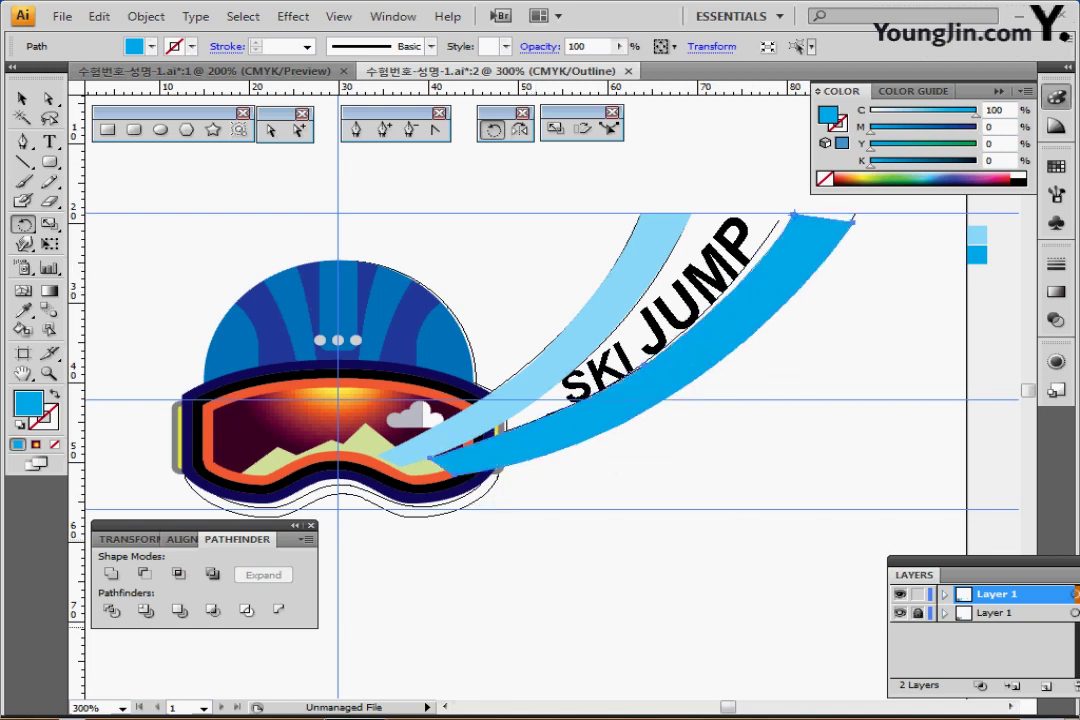
click(901, 613)
Average the top anchor points of both blue bands along the horizontal axis, send the bands behind the goggles and deselect them.
drag(682, 290, 650, 301)
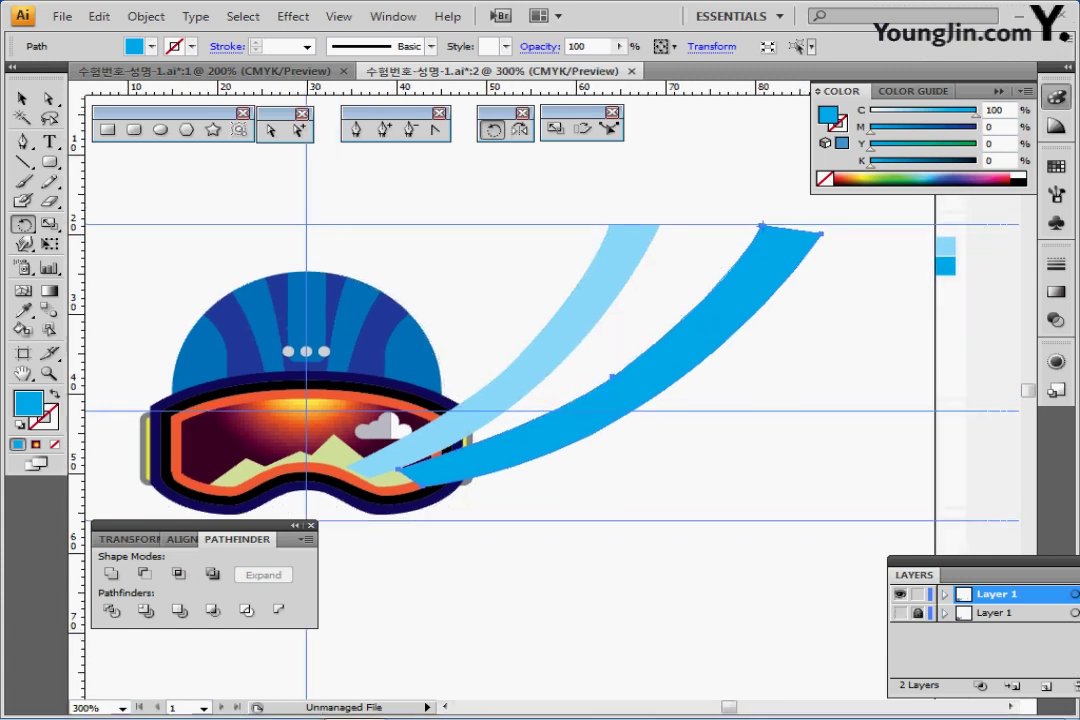
click(48, 98)
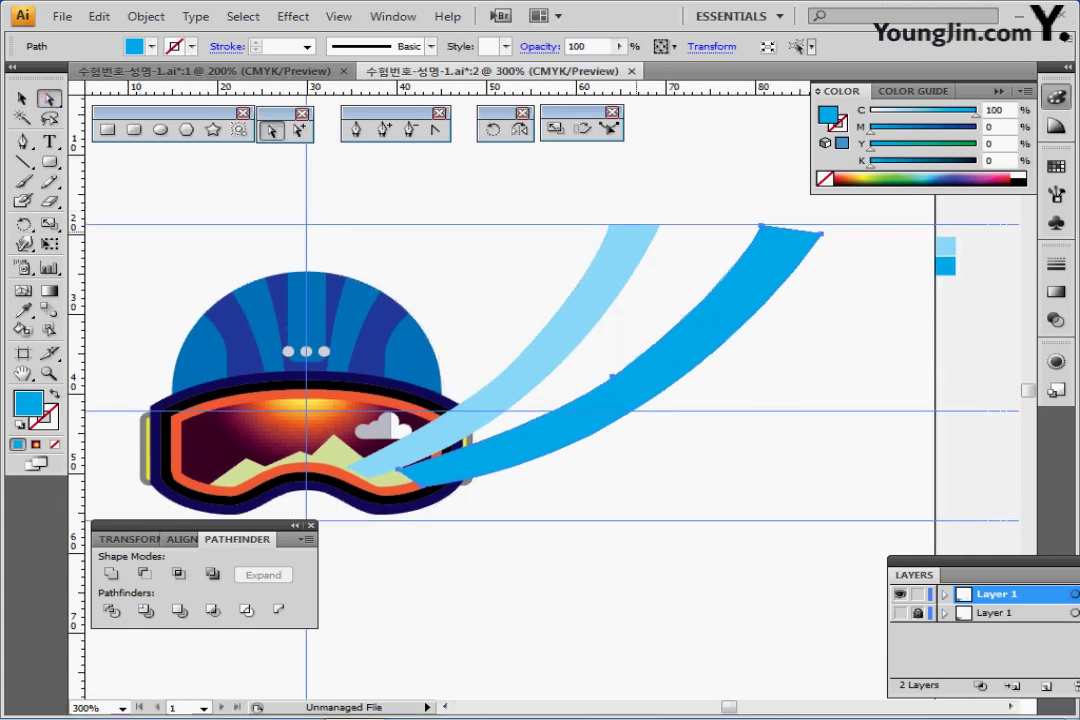
drag(559, 186, 812, 238)
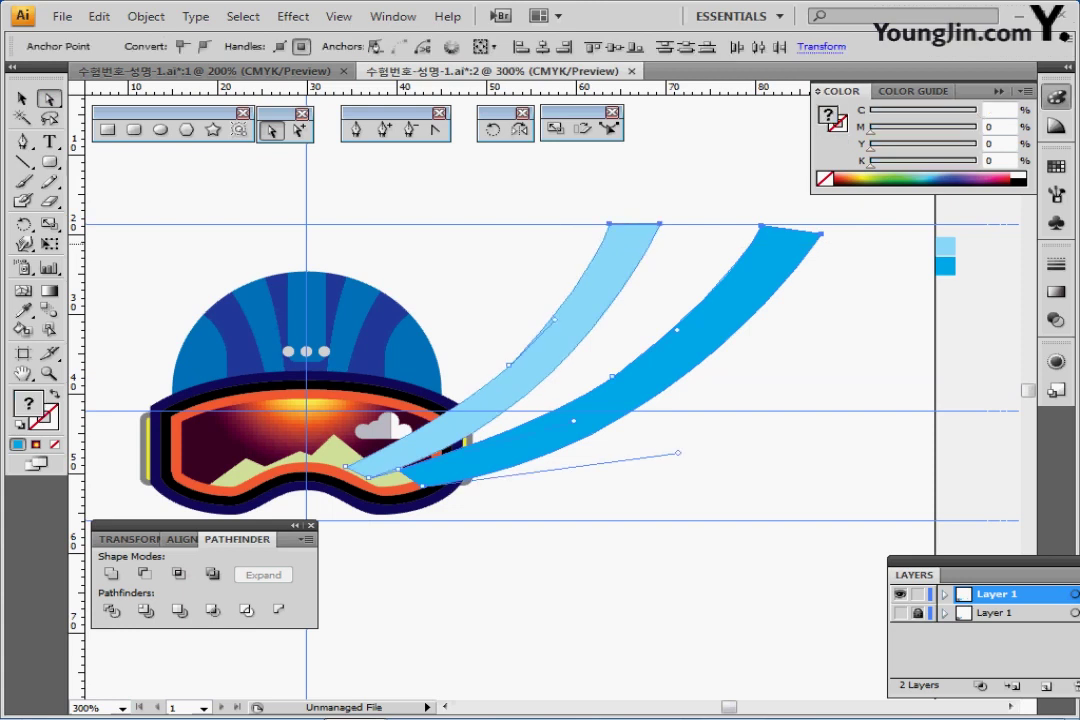
drag(683, 286, 664, 301)
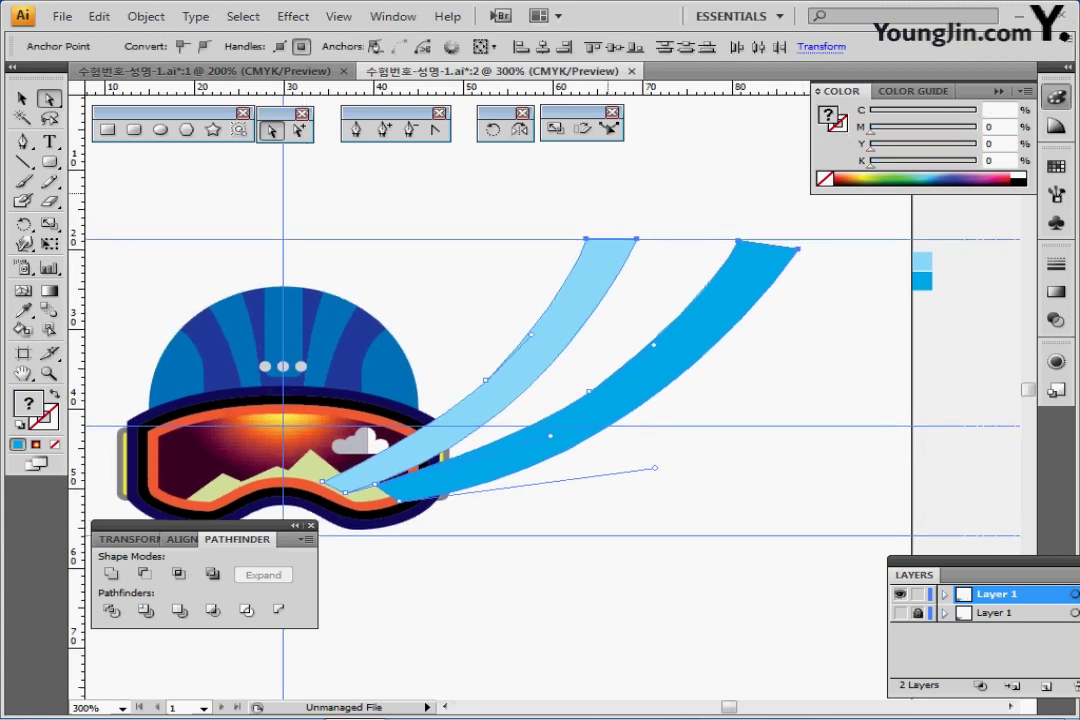
right_click(588, 183)
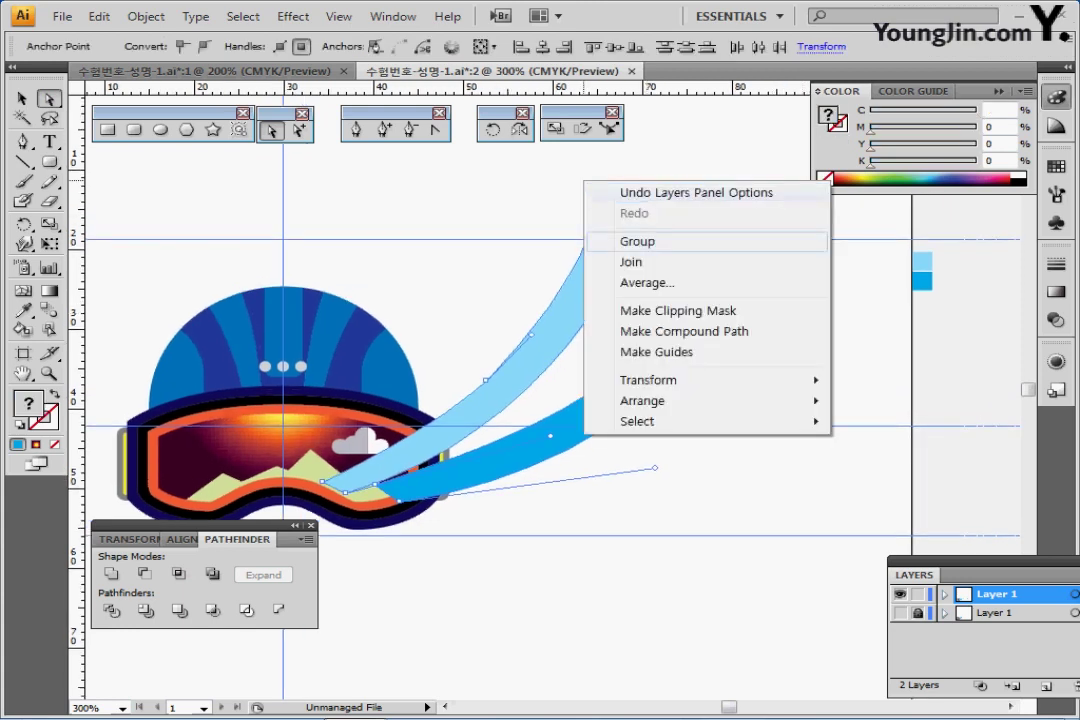
click(630, 283)
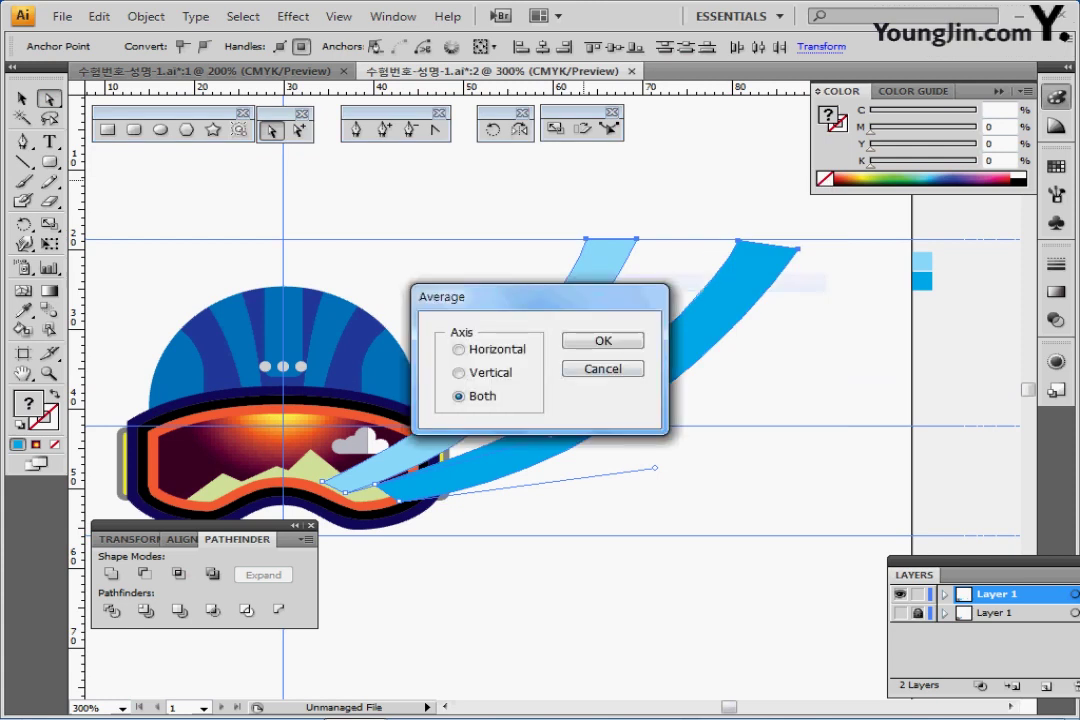
click(460, 350)
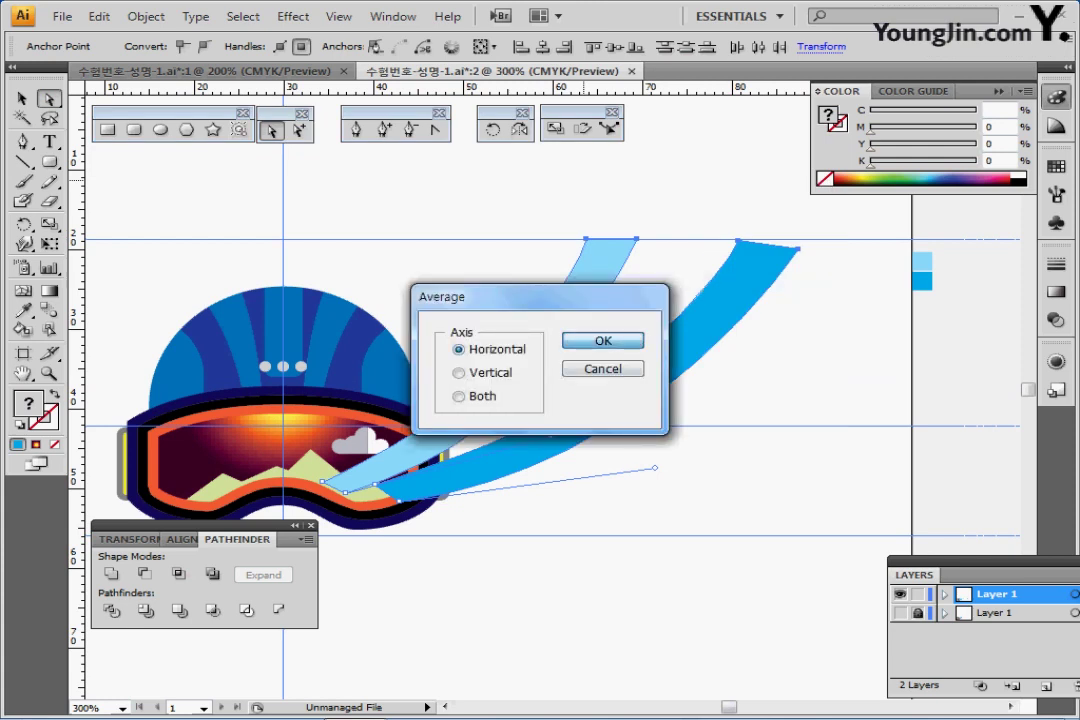
key(Return)
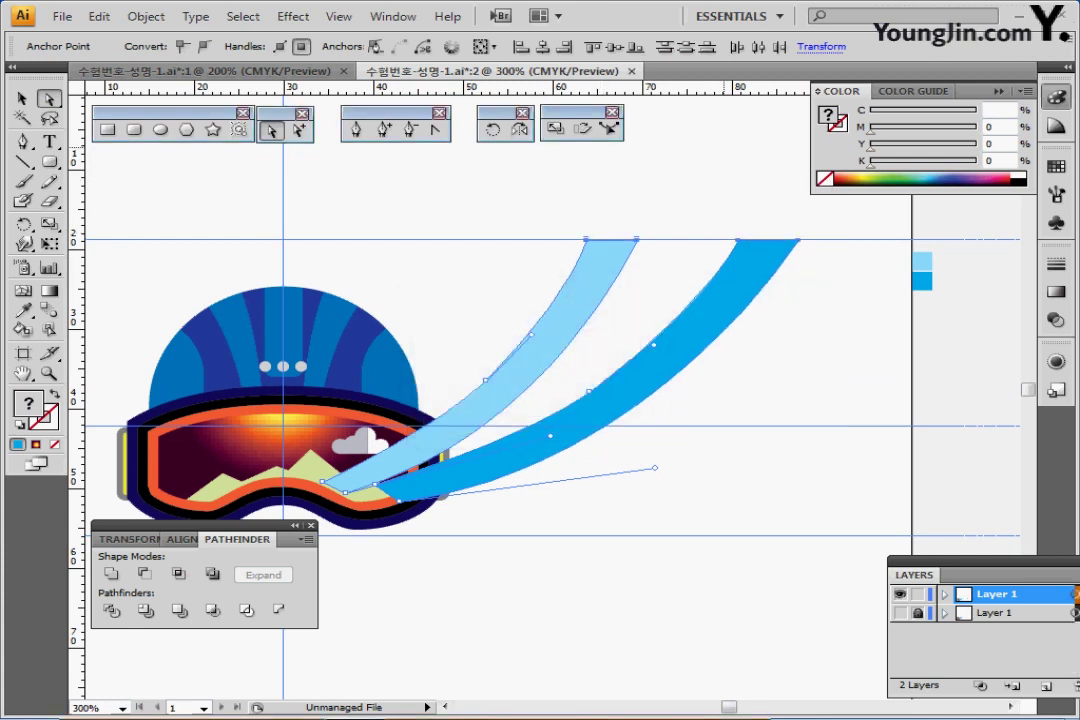
key(ctrl+shift+[)
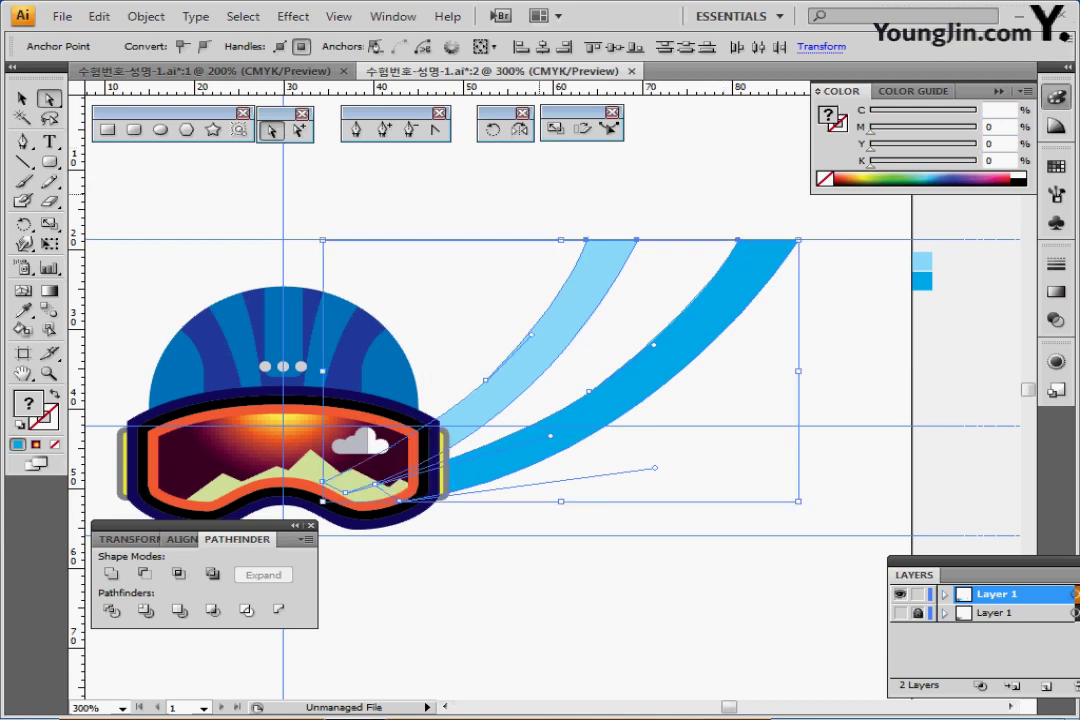
key(ctrl+shift+a)
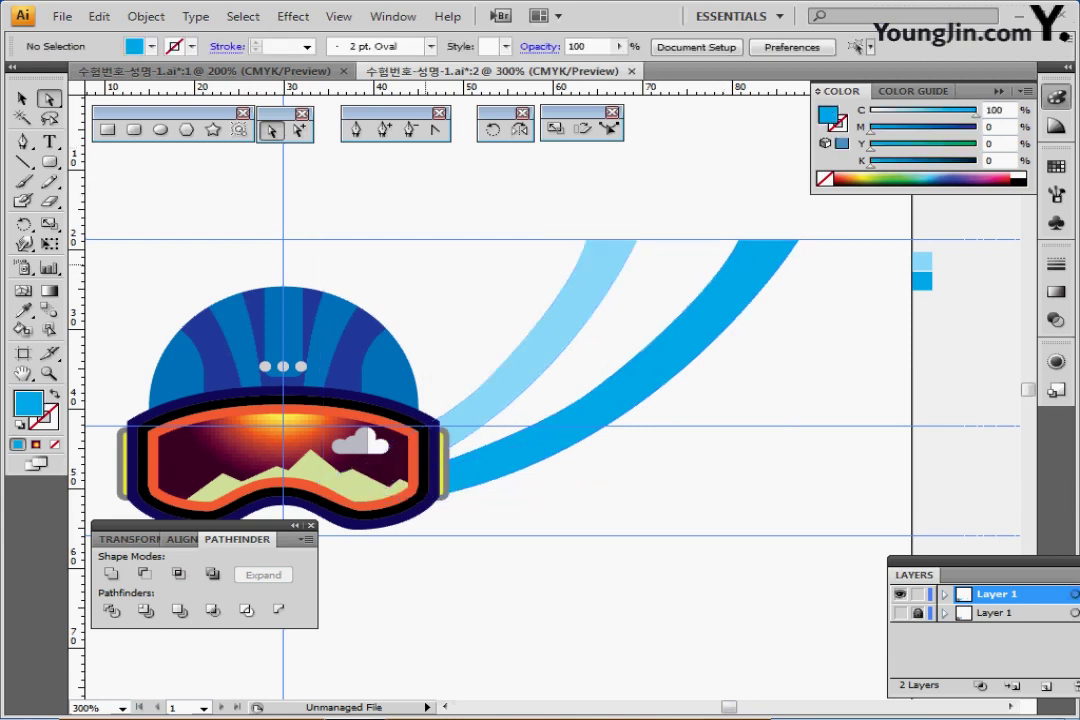
Draw an open curve just above the darker blue band's upper edge with the Pen tool, using a black stroke and no fill.
click(23, 142)
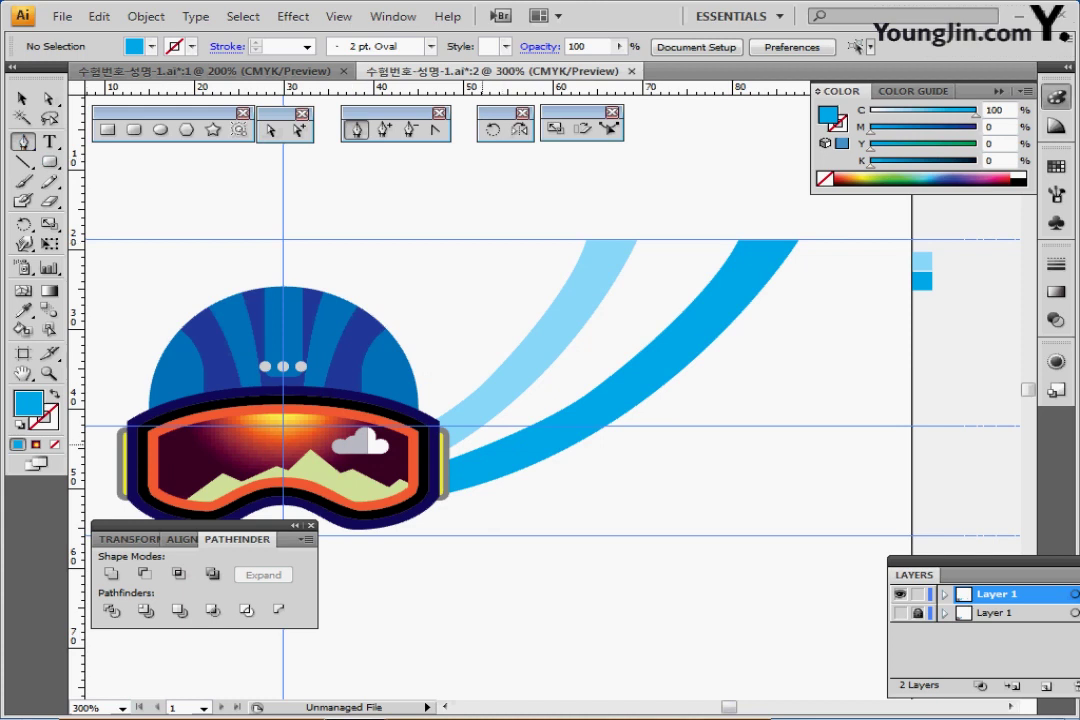
click(481, 441)
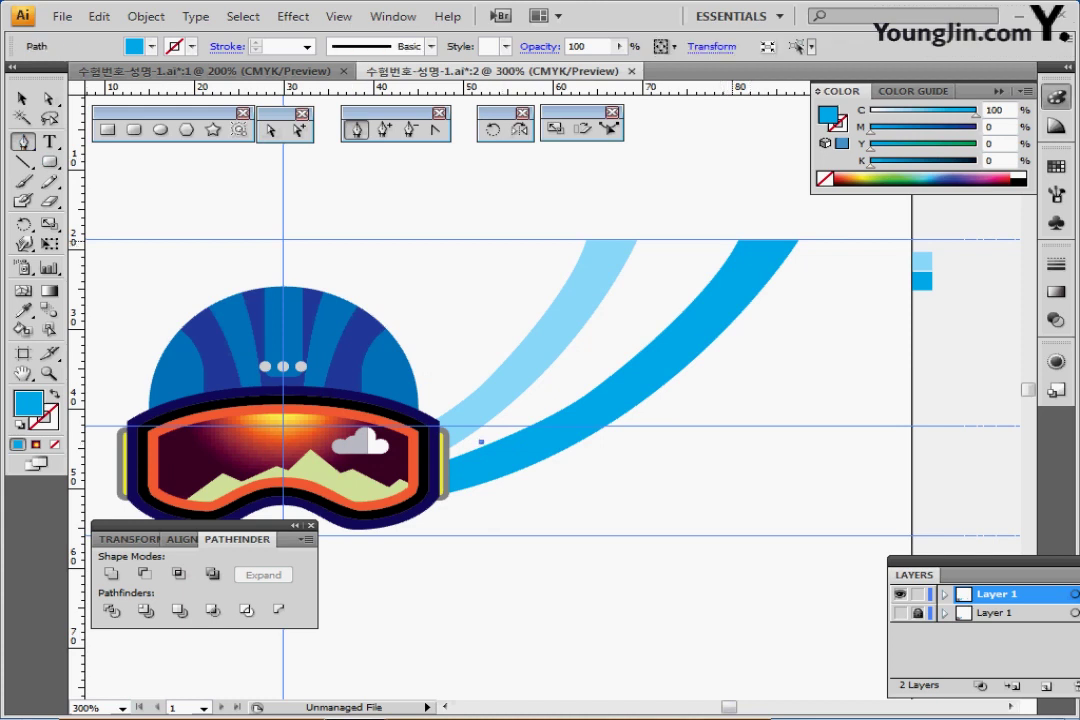
drag(731, 240, 831, 88)
click(50, 423)
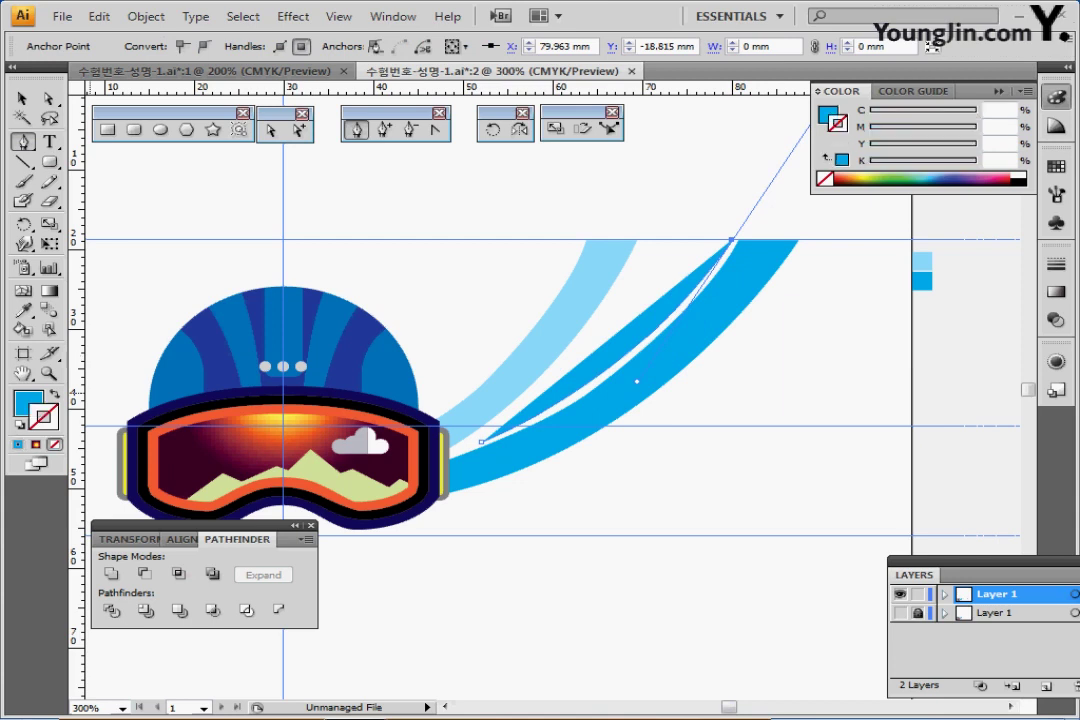
click(20, 425)
click(26, 402)
click(55, 444)
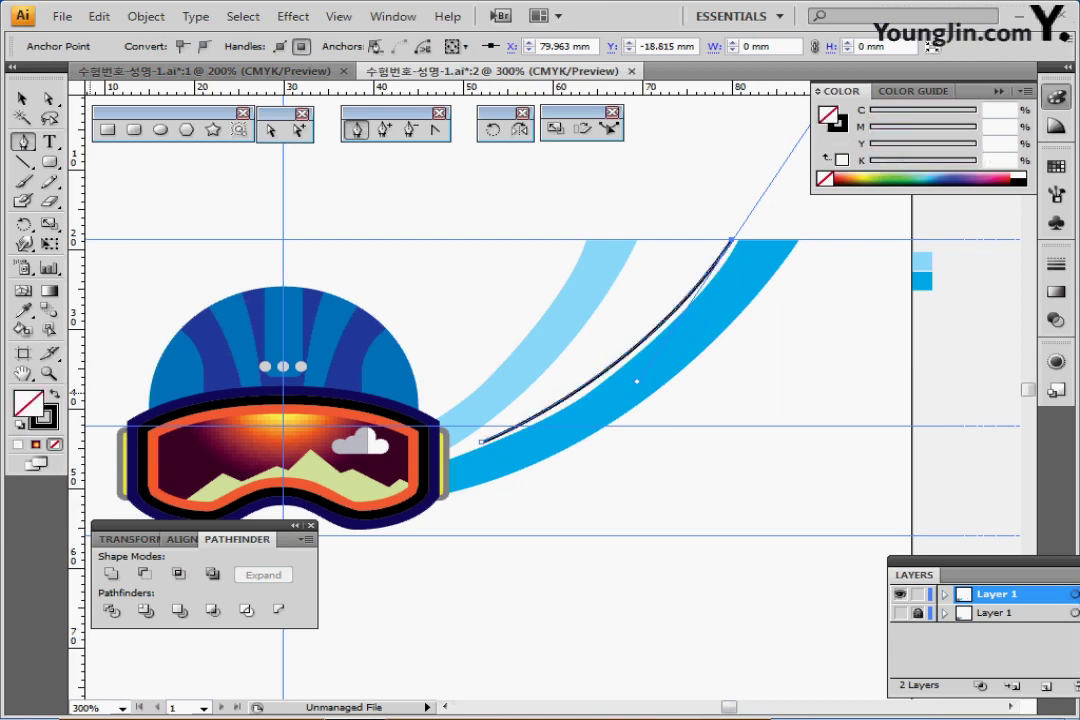
Cut the SKI JUMP text out of the text object beside the artboard.
scroll(167, 263, down, 2)
scroll(167, 263, up, 4)
scroll(167, 263, left, 2)
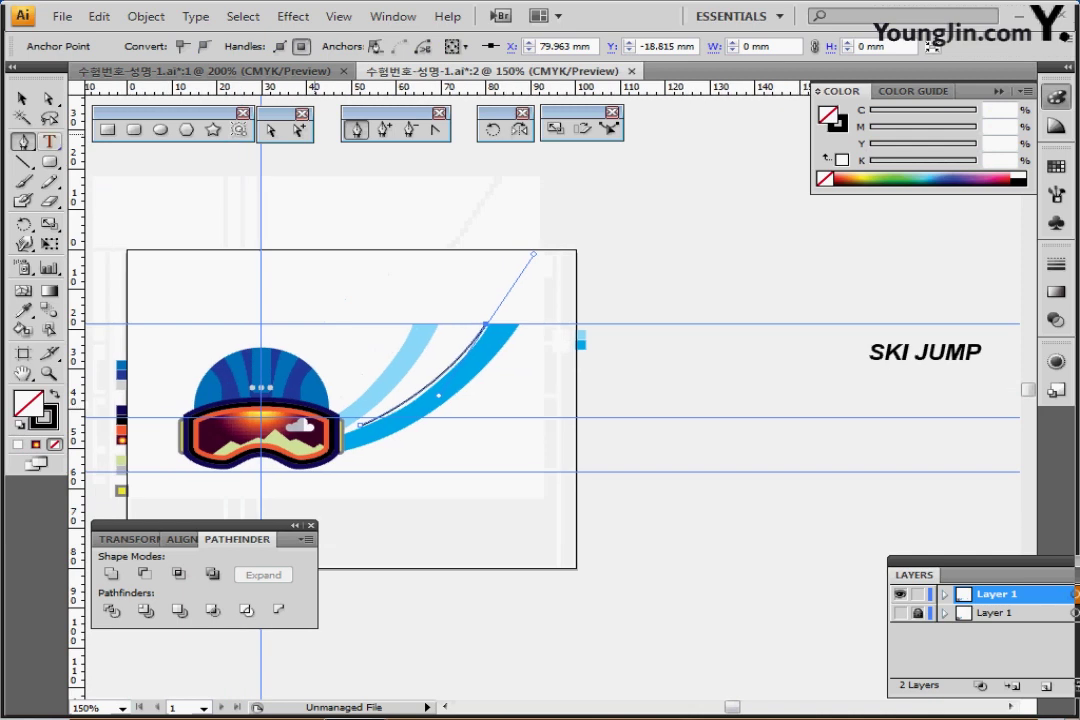
click(50, 142)
click(925, 355)
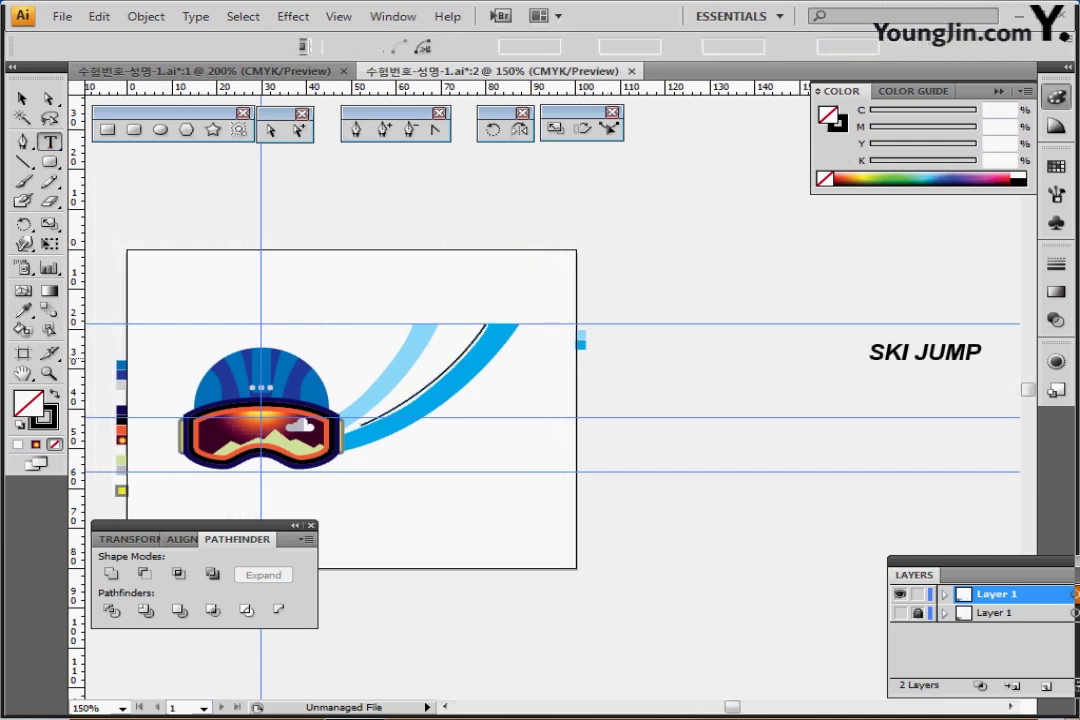
key(ctrl+a)
key(BackSpace)
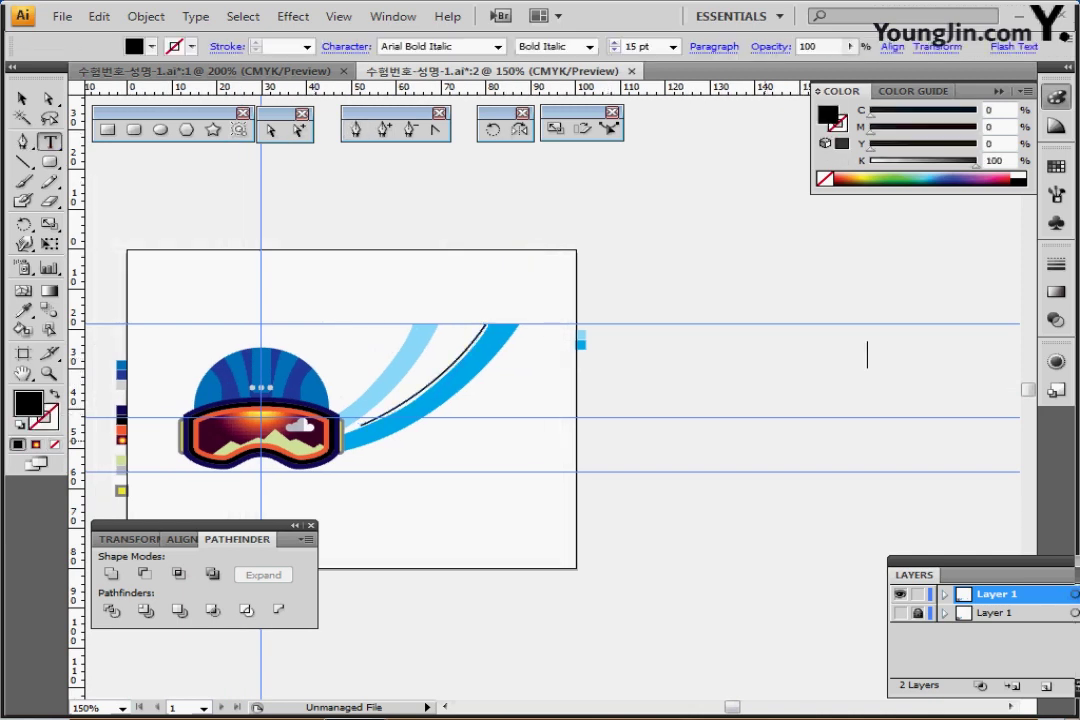
key(Escape)
Place the SKI JUMP text along the black curve with the Type on a Path tool.
key(ctrl+plus)
key(ctrl+plus)
key(ctrl+plus)
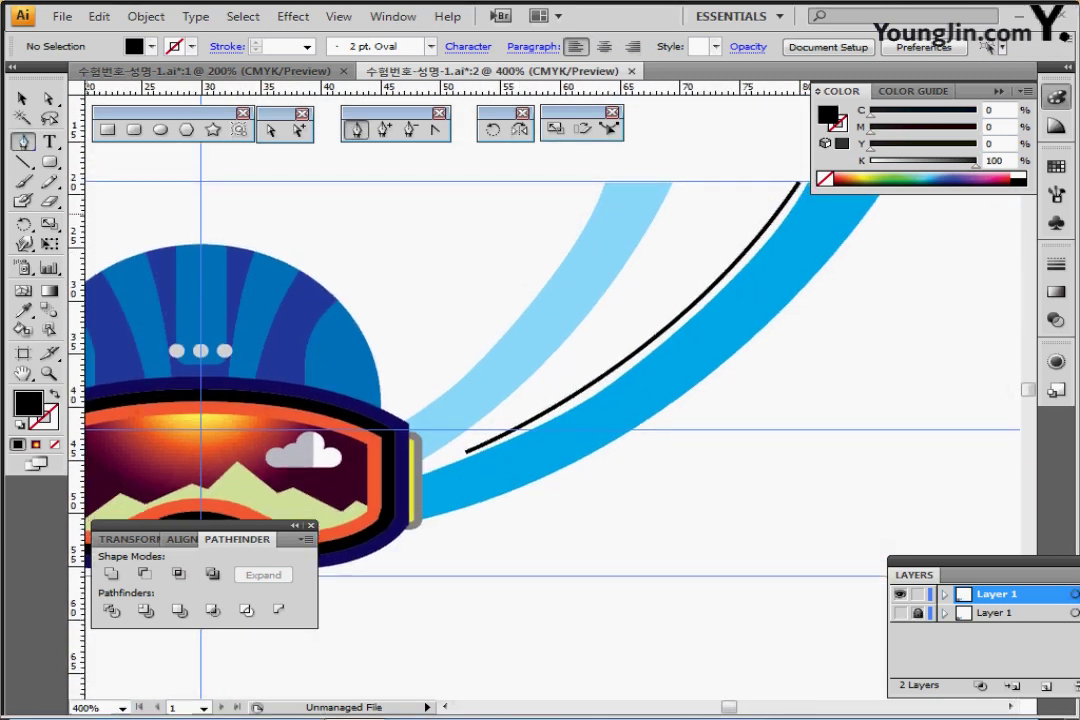
click(49, 142)
click(148, 185)
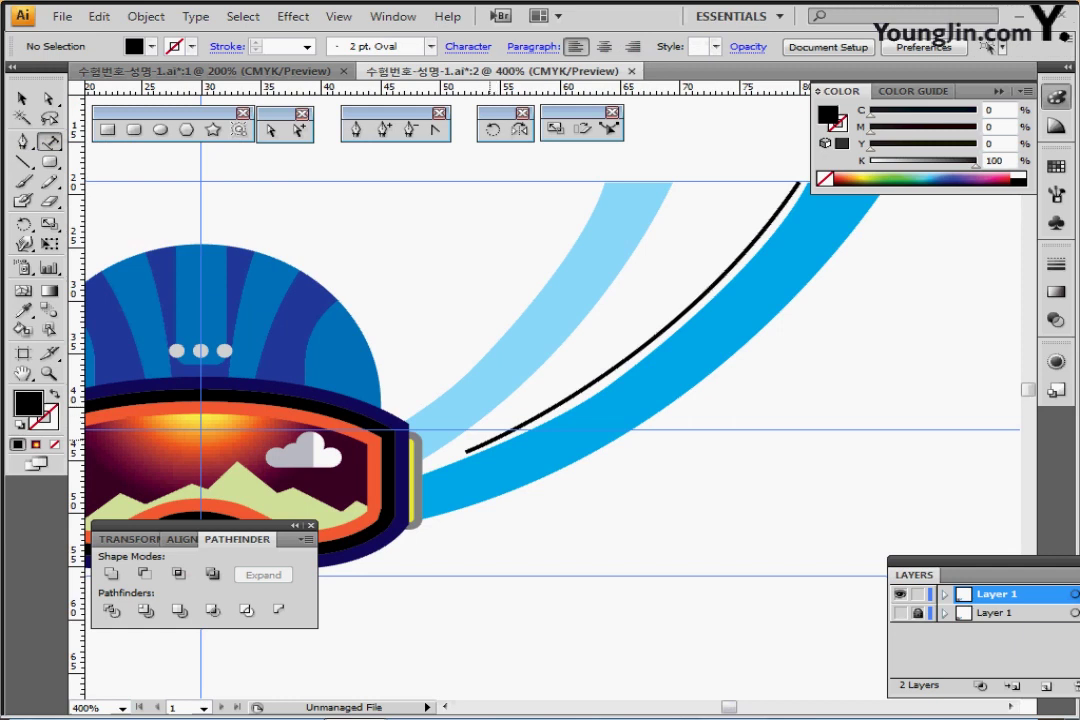
click(480, 436)
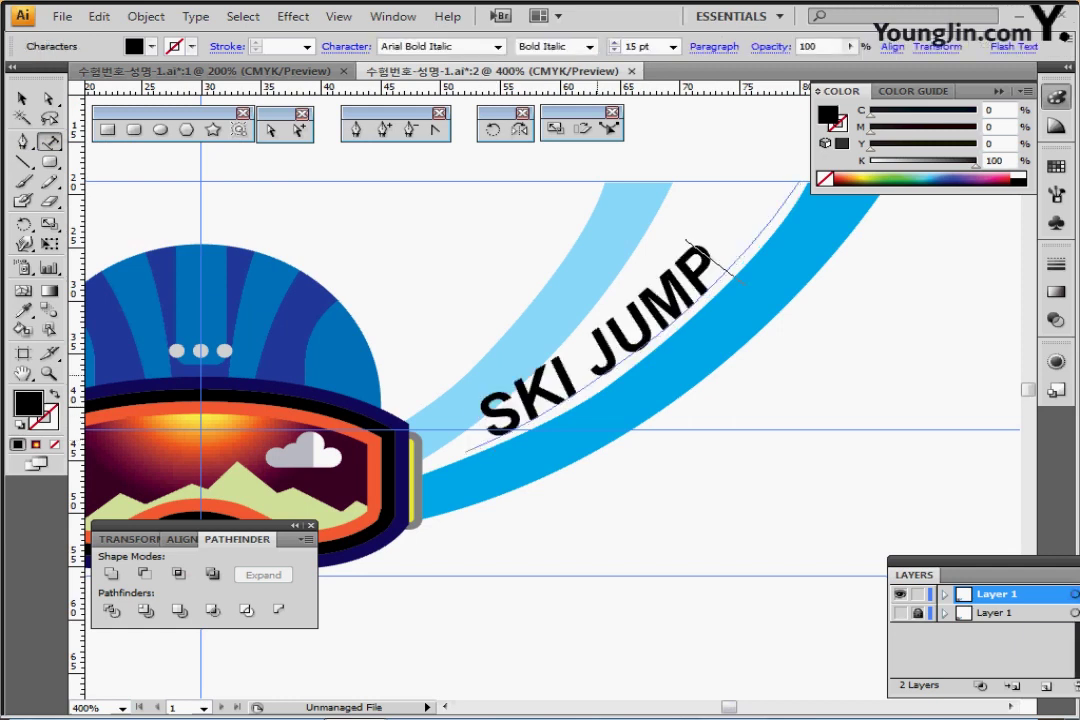
key(Escape)
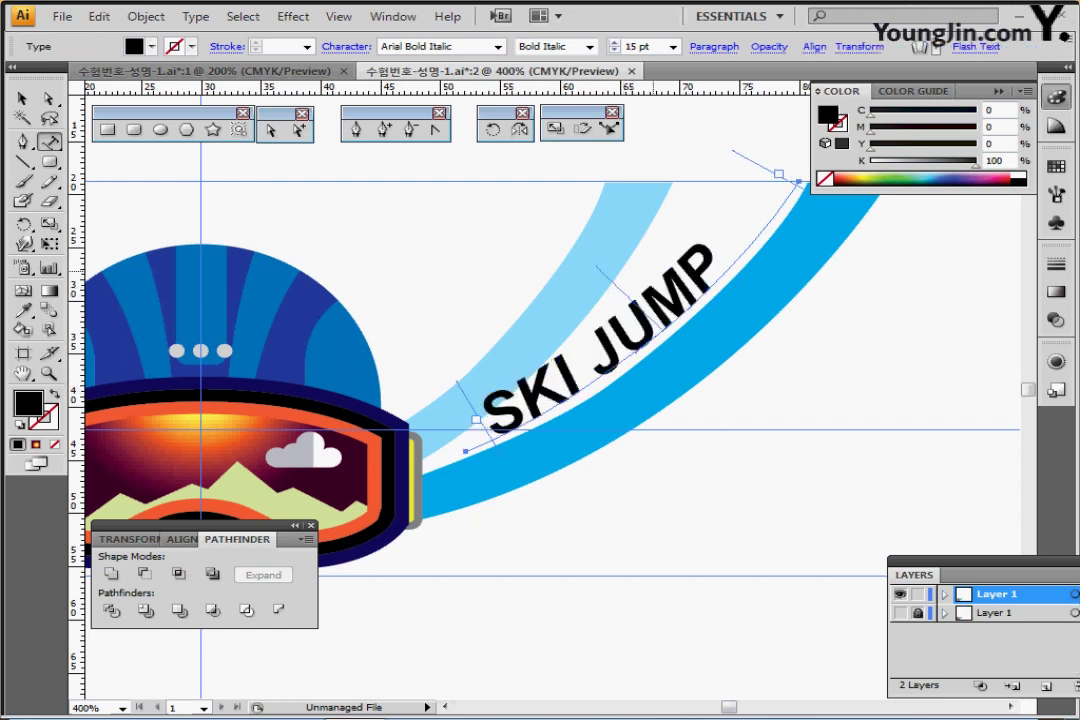
Save the document.
key(ctrl+minus)
key(ctrl+minus)
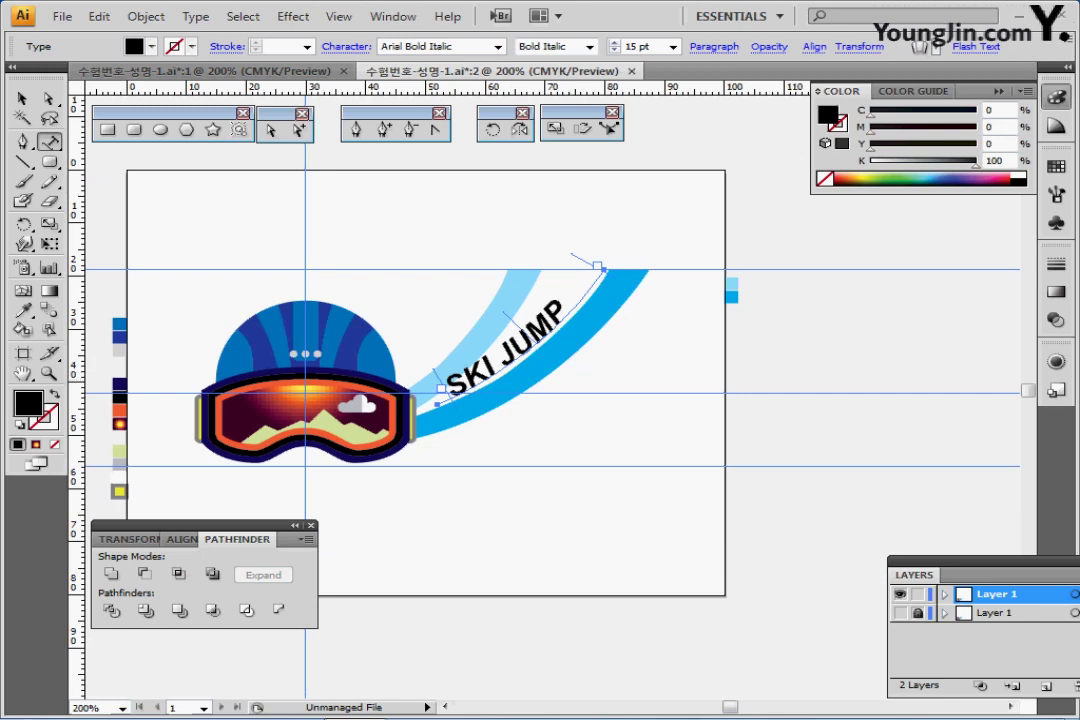
key(ctrl+s)
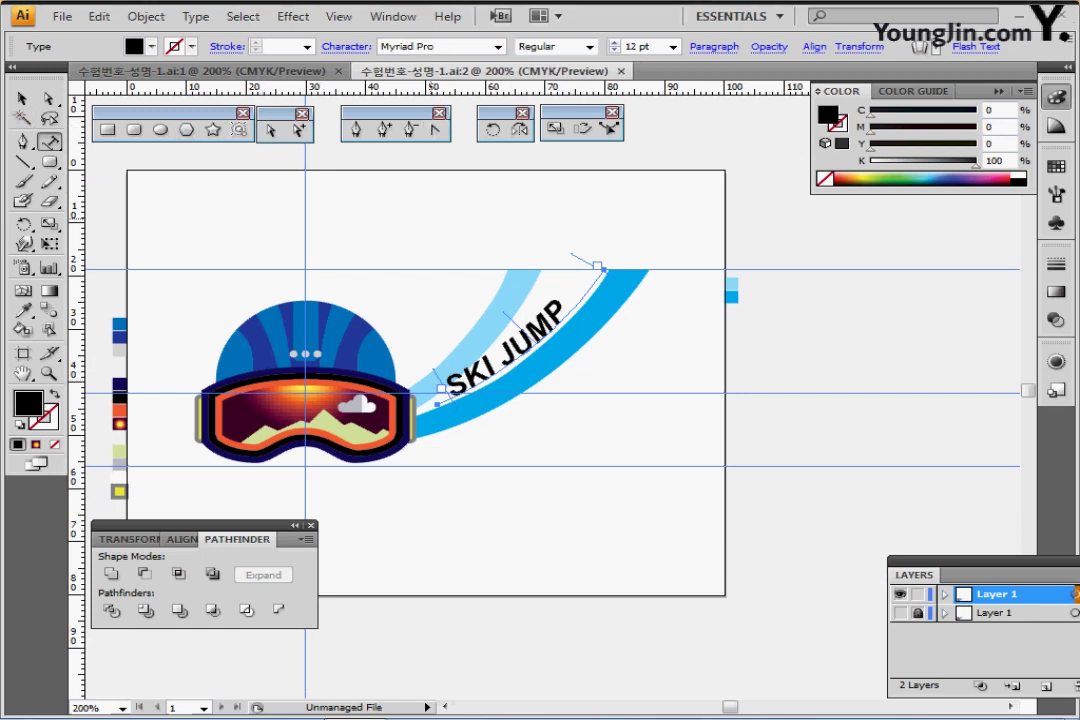
Set the word JUMP in the curved text to a font size of 20 pt.
drag(503, 365, 571, 307)
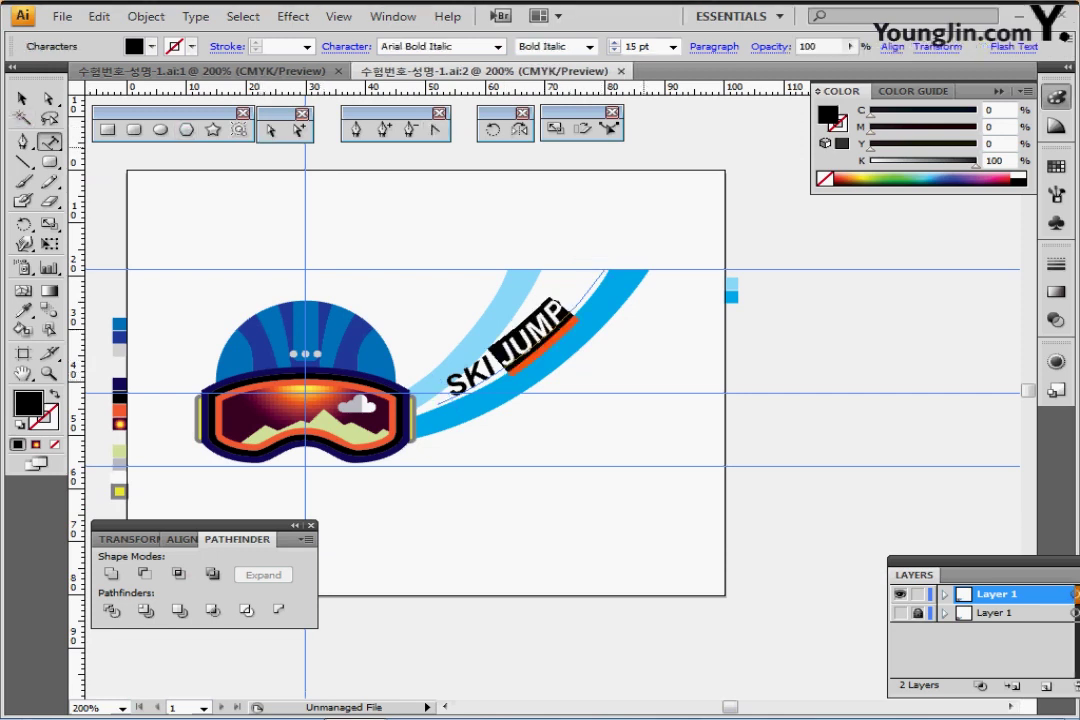
double_click(637, 46)
text(20)
key(Return)
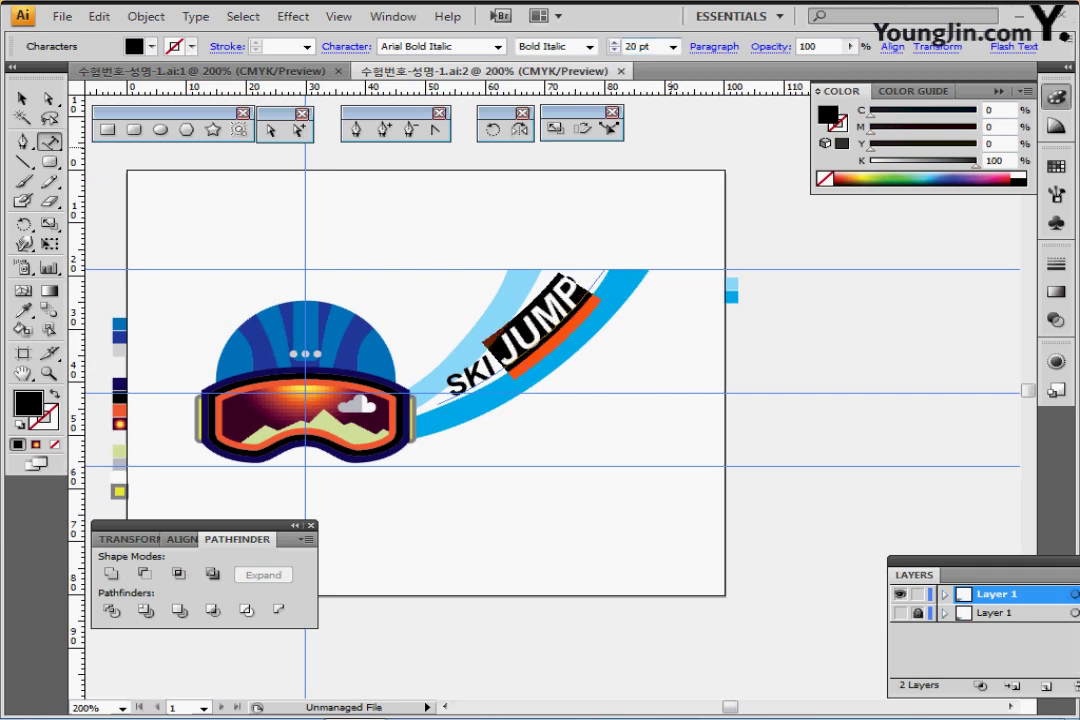
ctrl+click(620, 450)
Nudge the curved SKI JUMP text slightly right and up to centre it between the two blue bands.
ctrl+click(513, 351)
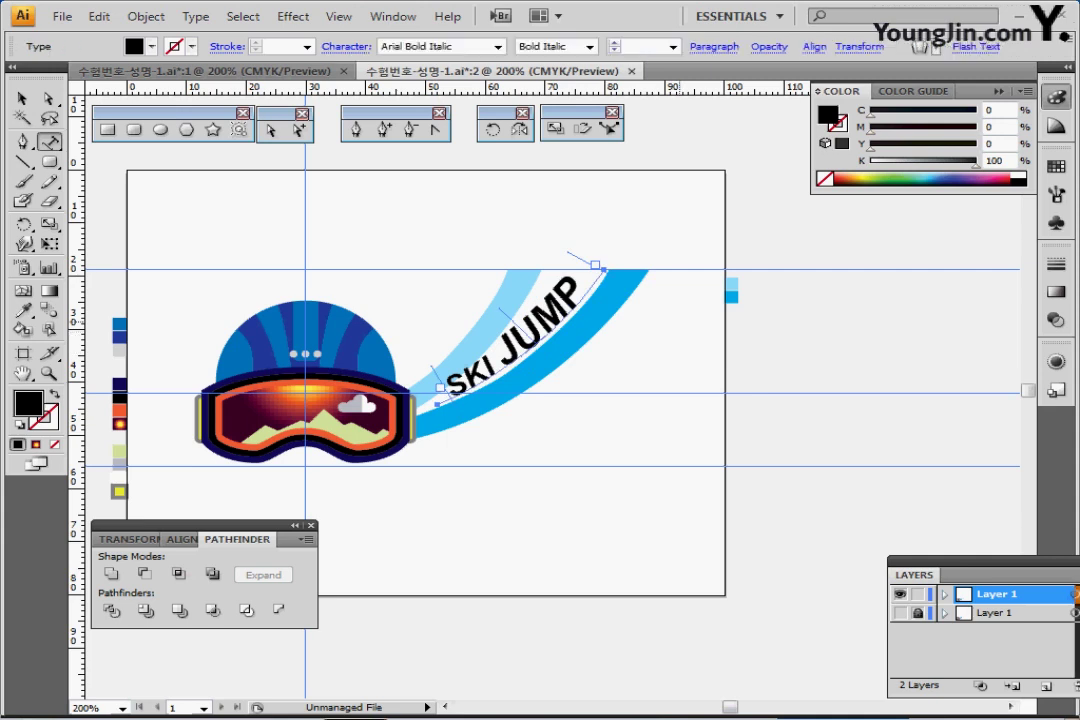
key(Right)
key(Down)
key(Right)
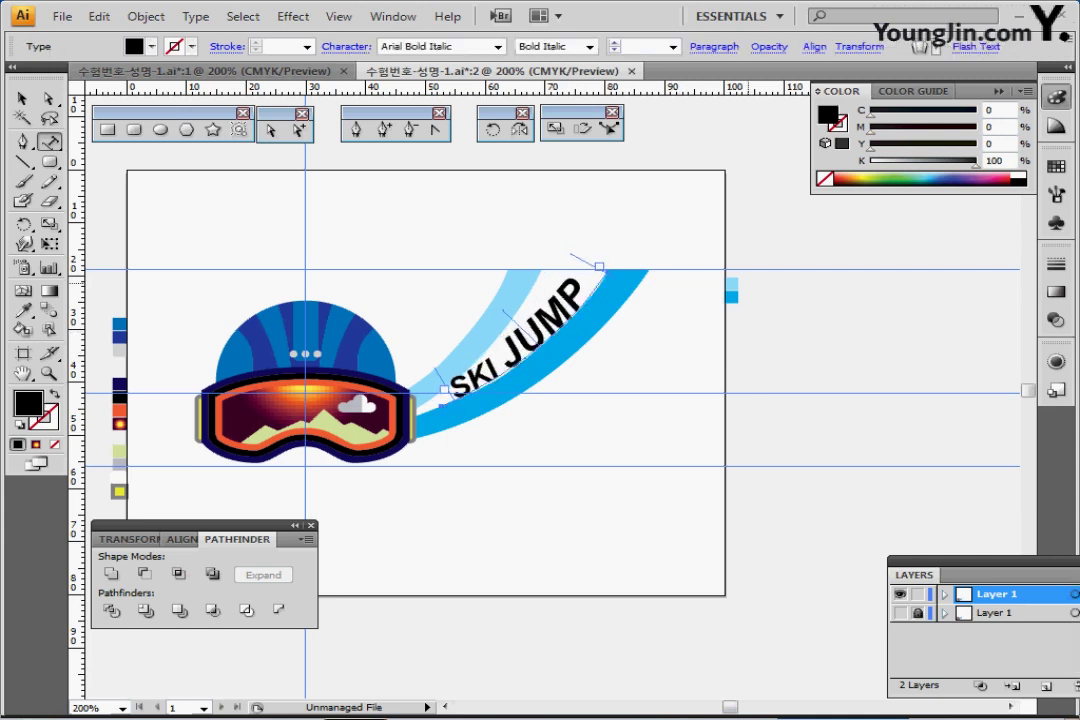
key(Right)
key(Up)
key(Up)
key(Right)
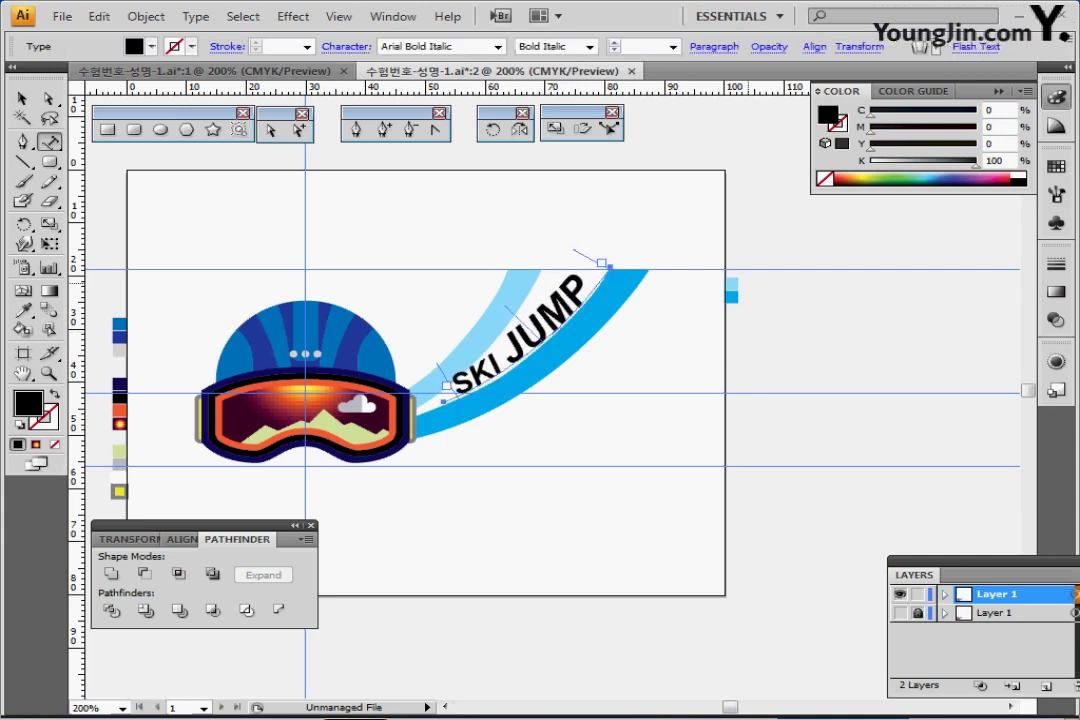
ctrl+click(745, 487)
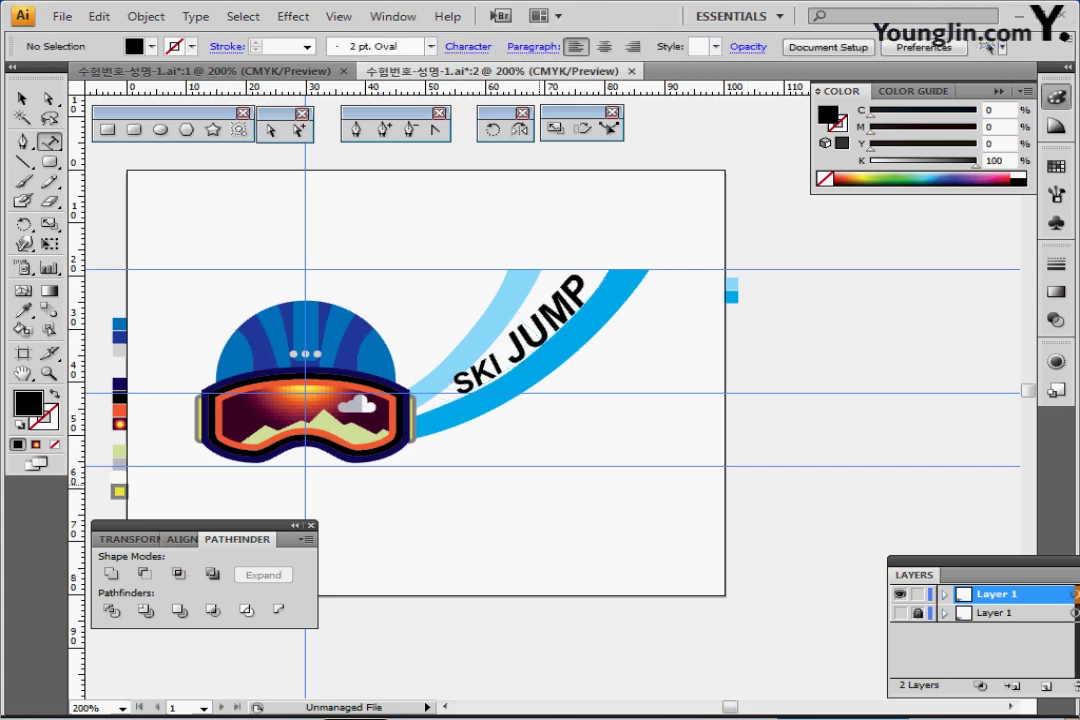
Hide the guides and fit the whole artboard in the window.
drag(745, 487, 783, 416)
key(ctrl+;)
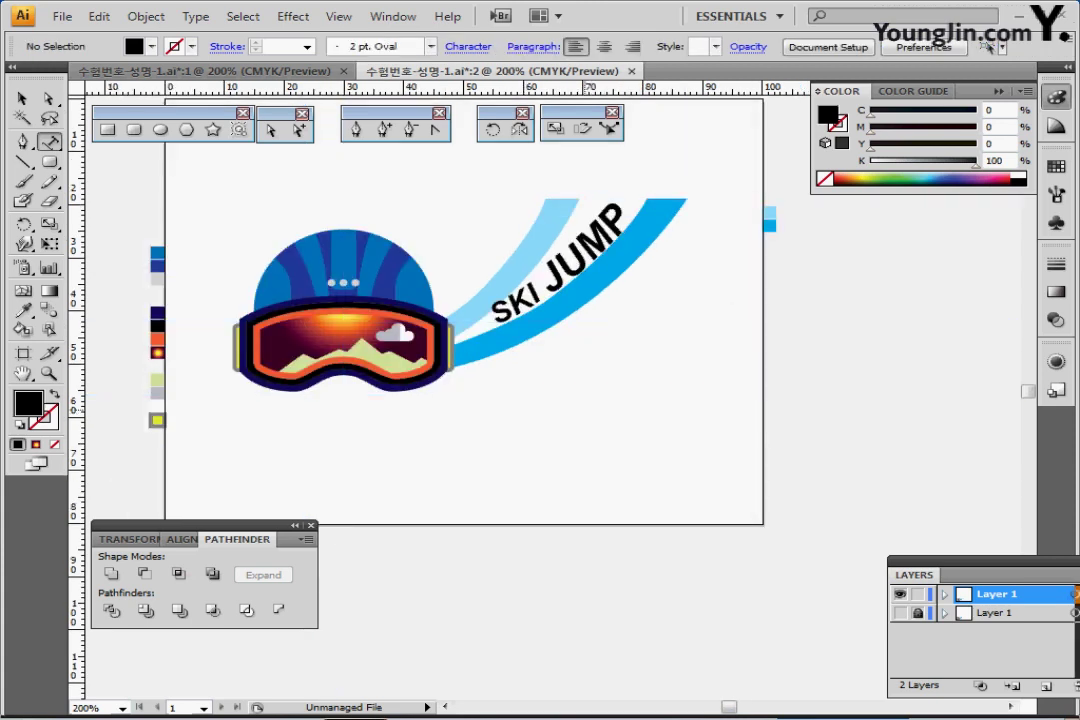
key(ctrl+0)
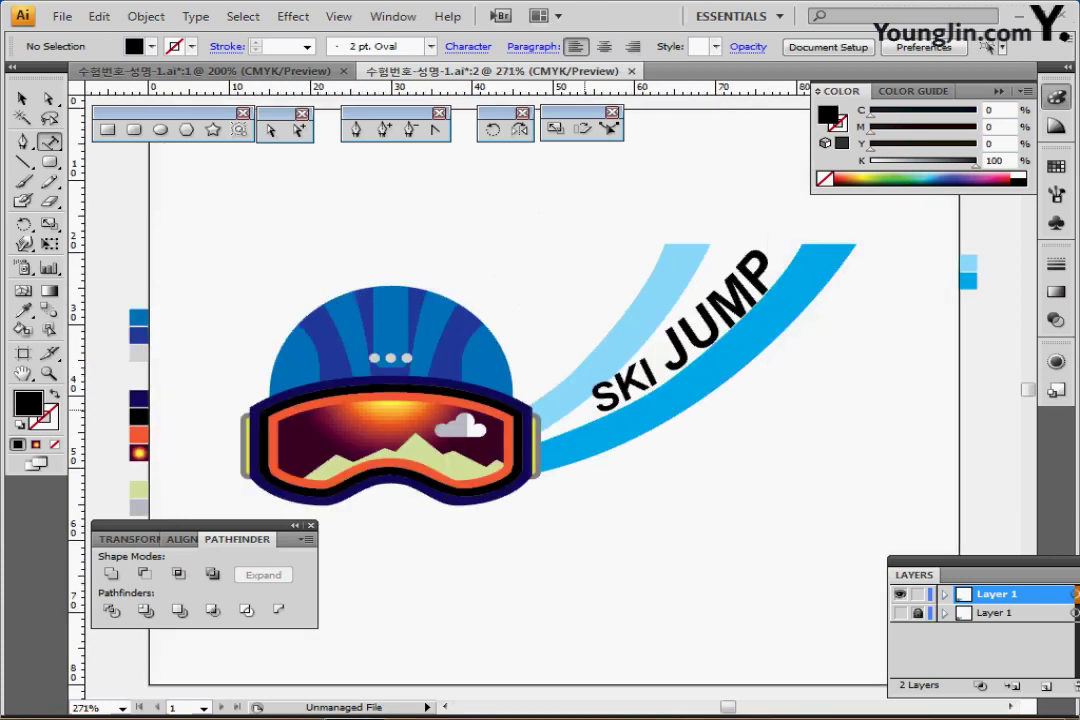